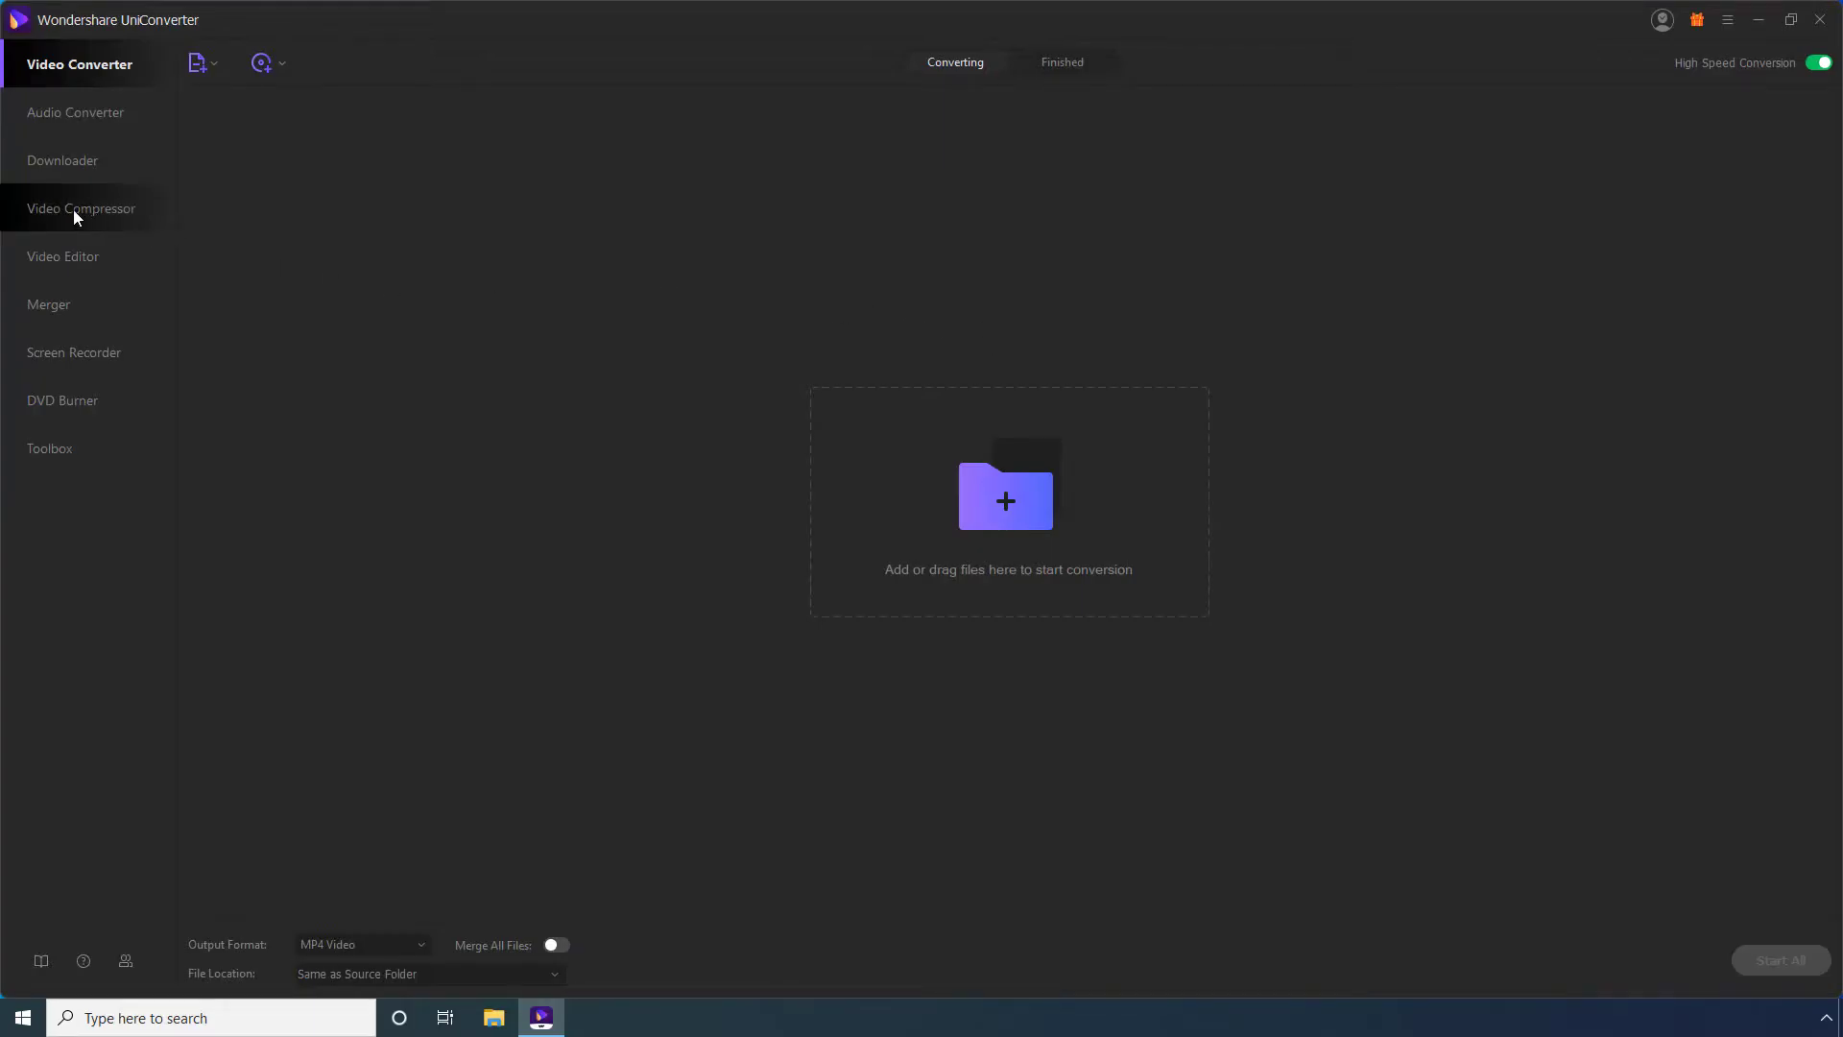
- Add Sea Video Demo from the Desktop to the Video Compressor and set the file size to 30%
click(101, 209)
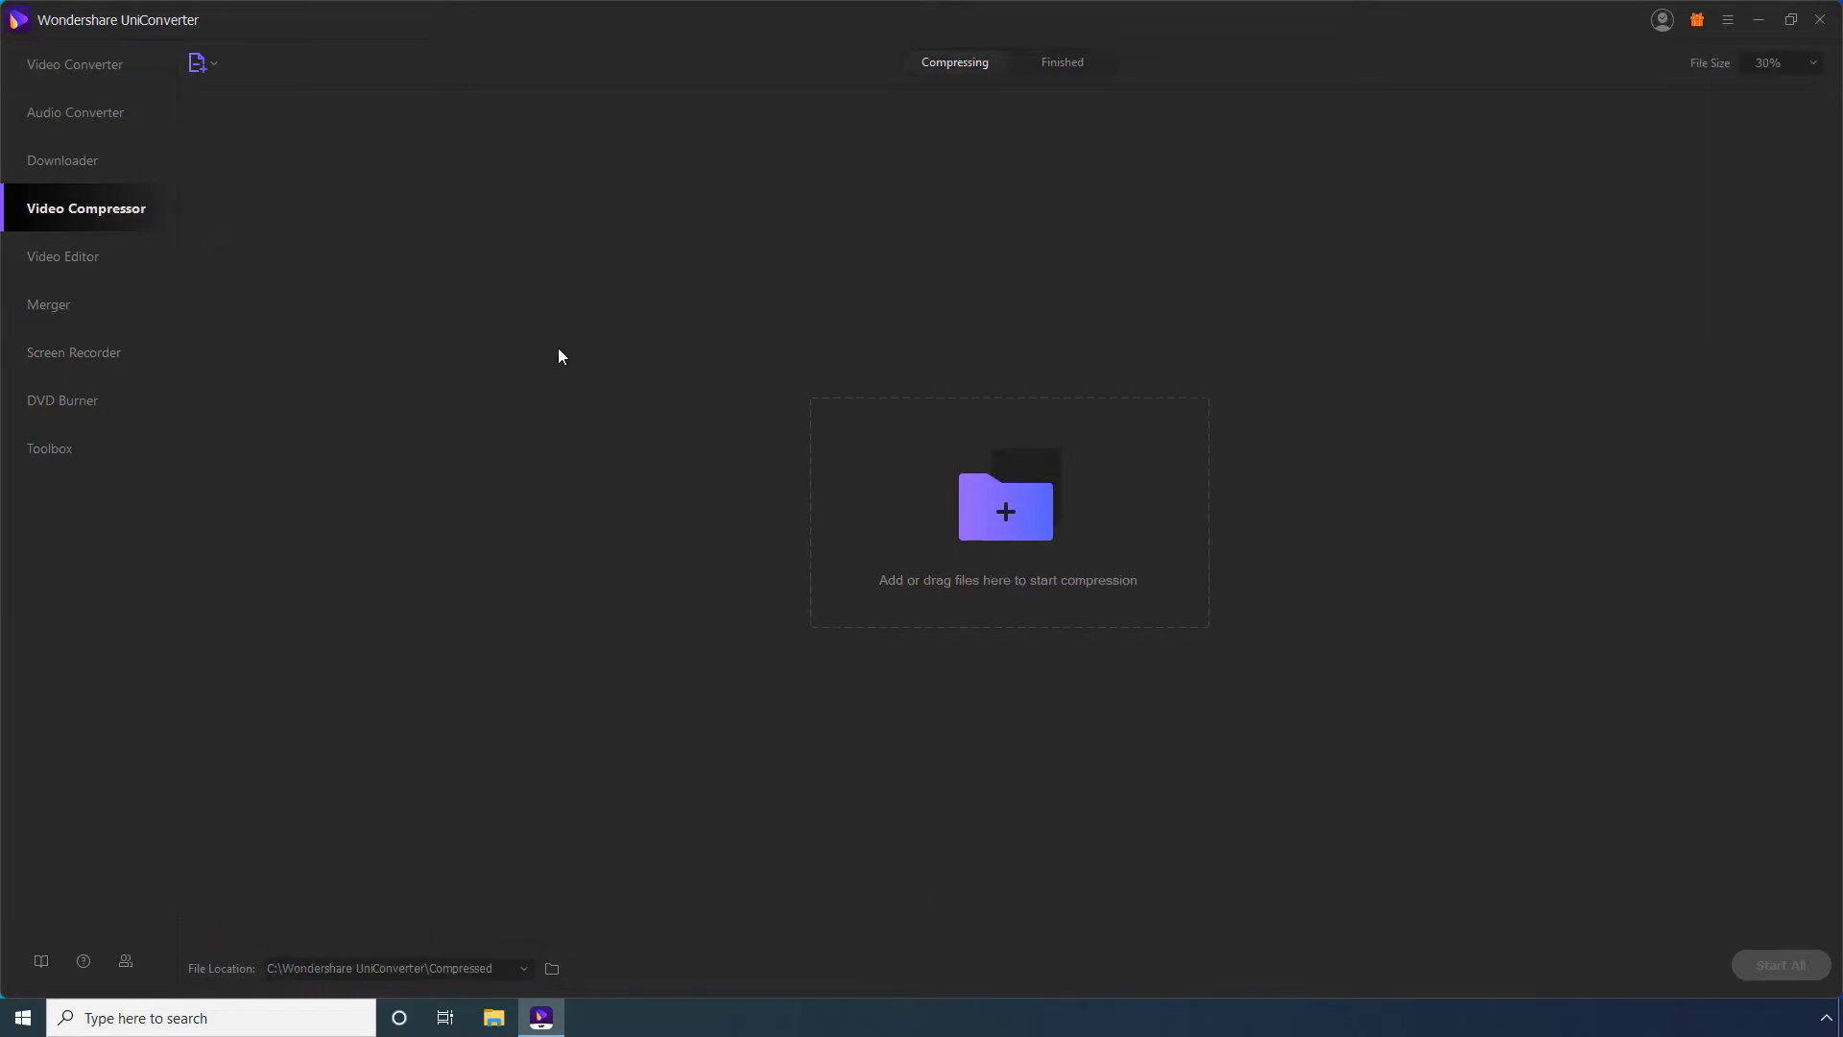
click(999, 516)
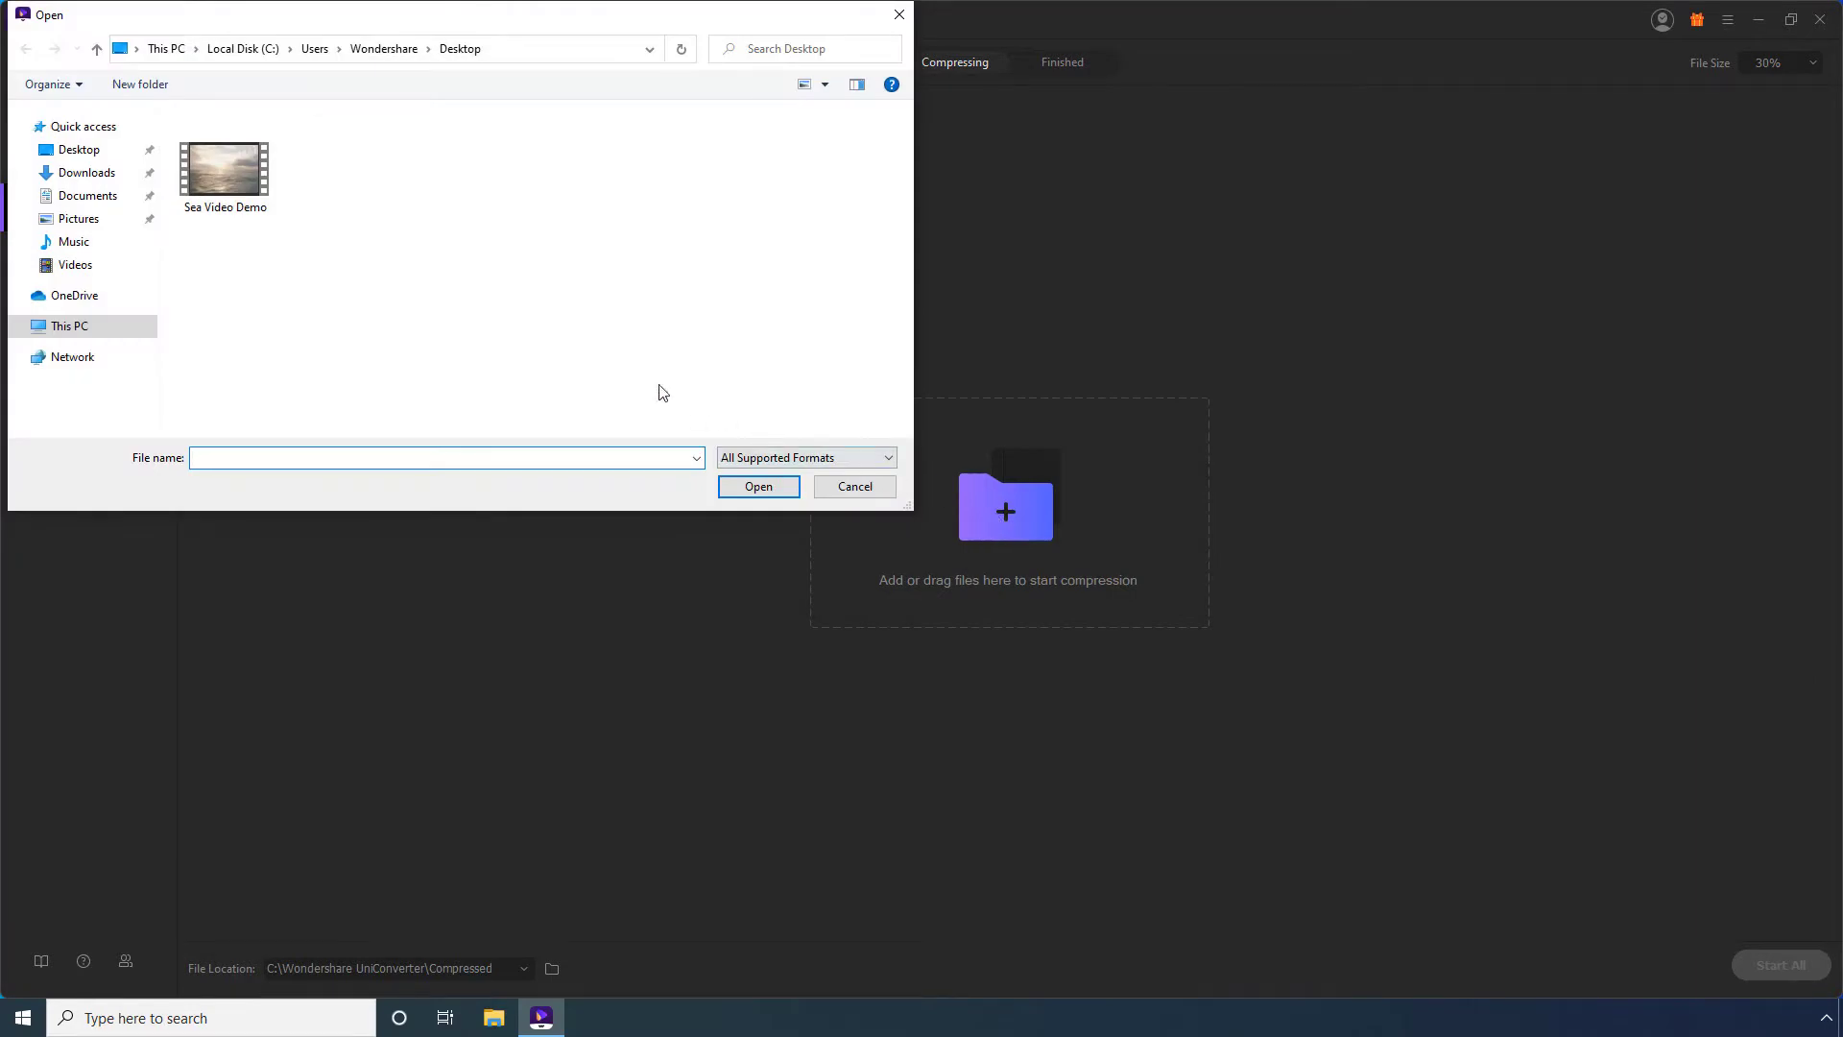
click(240, 173)
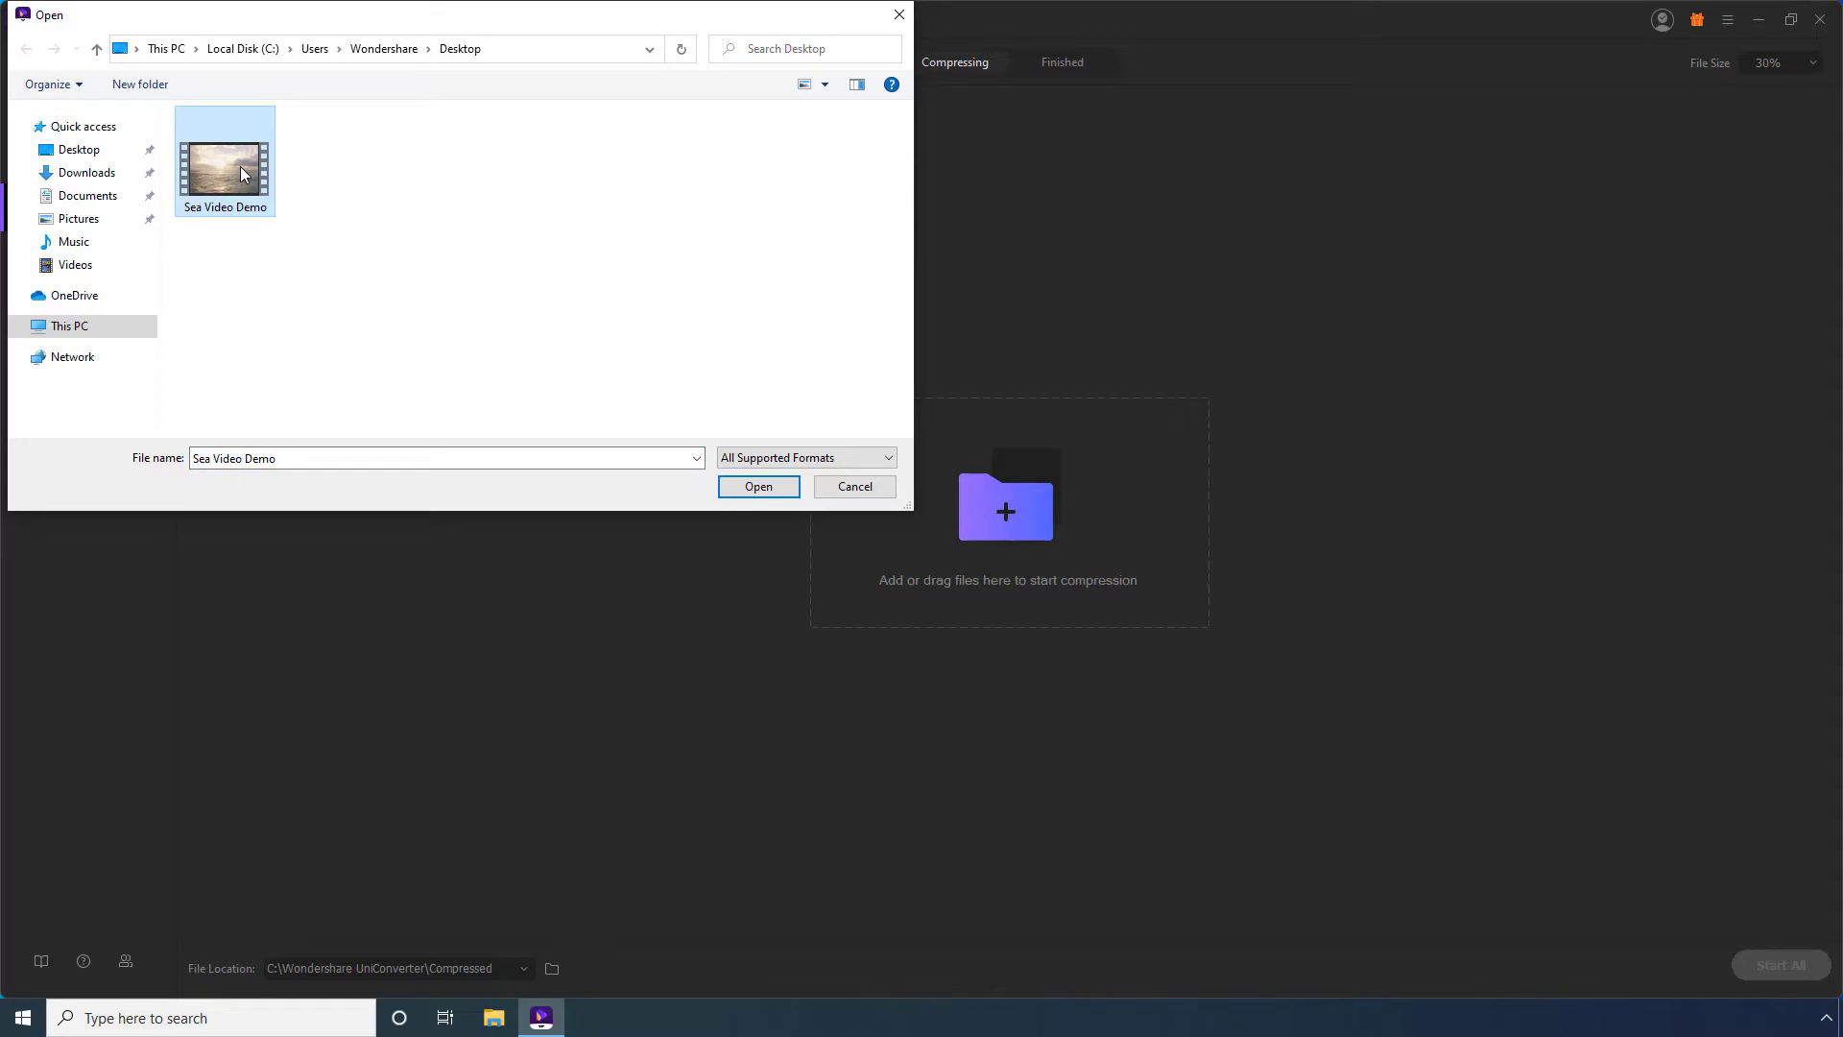
click(753, 488)
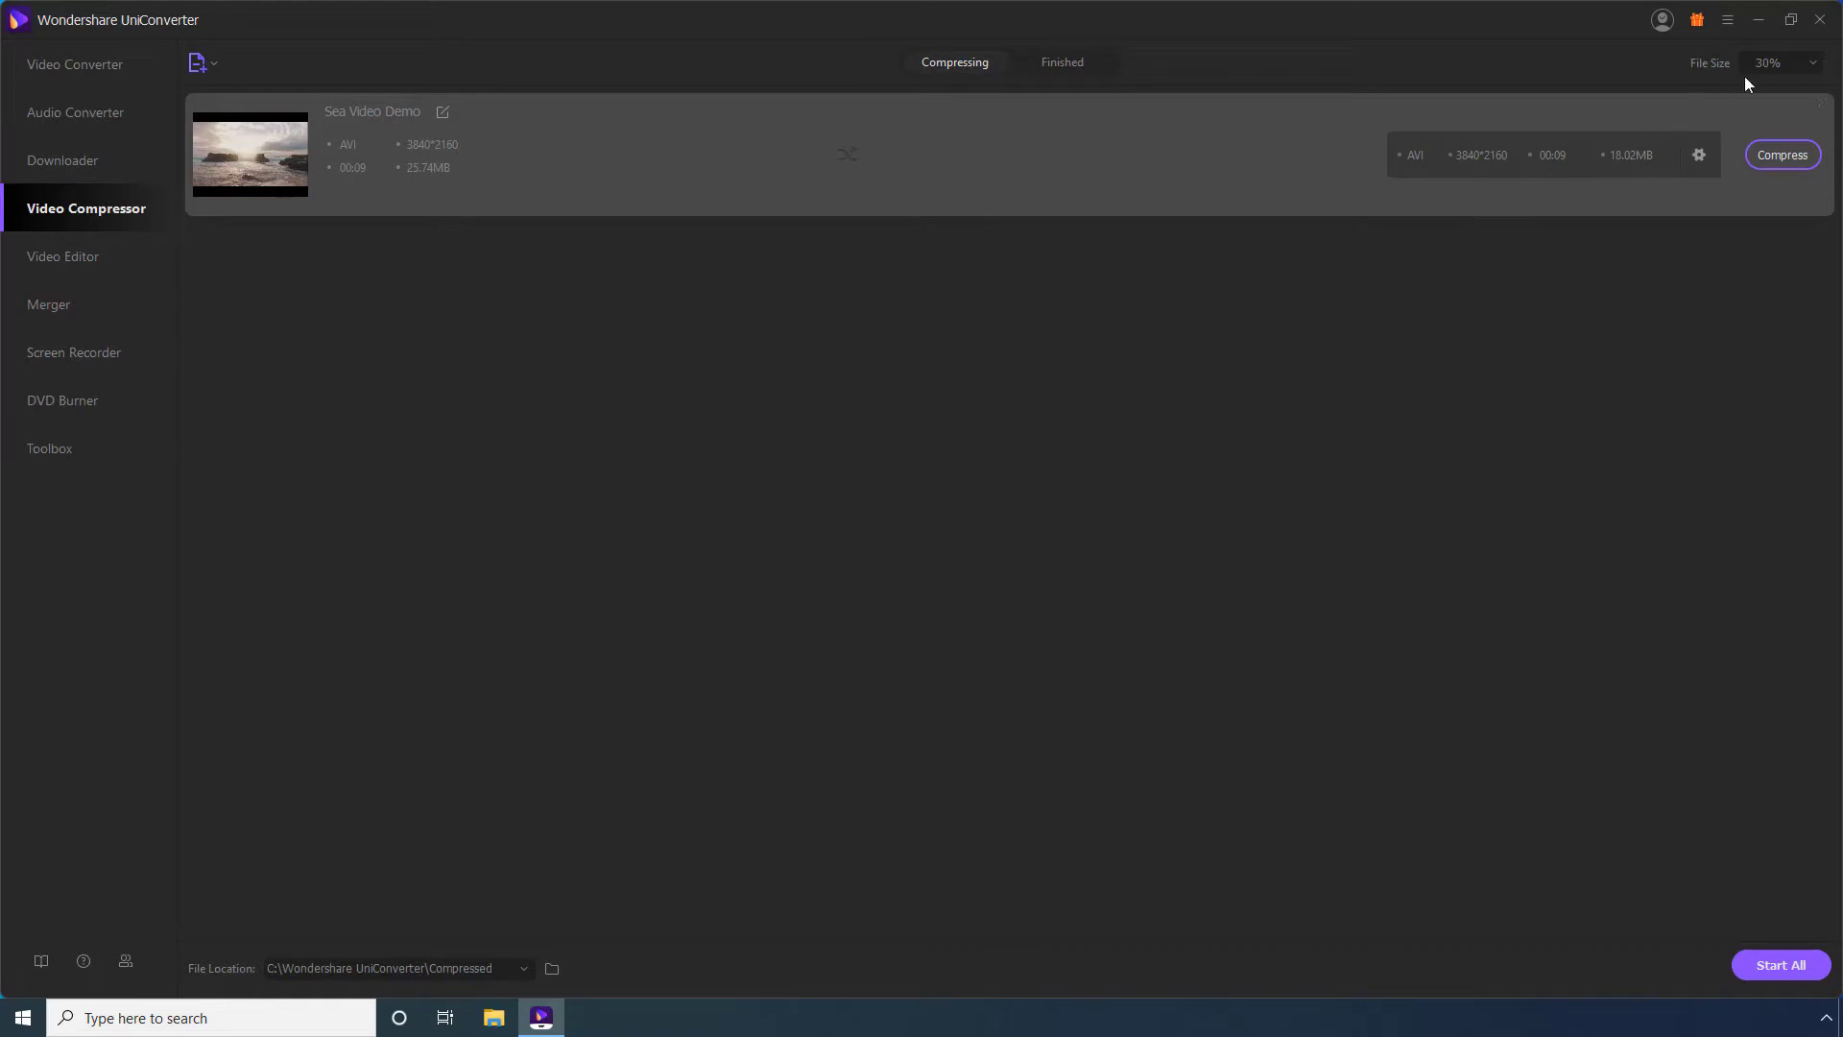
click(1767, 65)
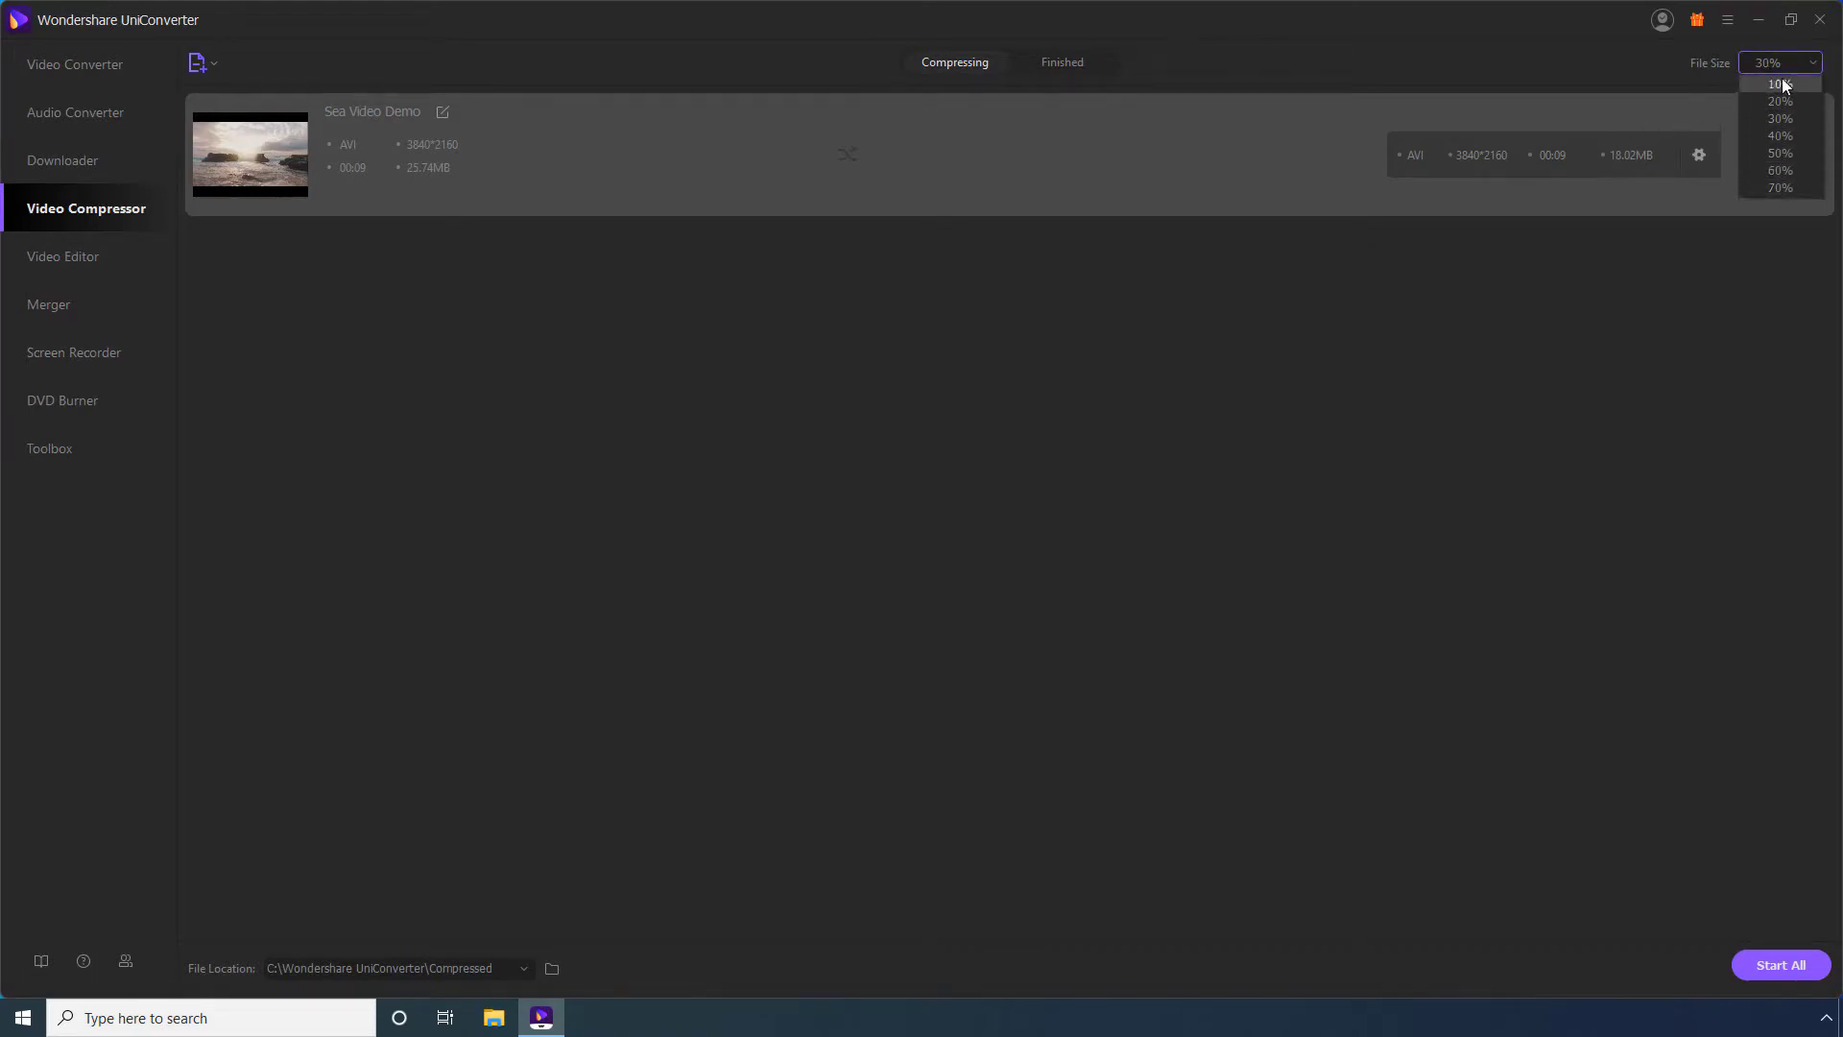
click(1782, 119)
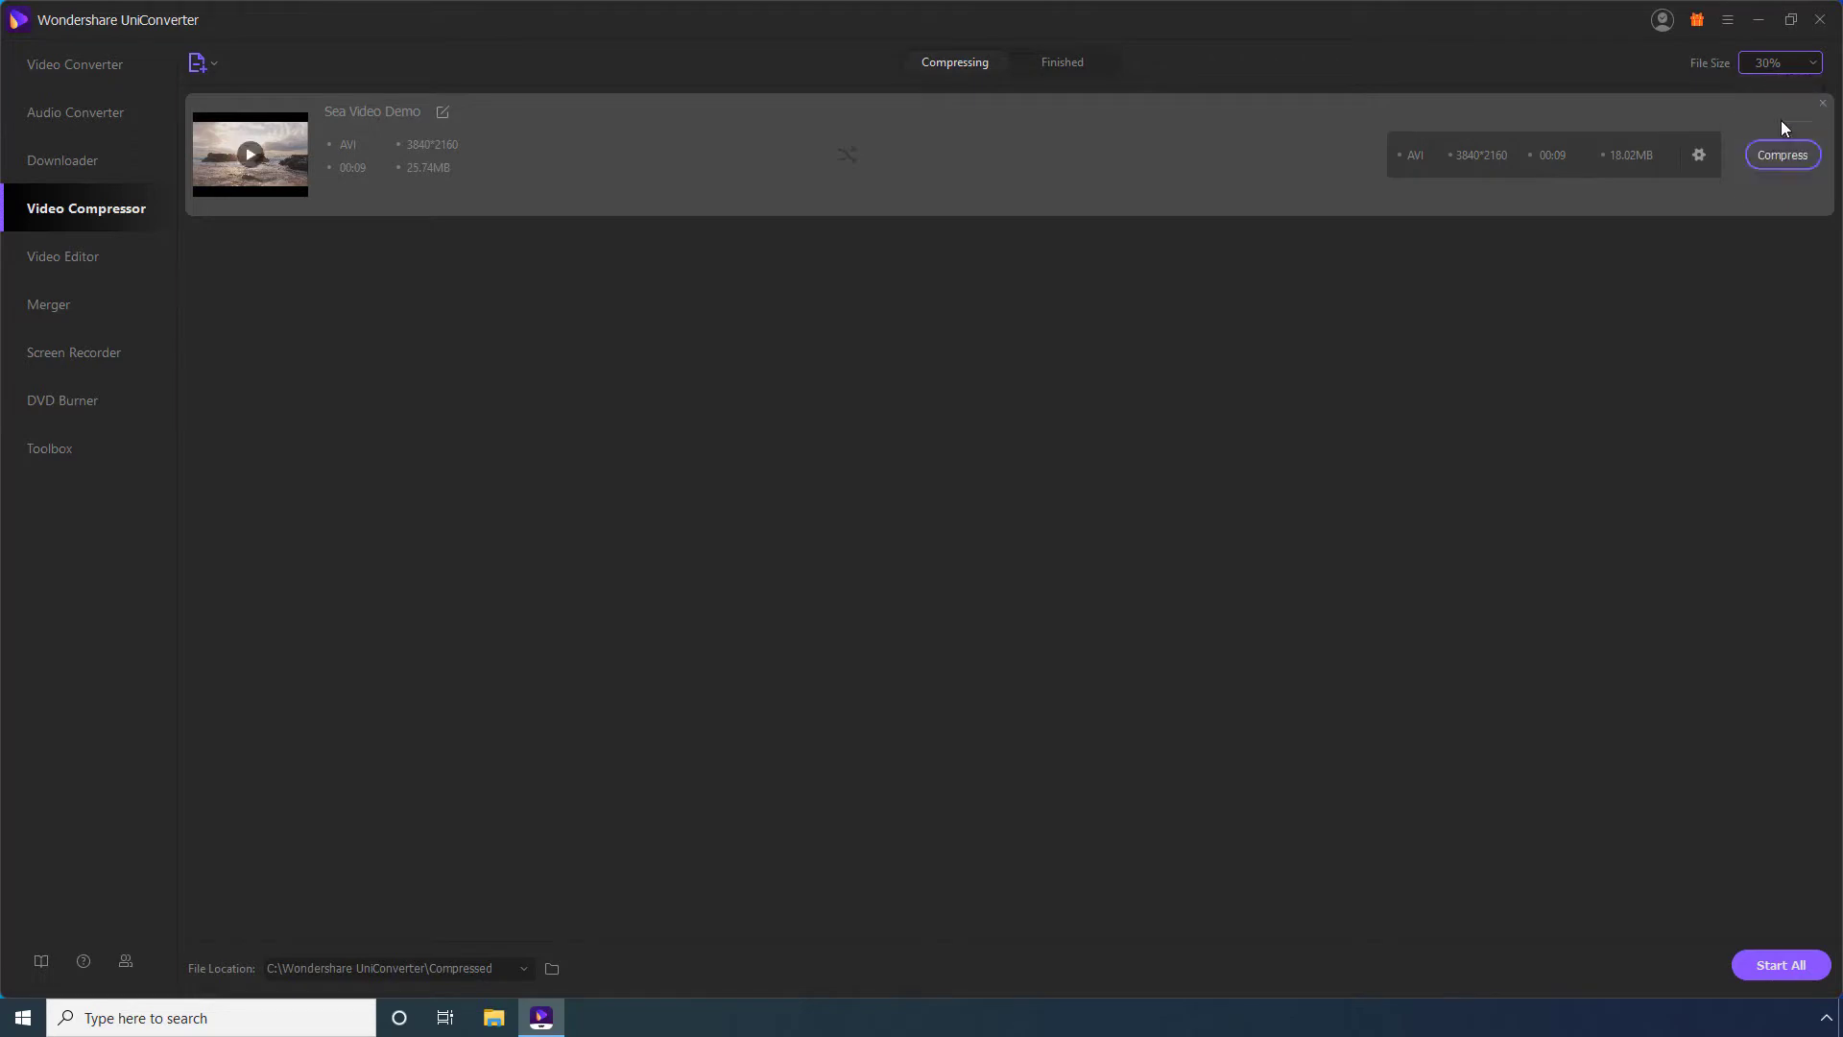
- Set the video's output to about 13.63 MB, MP4 format and Auto resolution, preview it, and apply the settings
click(1700, 156)
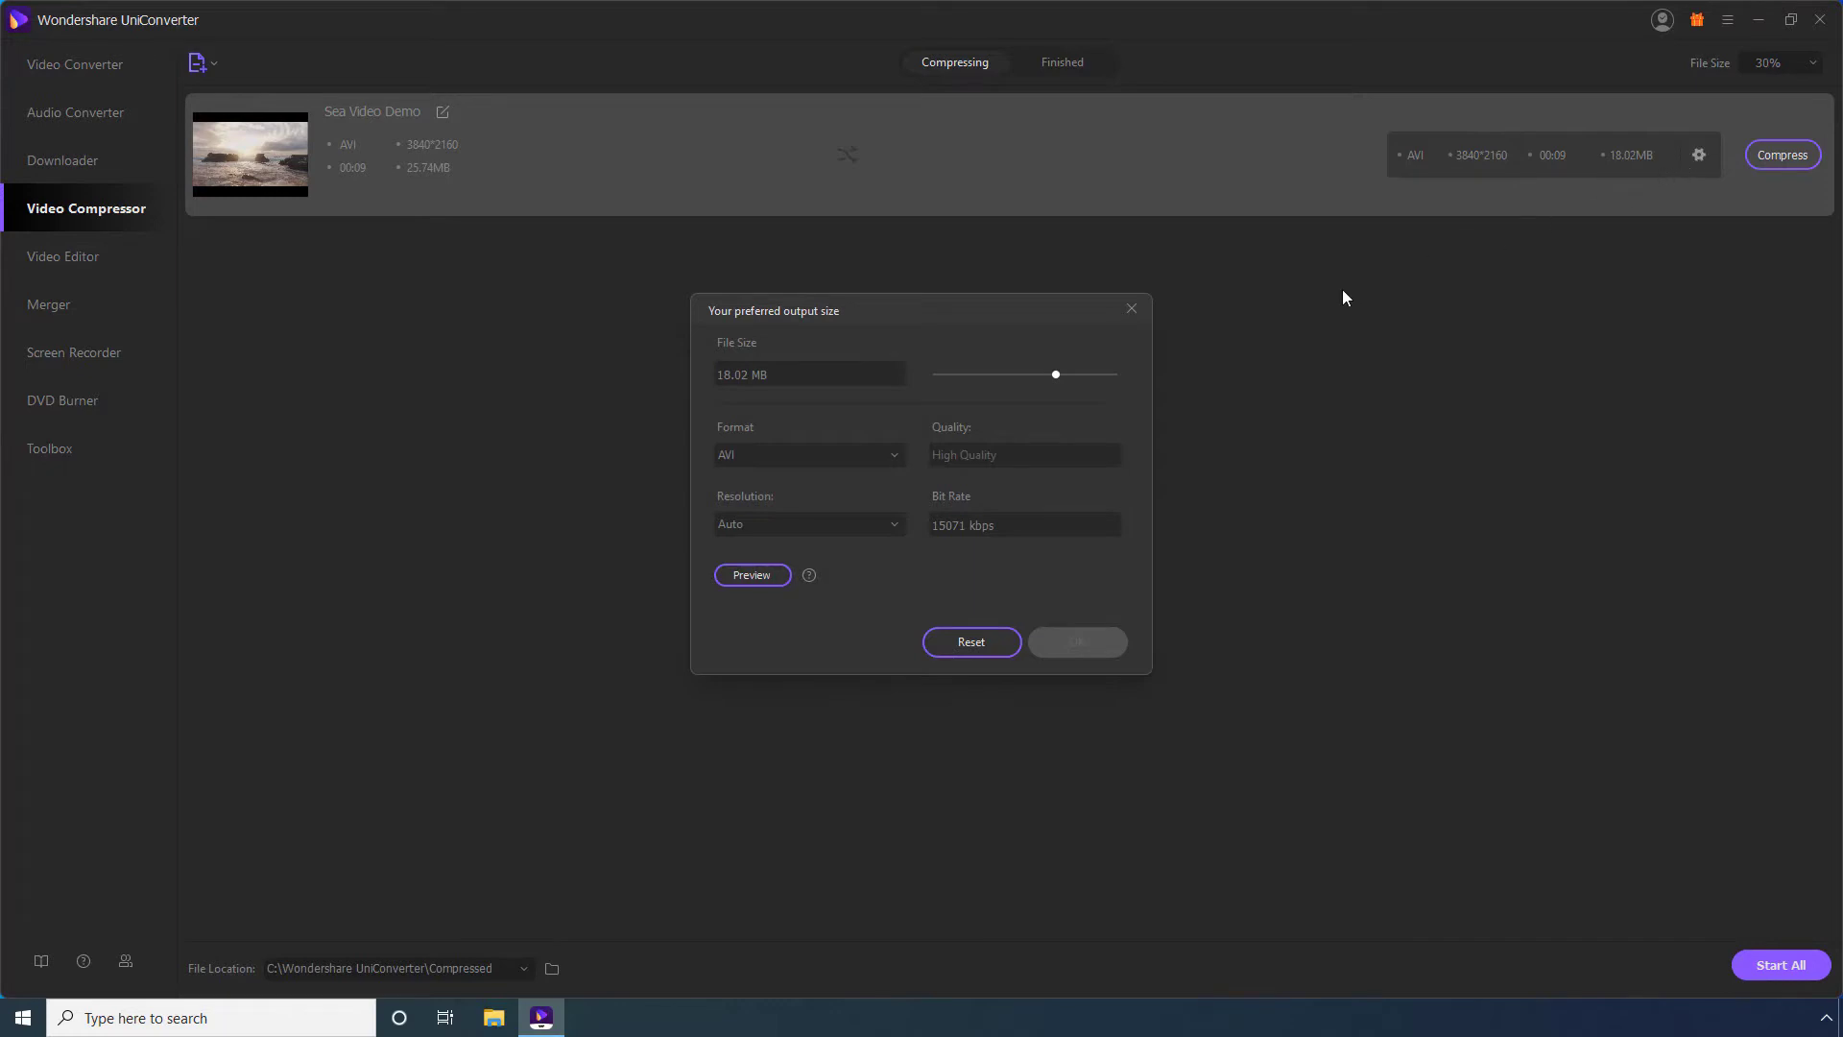
drag(1054, 372, 1021, 376)
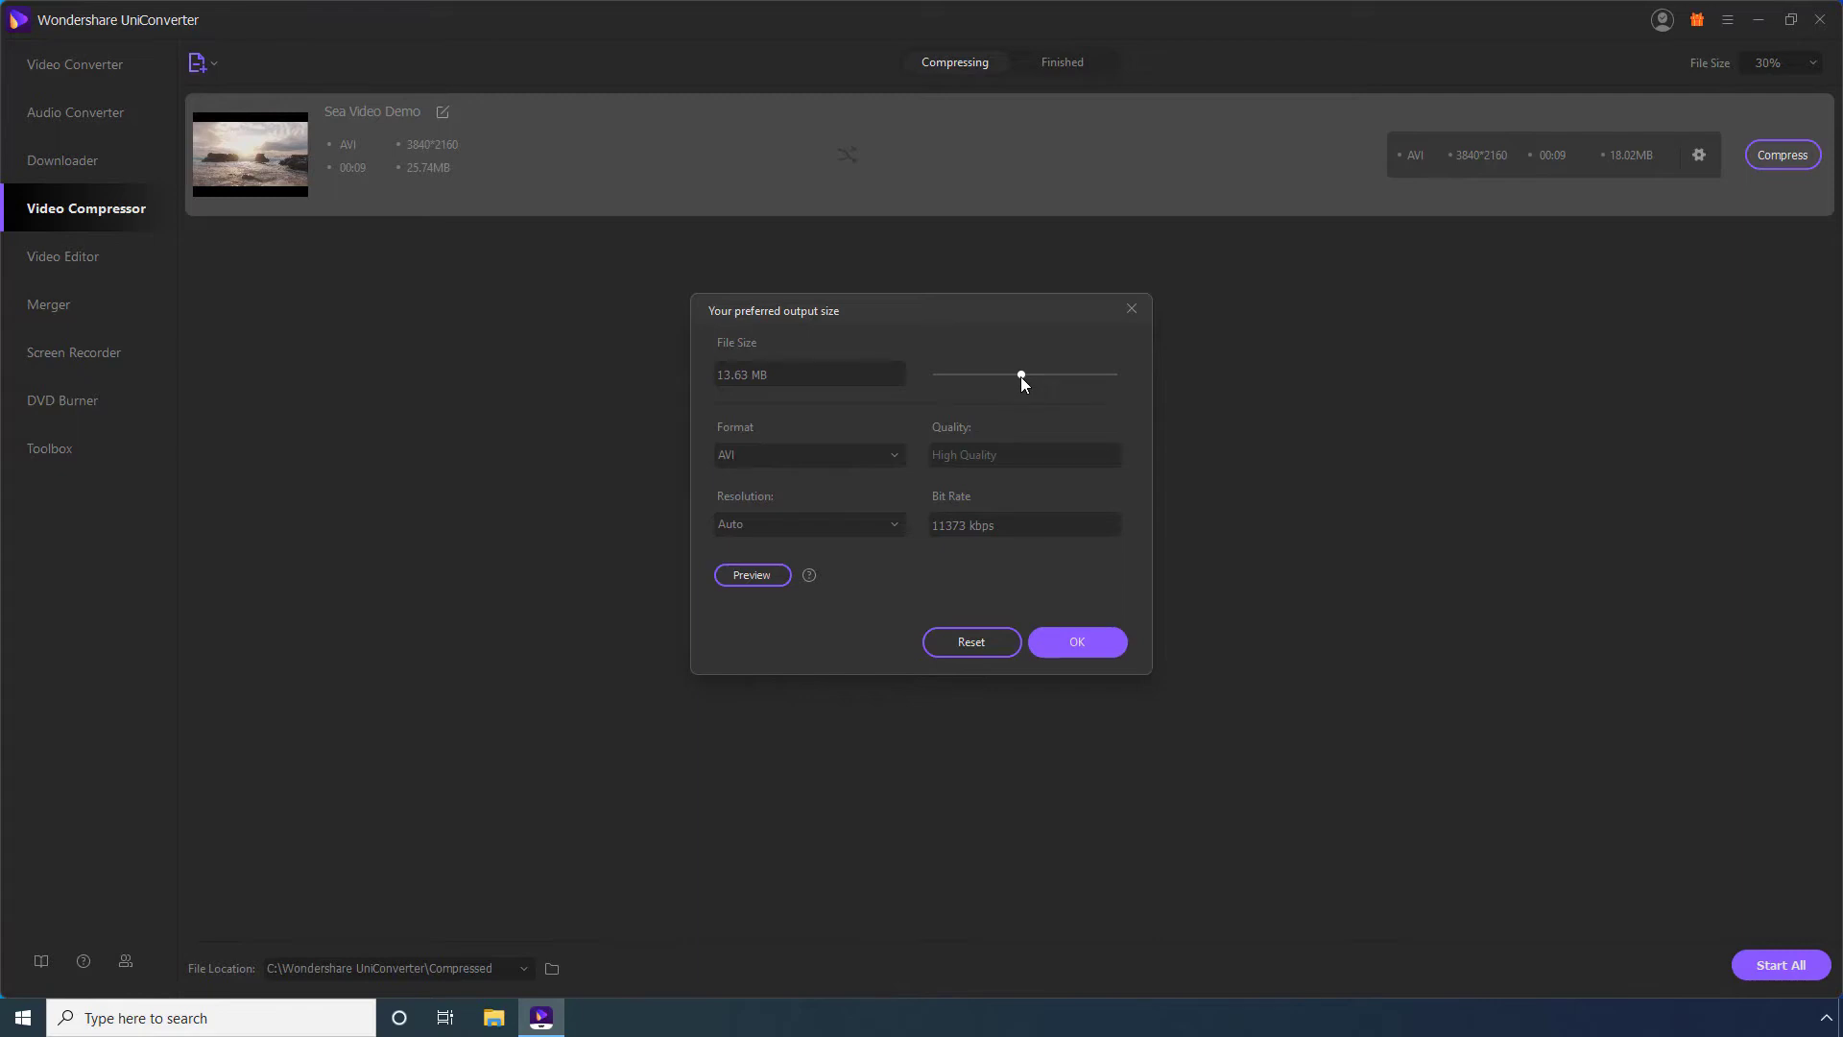
click(829, 455)
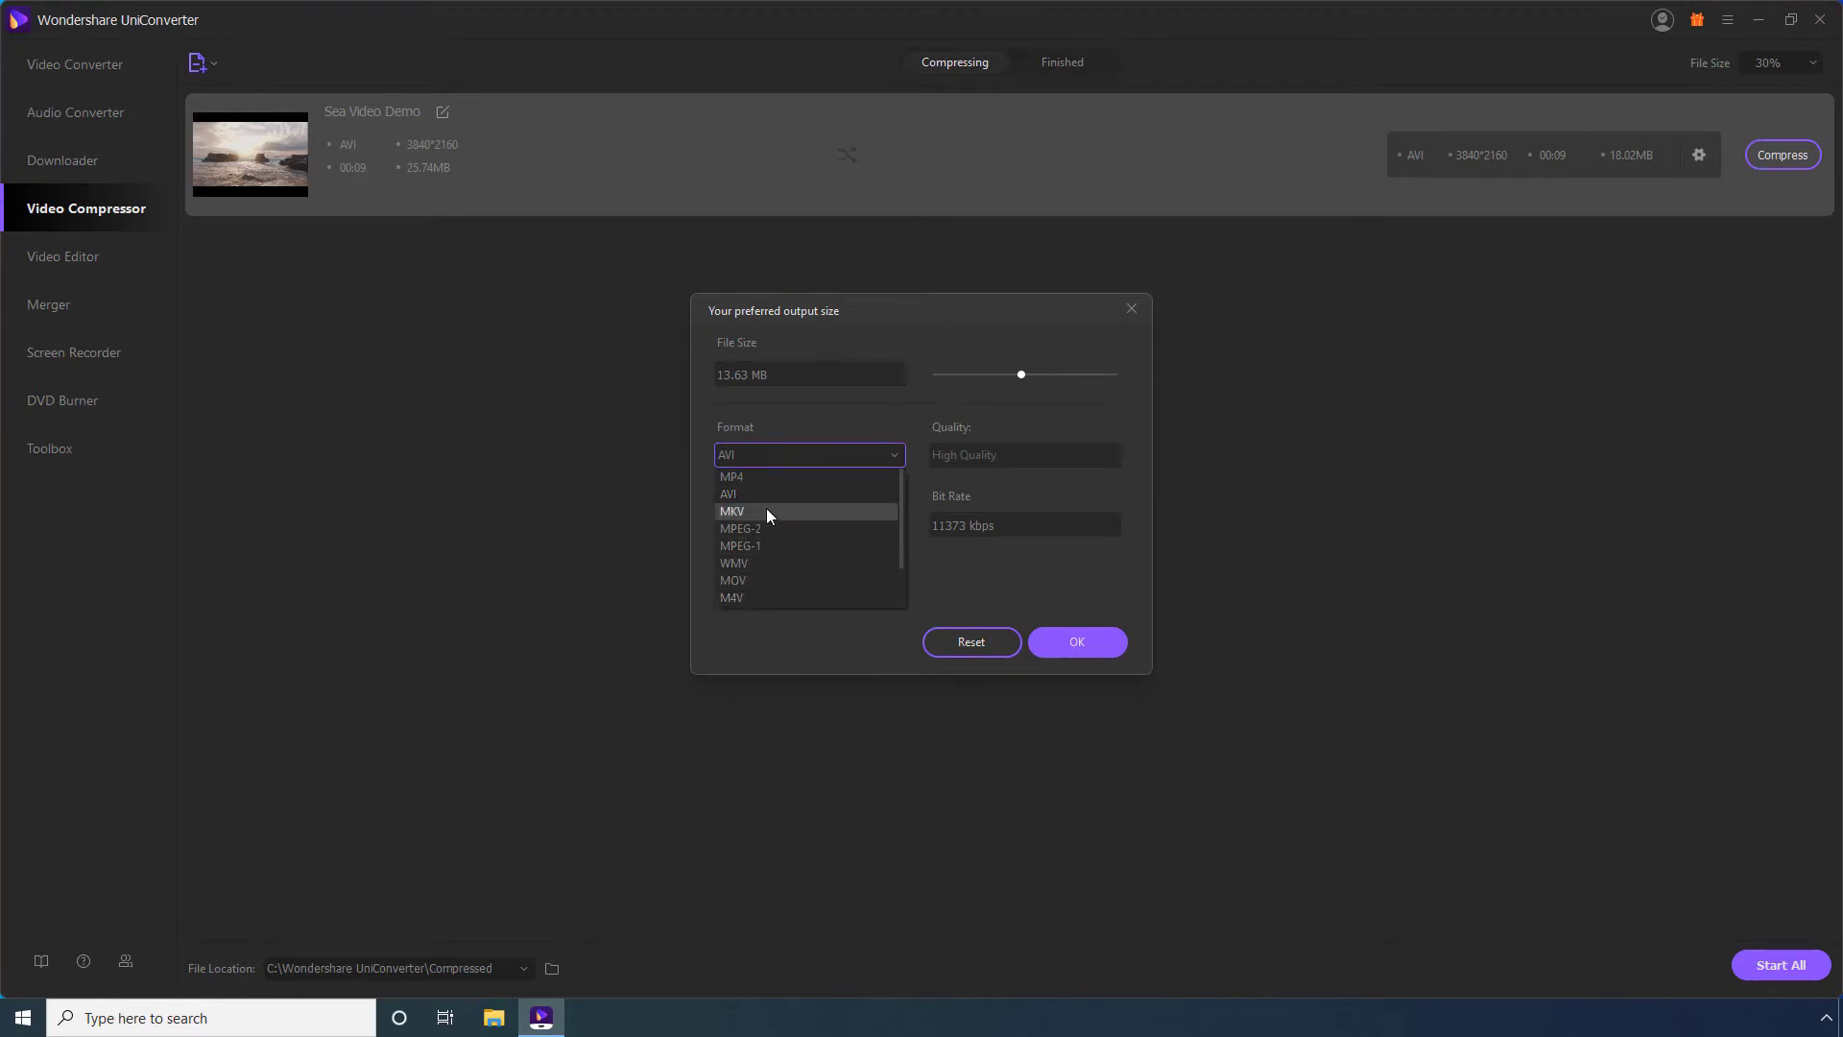
click(768, 476)
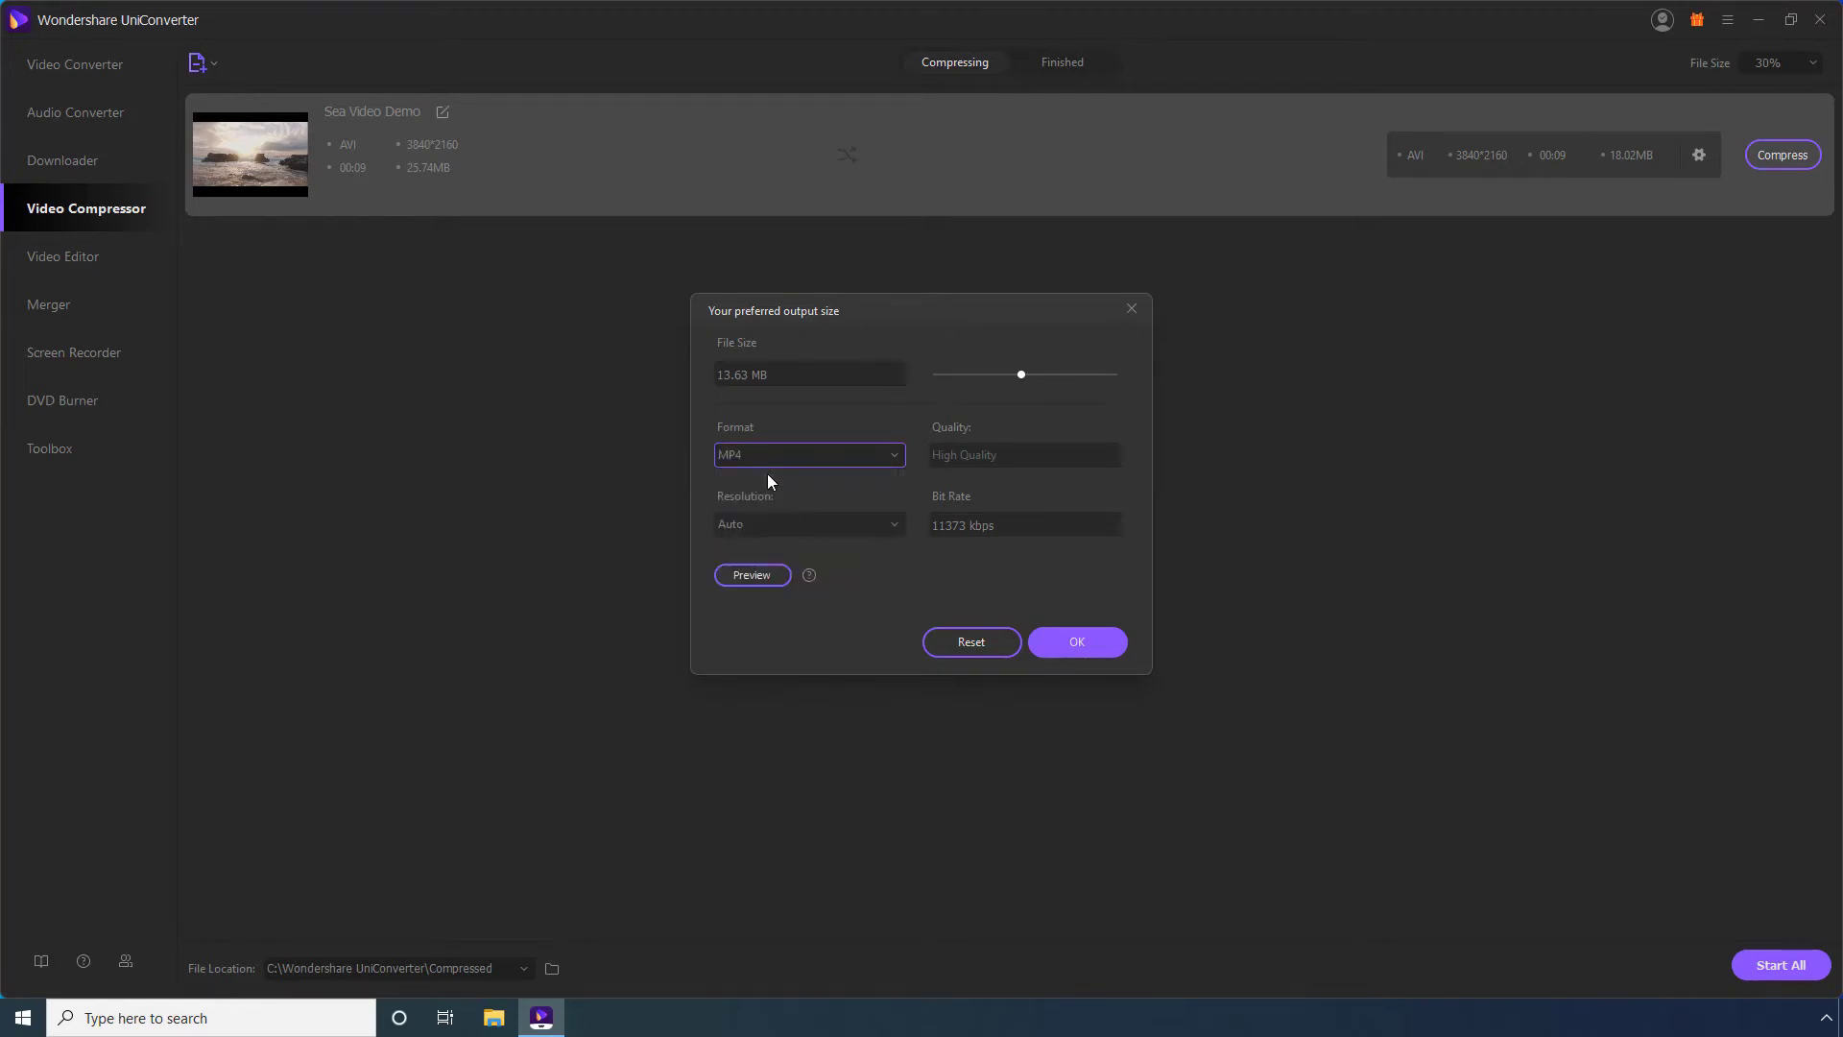
click(752, 524)
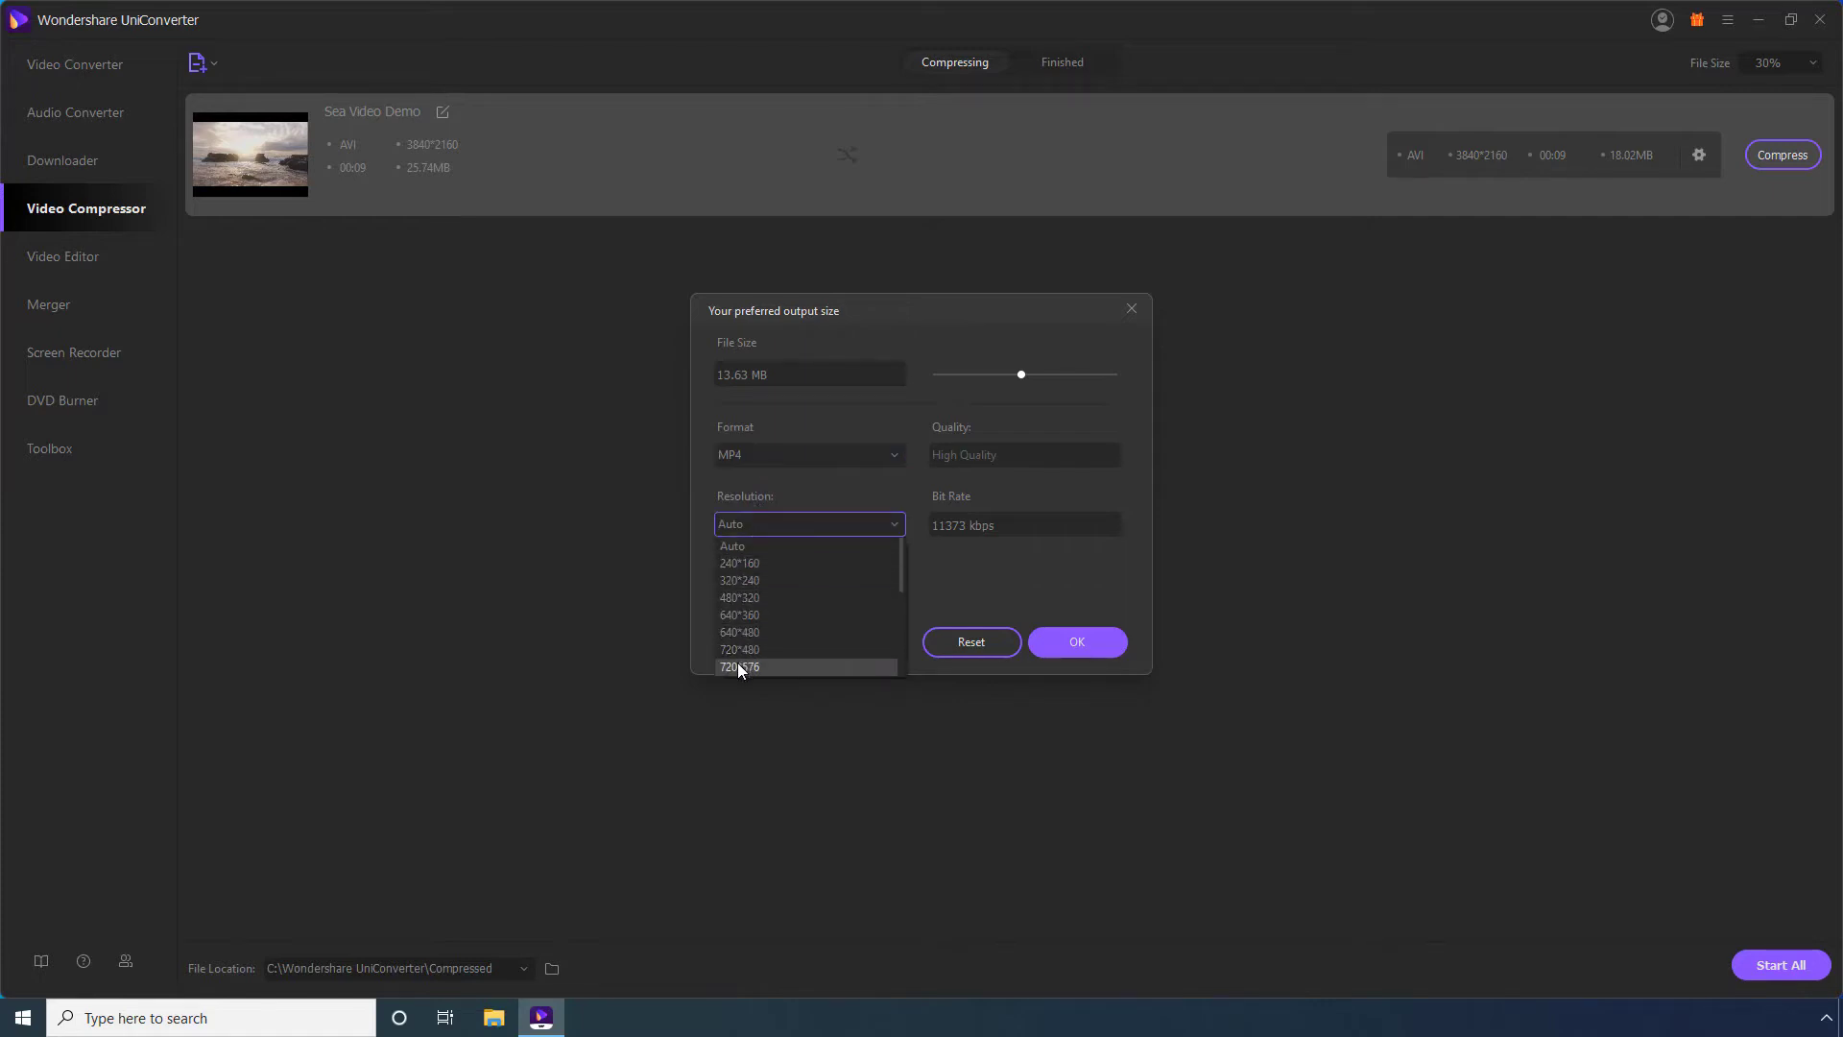
click(740, 546)
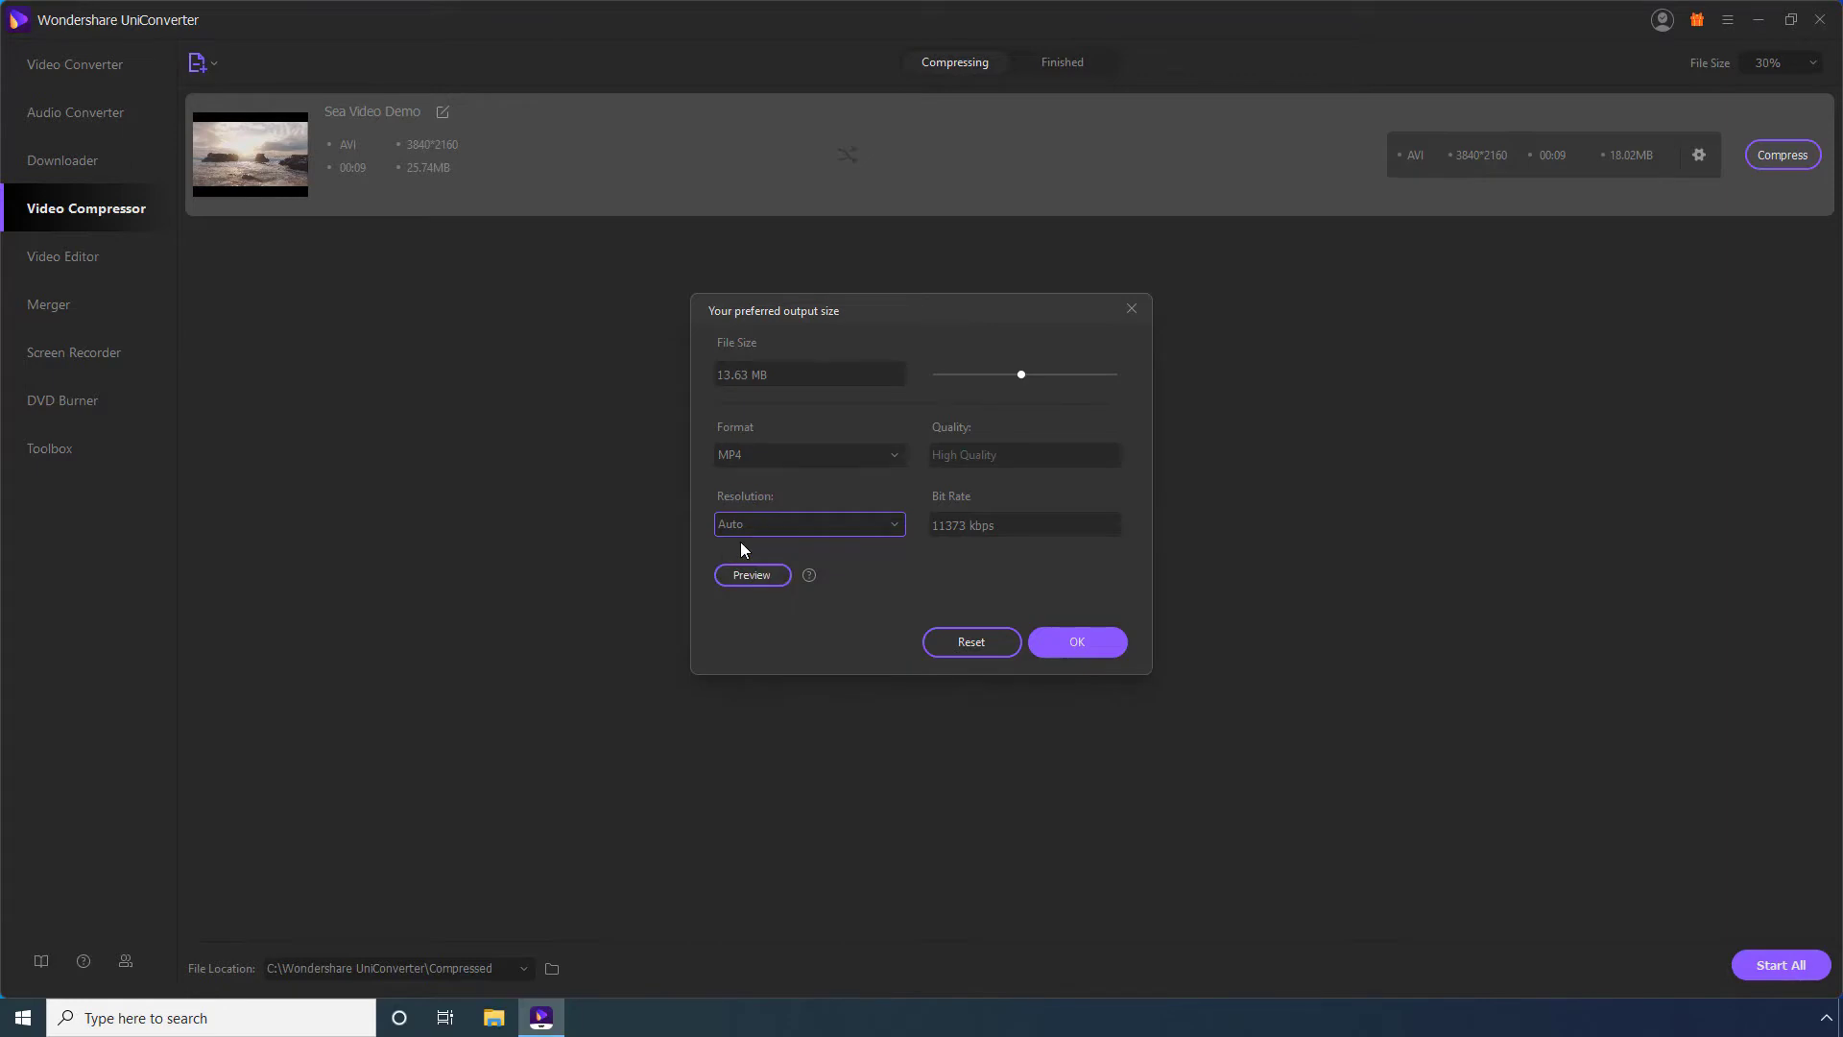
click(789, 578)
click(1077, 643)
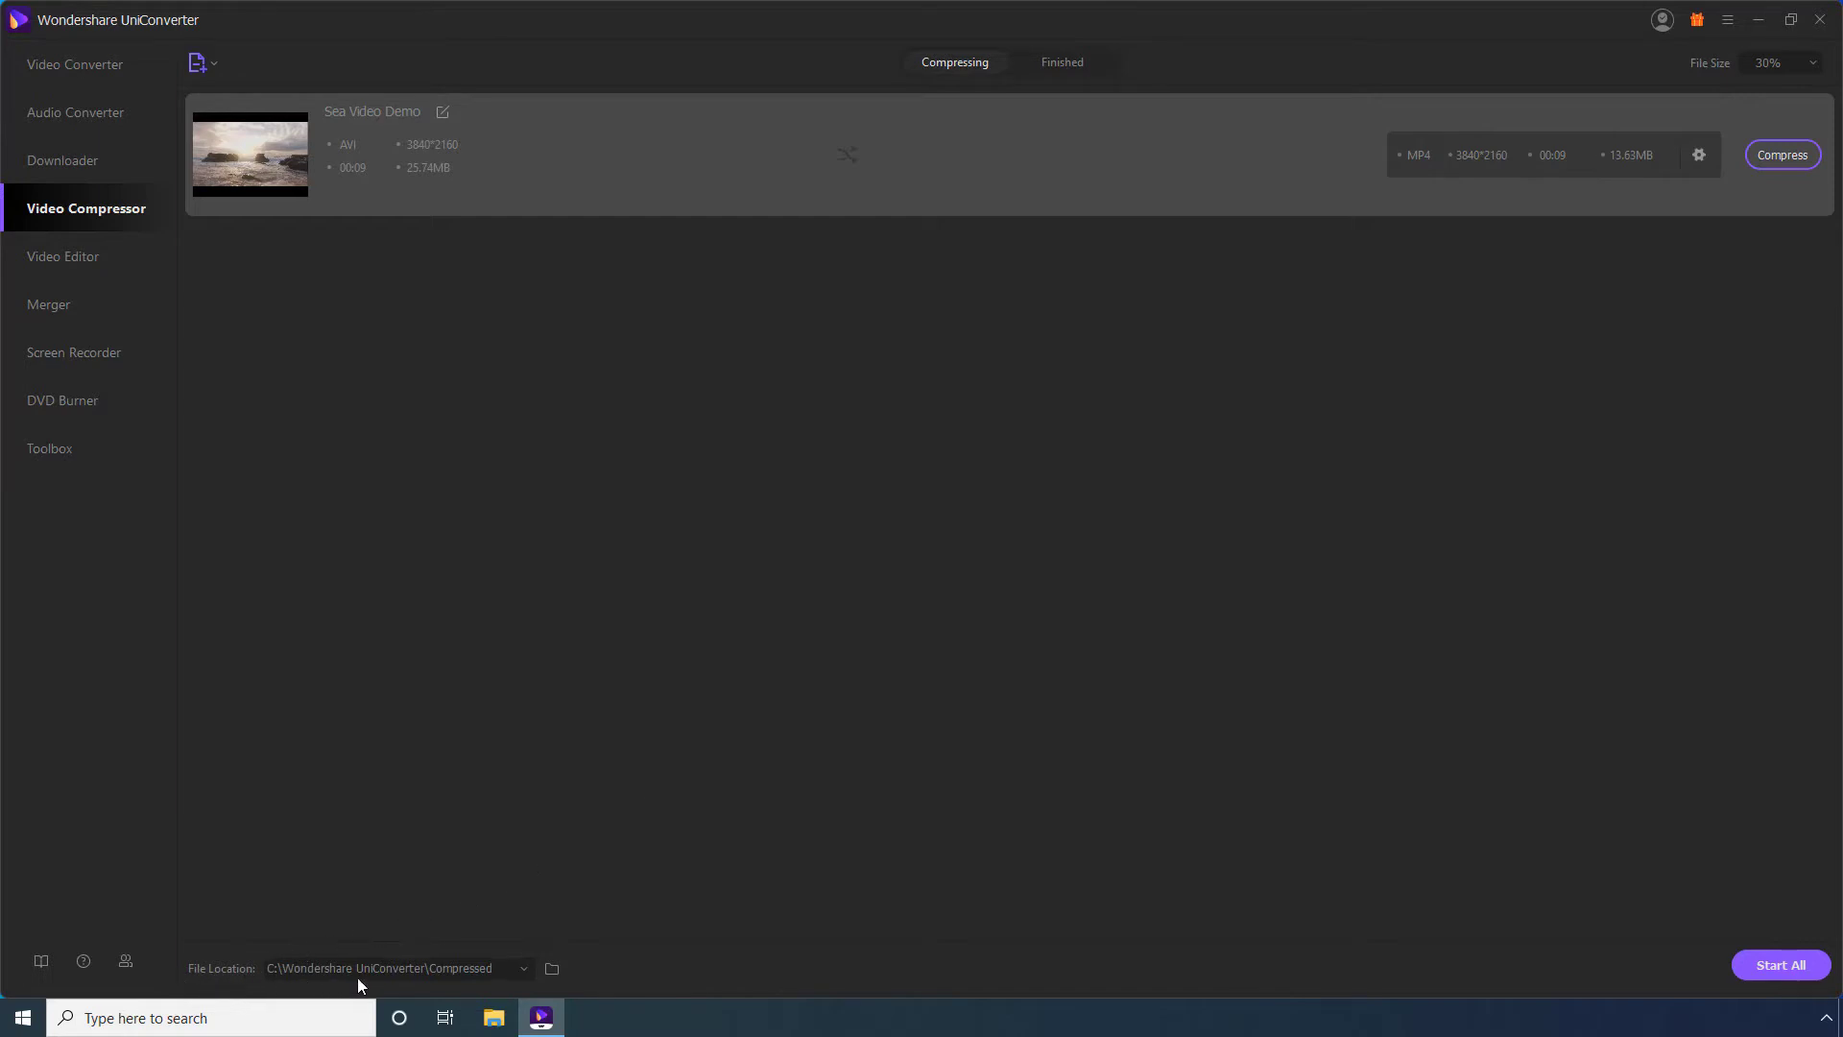
- Save the output to the same folder as the source, compress all files, and view the finished list
click(520, 971)
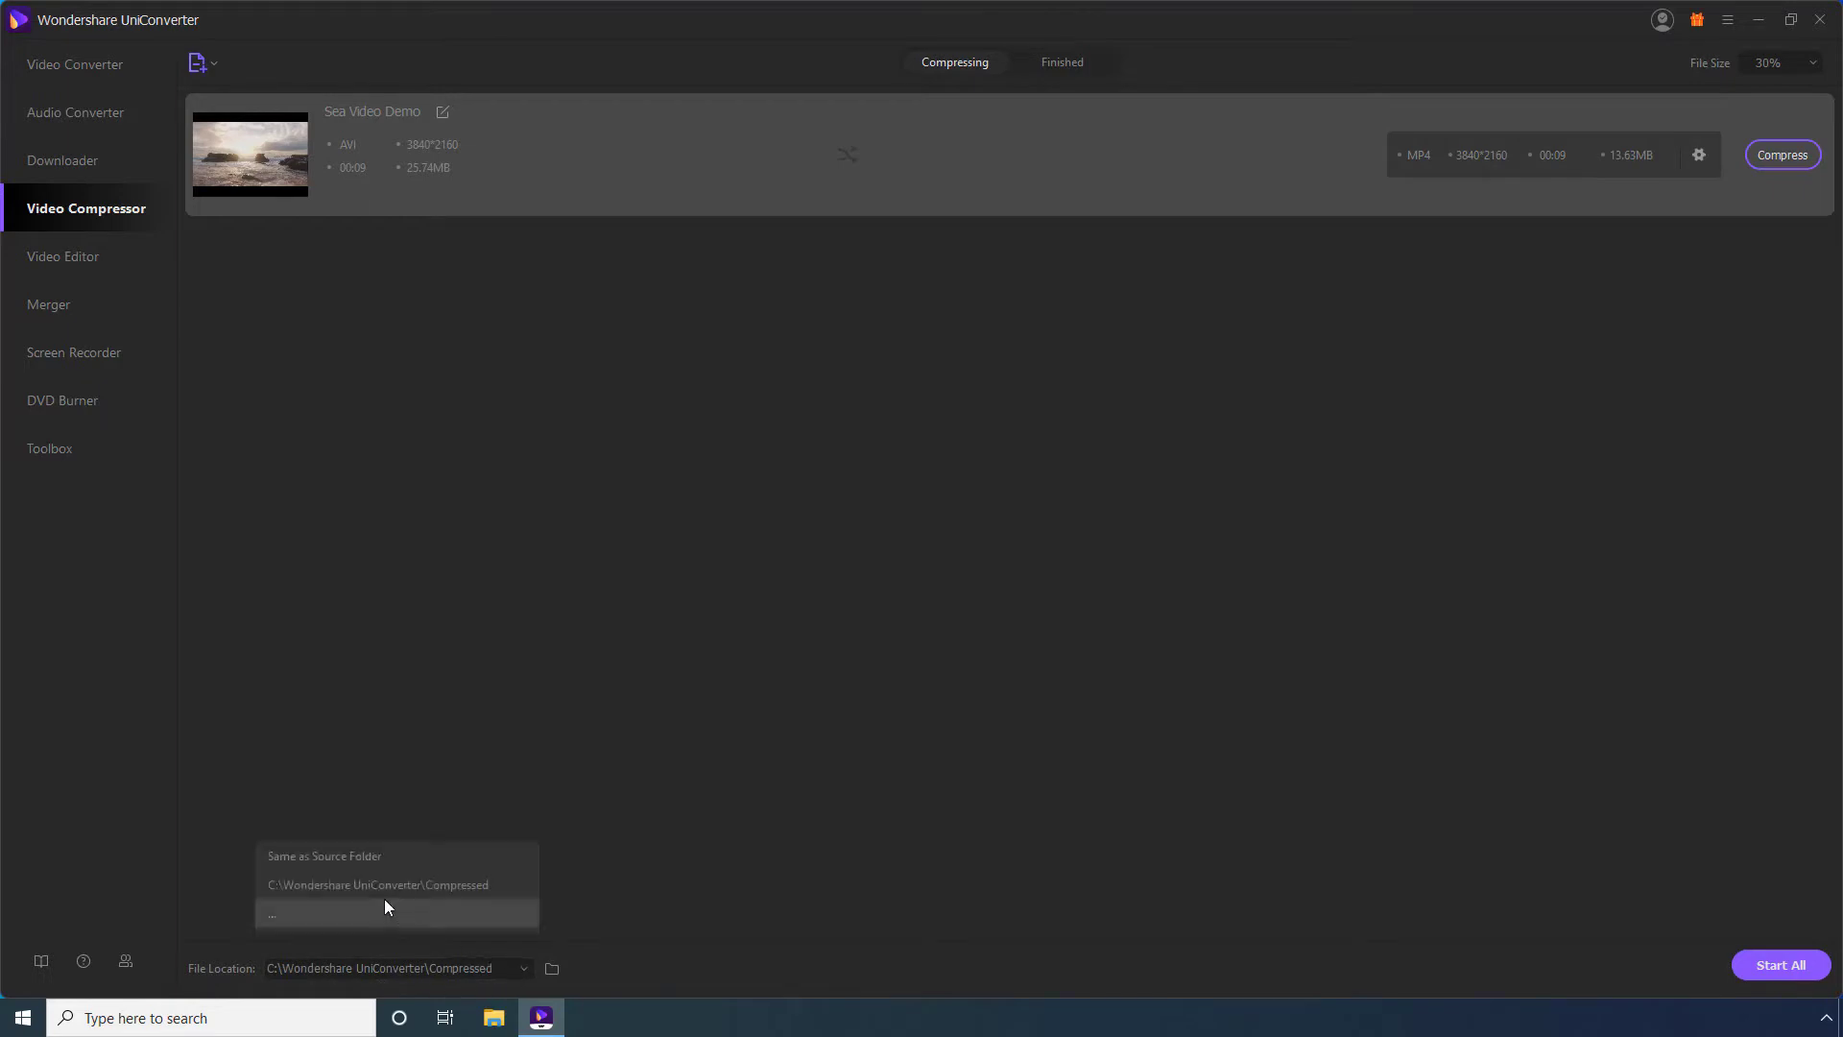
click(352, 866)
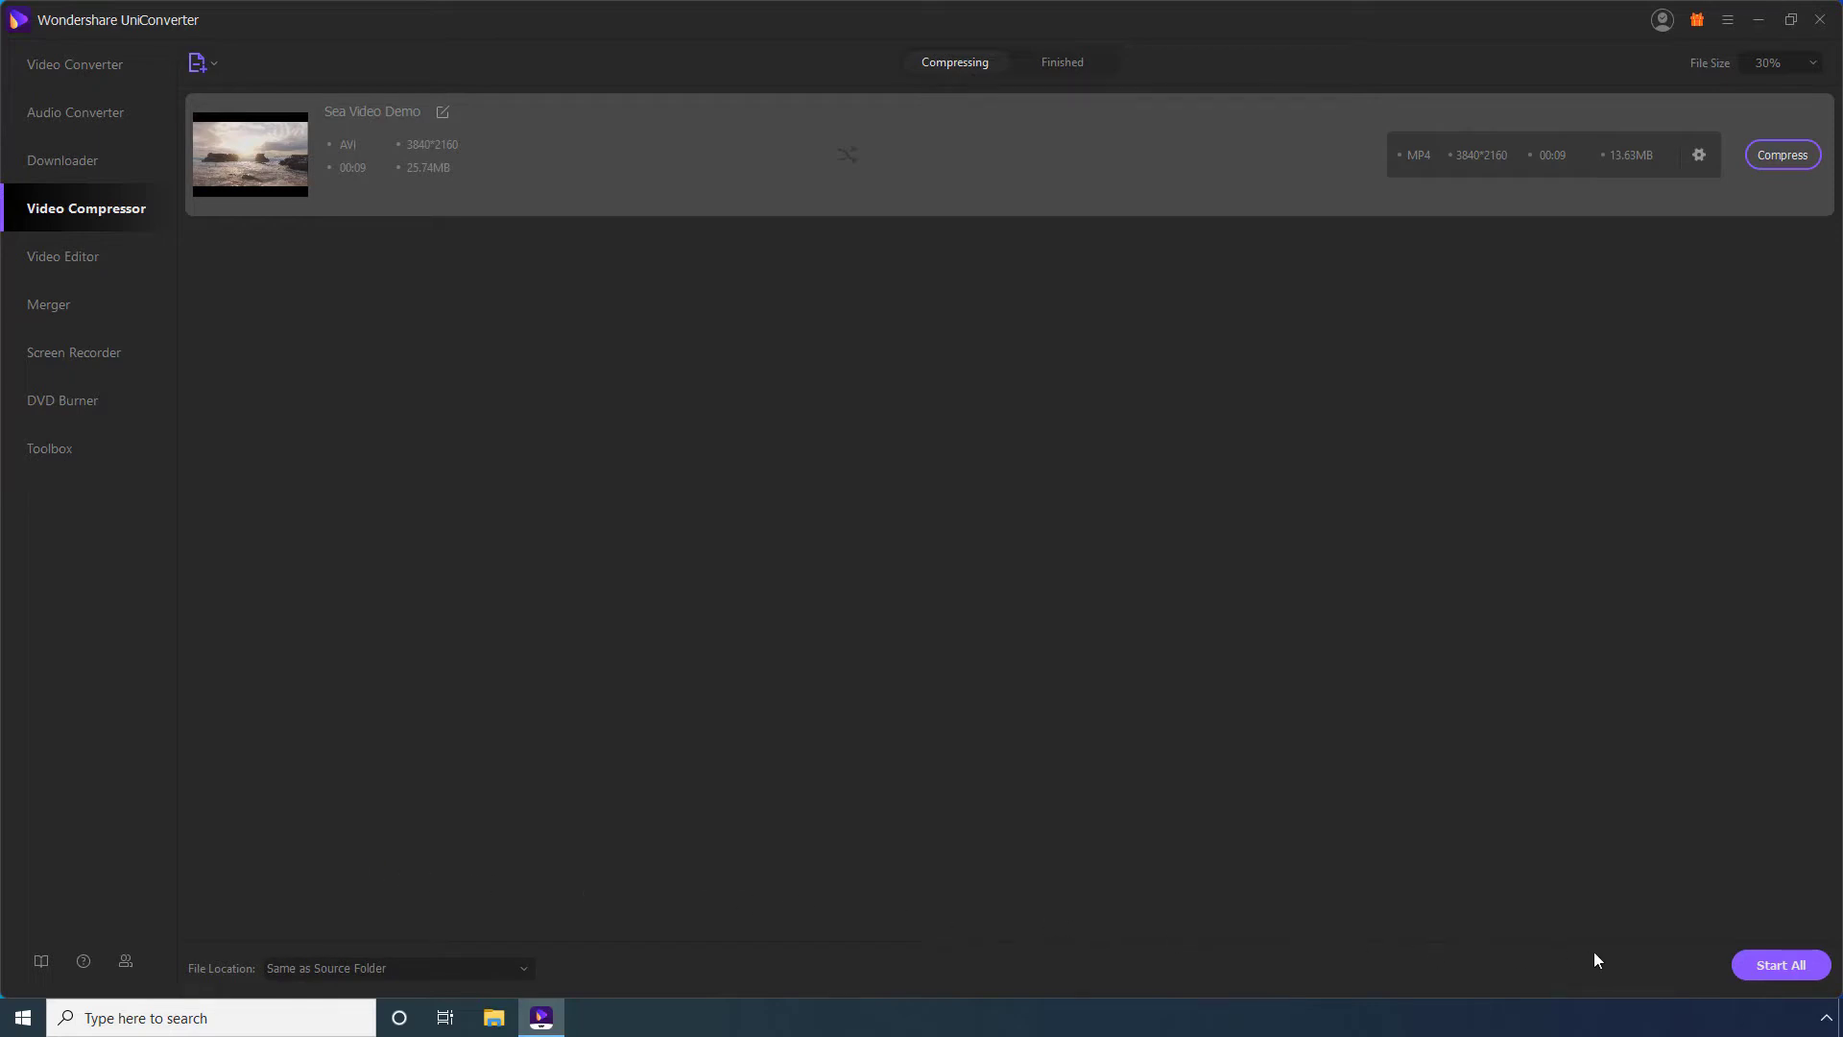
click(1779, 965)
click(1077, 65)
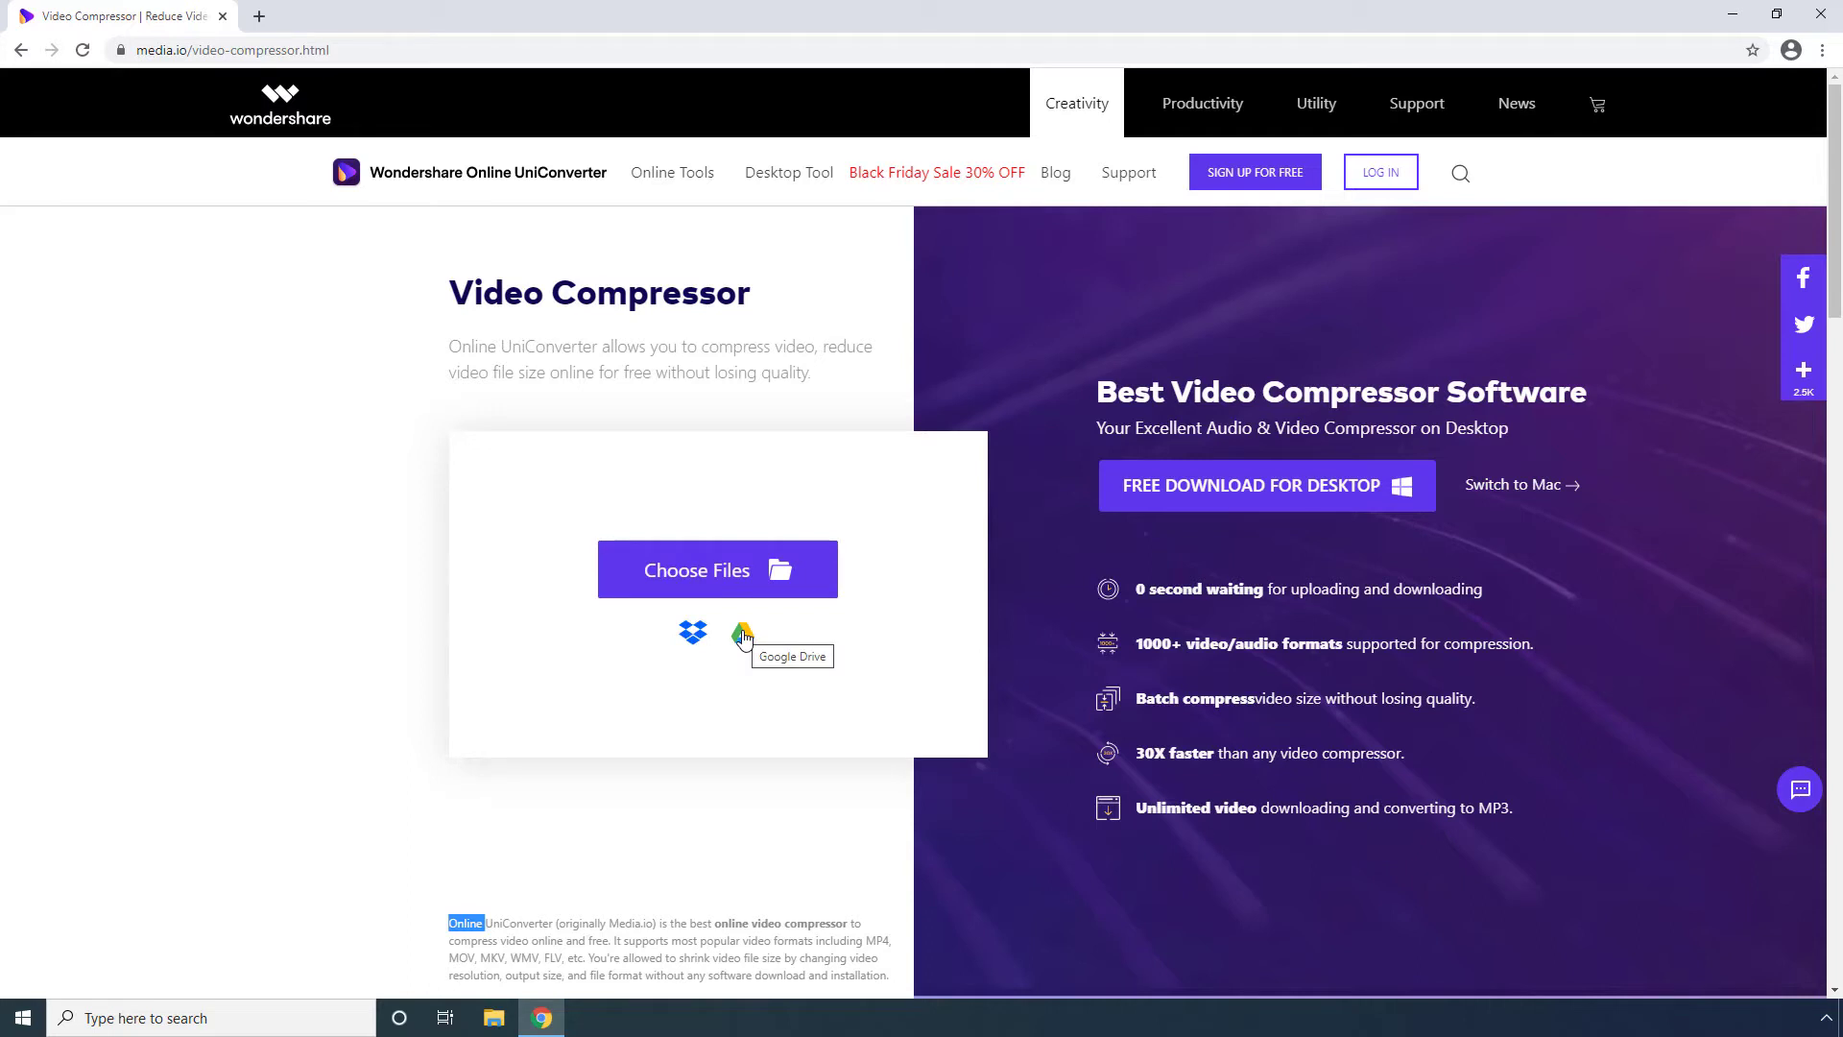
- Add Sea Video Demo from the Desktop to the Wondershare Online UniConverter video compressor
click(706, 575)
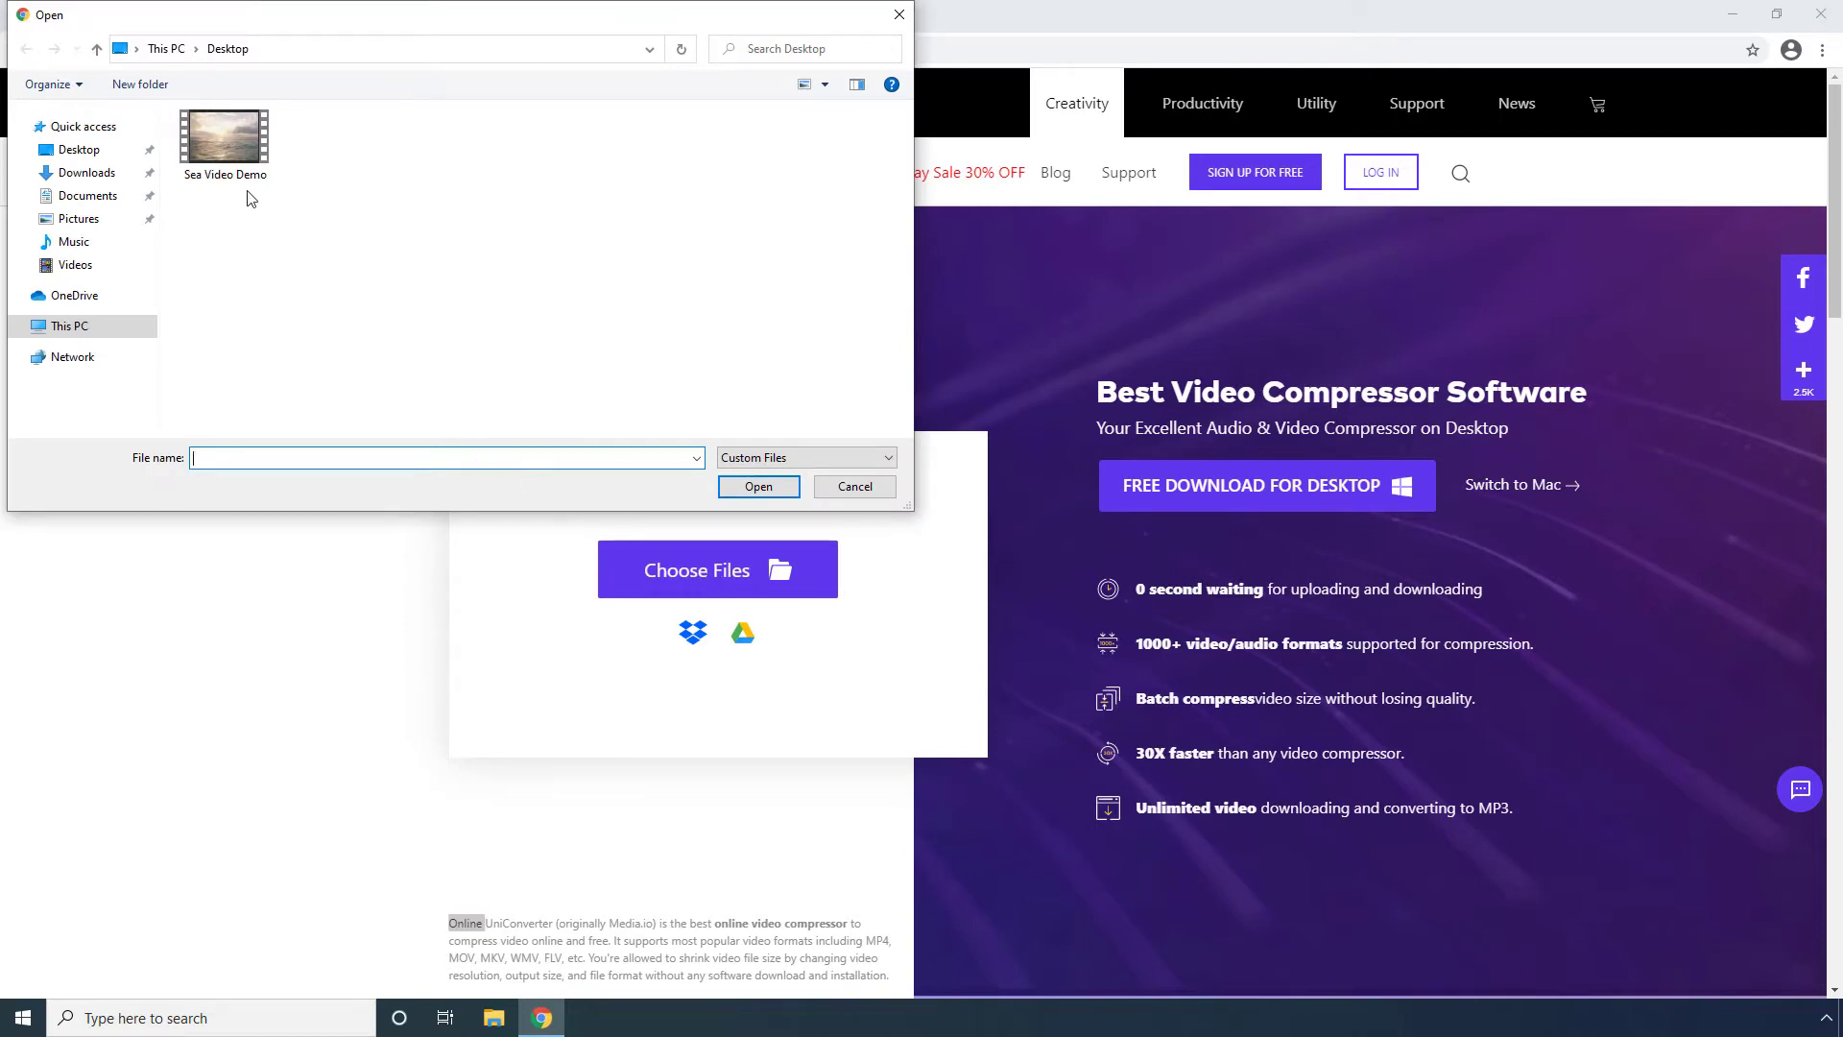
click(226, 144)
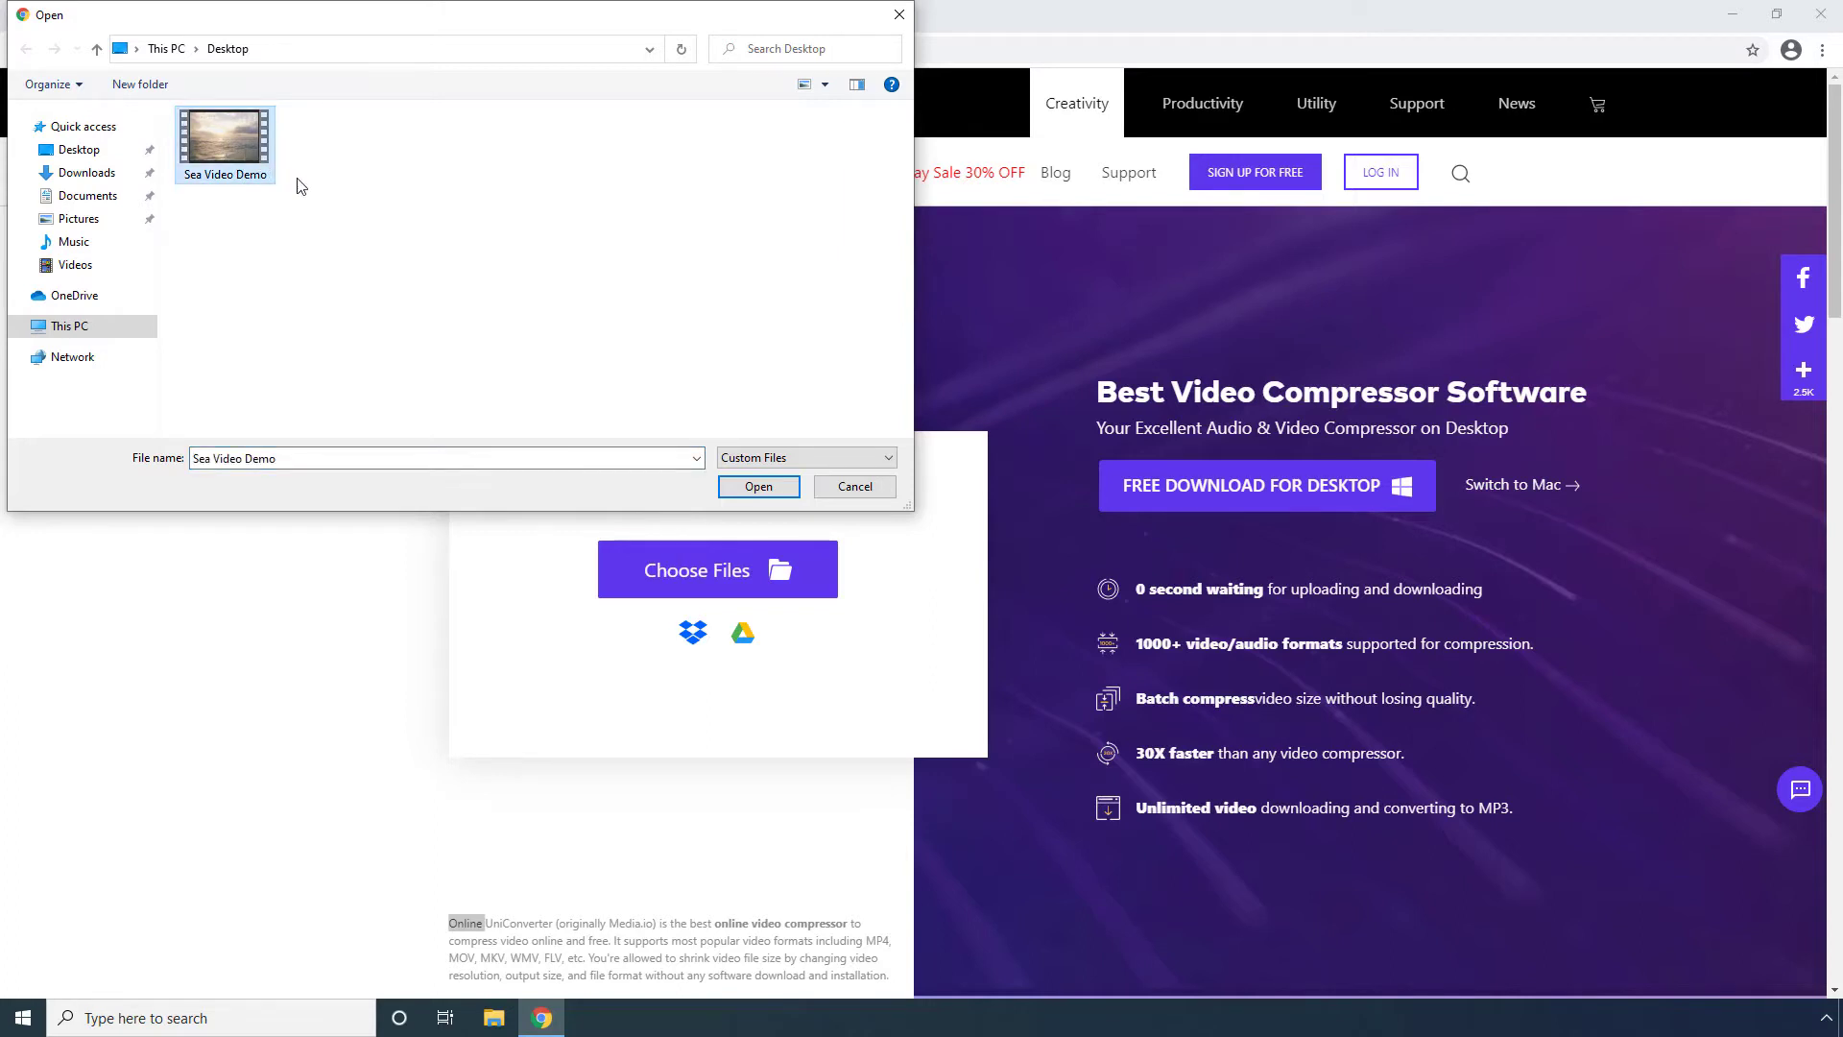
click(744, 488)
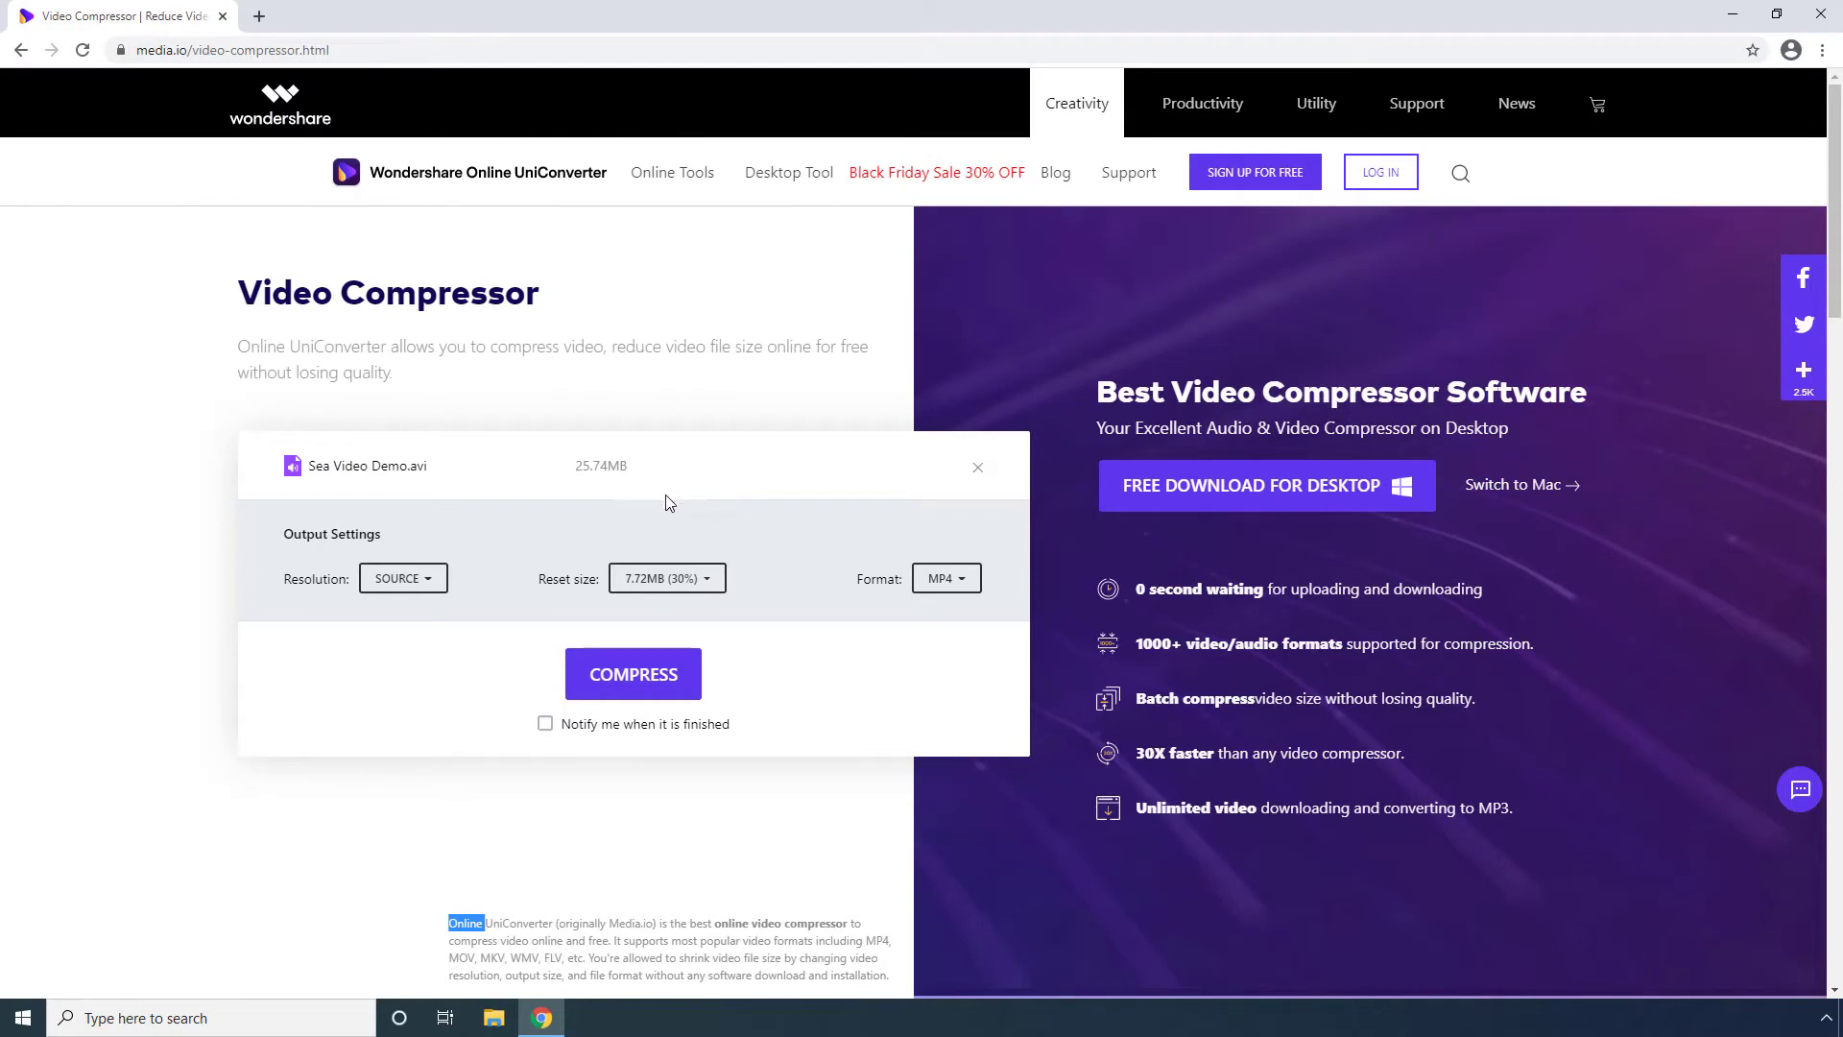
- Compress the uploaded video with 1080P resolution, a size of 7.72MB (30%) and MP4 format
click(418, 577)
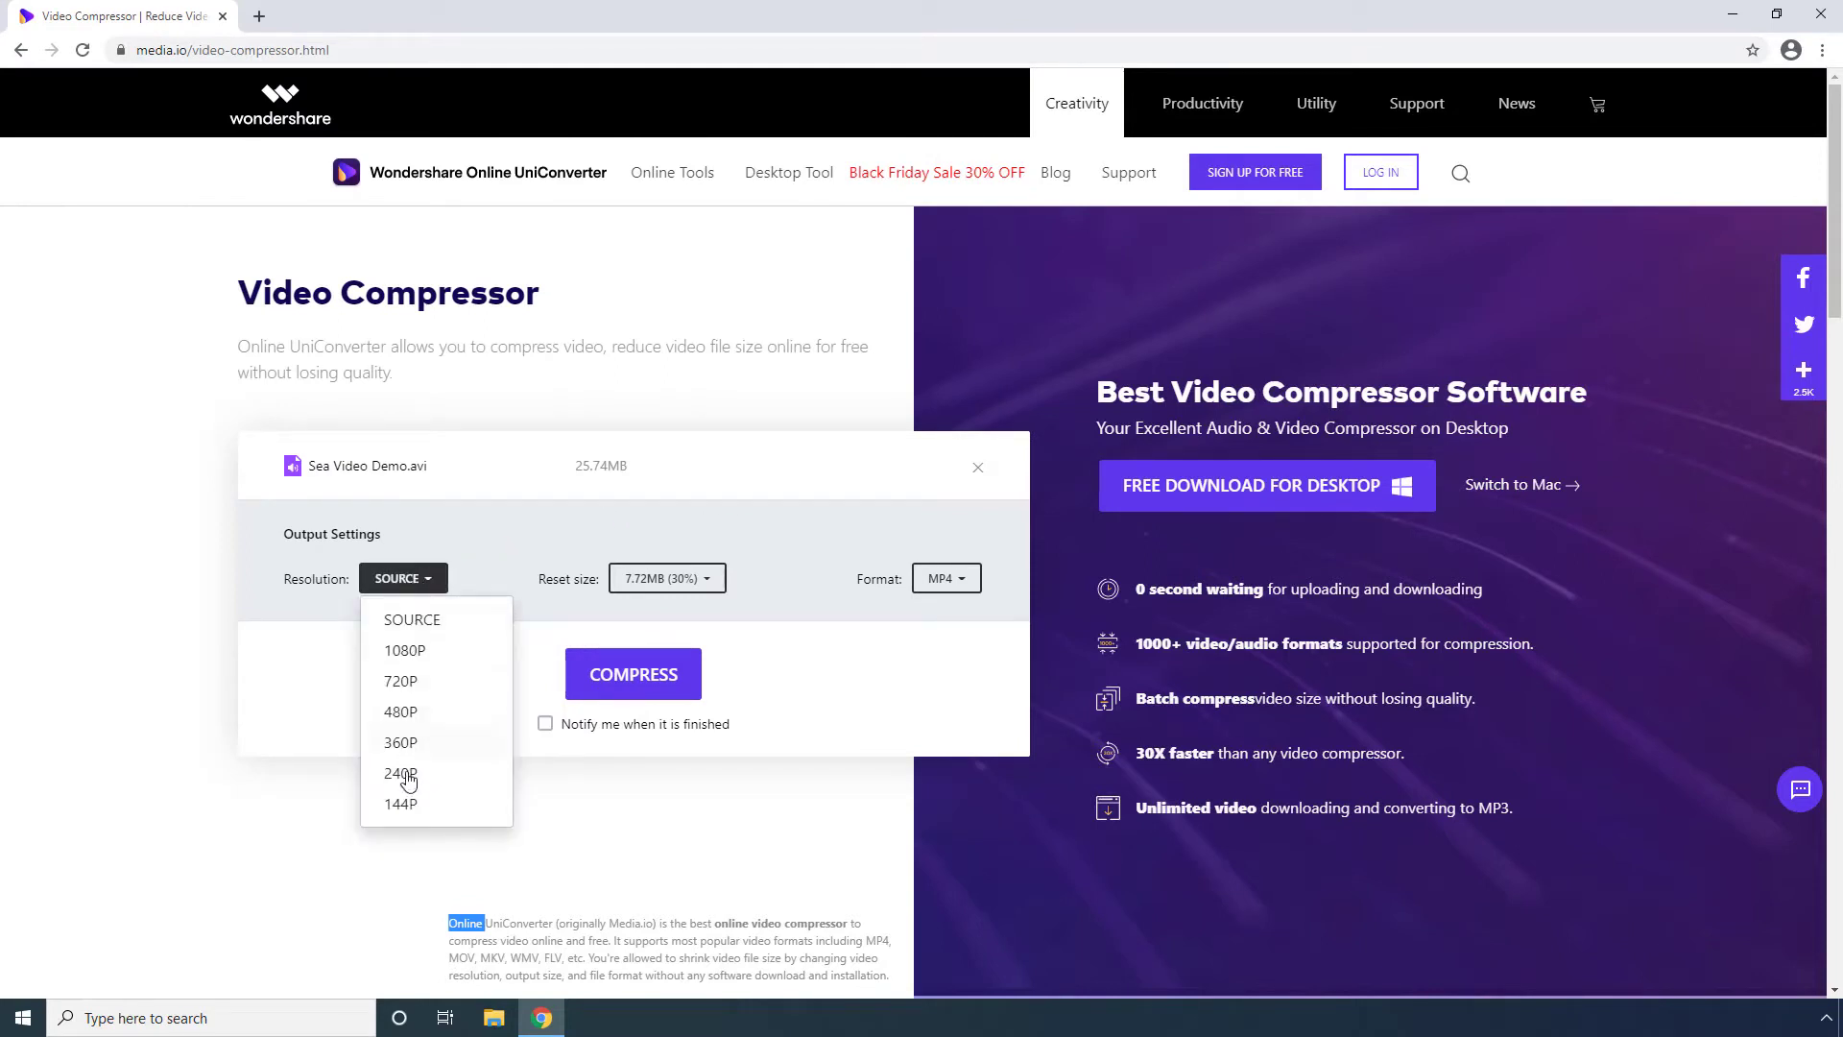
click(413, 652)
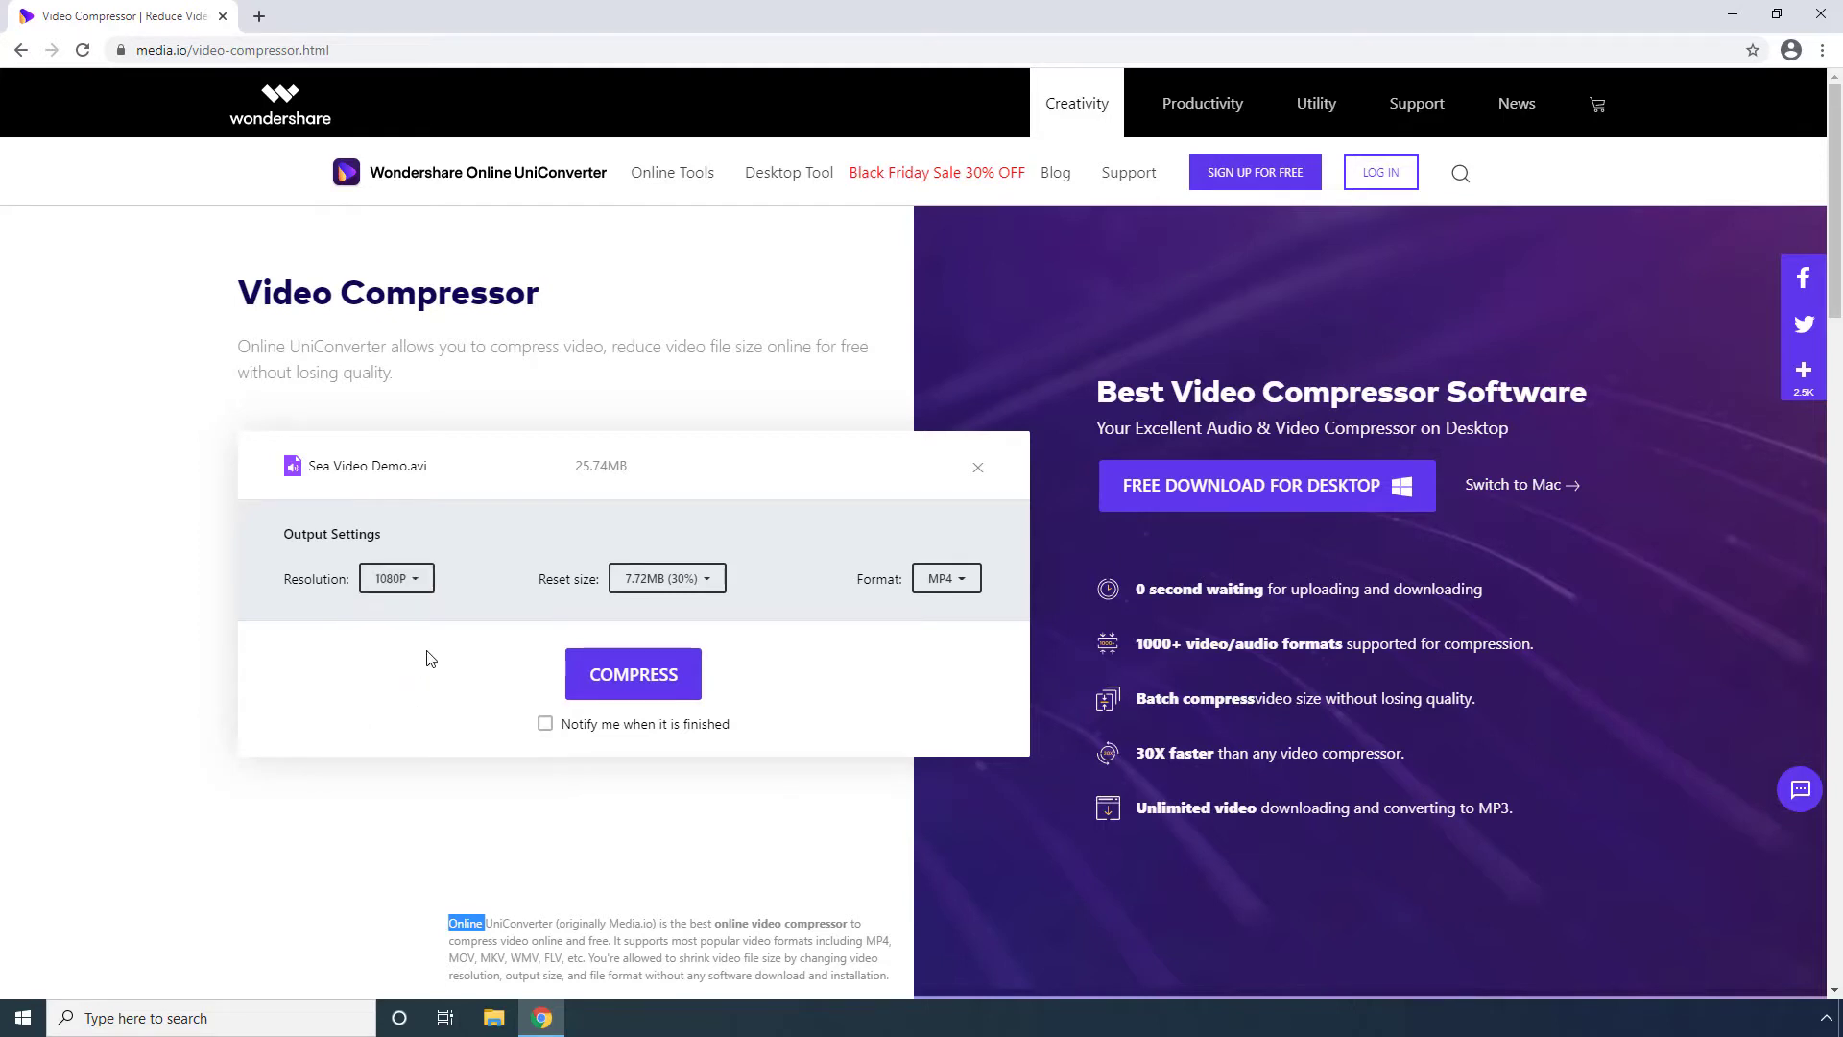
click(642, 583)
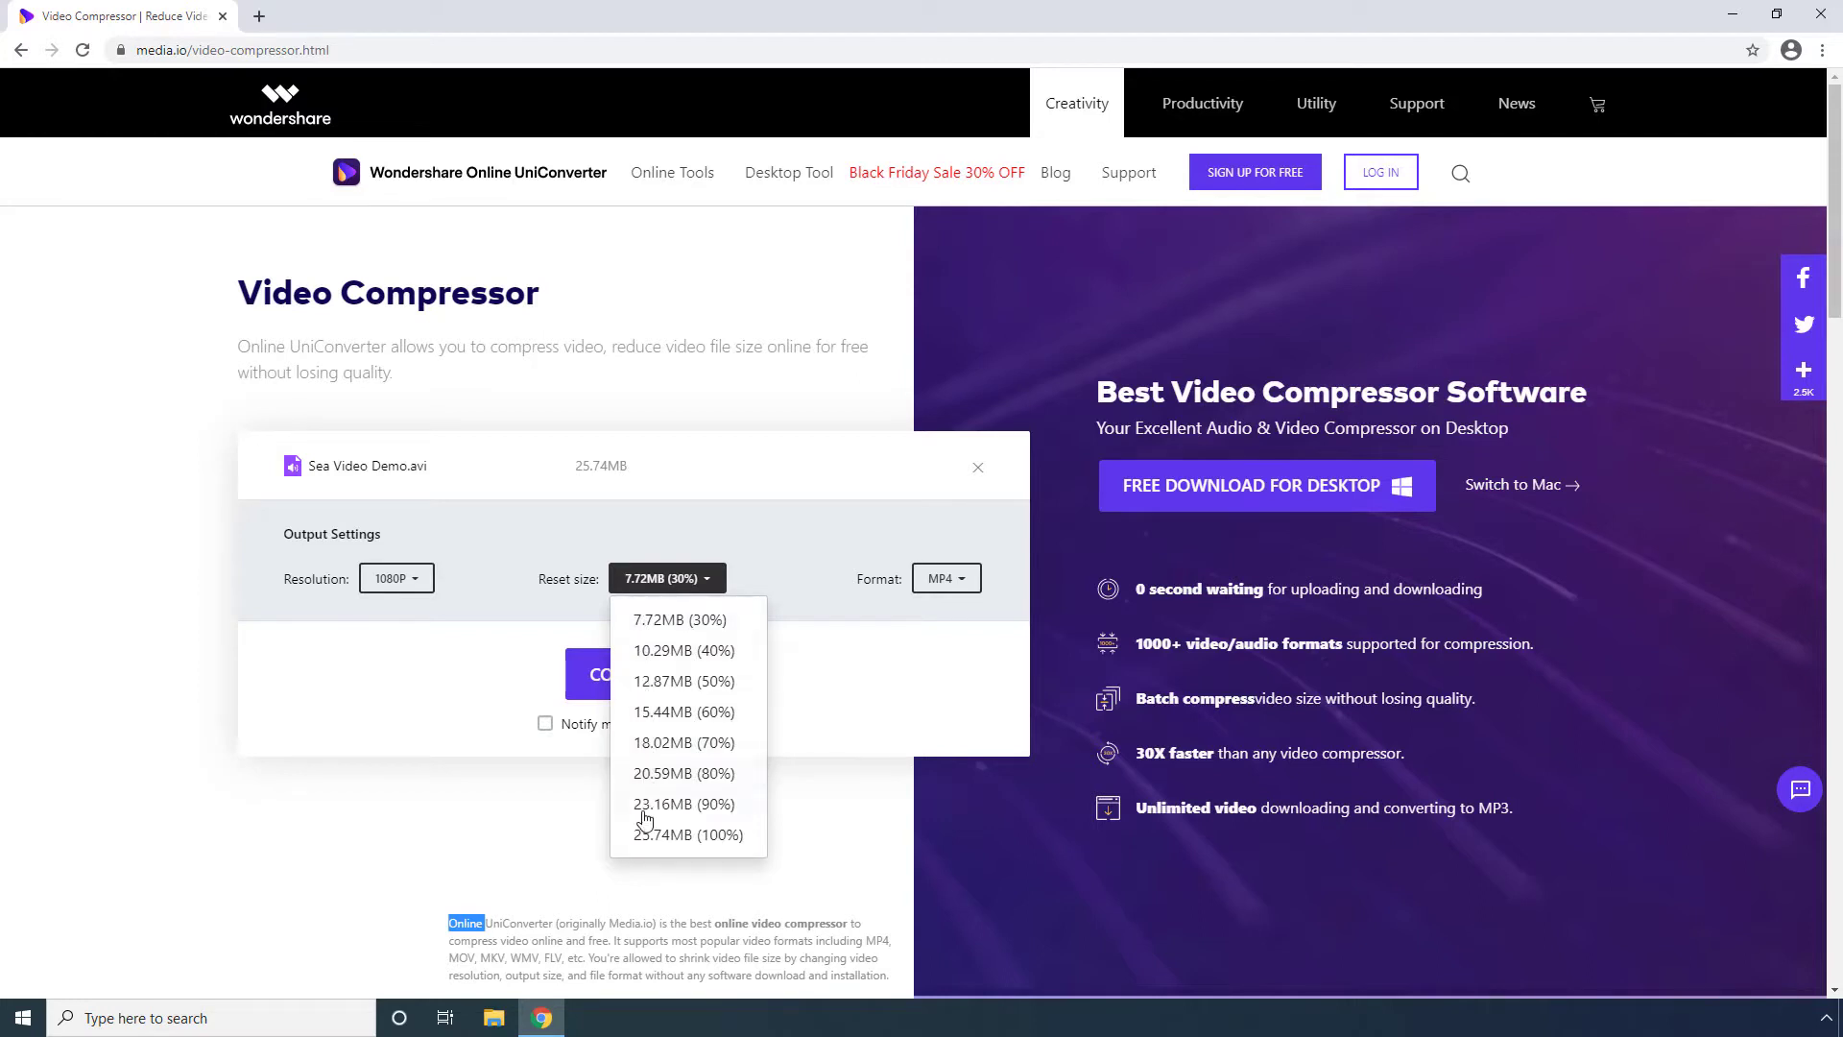
click(649, 622)
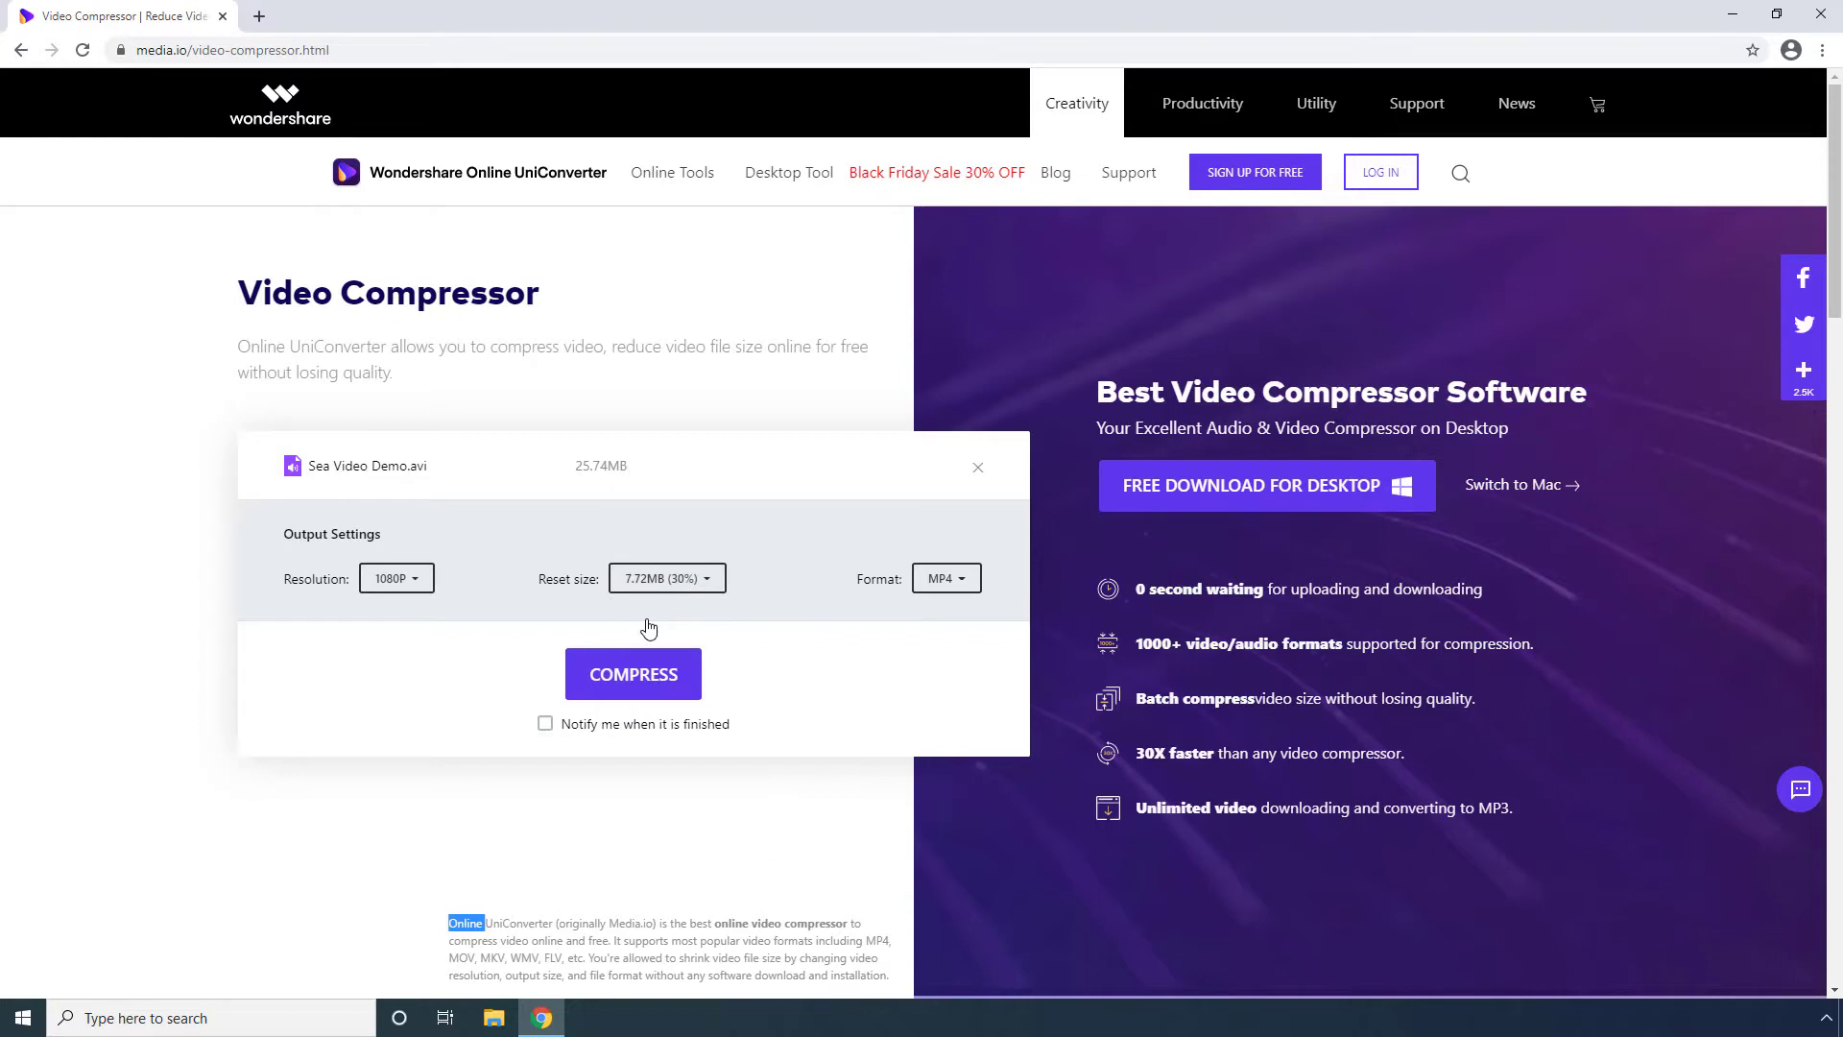
click(944, 585)
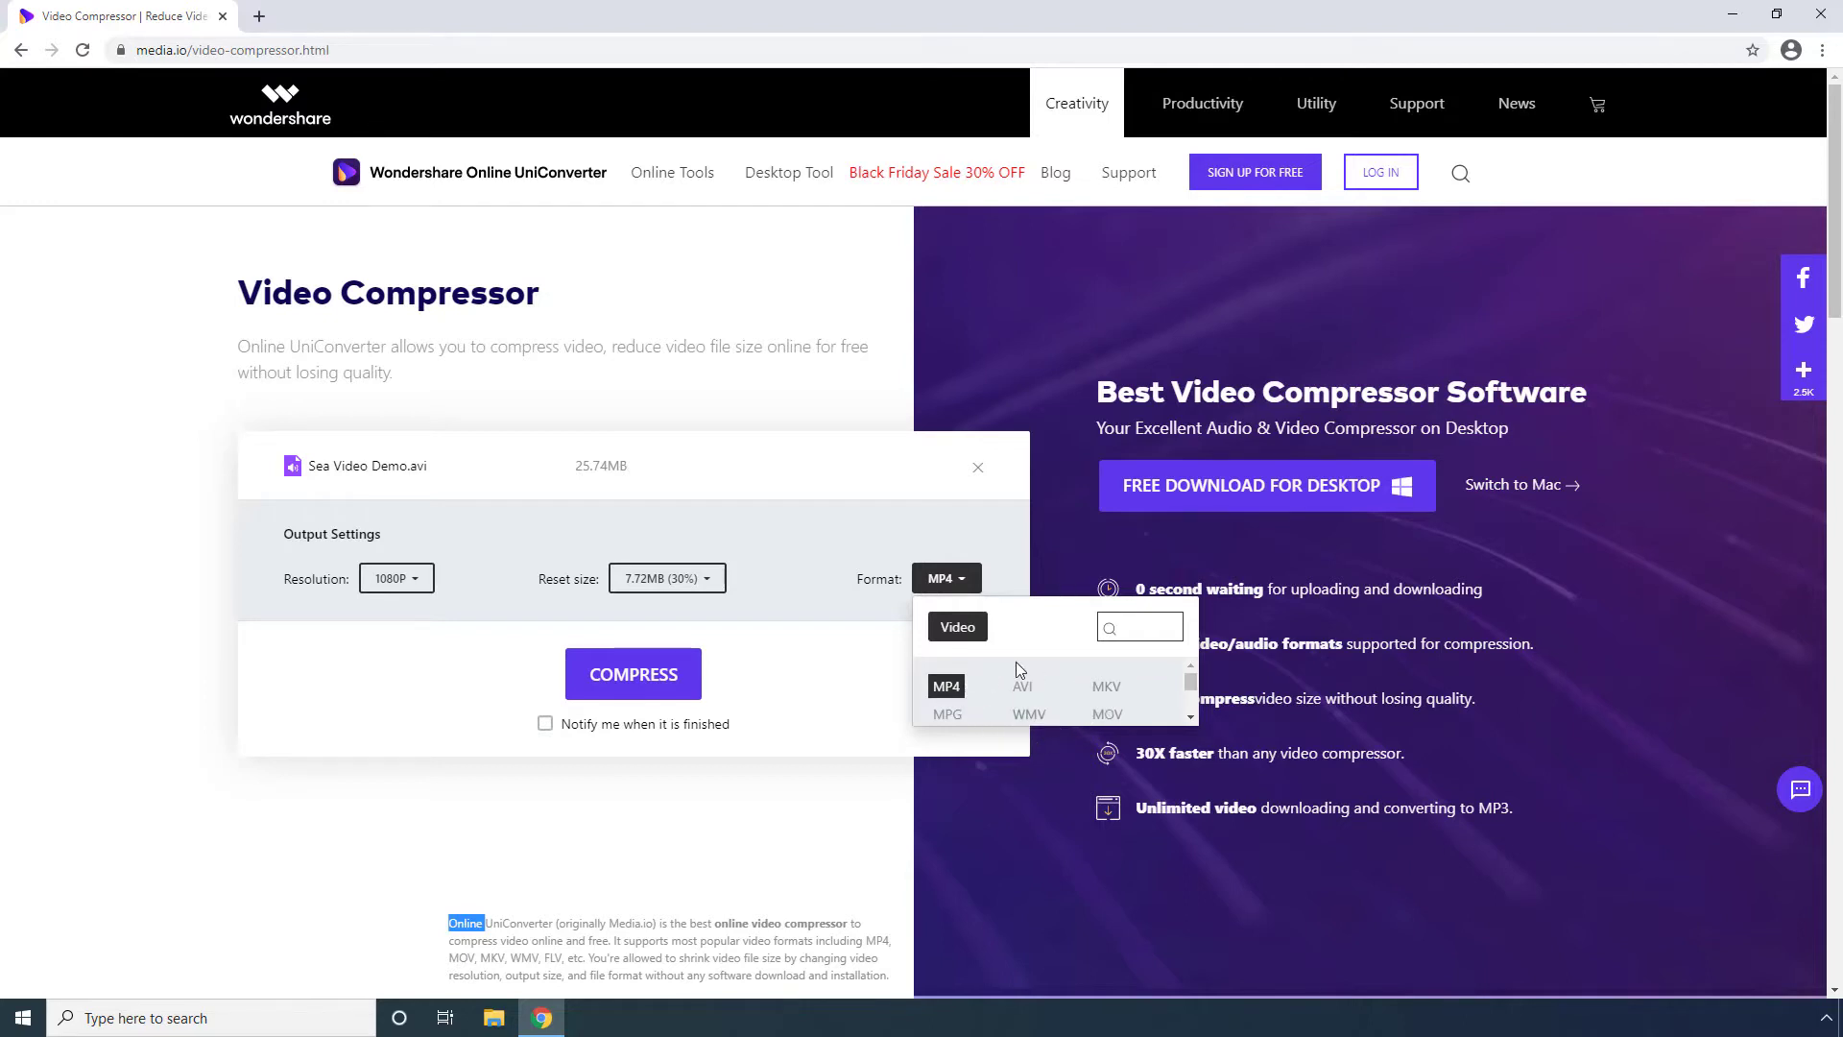
click(948, 687)
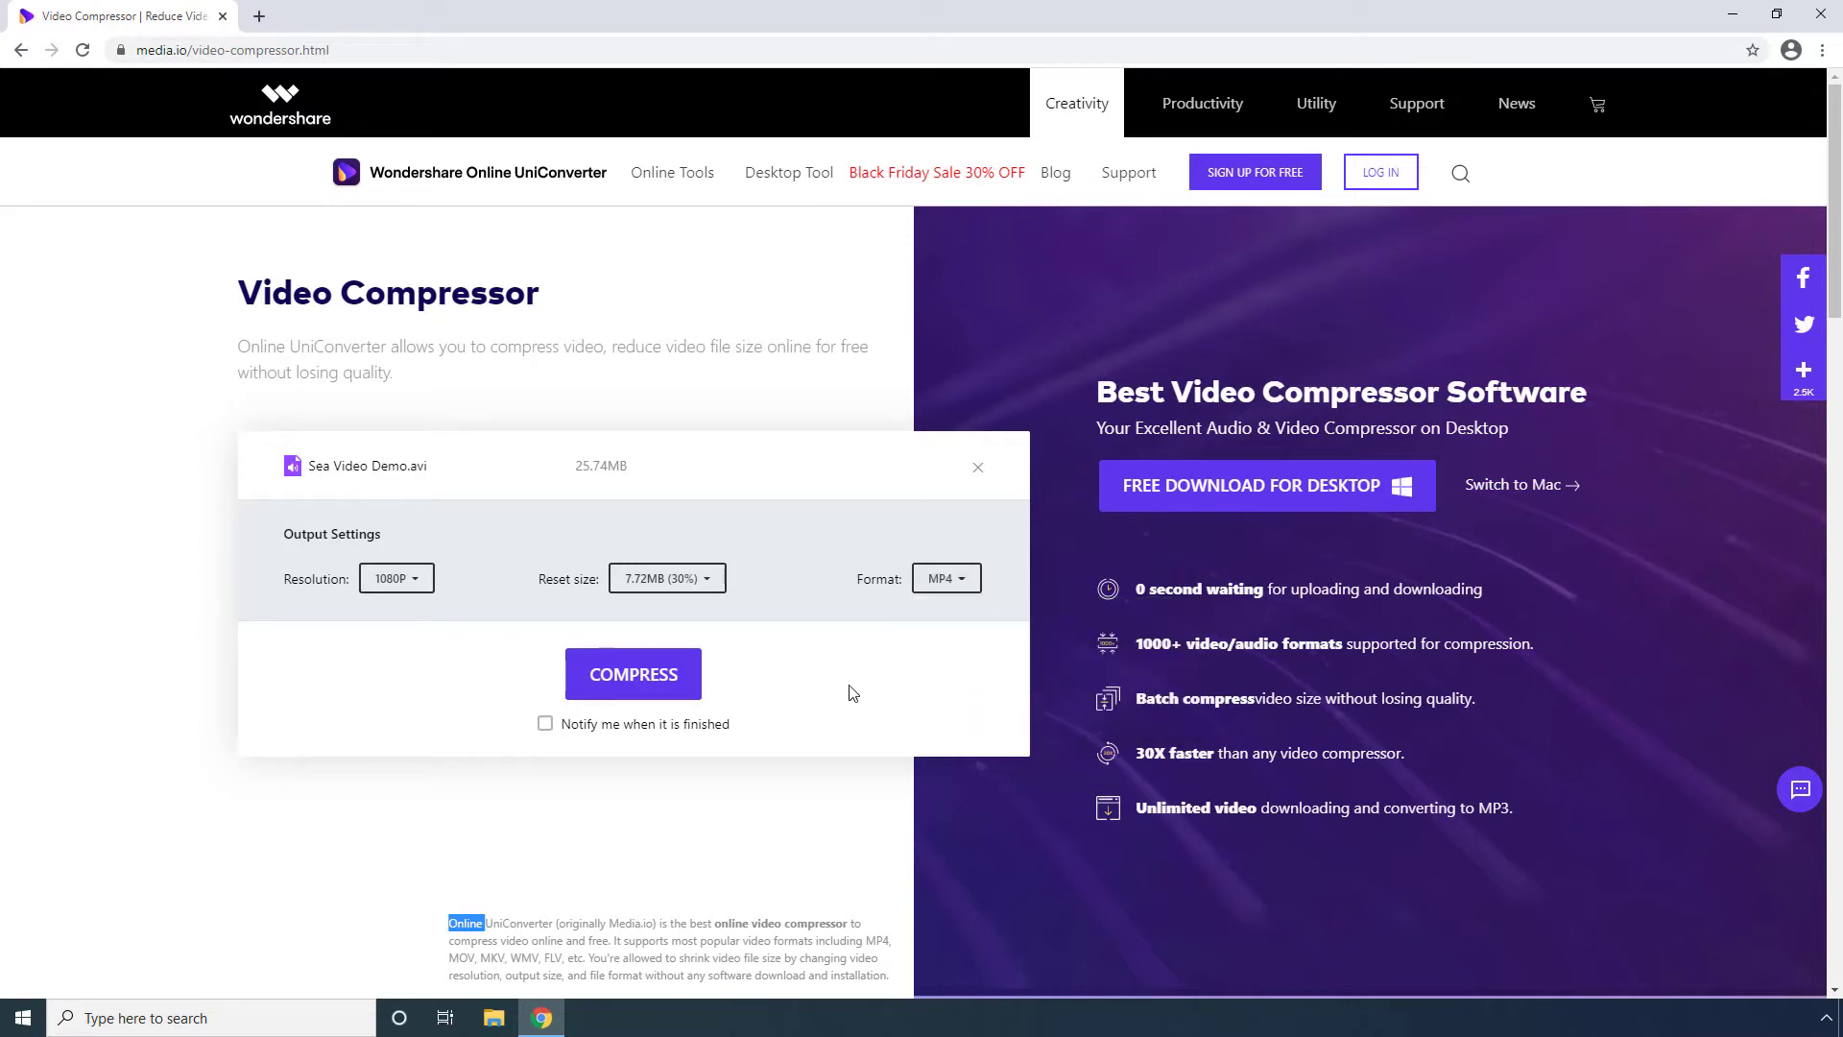
click(643, 680)
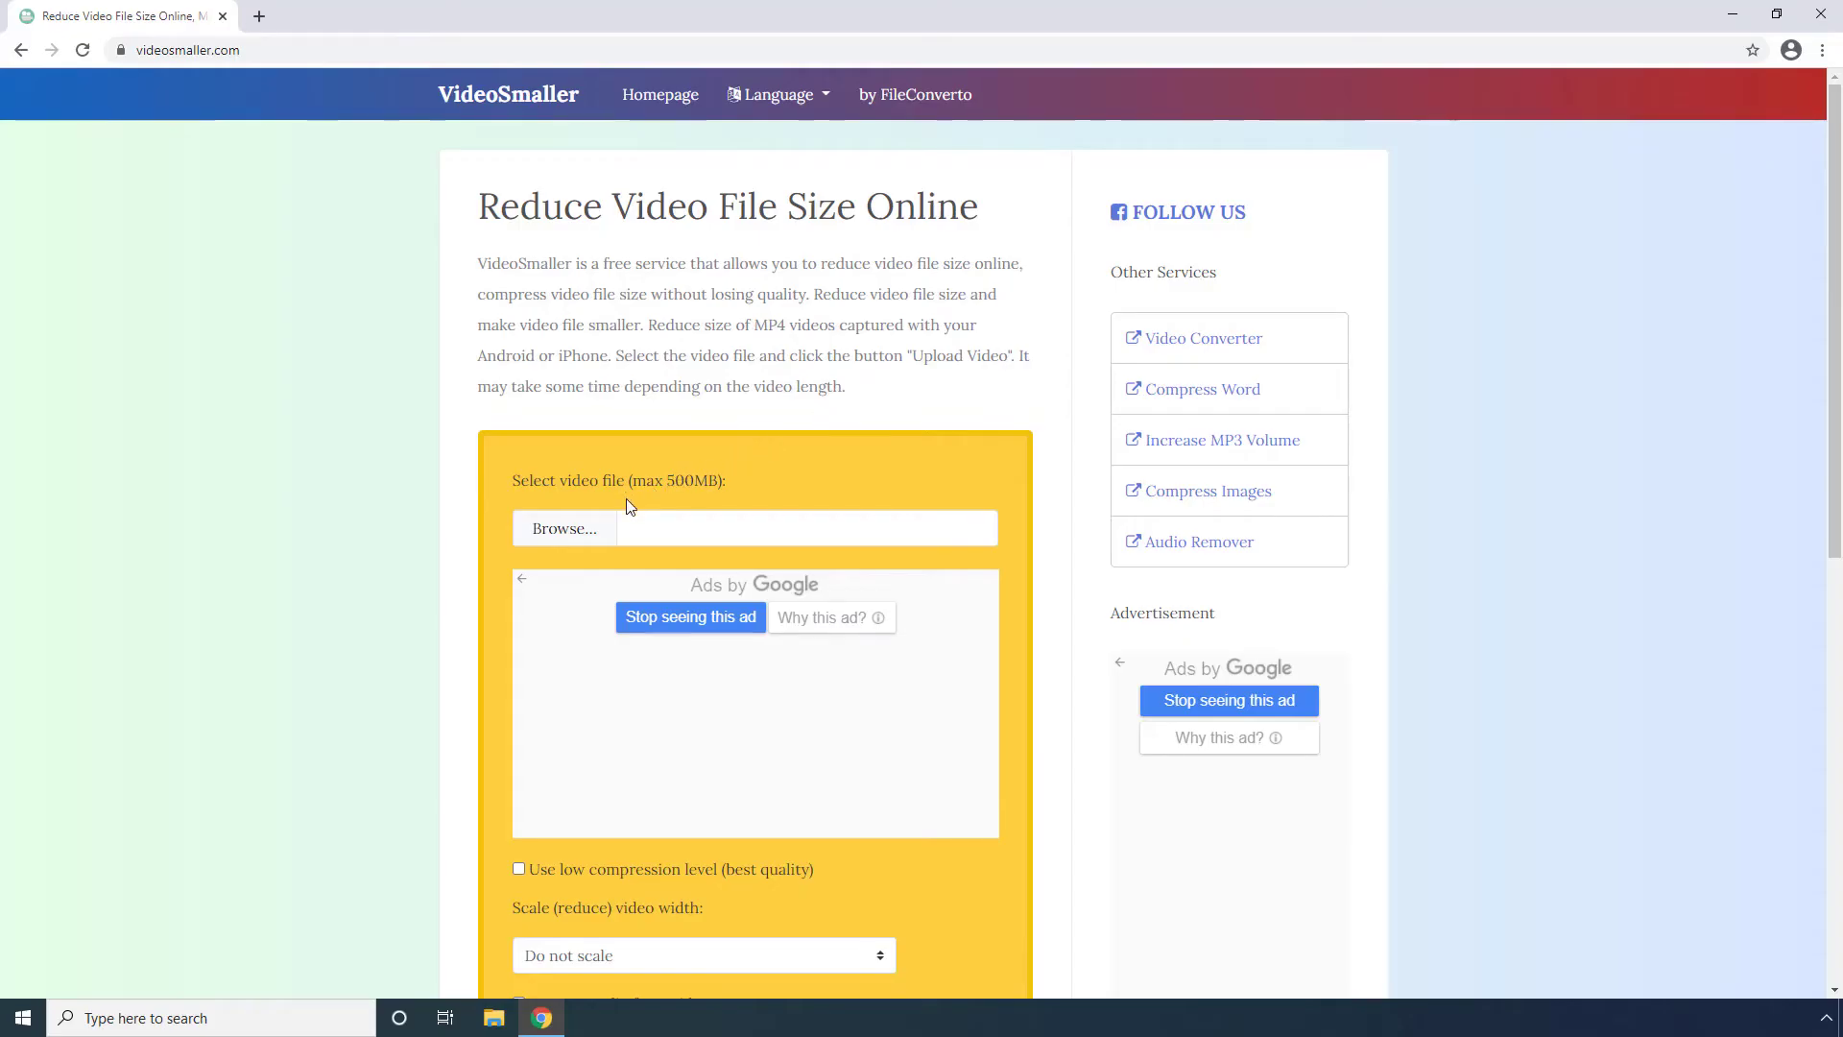
- Select Sea Video Demo from the Desktop as the video file to reduce on VideoSmaller
click(570, 530)
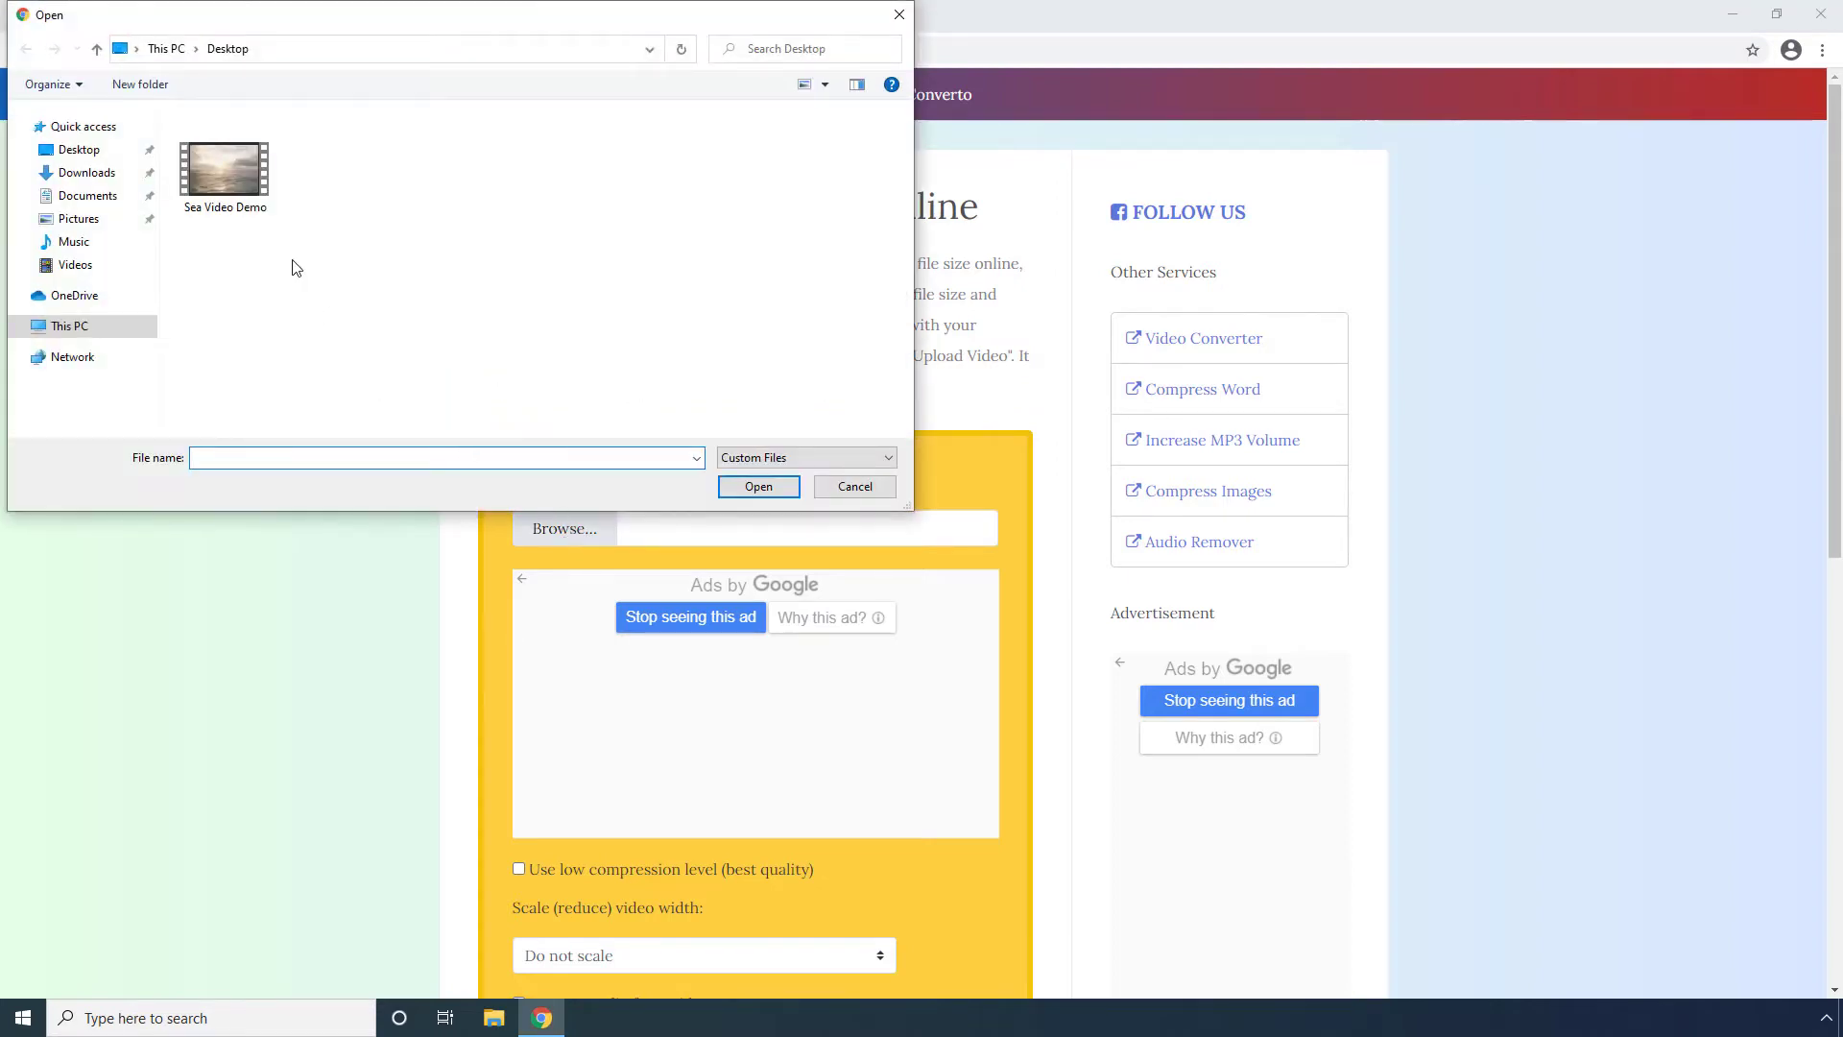
click(232, 179)
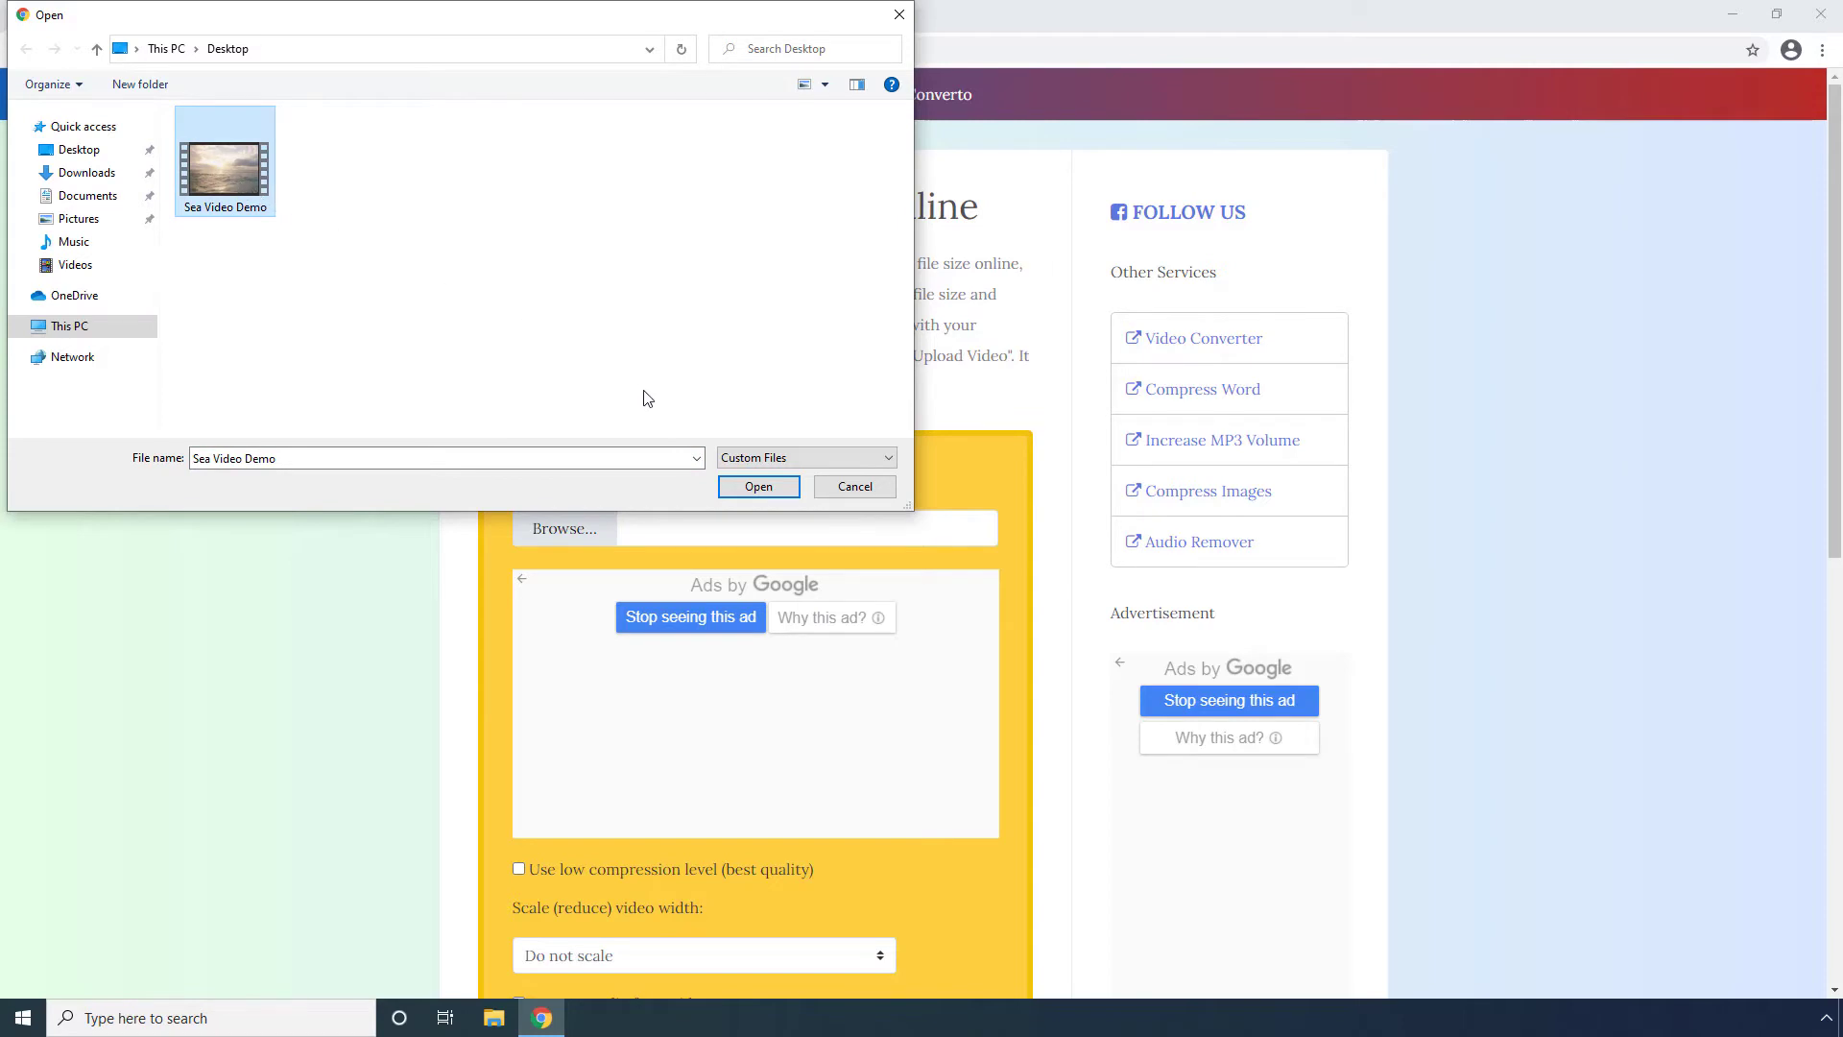
click(758, 486)
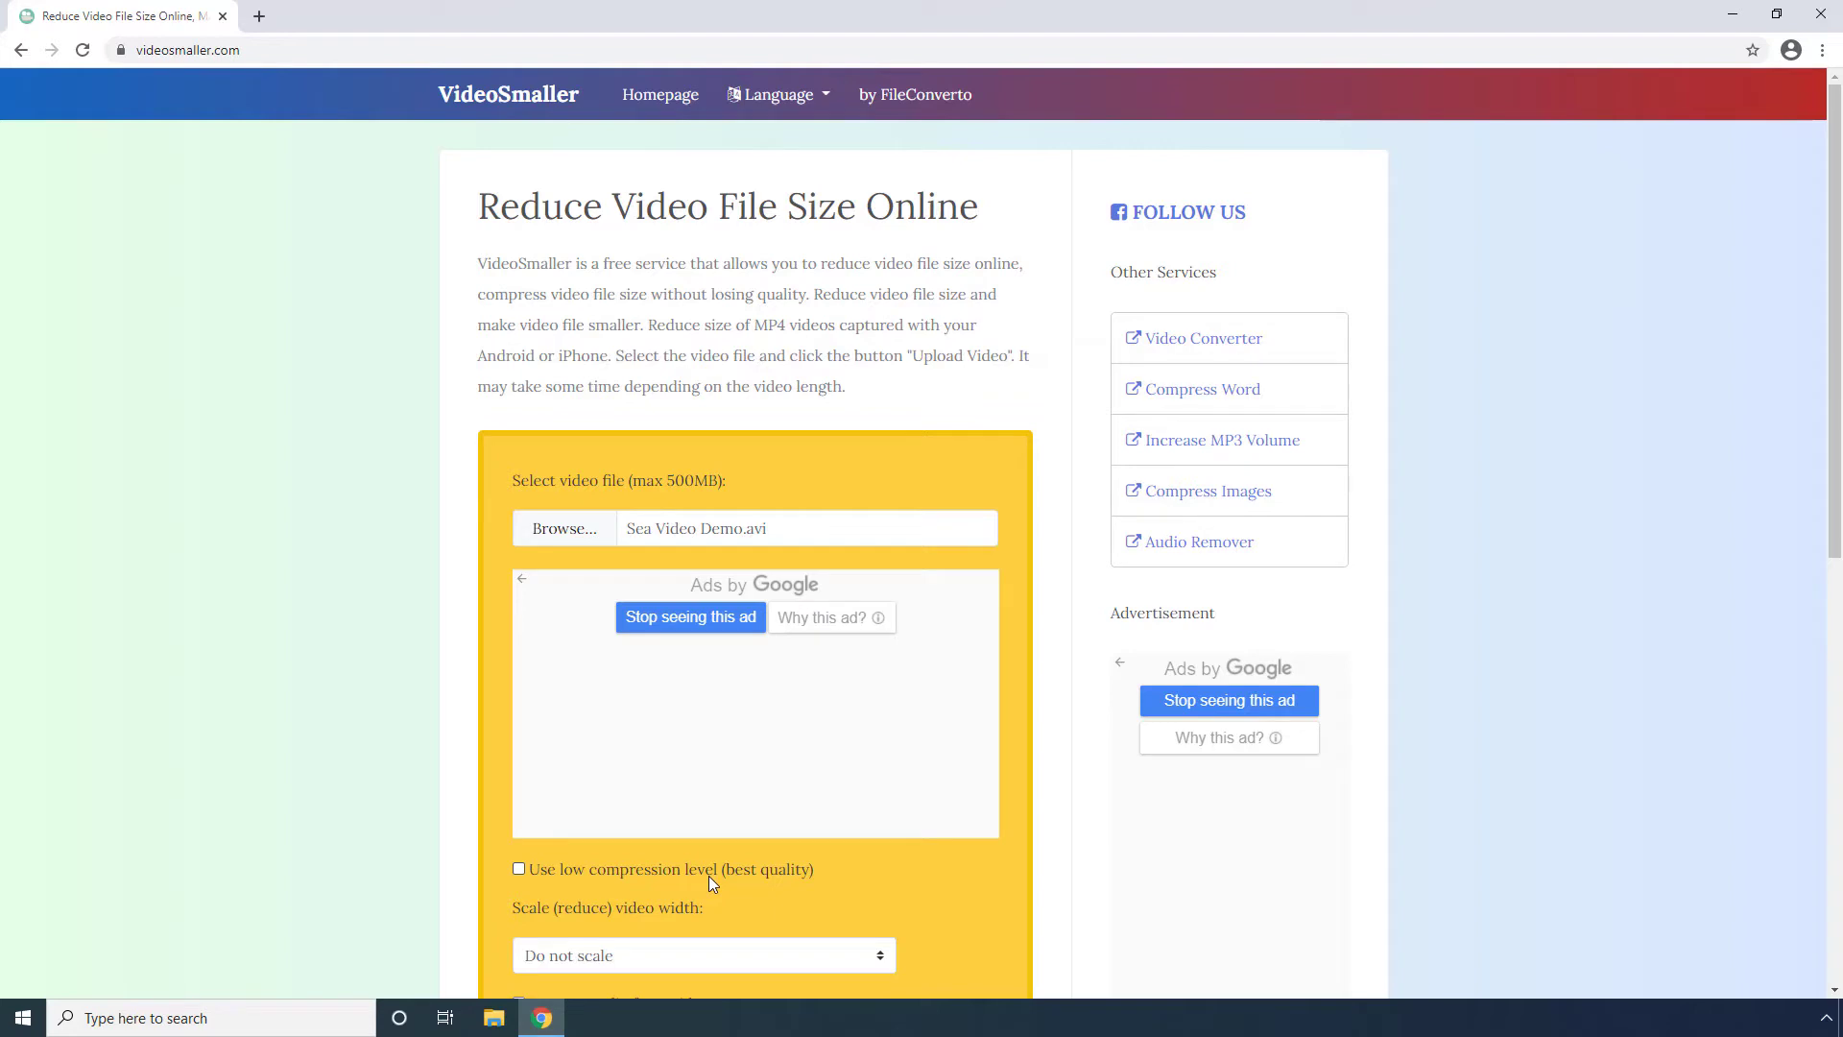
- Scale the video to 1920 width and upload it for compression
click(690, 959)
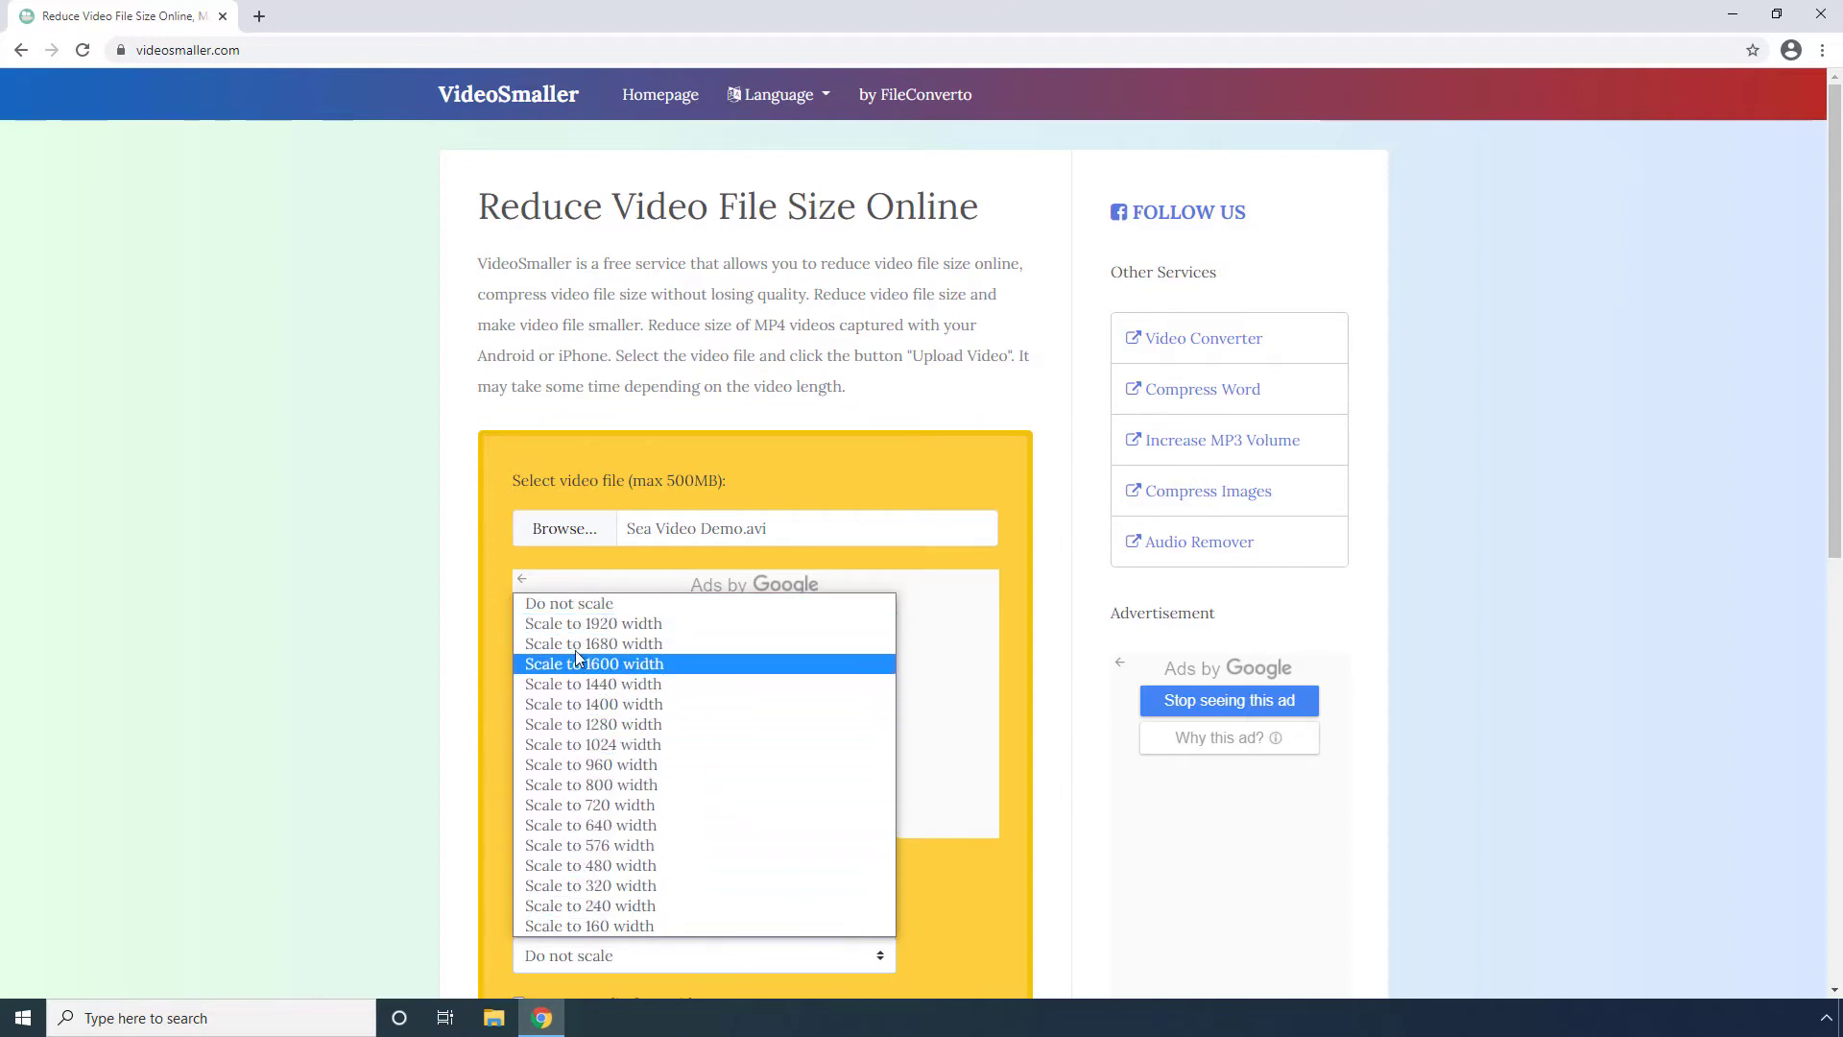
click(578, 624)
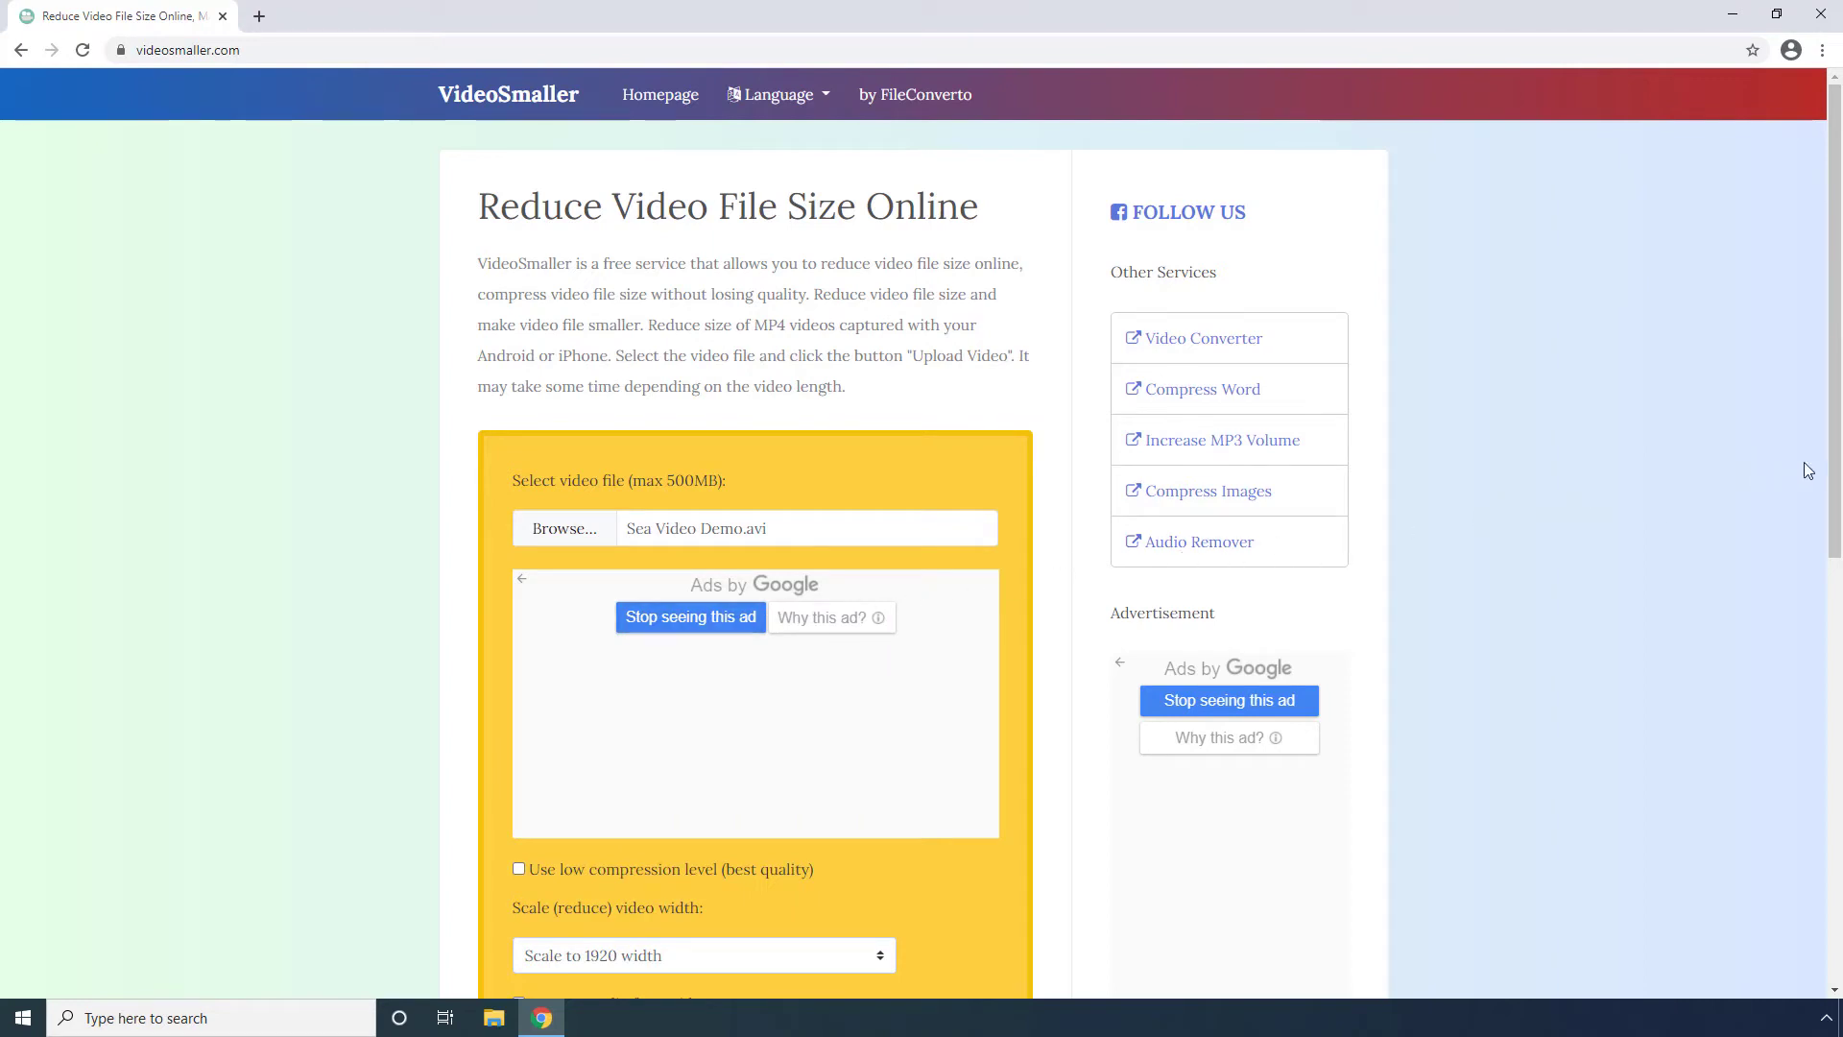
drag(1836, 469, 1835, 617)
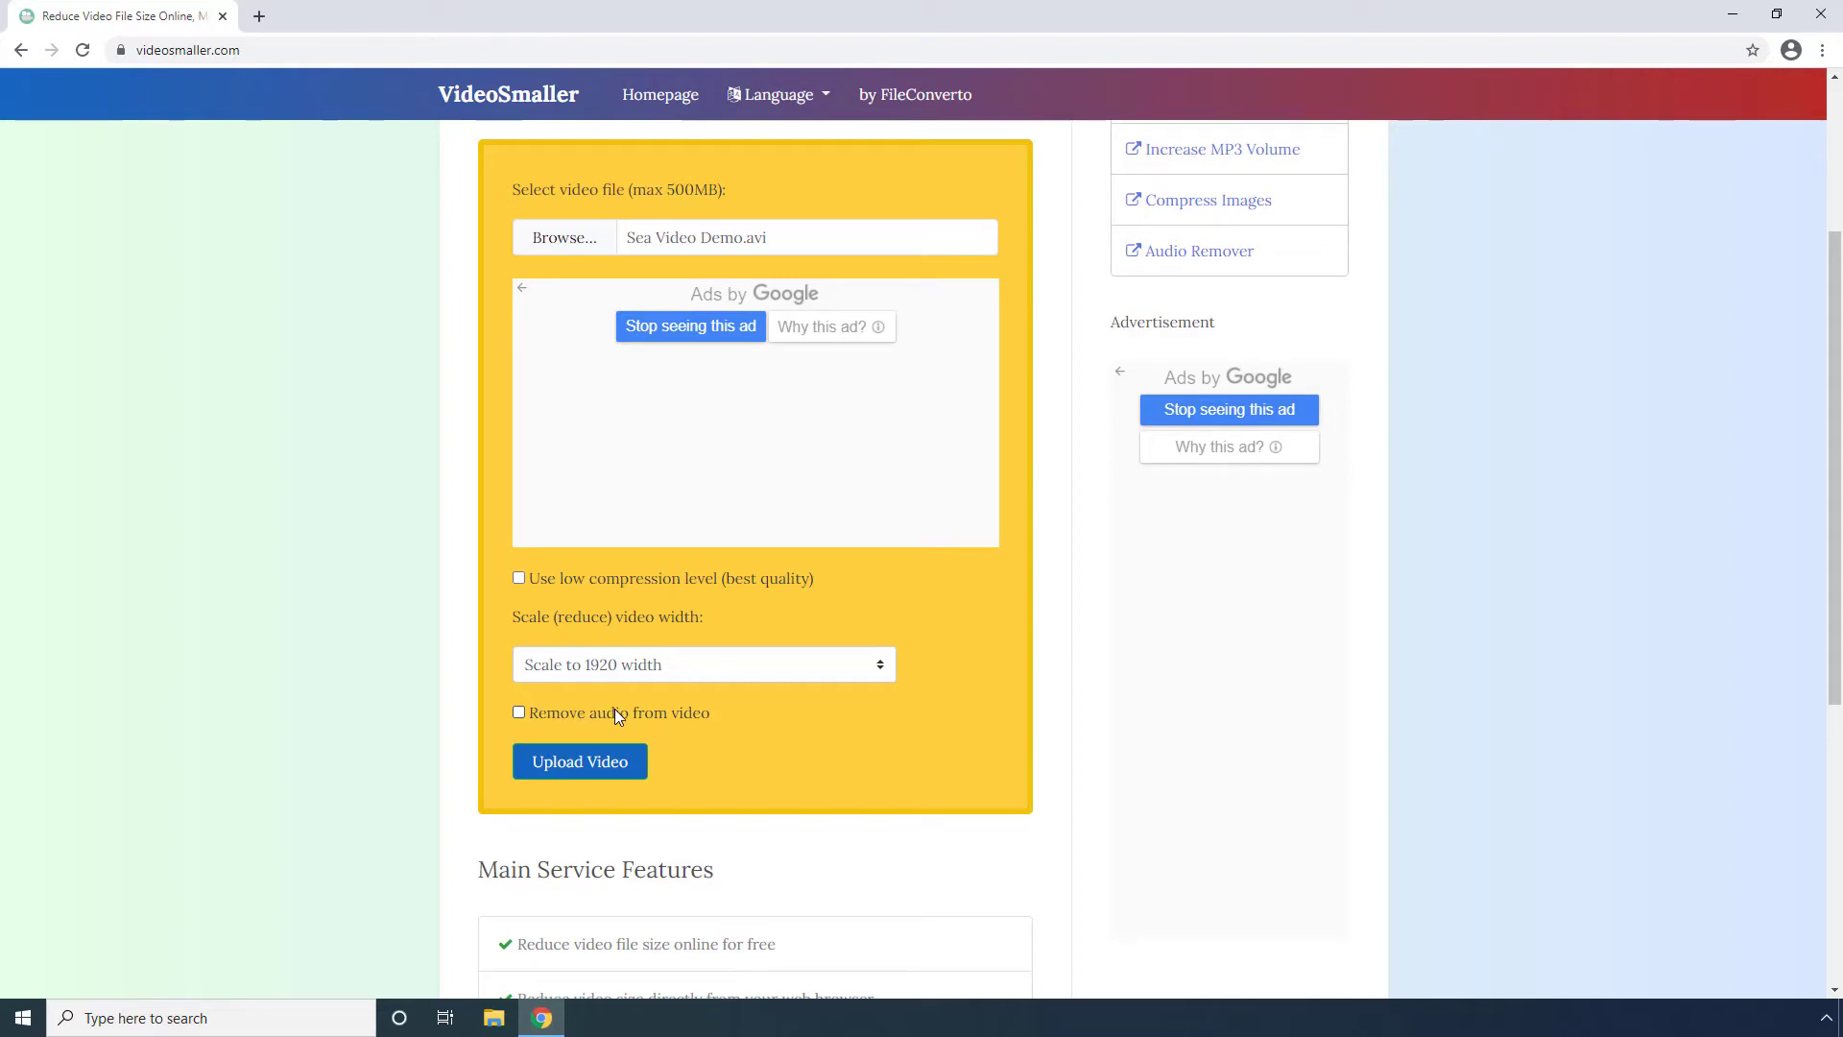
click(567, 762)
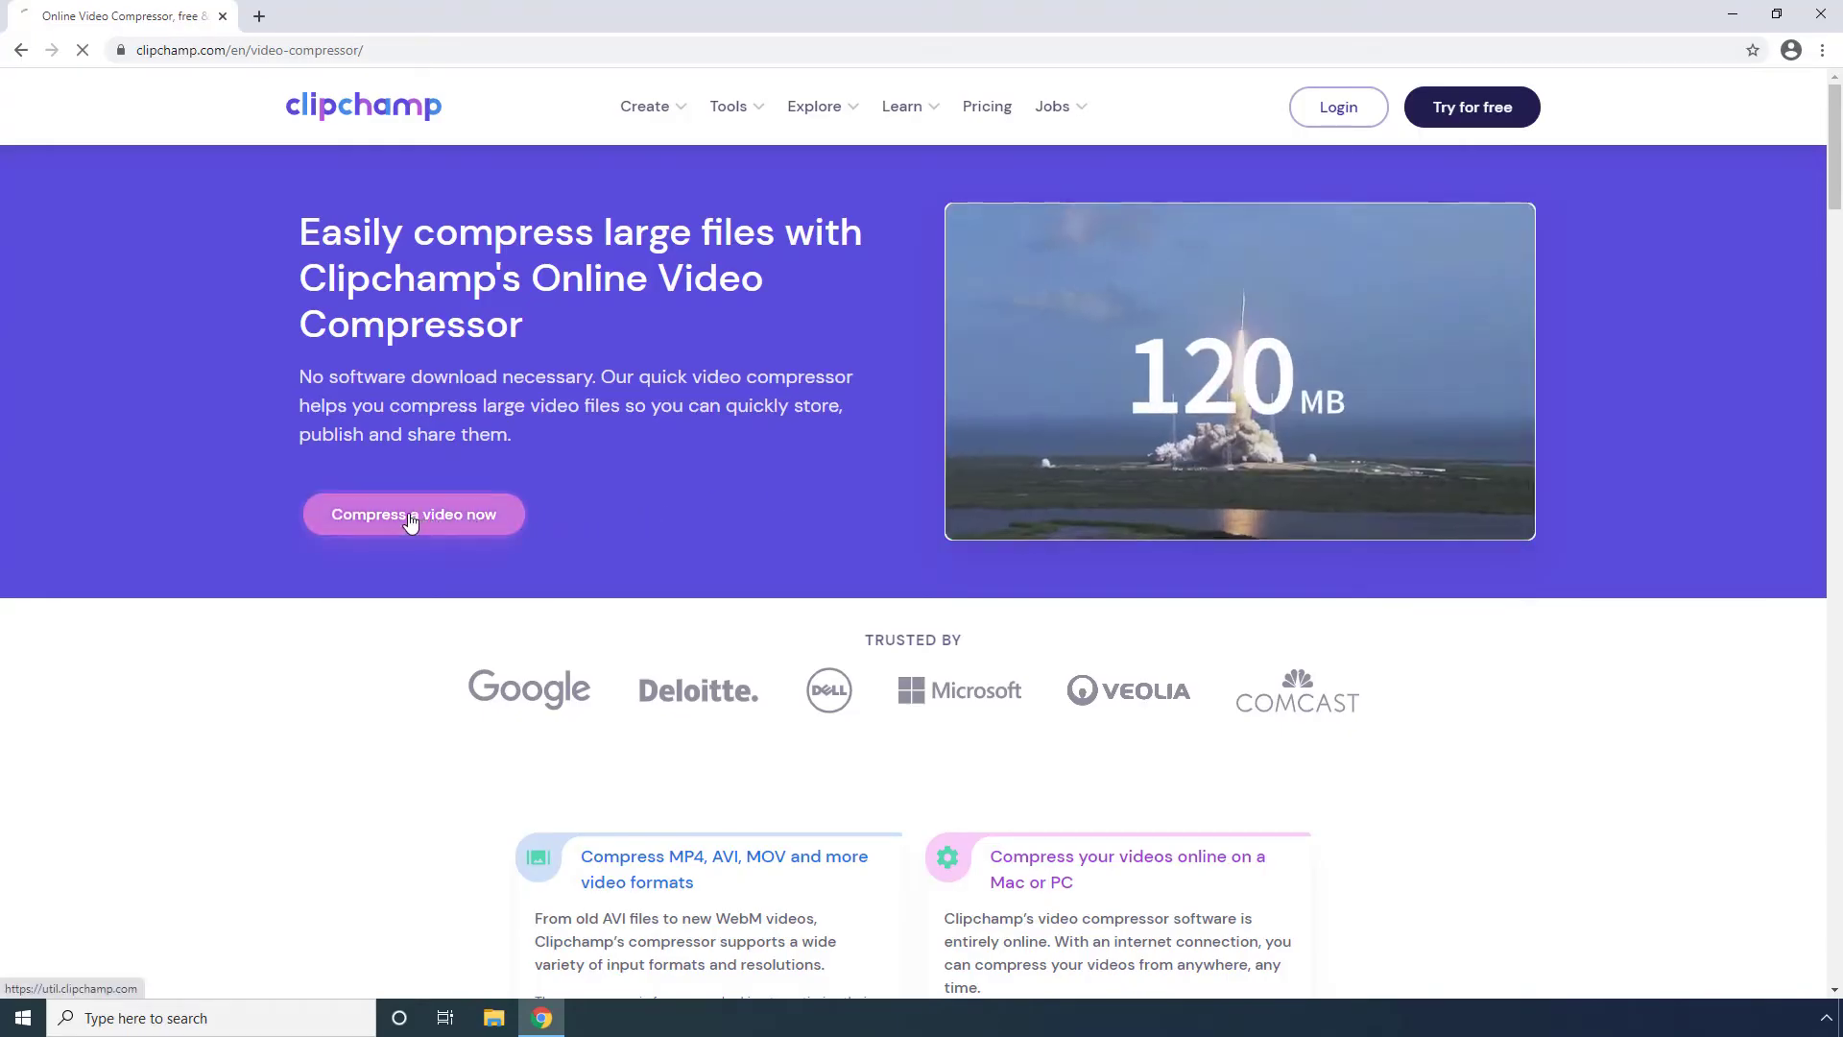
- Start Clipchamp's online video compressor and load Sea Video Demo from the Desktop for conversion
click(411, 518)
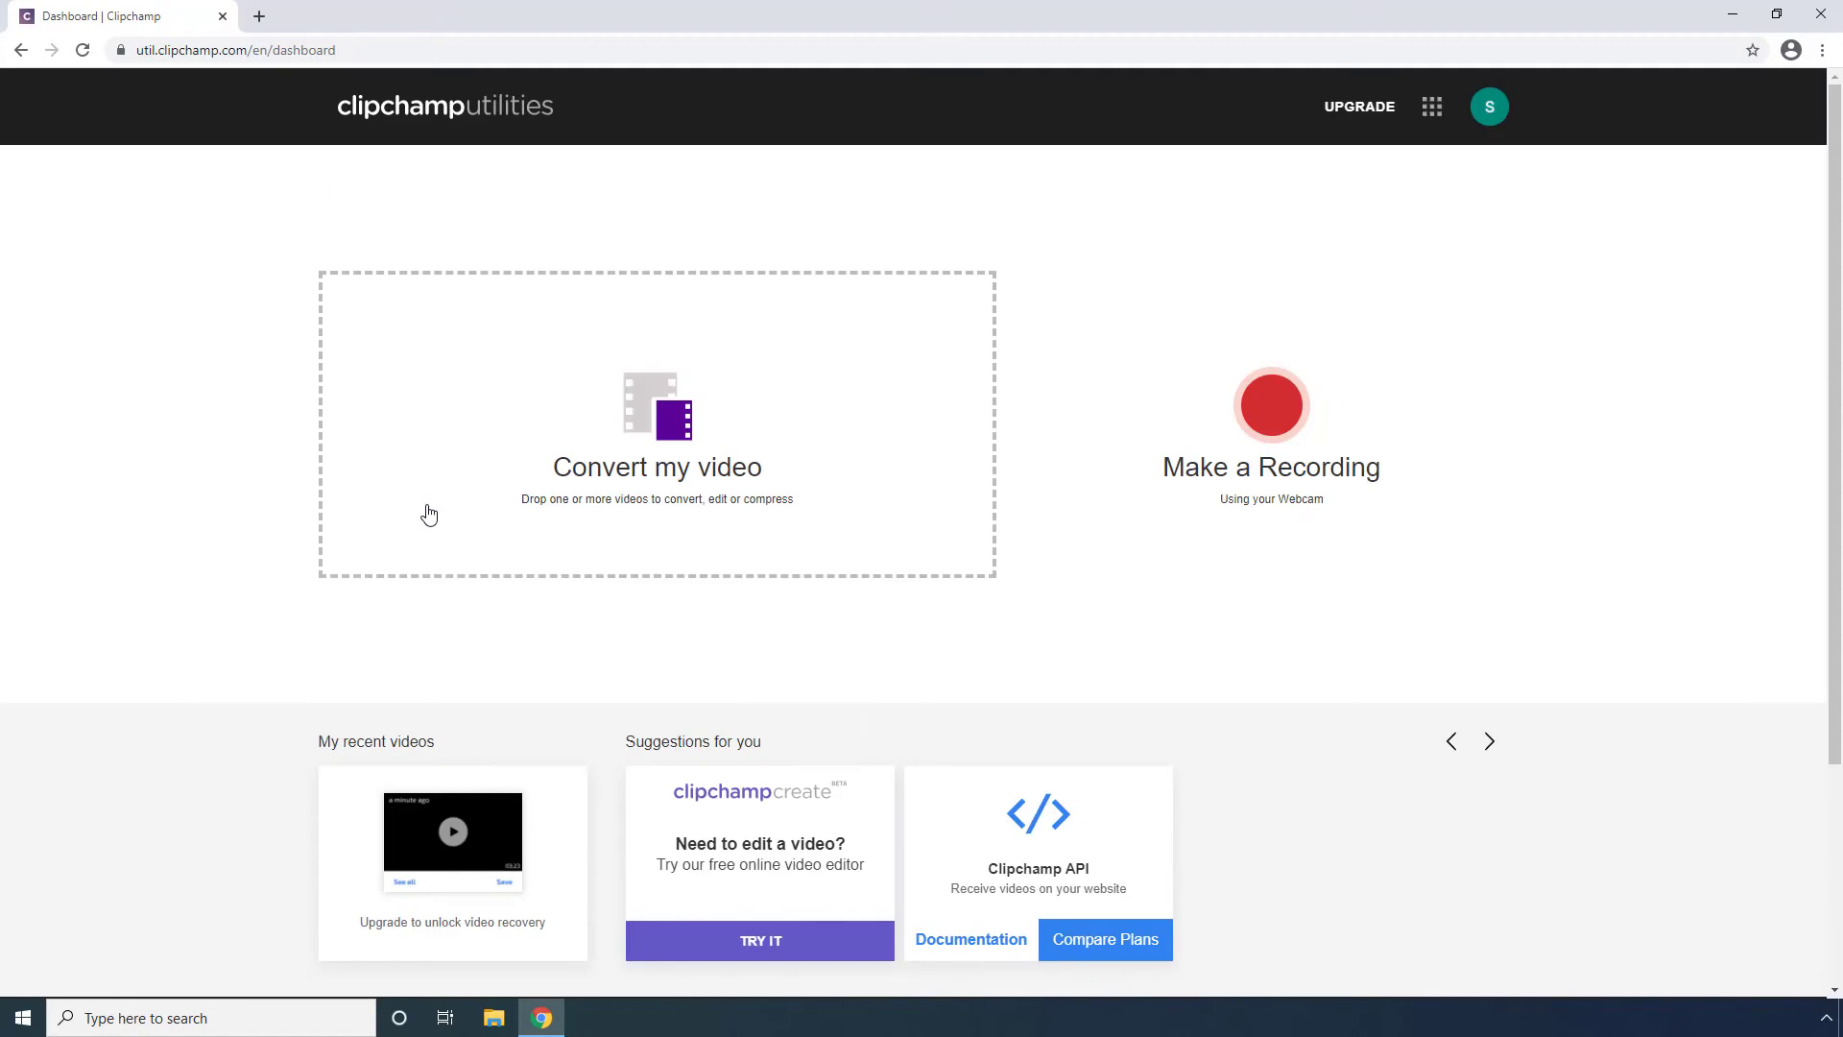
click(647, 428)
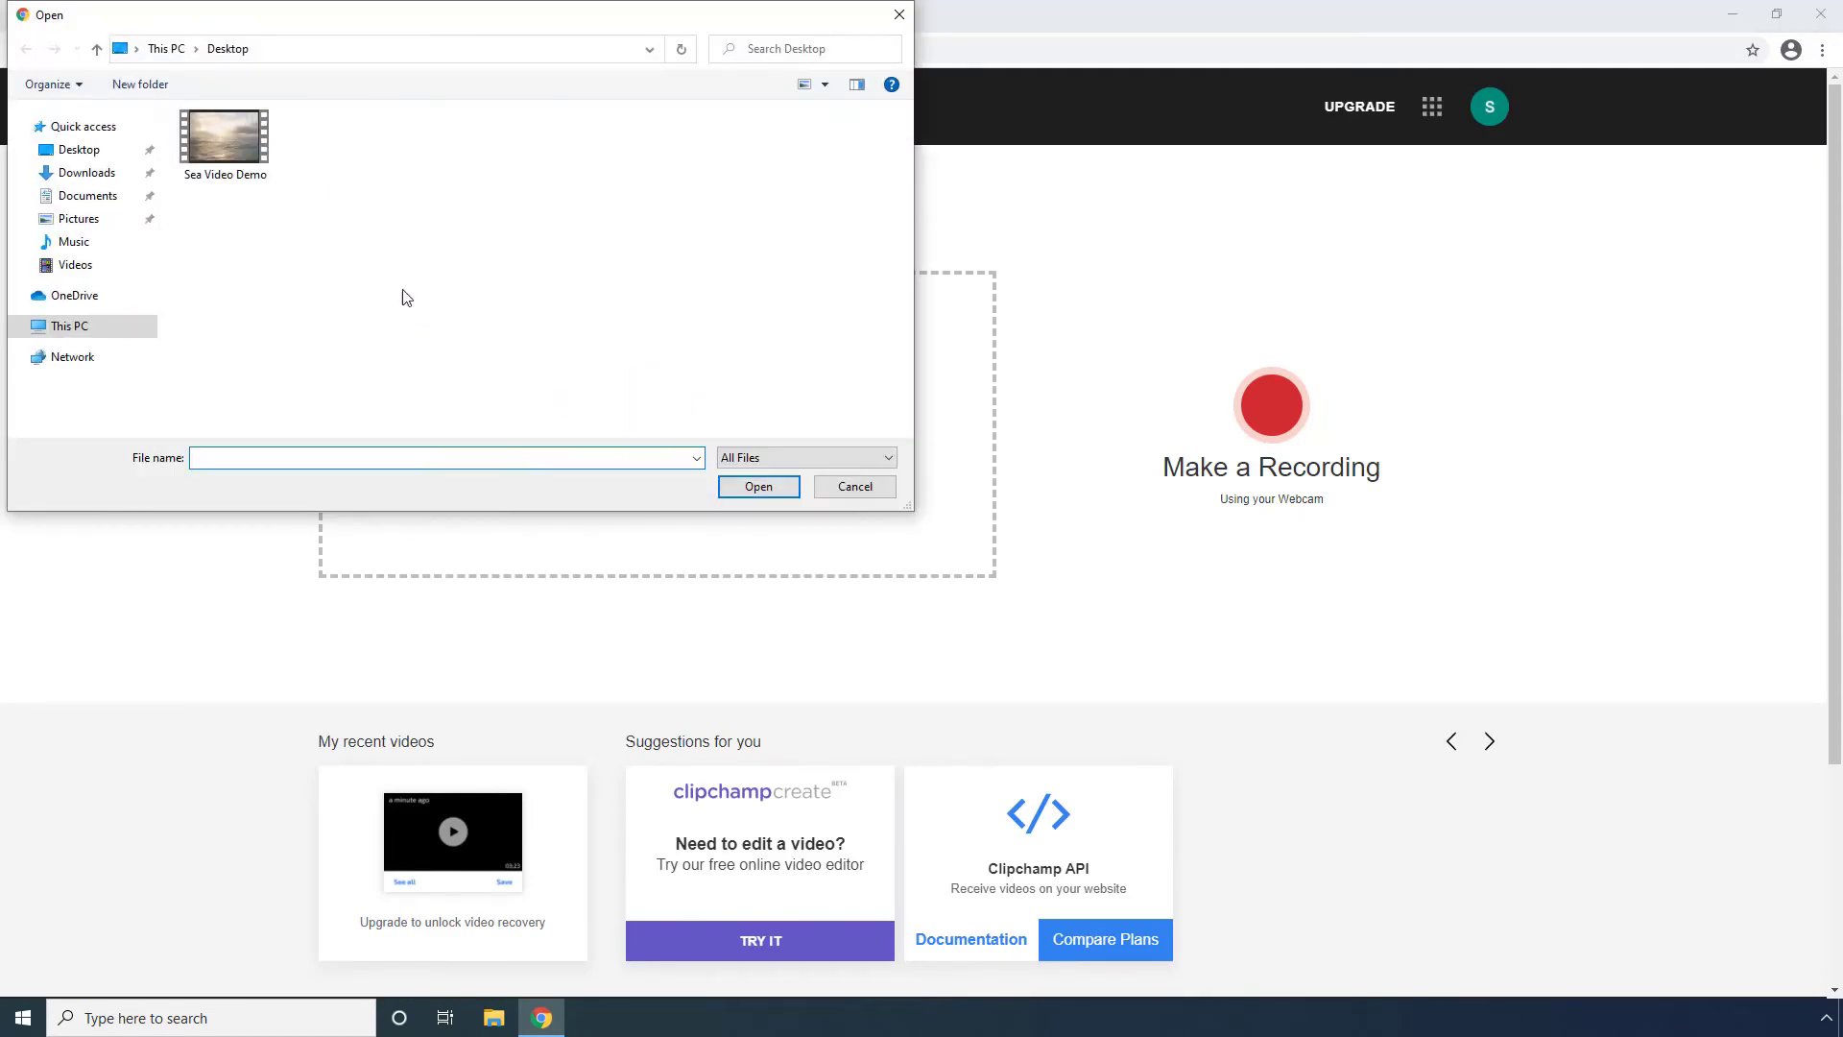
click(233, 146)
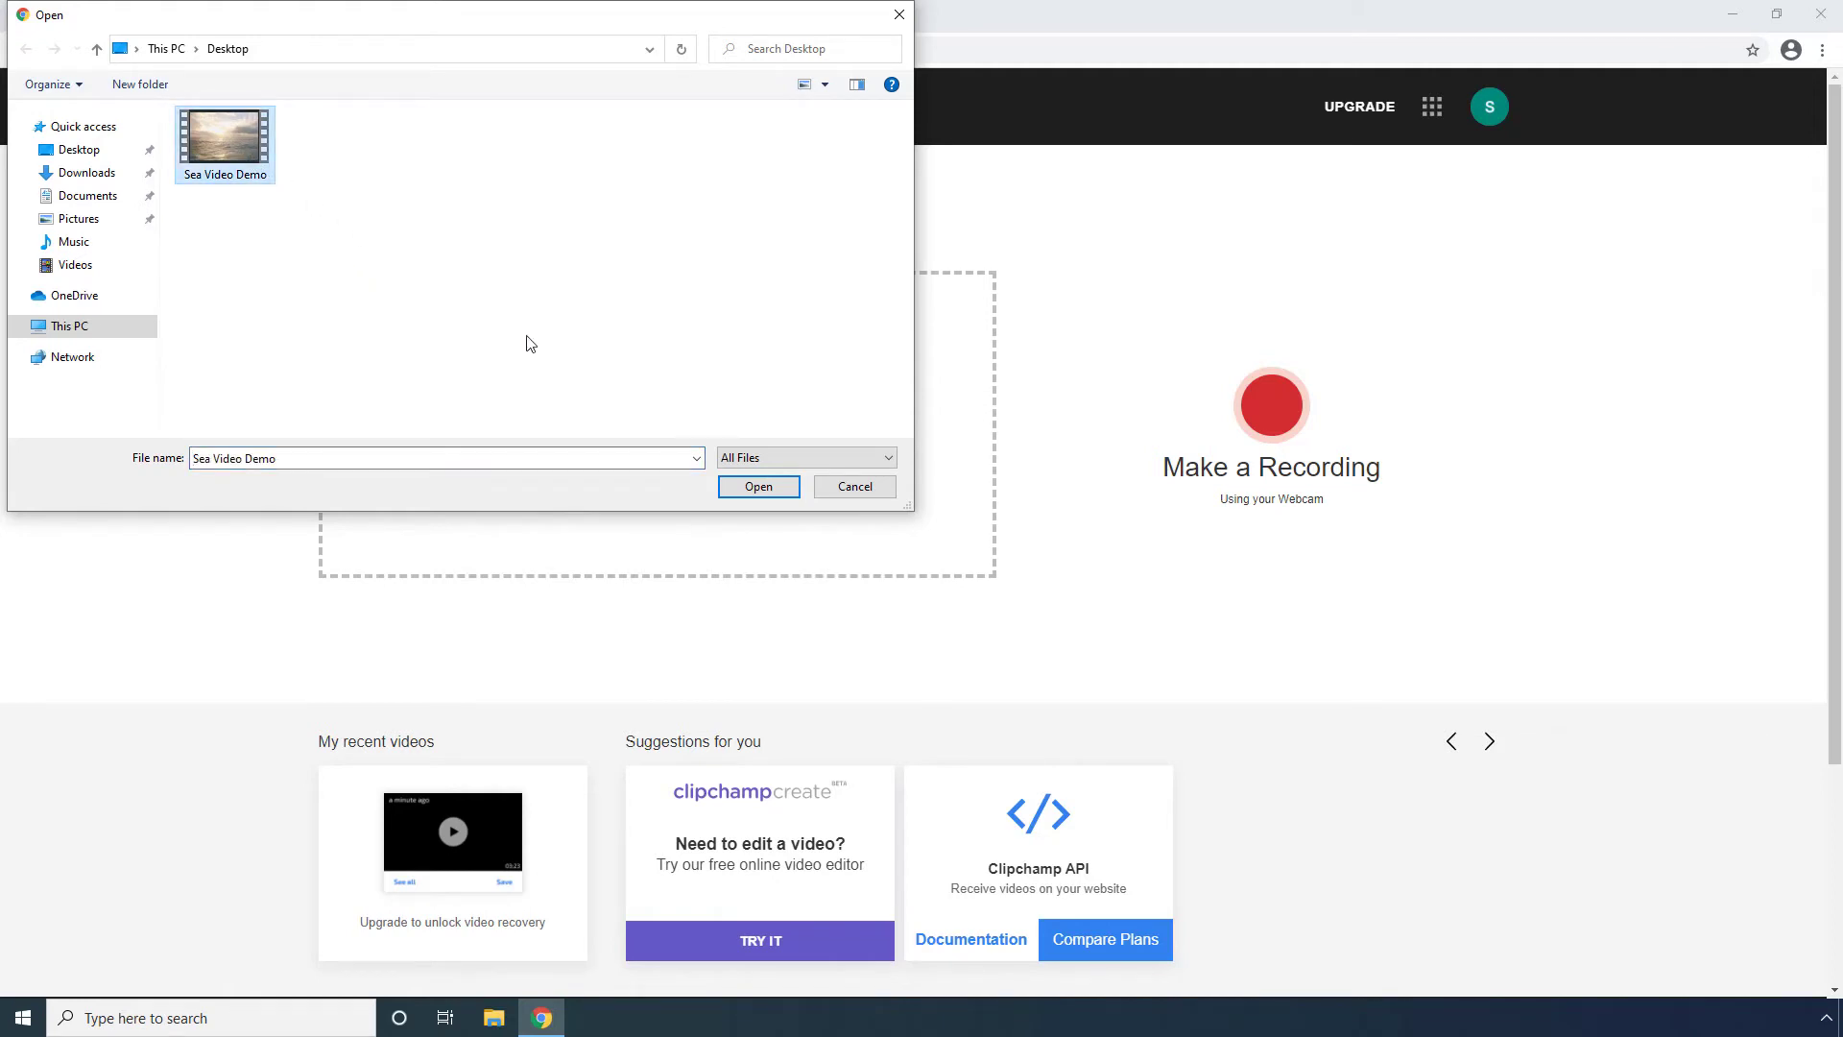
click(763, 488)
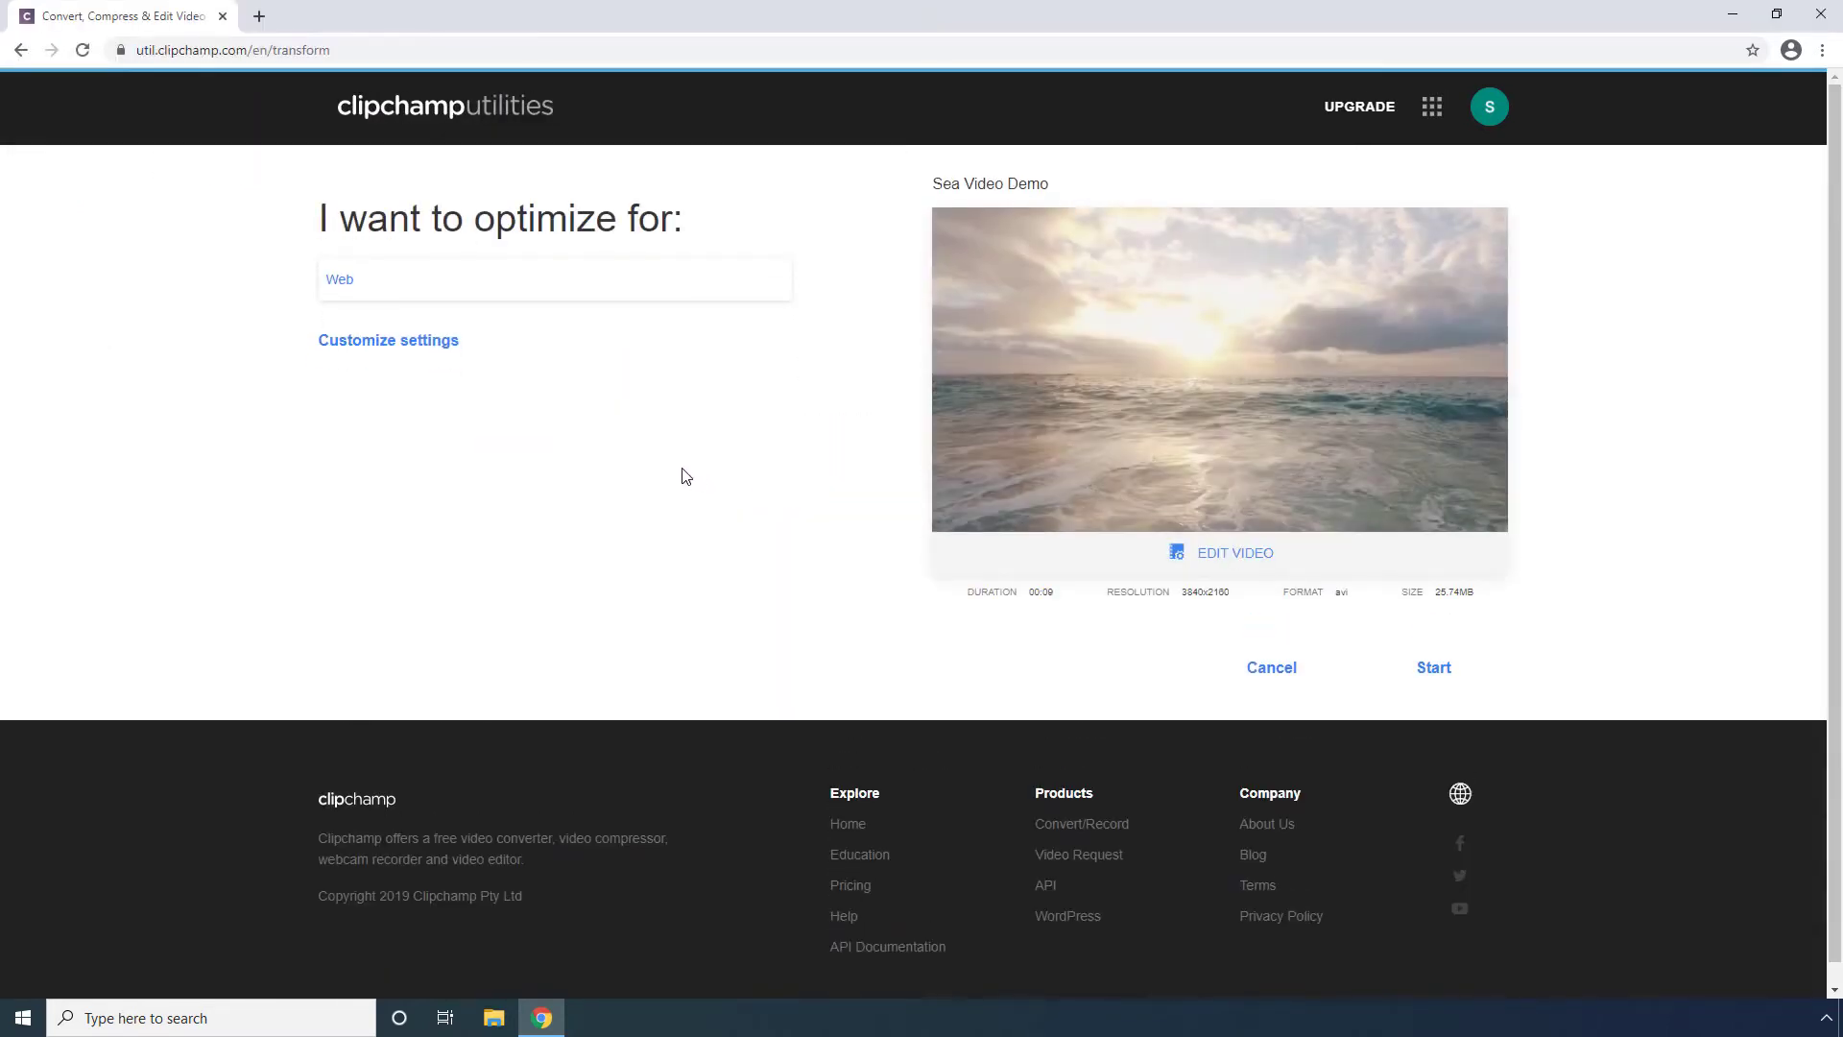
- Compress Sea Video Demo with custom settings of 1080p resolution, MP4 format and Medium quality
click(411, 355)
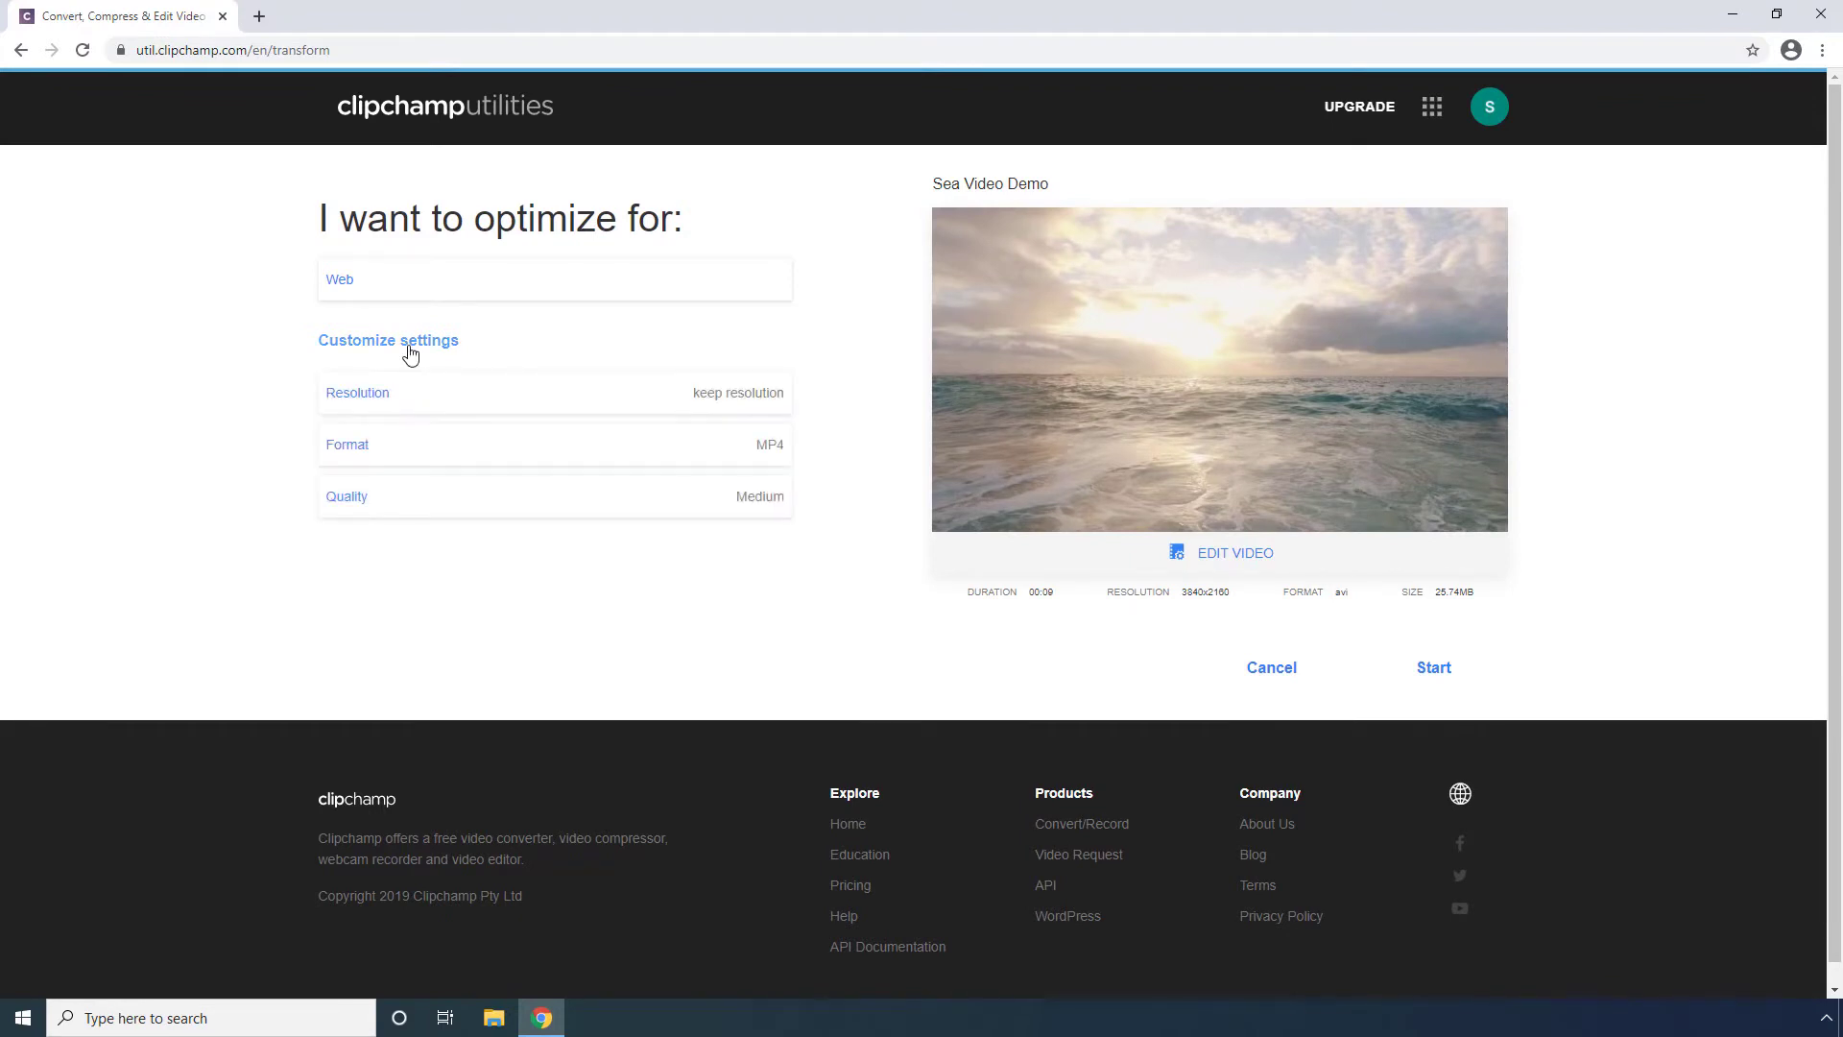
click(381, 398)
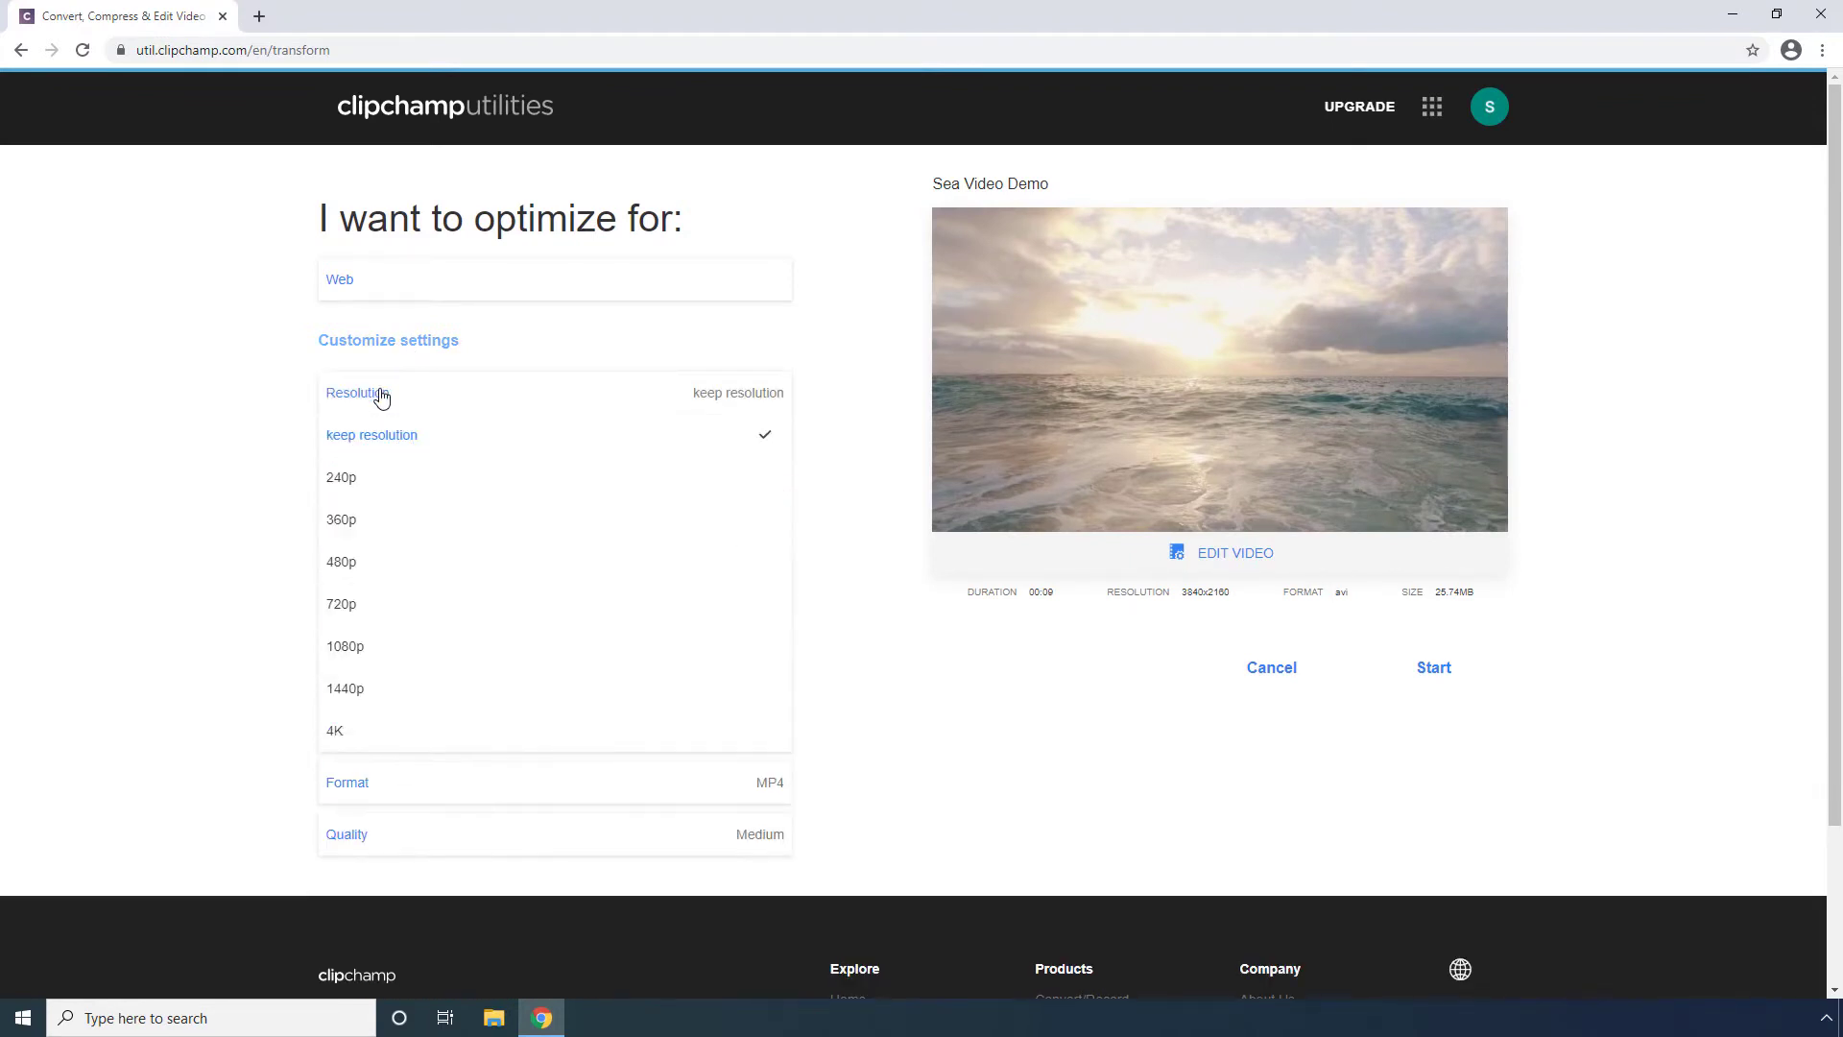
click(348, 647)
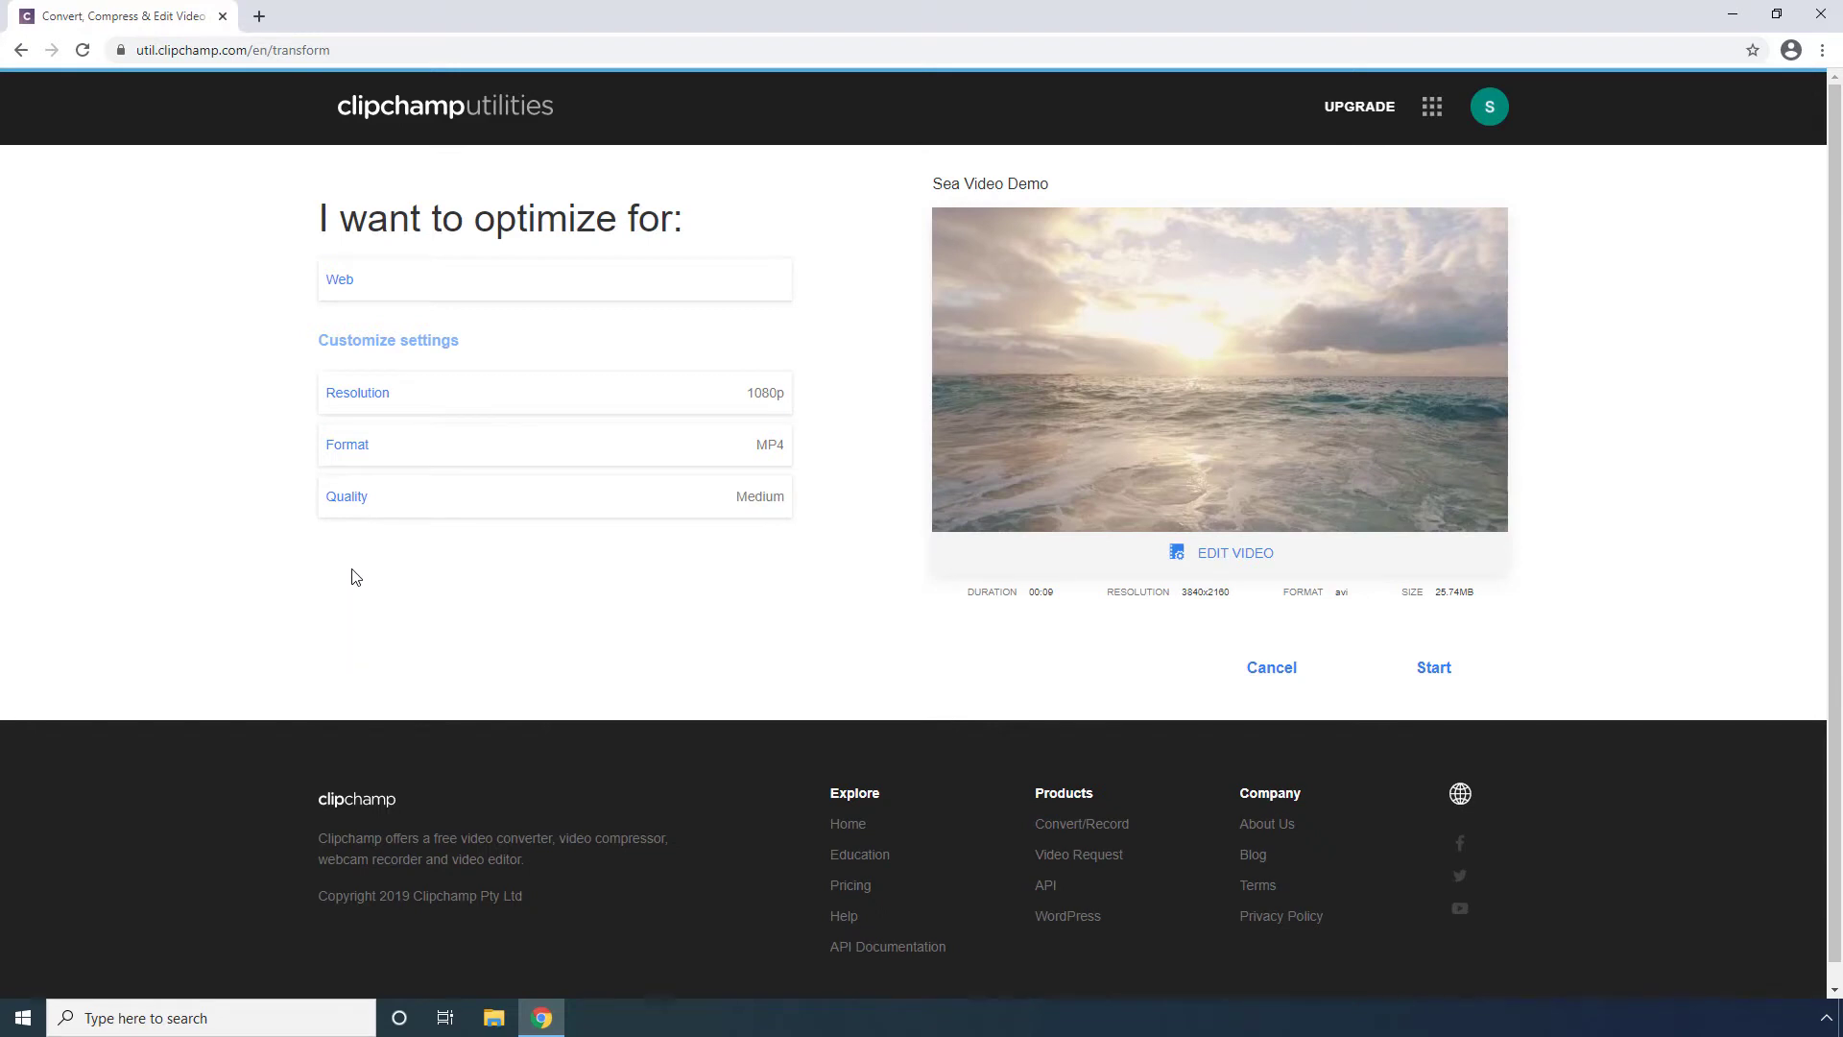
click(351, 455)
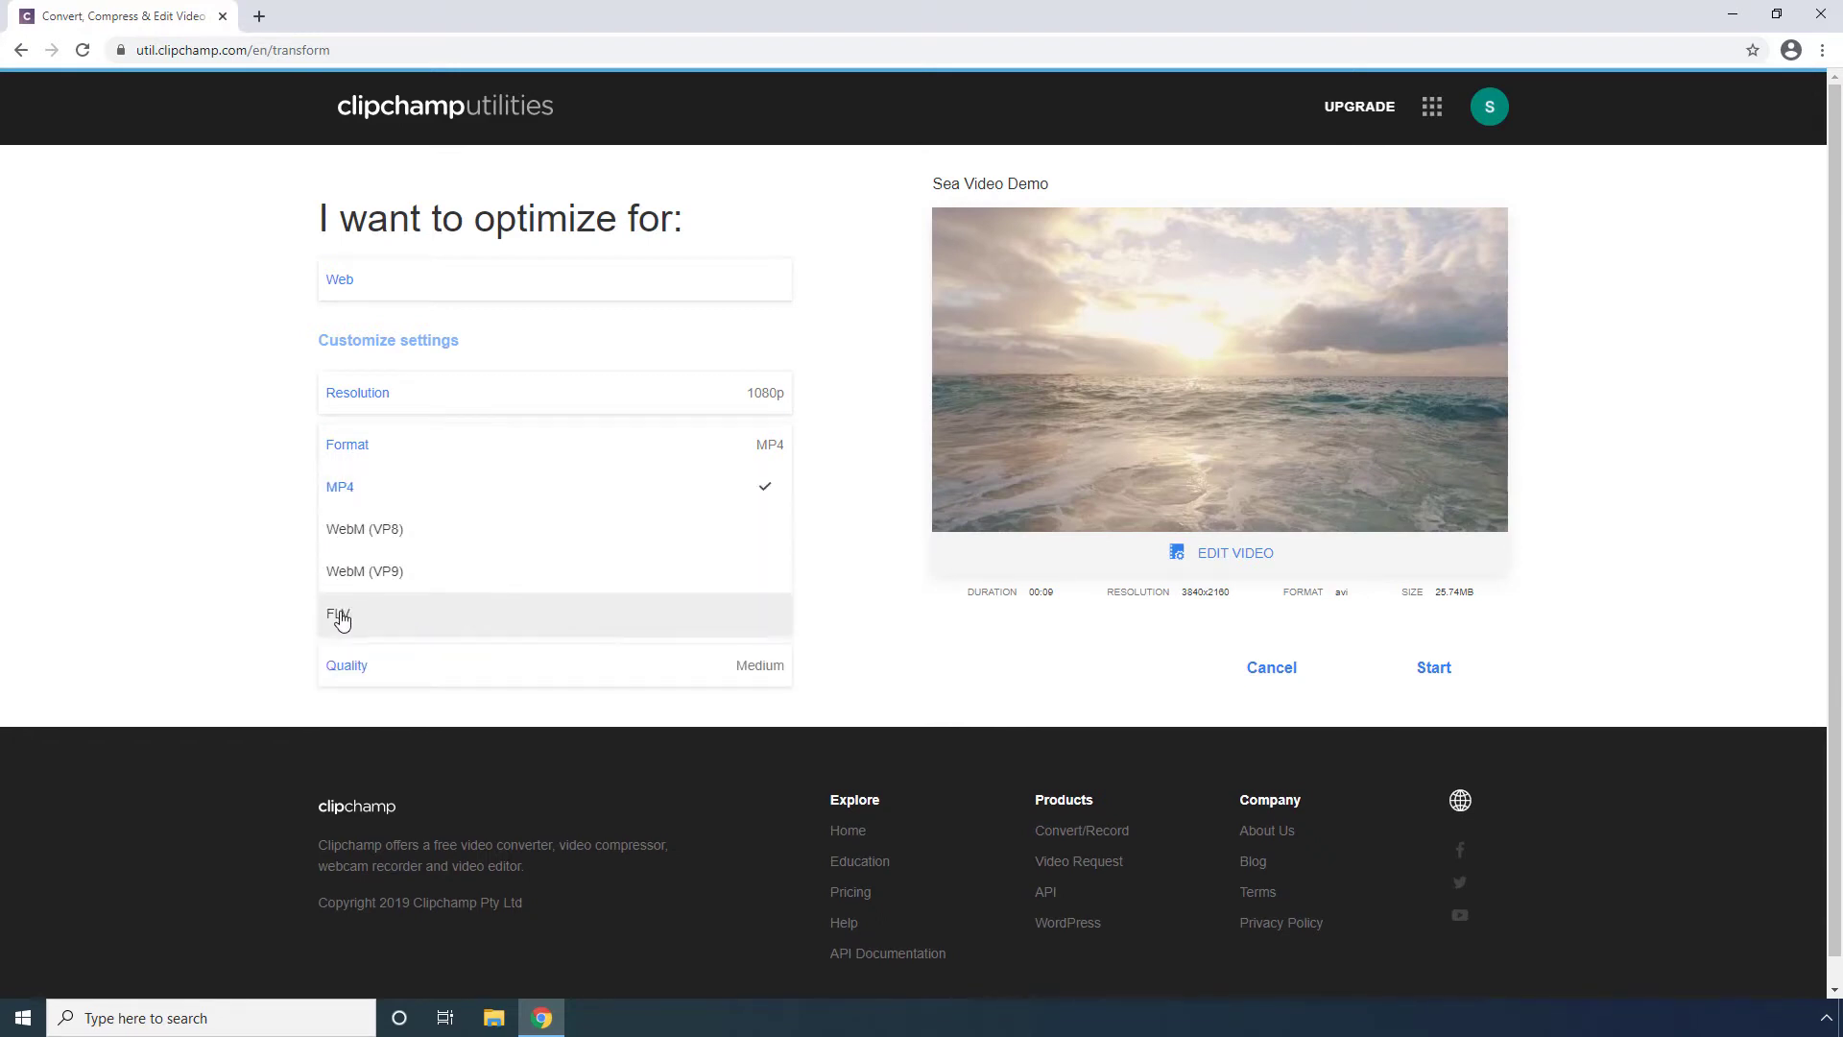
click(349, 496)
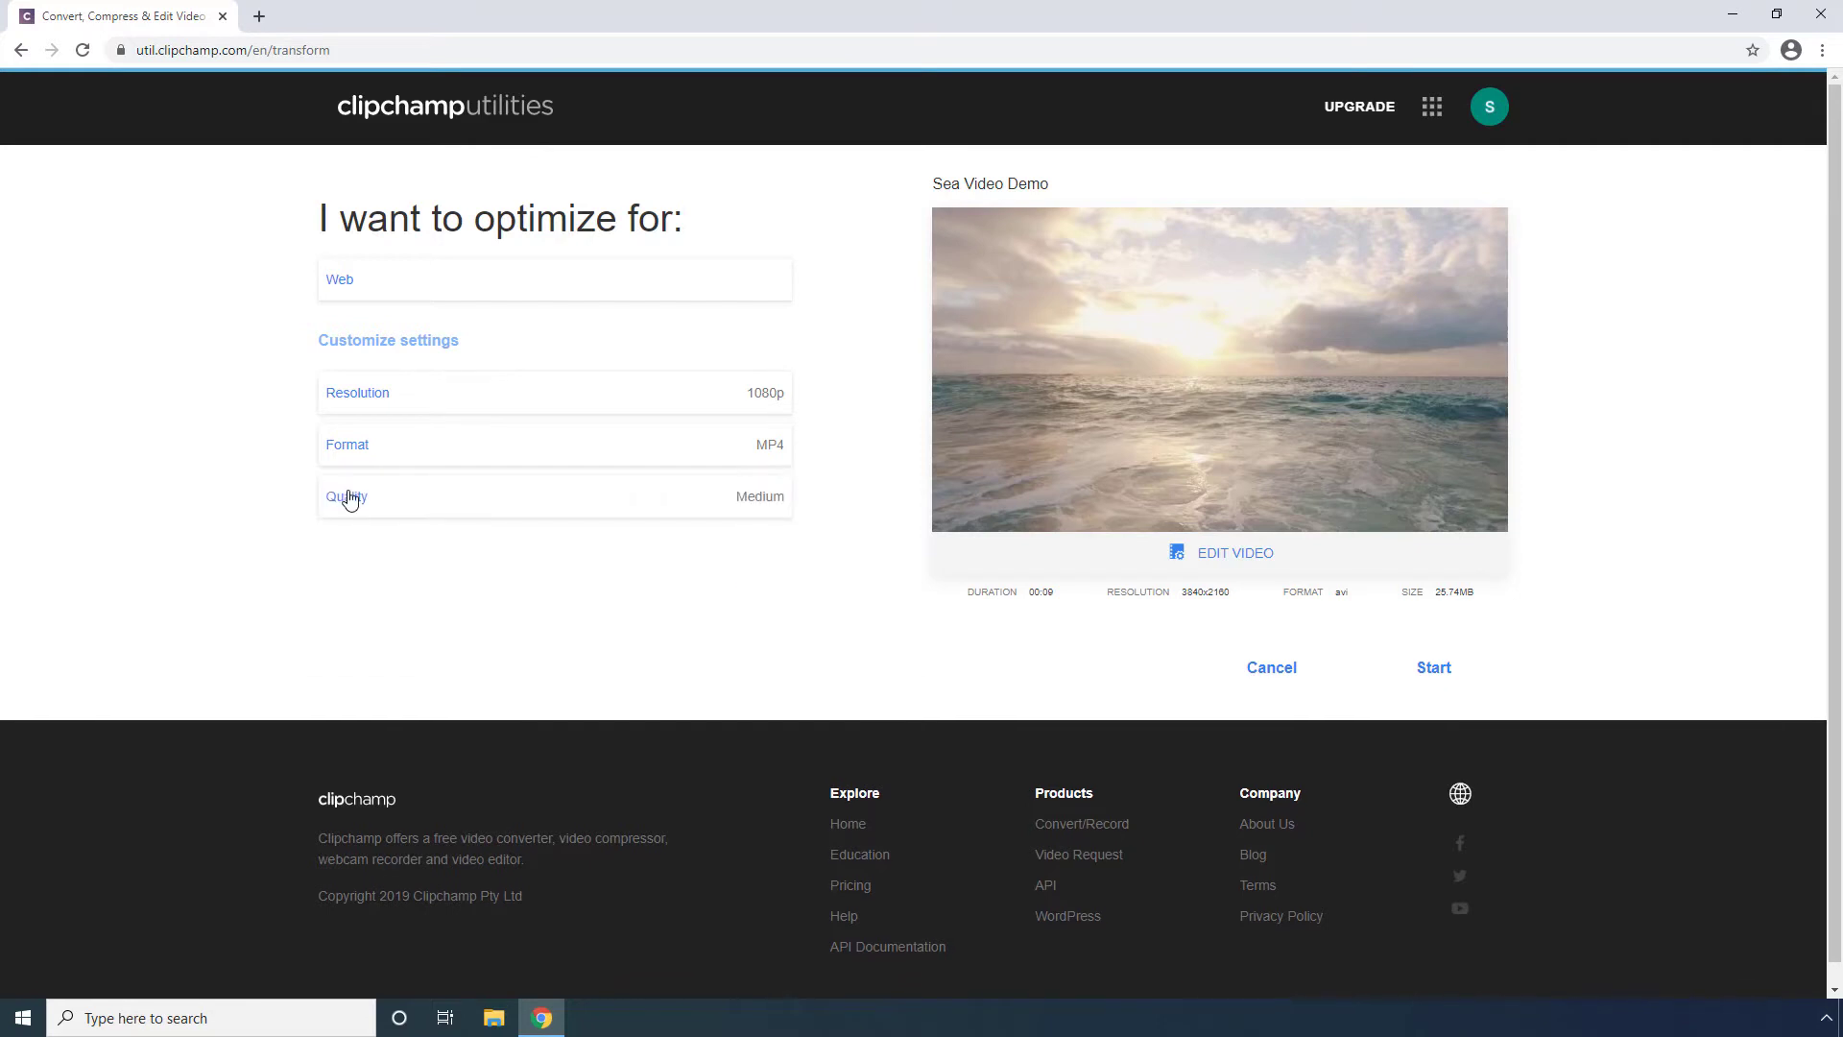
click(351, 500)
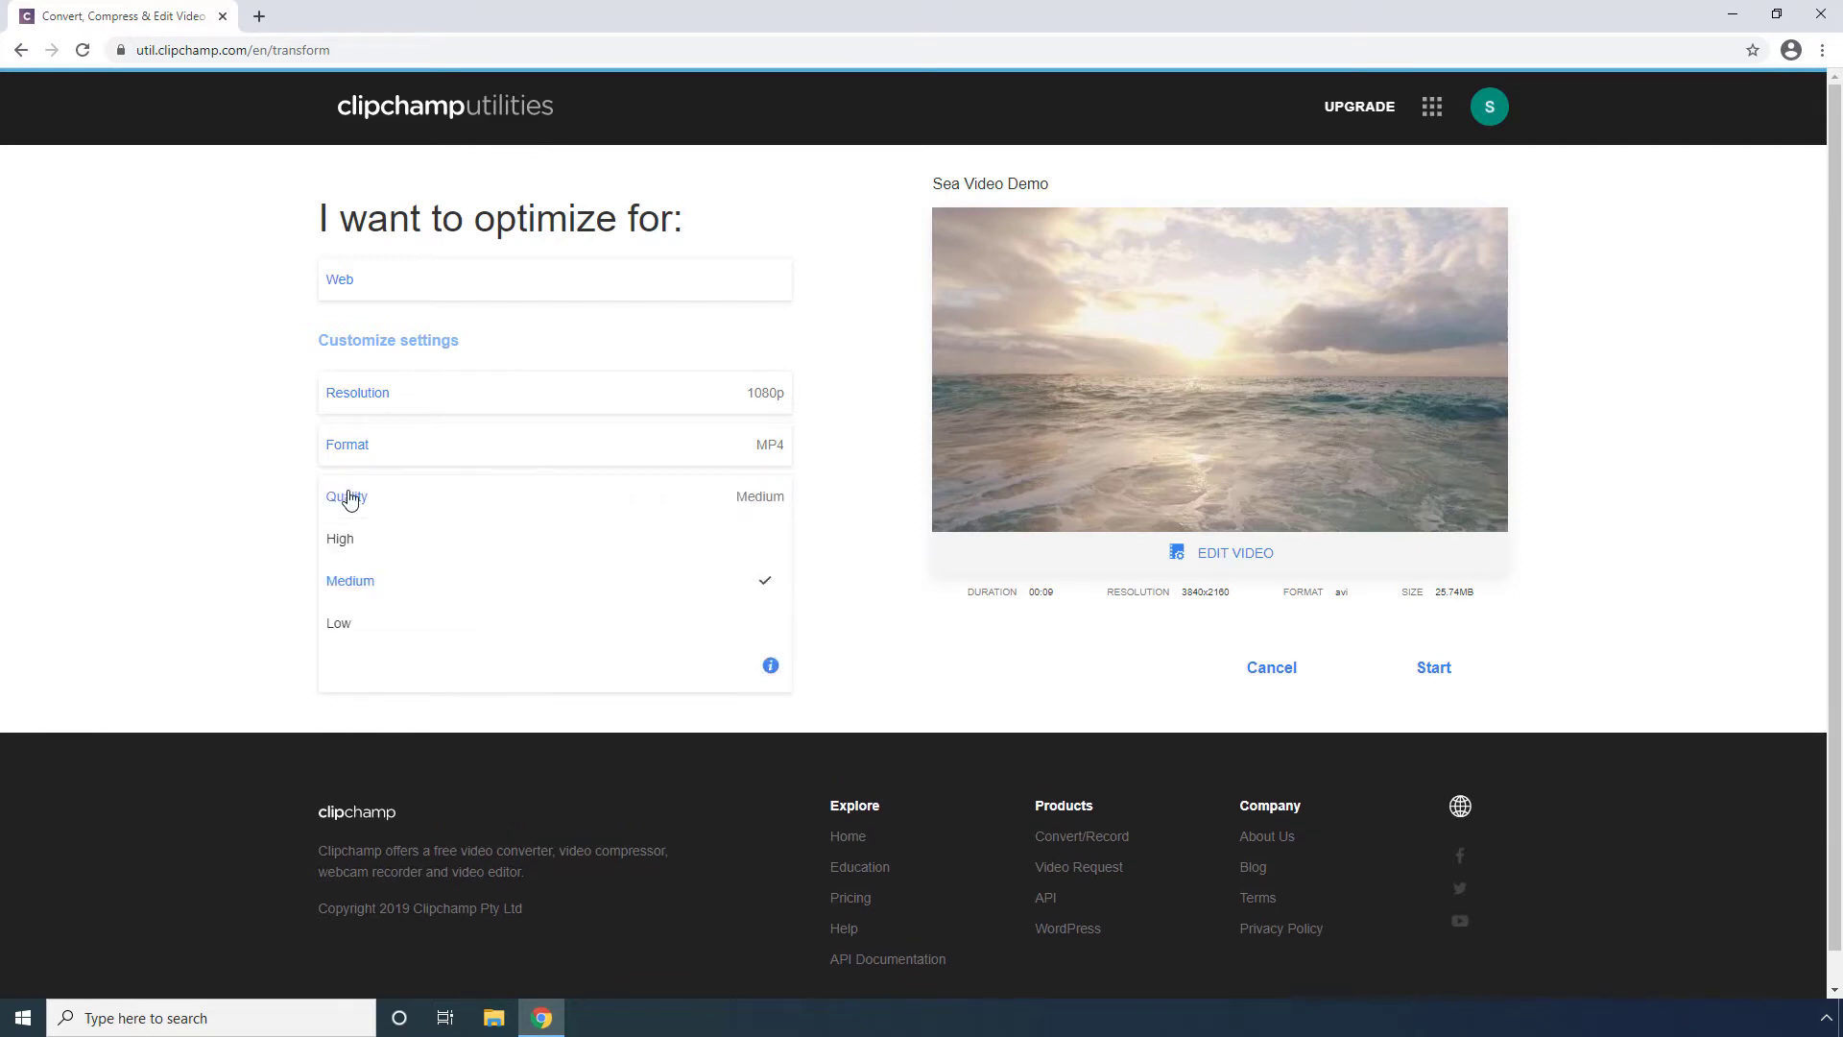
click(347, 588)
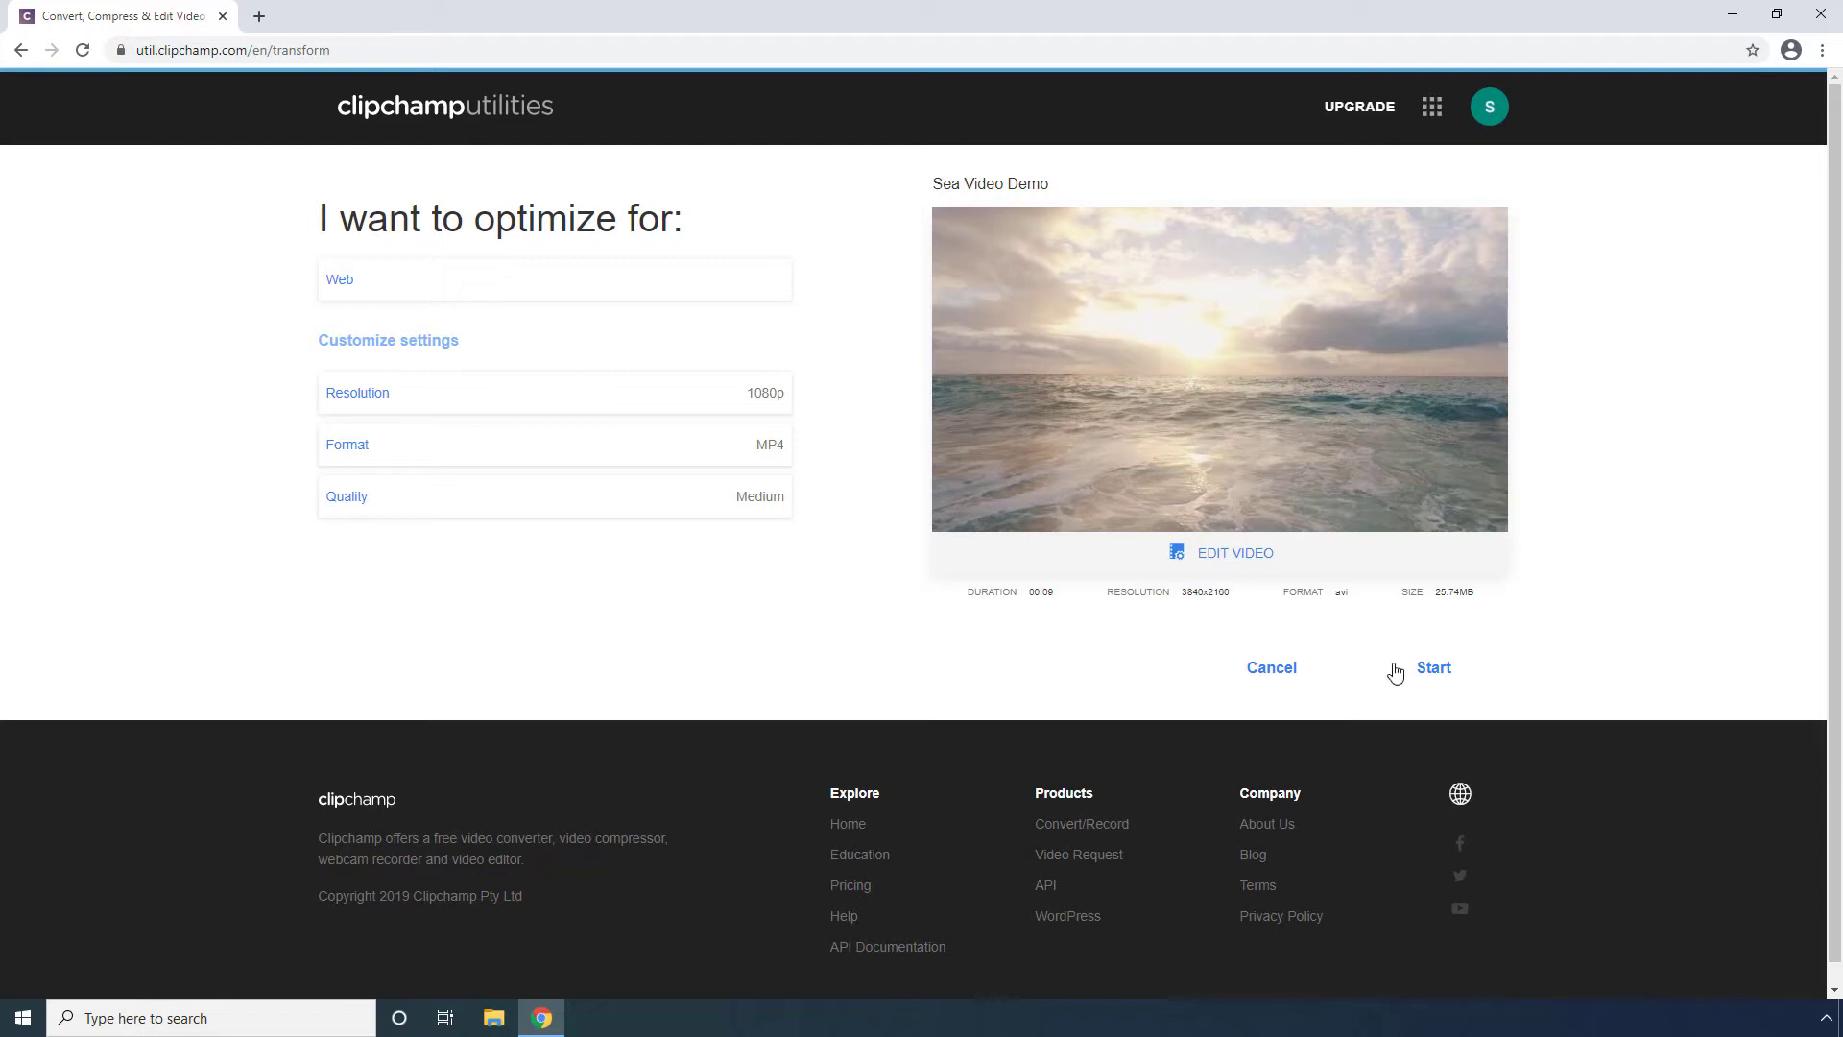
click(1434, 669)
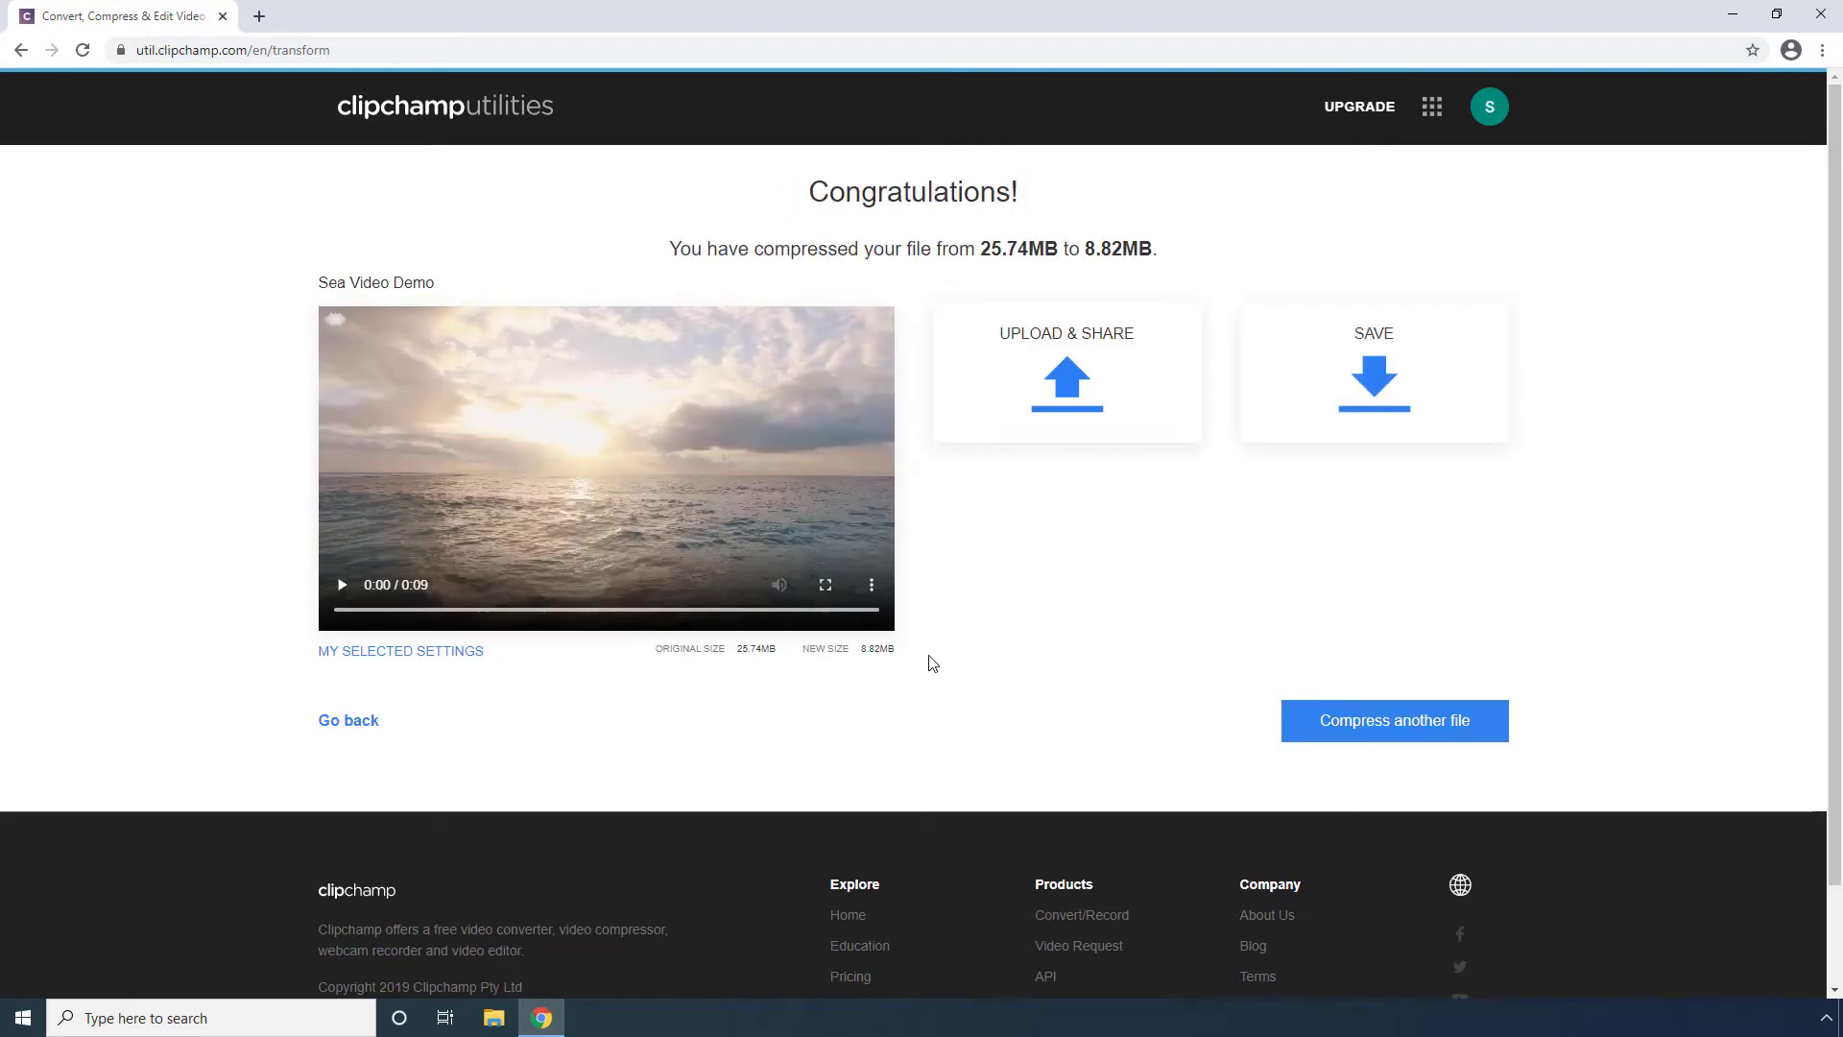
drag(893, 646, 799, 657)
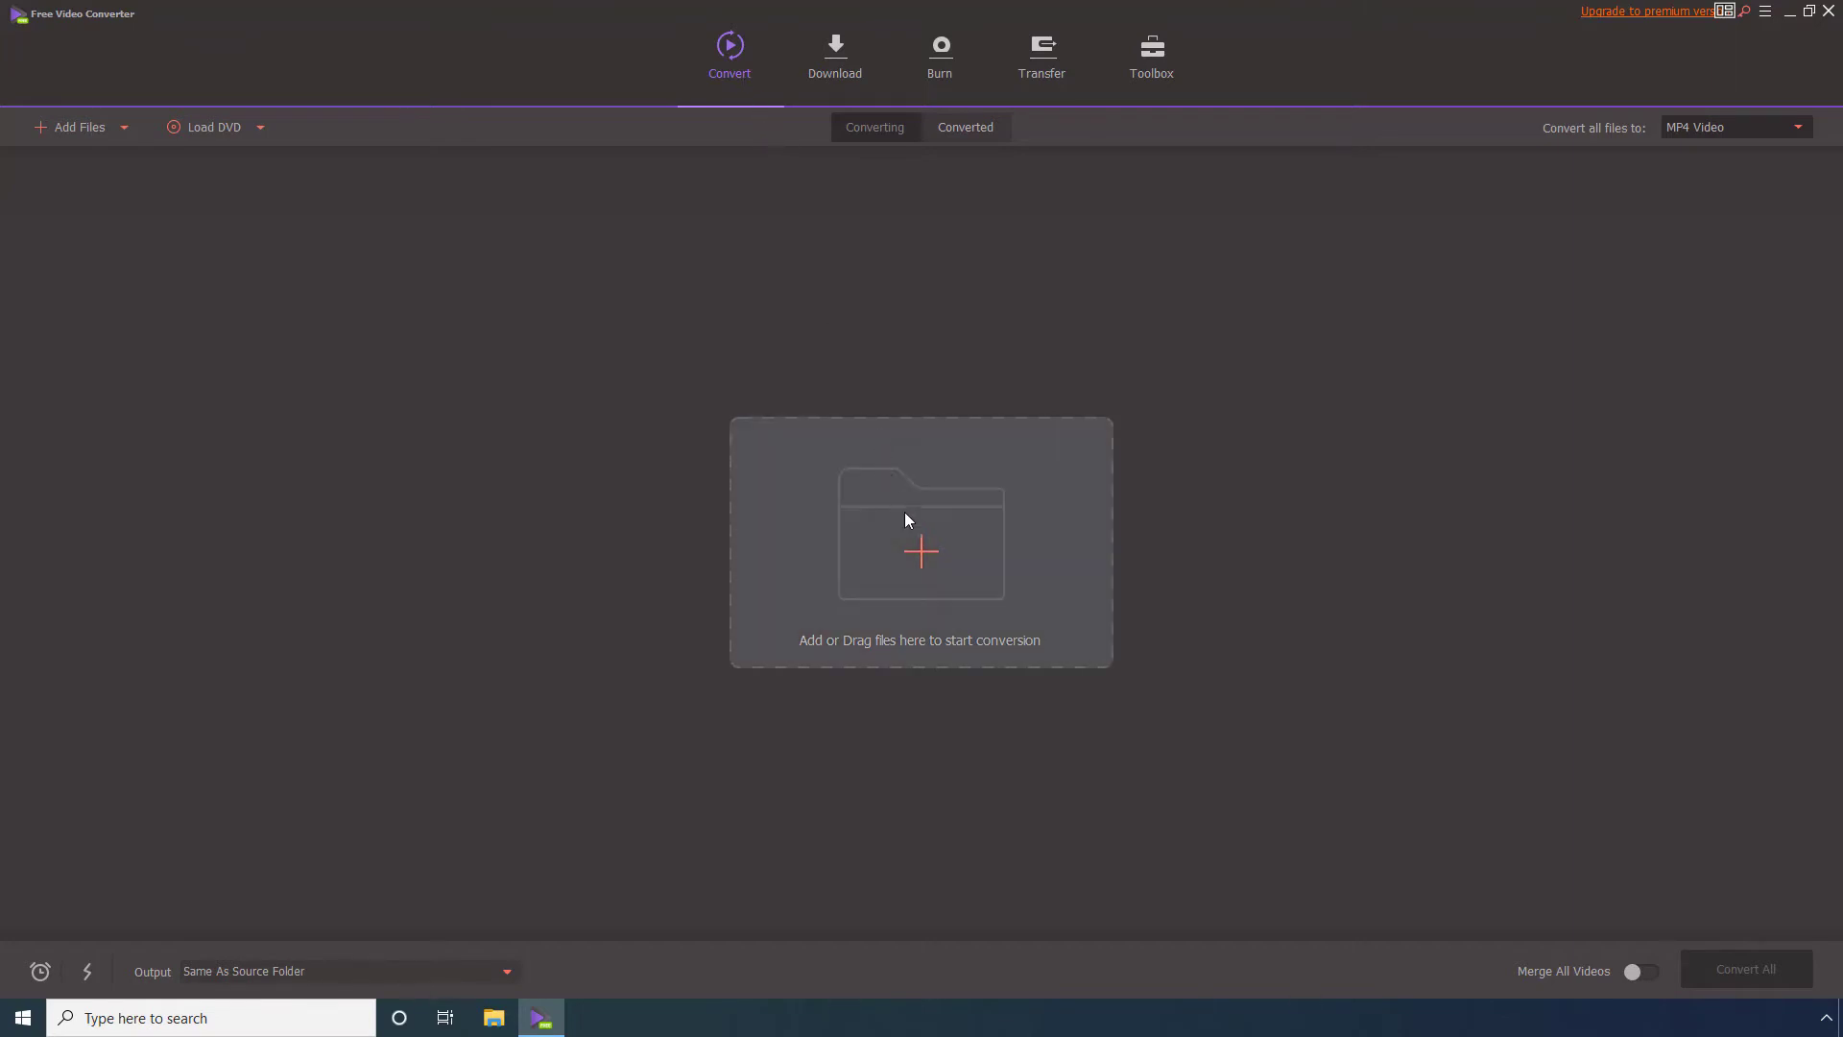
- Switch to Wondershare Free Video Converter and add Sea Video Demo from the Desktop
click(918, 551)
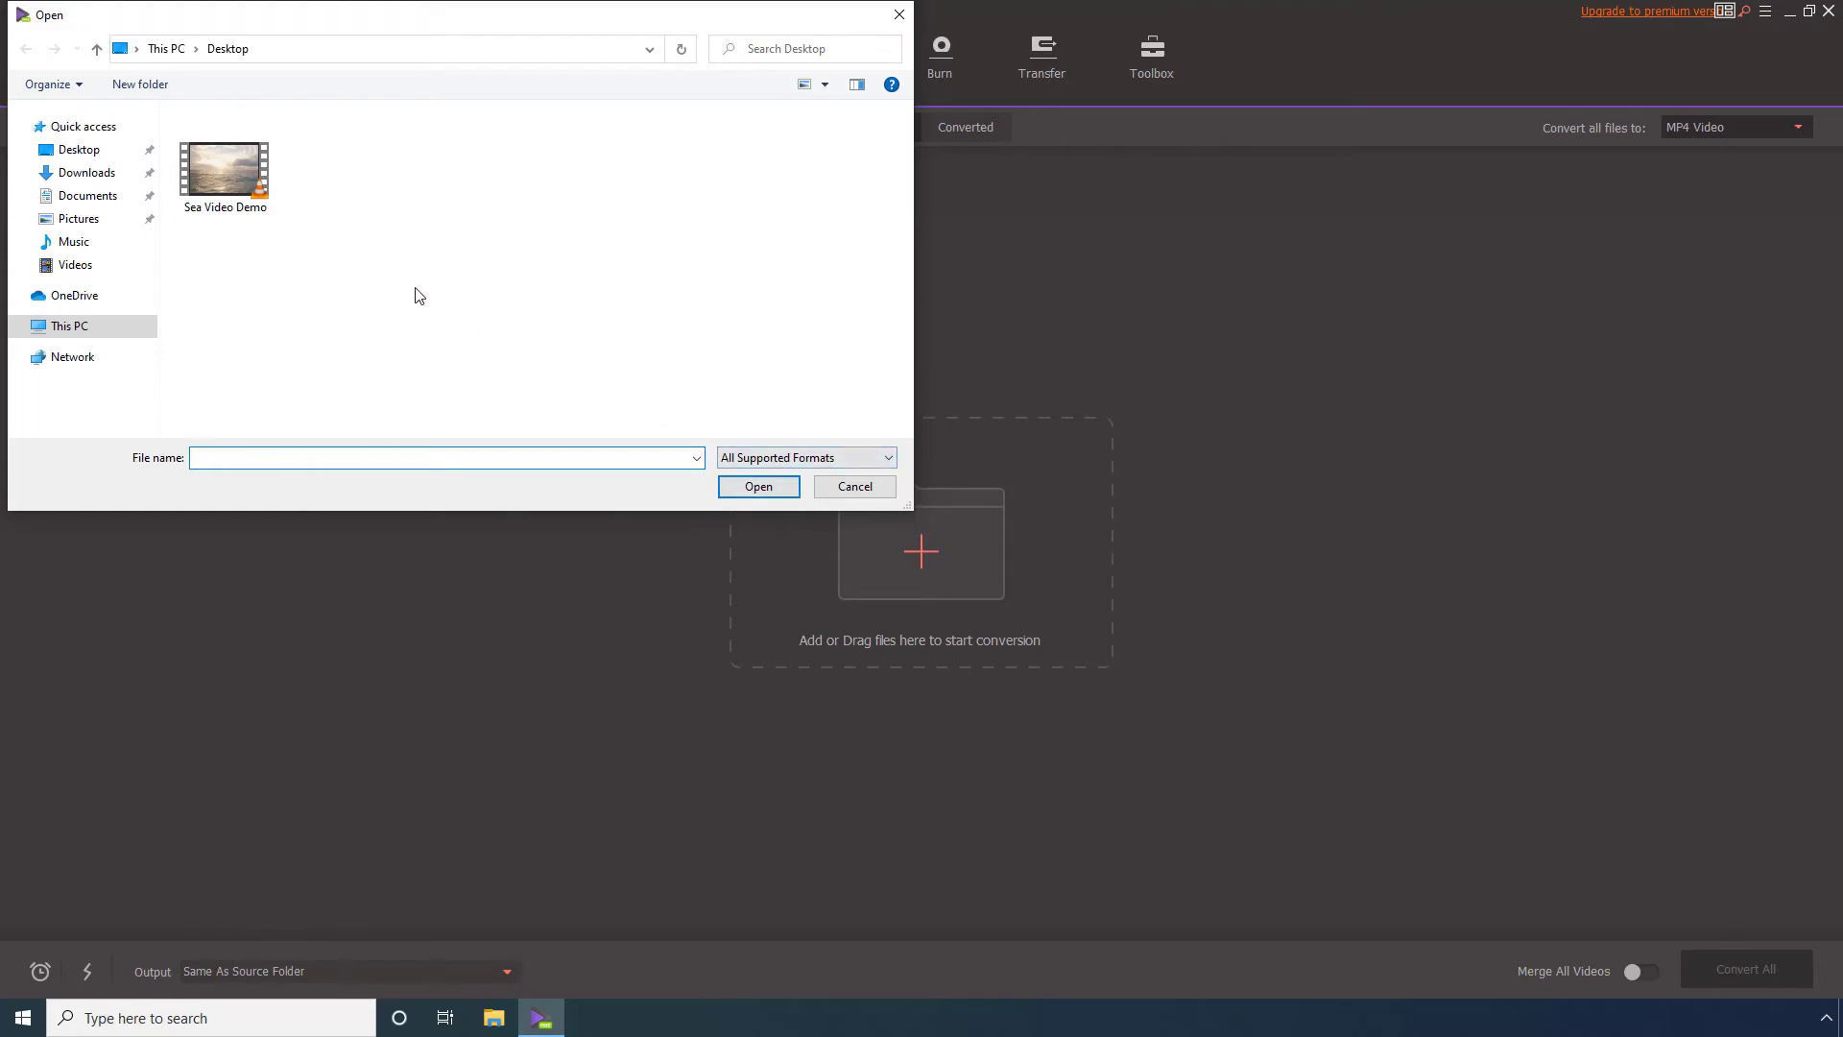
click(227, 171)
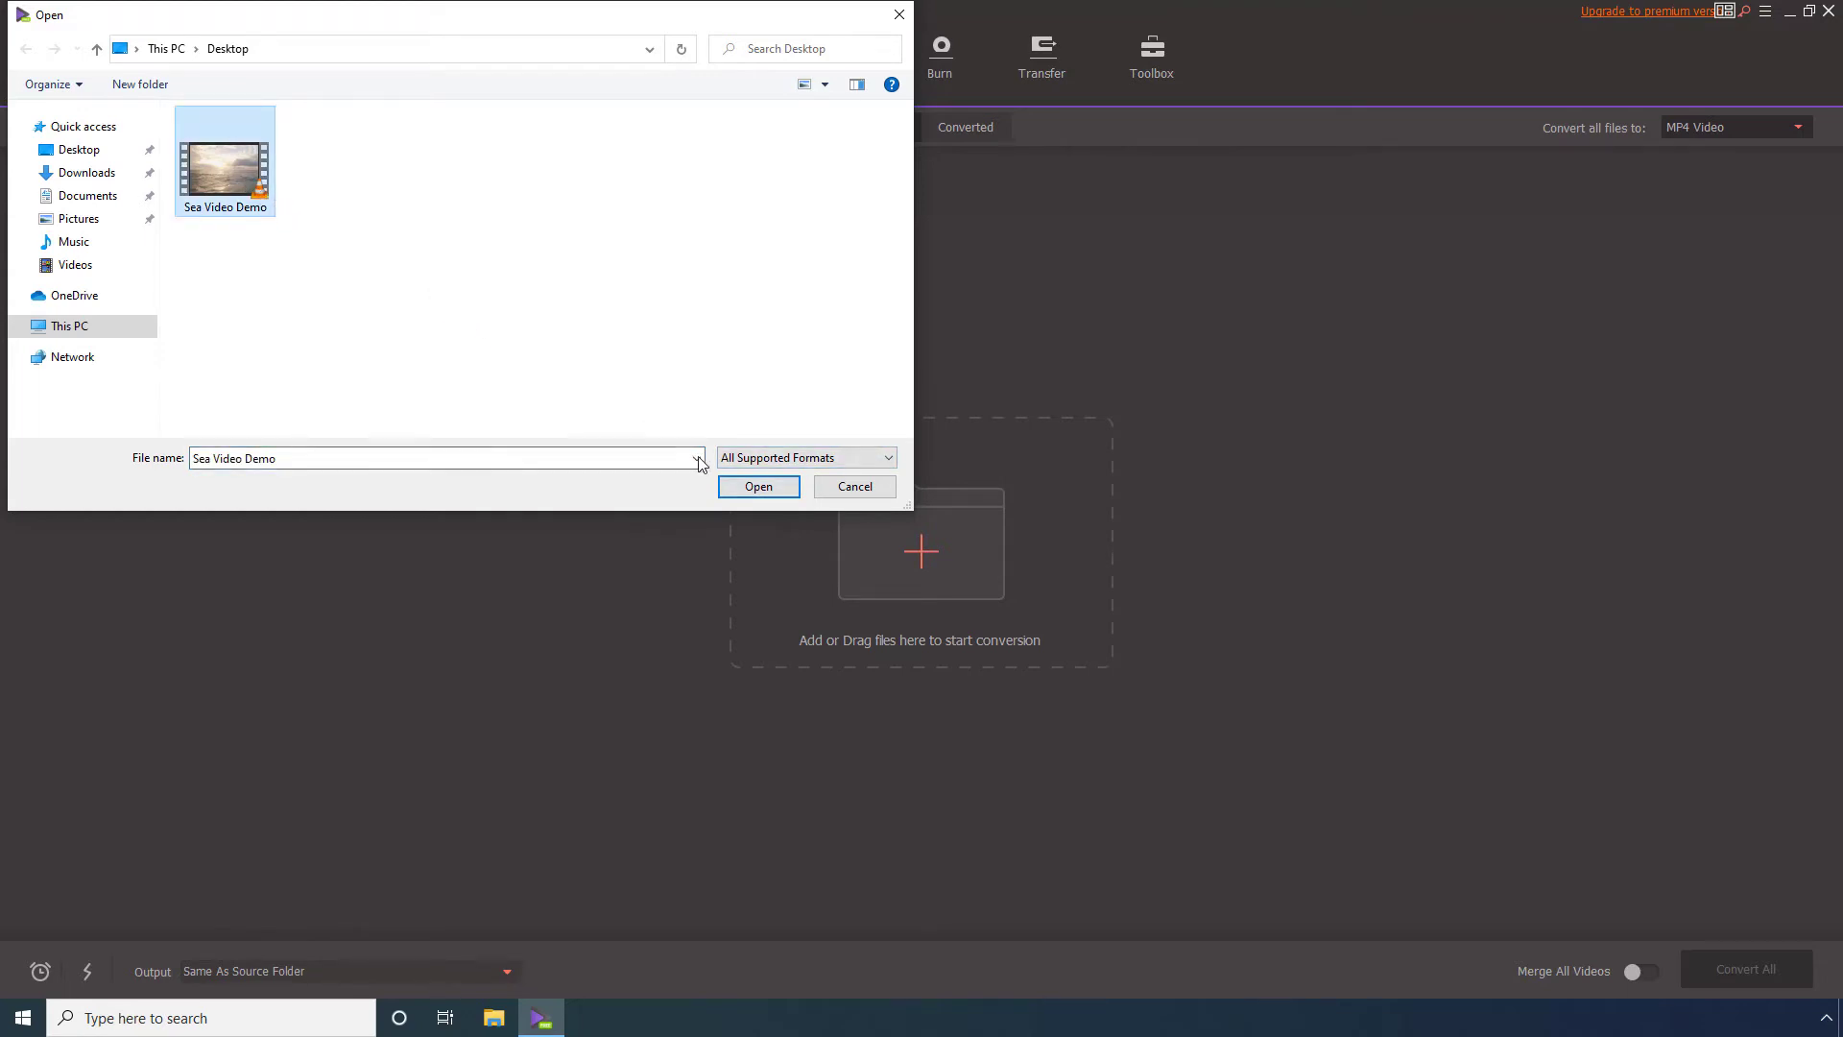
click(751, 486)
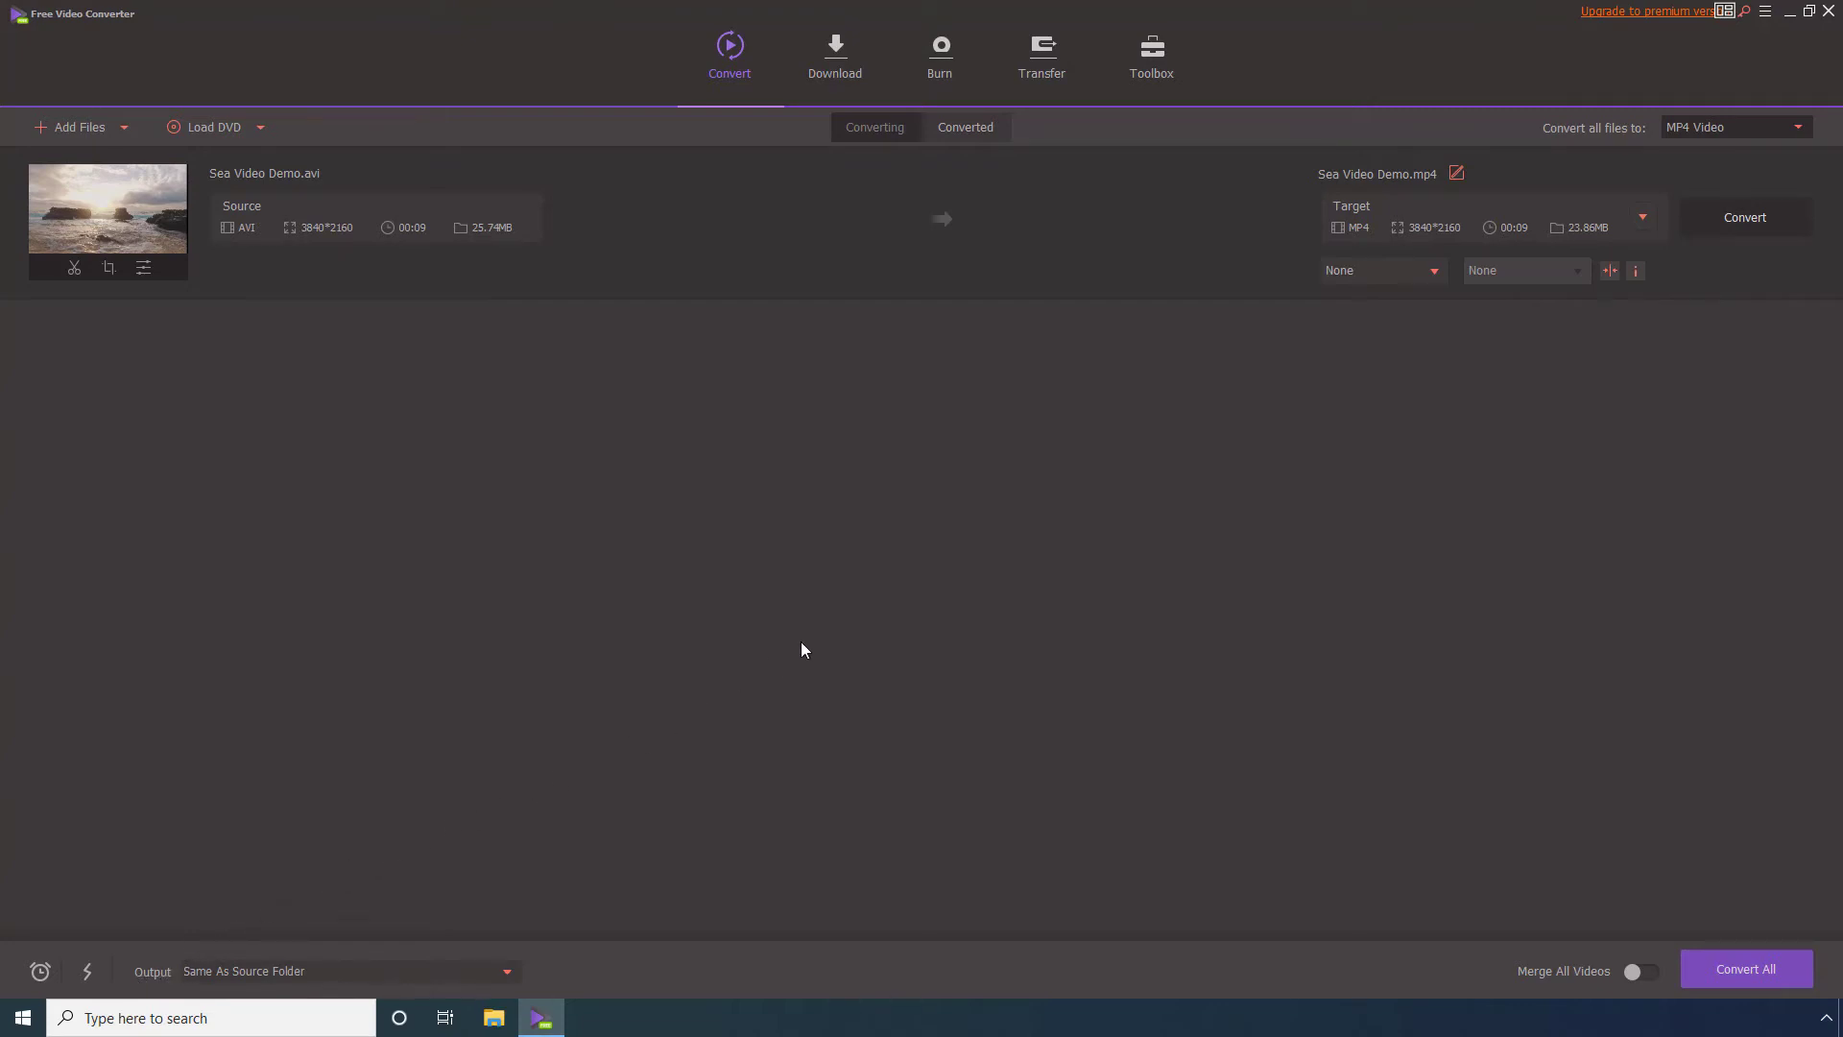
- Set the MP4 target's preferred output to 1280*720 resolution with a file size of 7.26 MB
click(1609, 270)
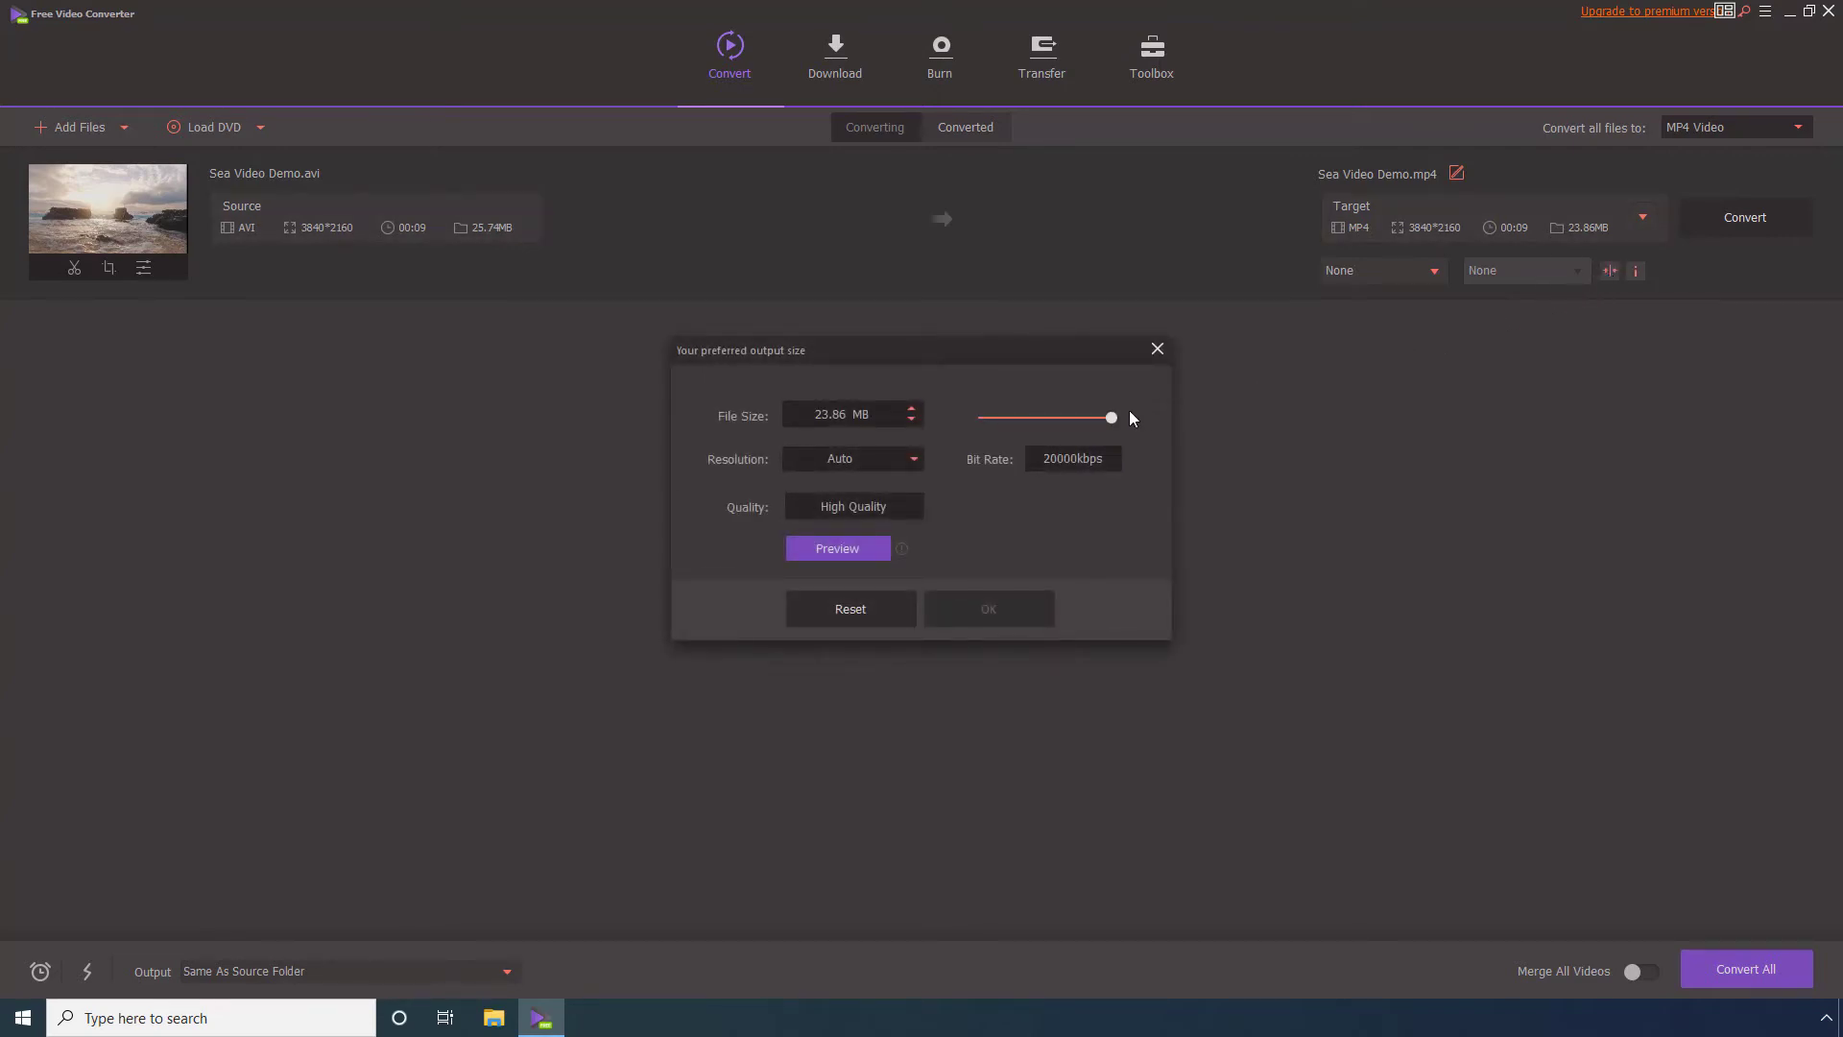
drag(1114, 418, 1069, 418)
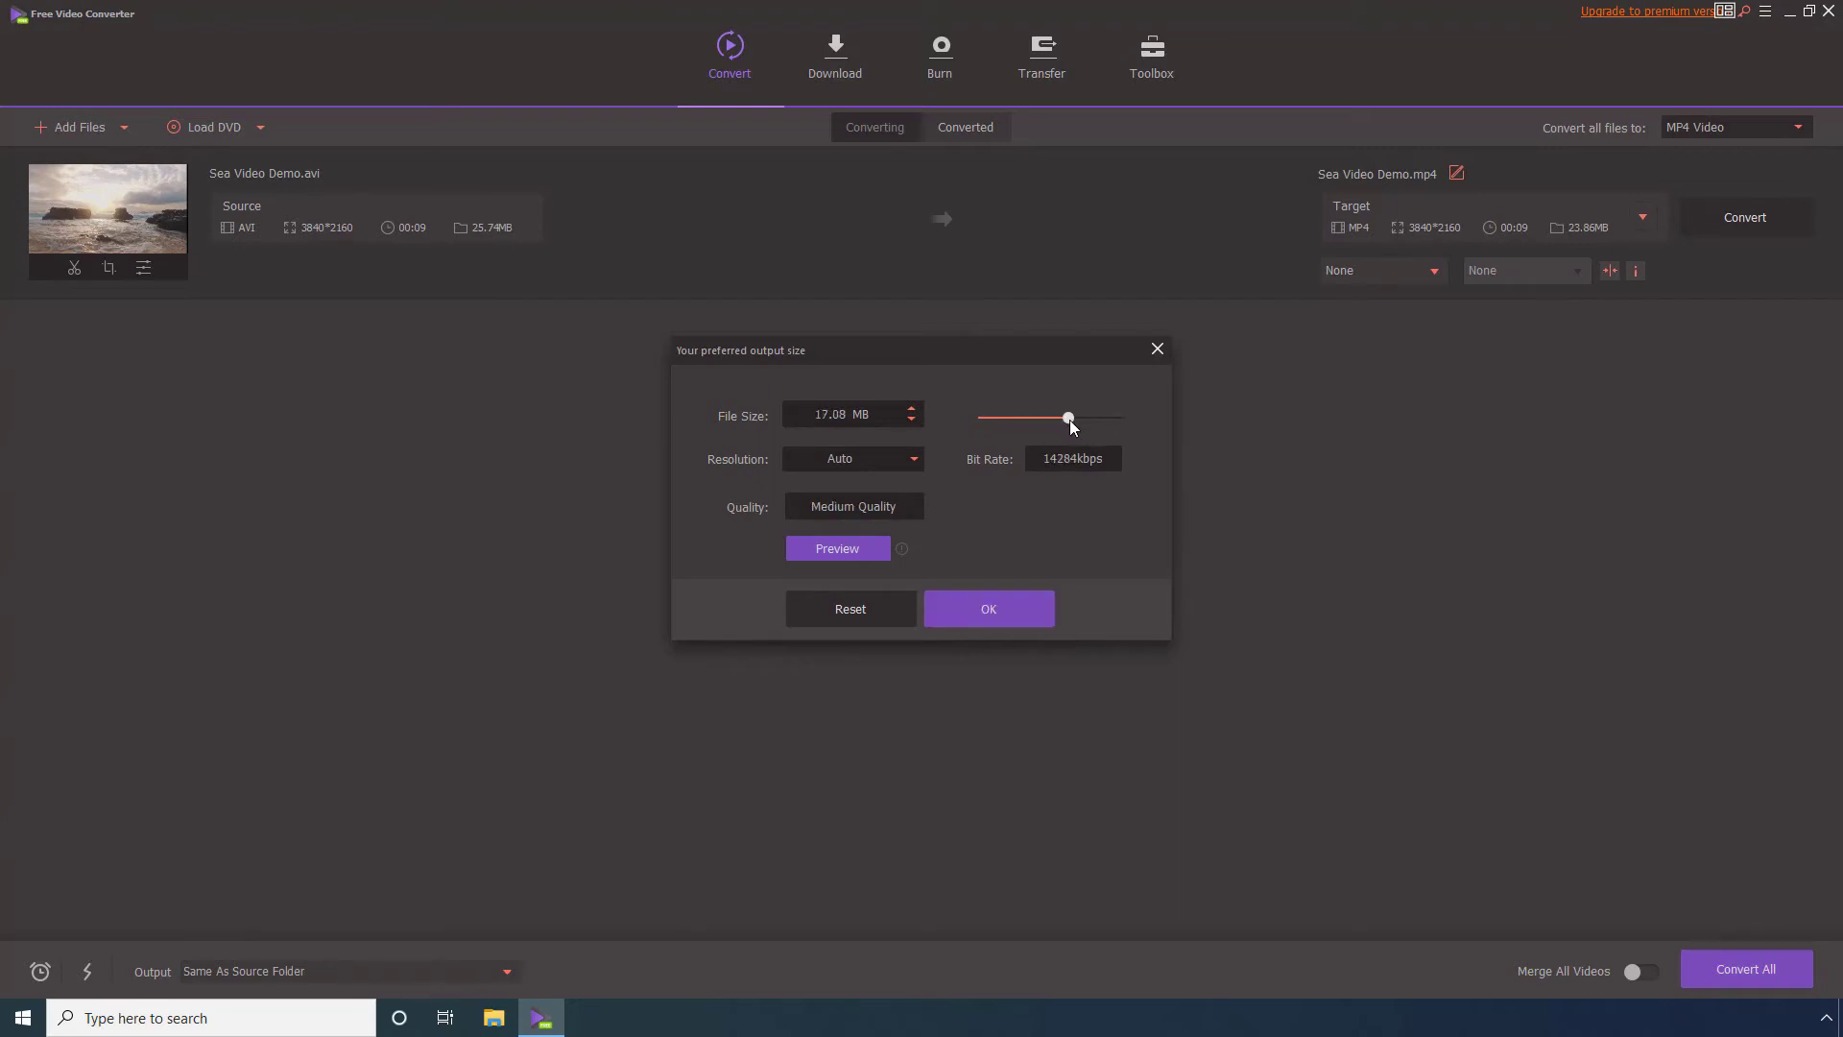
click(914, 461)
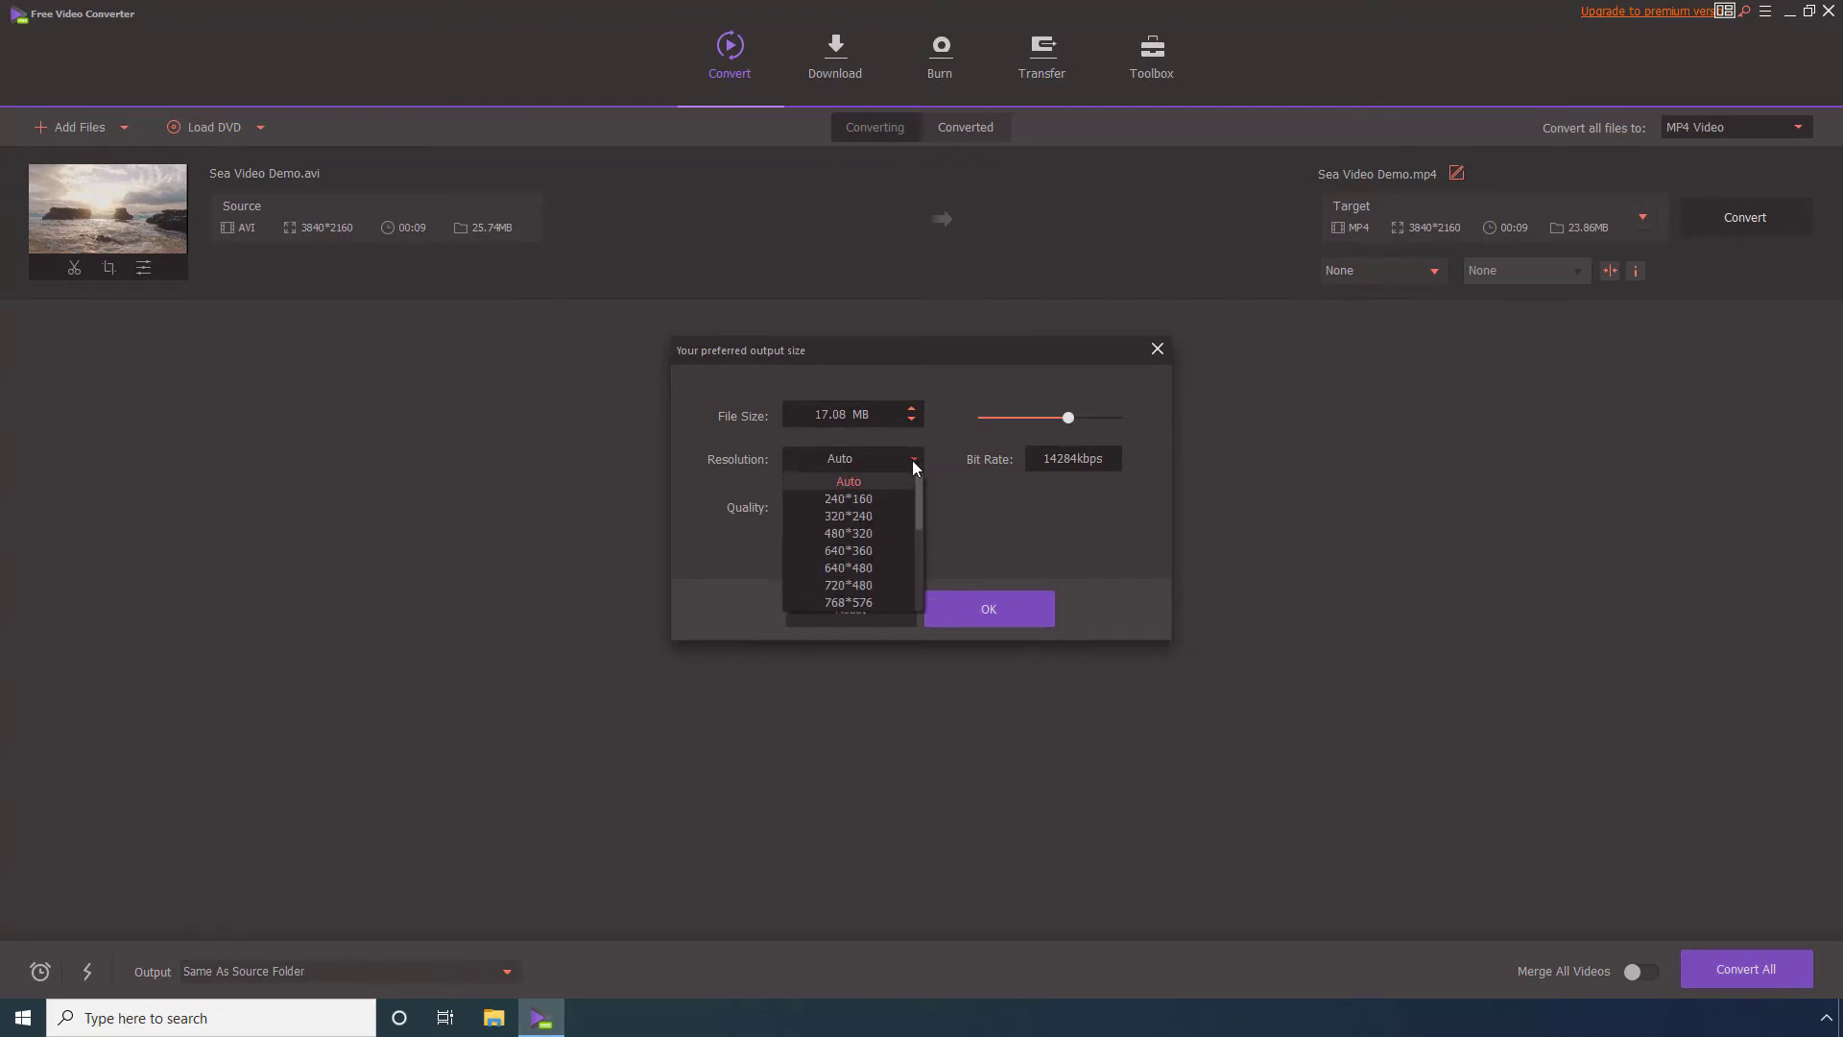
drag(918, 478, 920, 554)
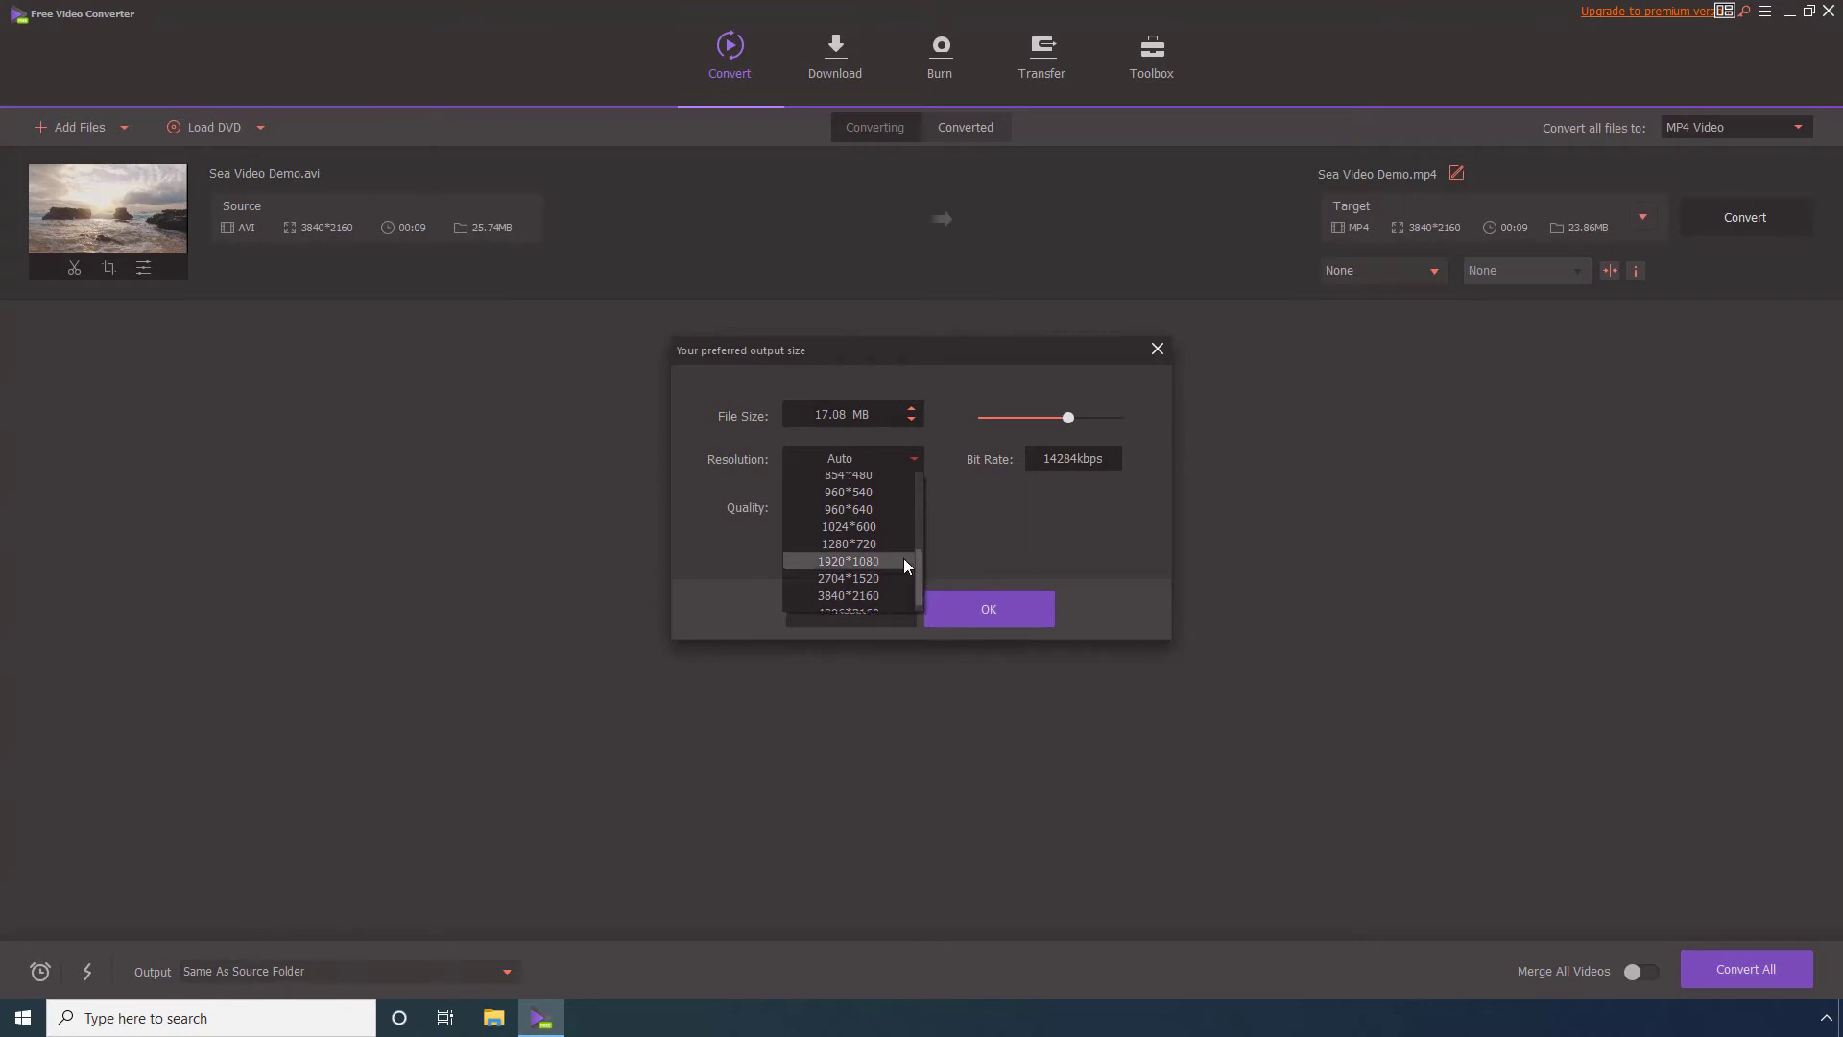
click(847, 543)
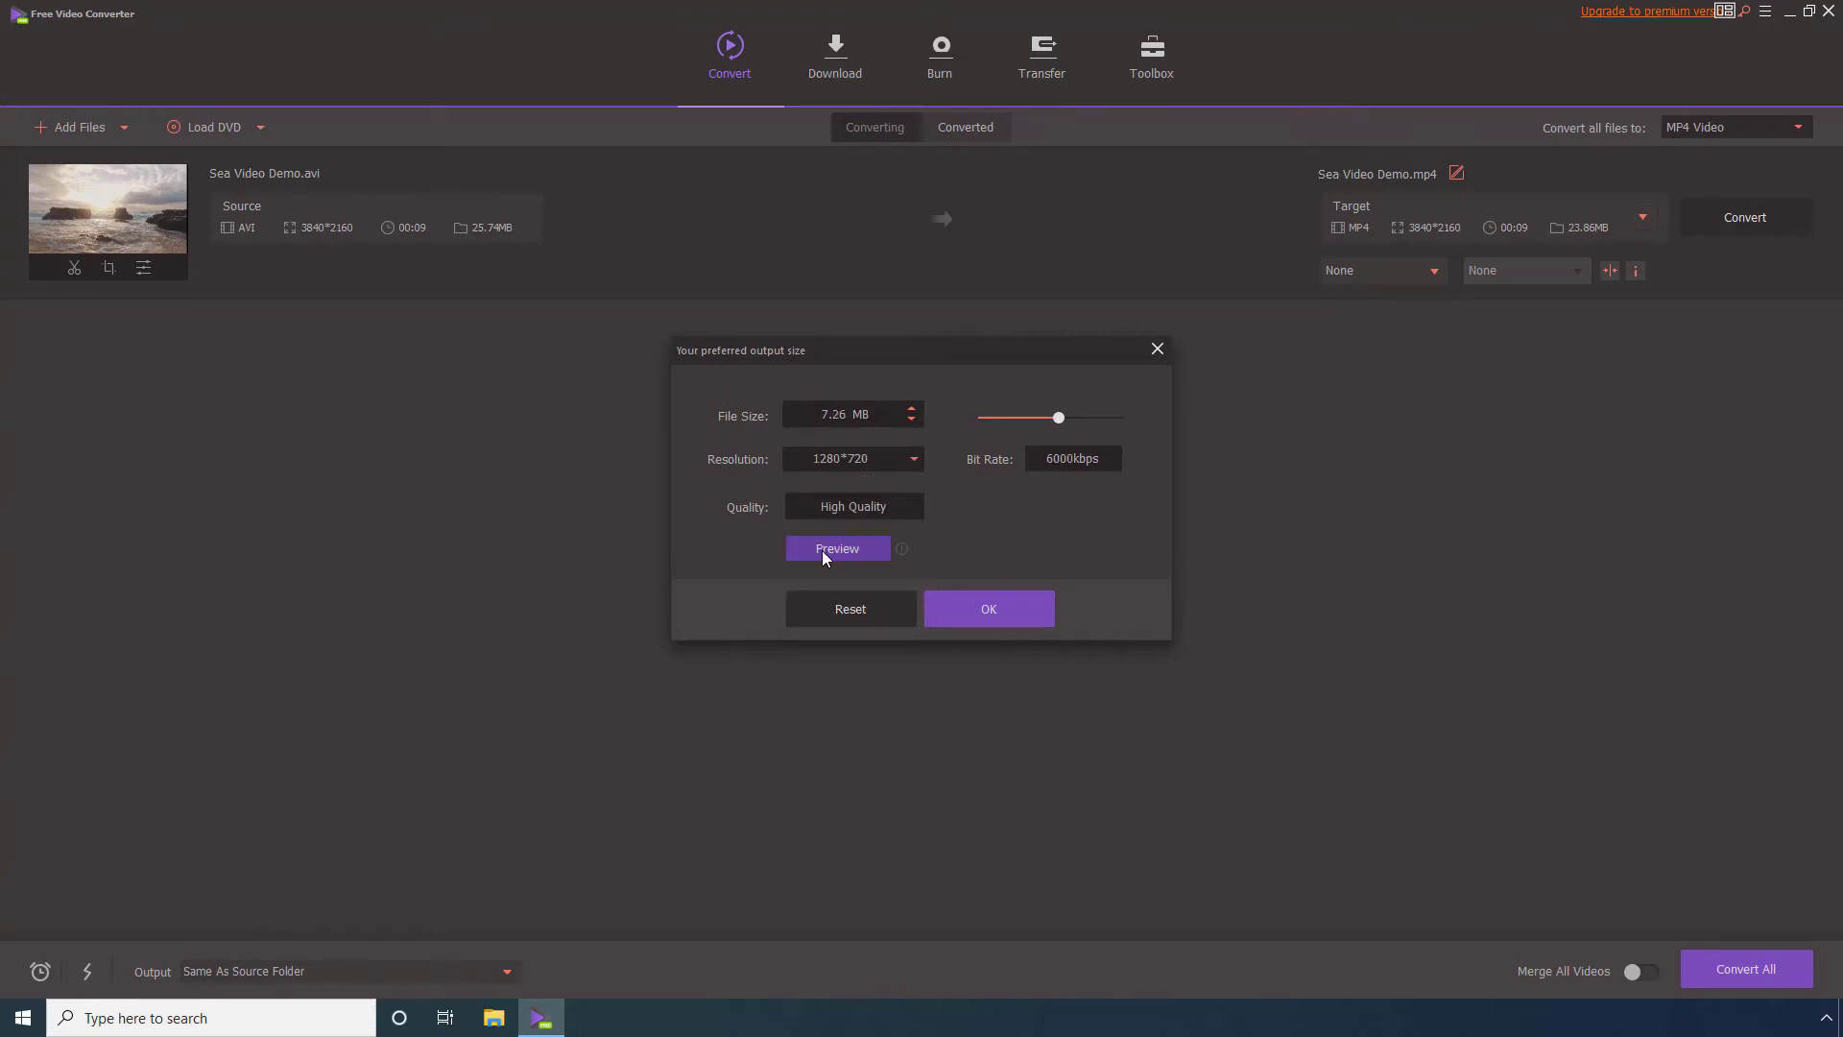
click(993, 610)
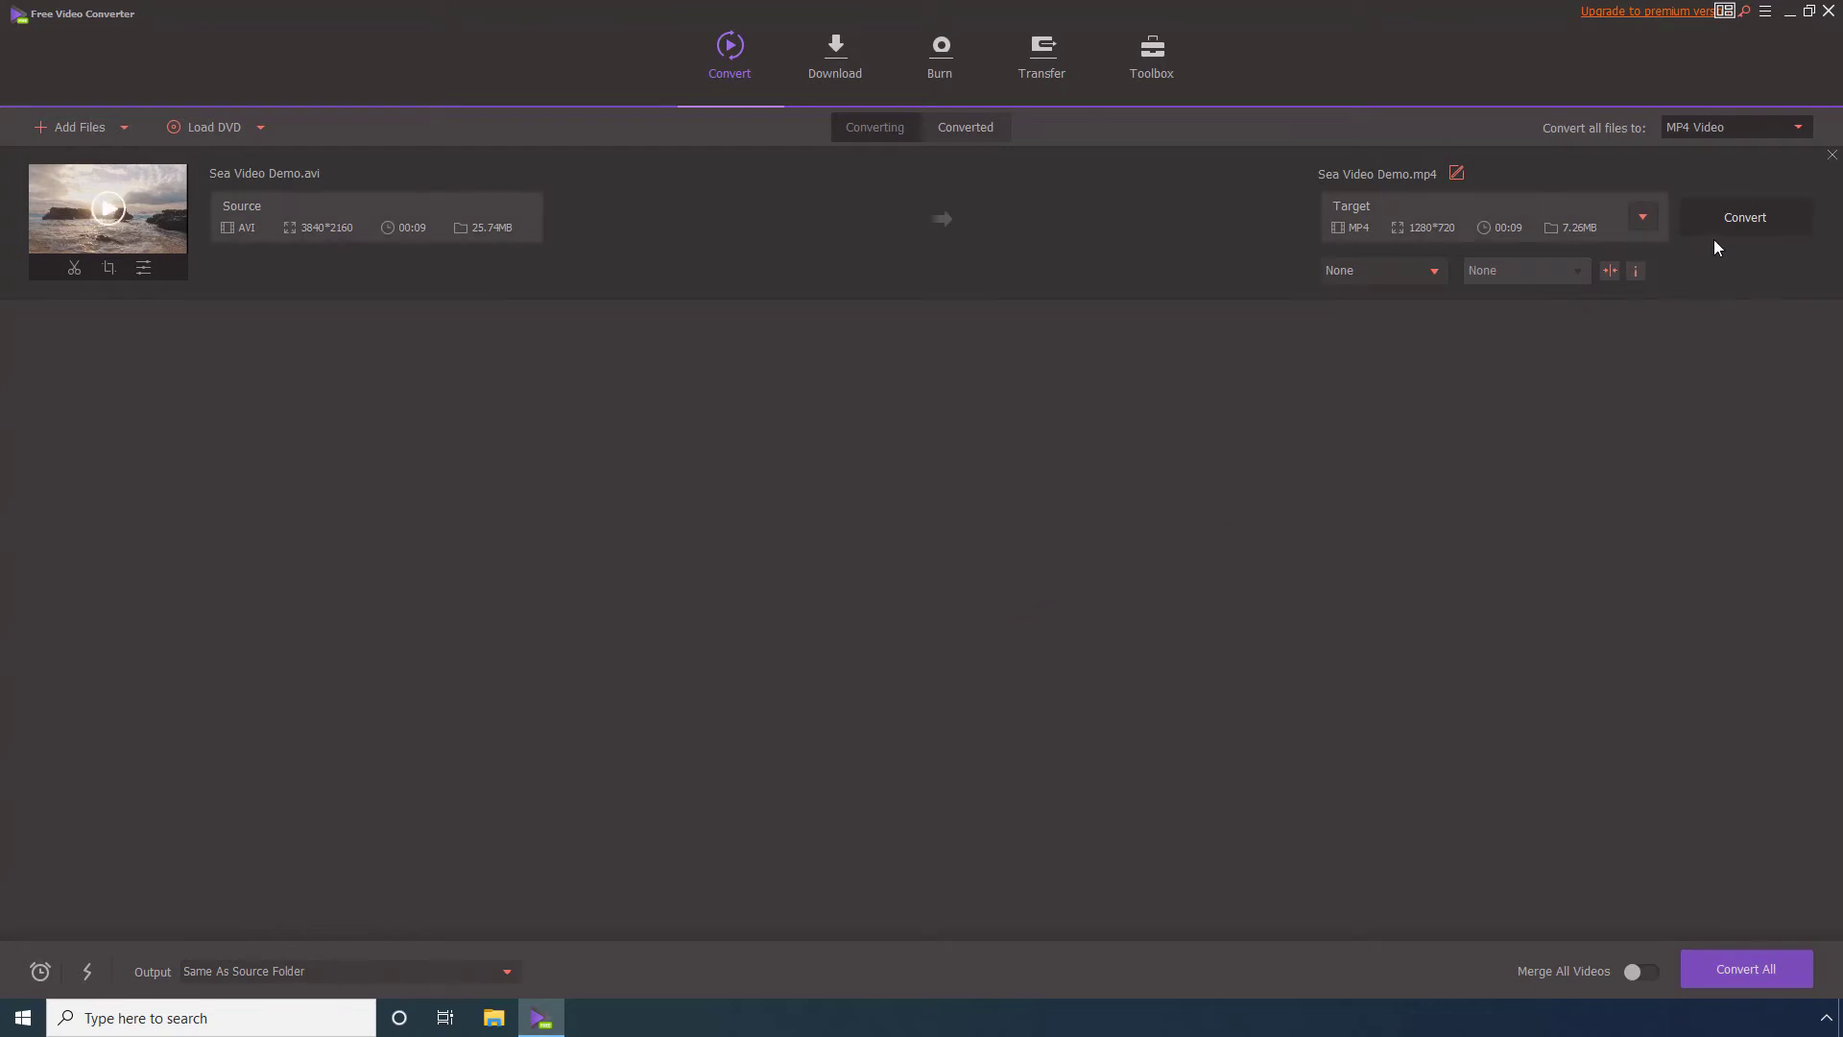
- Convert Sea Video Demo by continuing with the trial version, and show the list of converted files
click(1739, 221)
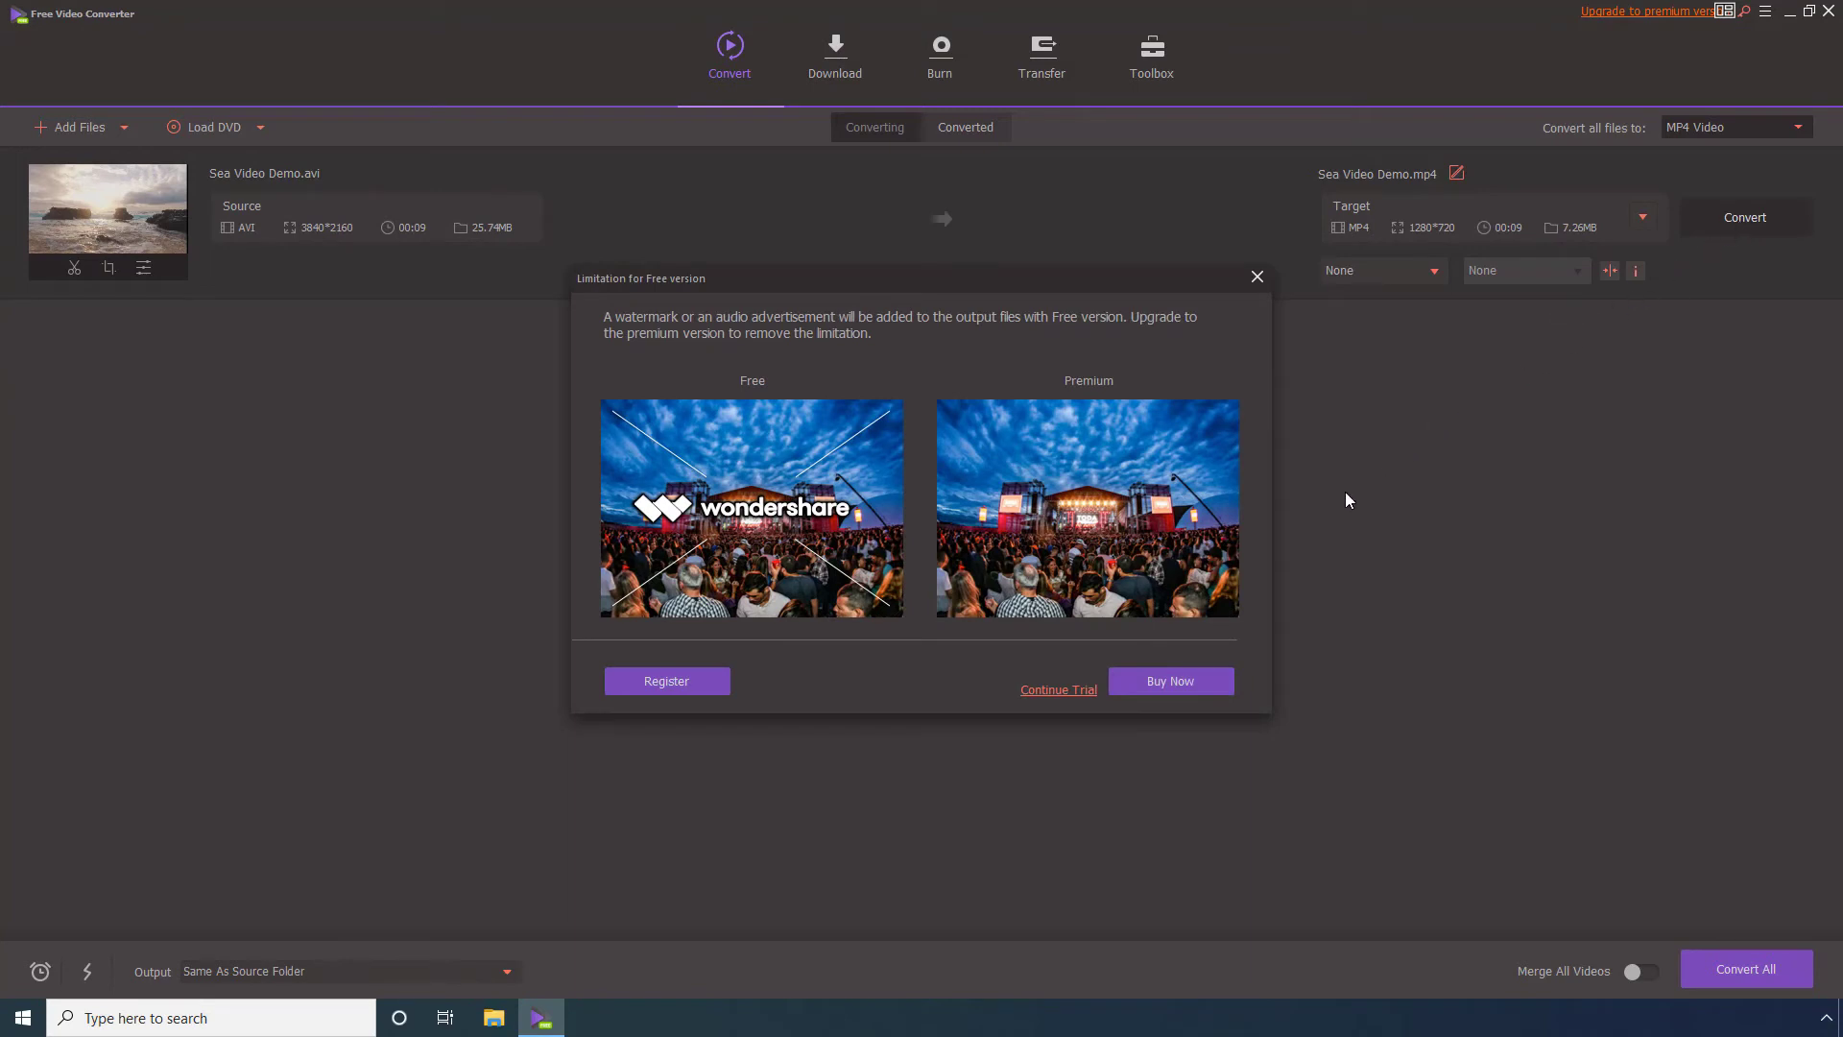
click(1065, 691)
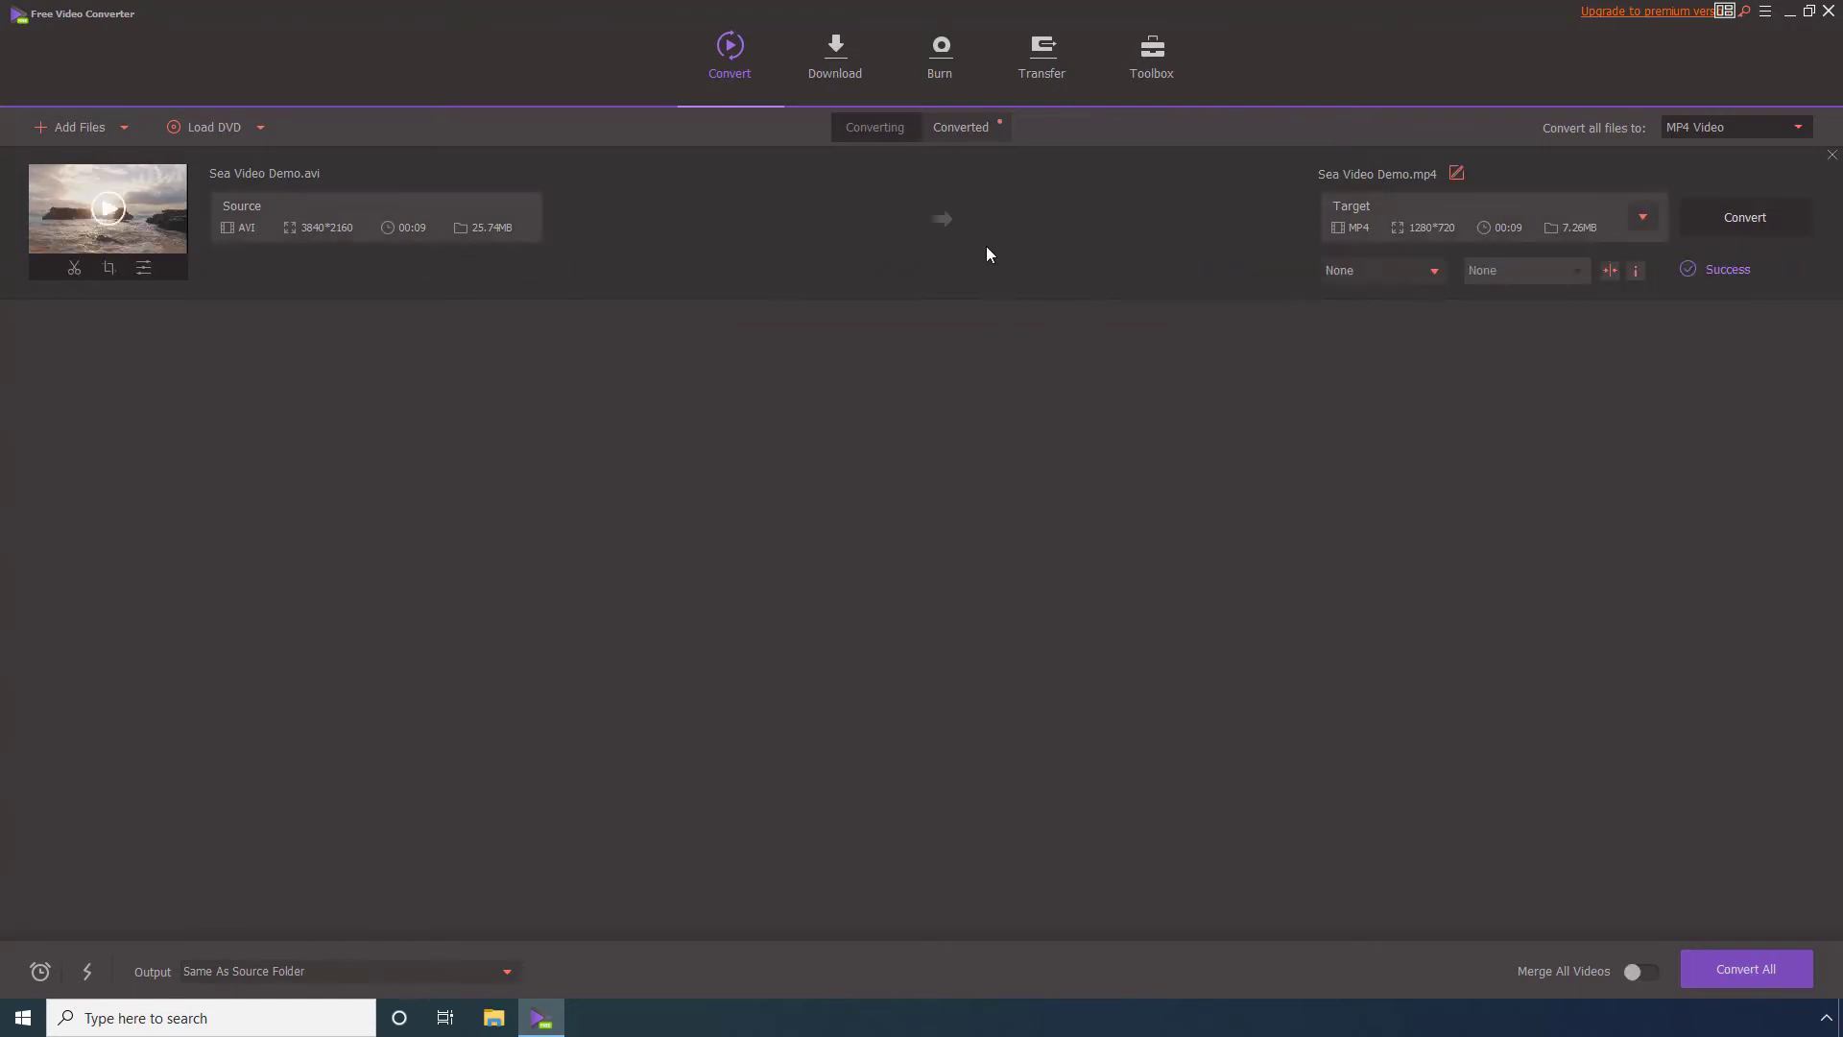
click(966, 129)
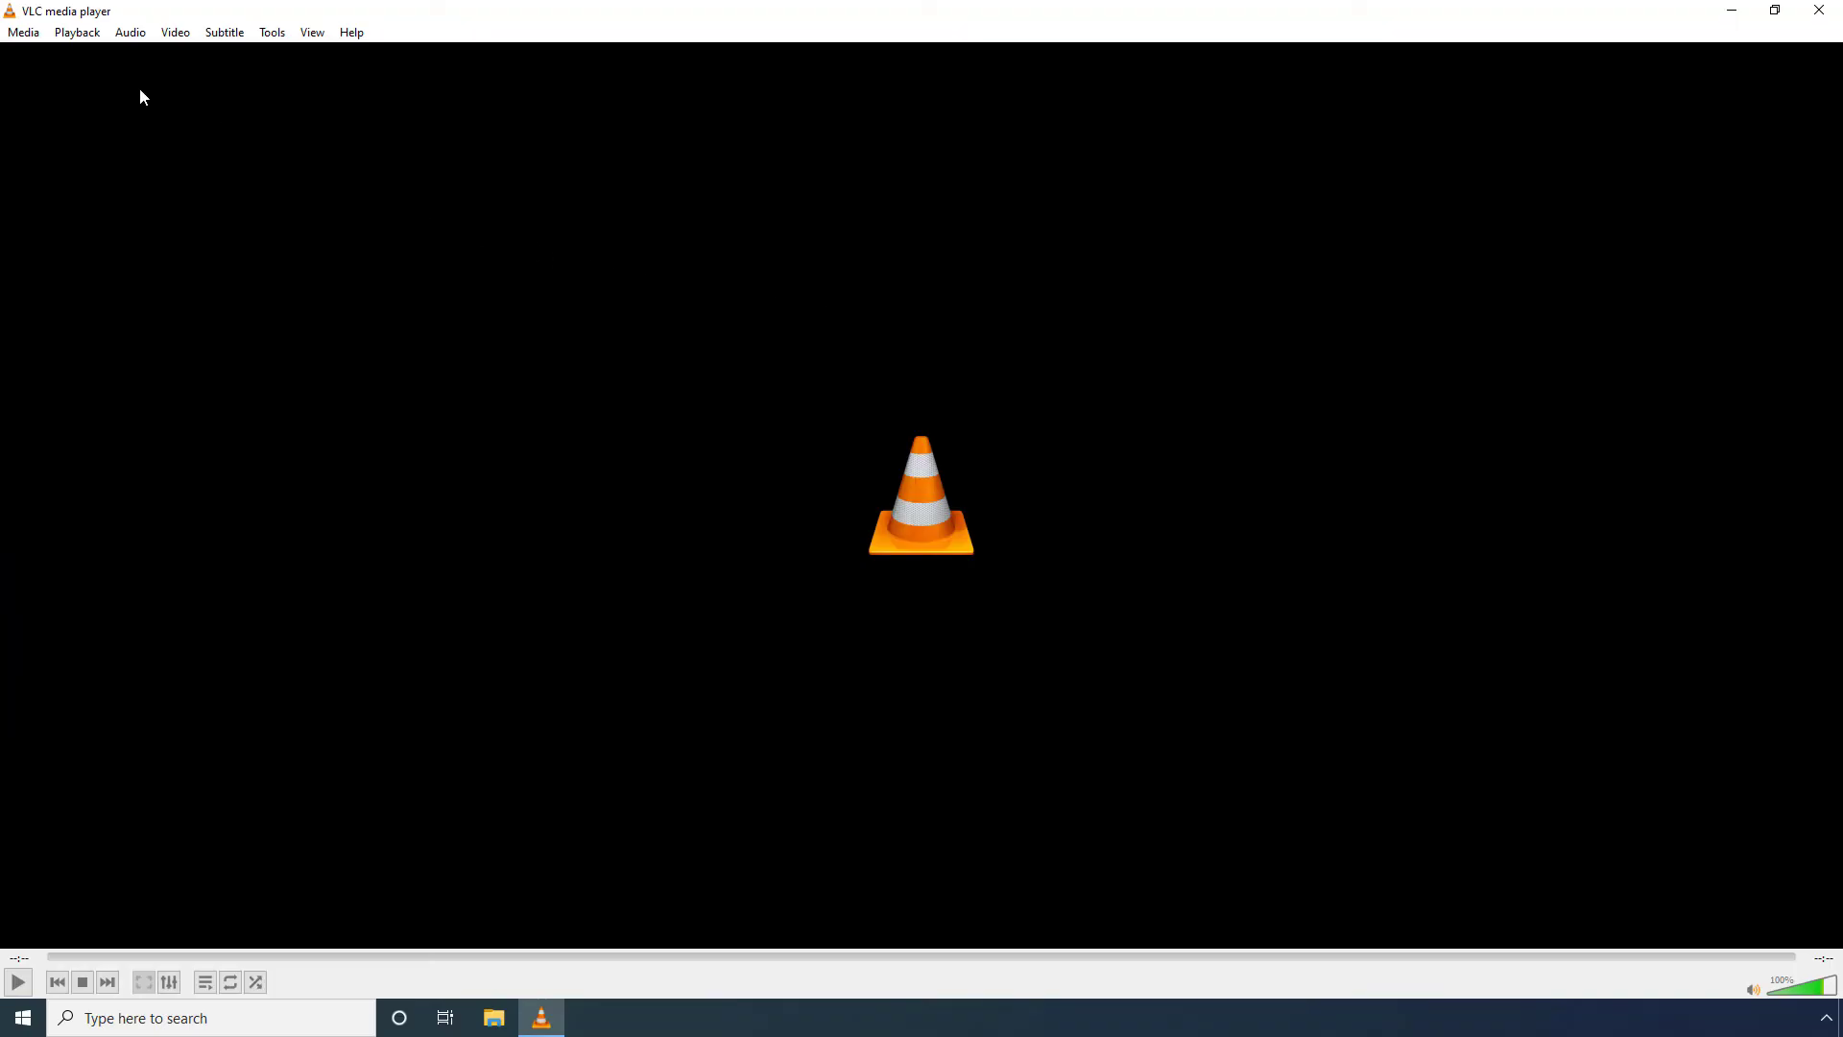
- Switch to VLC media player and load Sea Video Demo from the Desktop as the source to convert and save
click(24, 35)
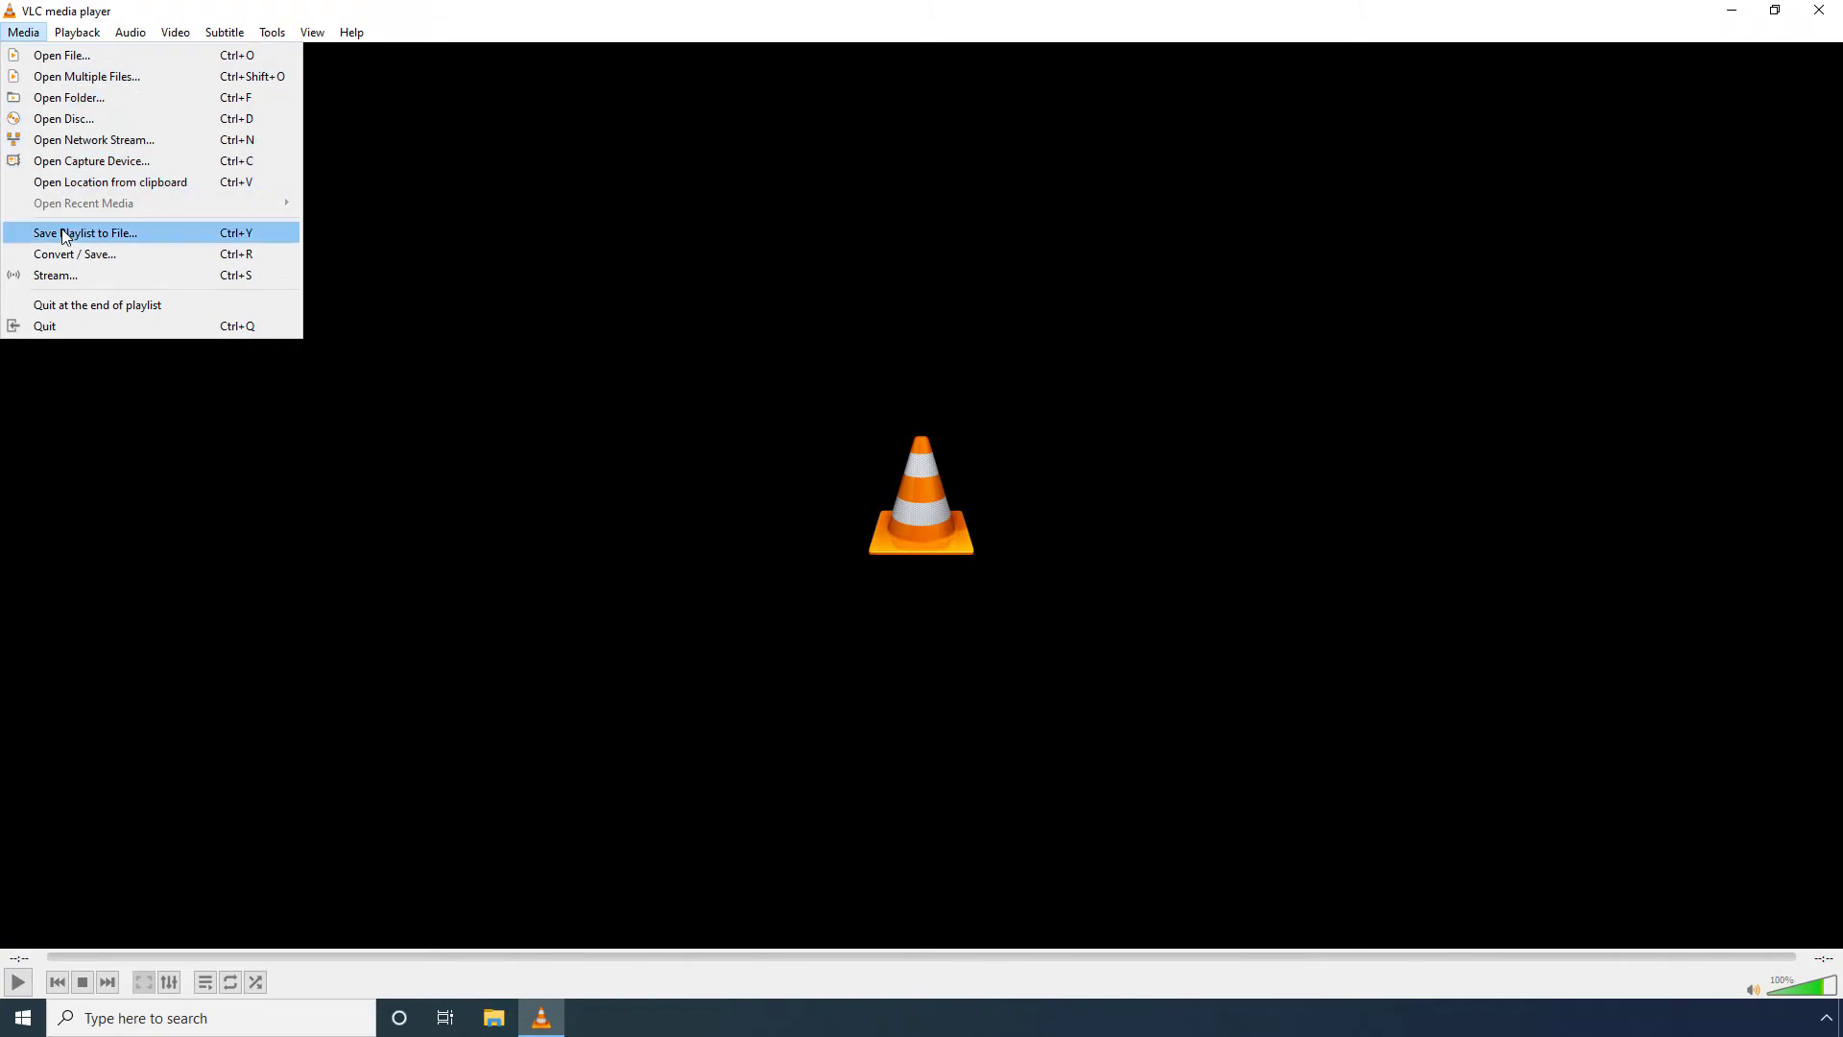
click(65, 253)
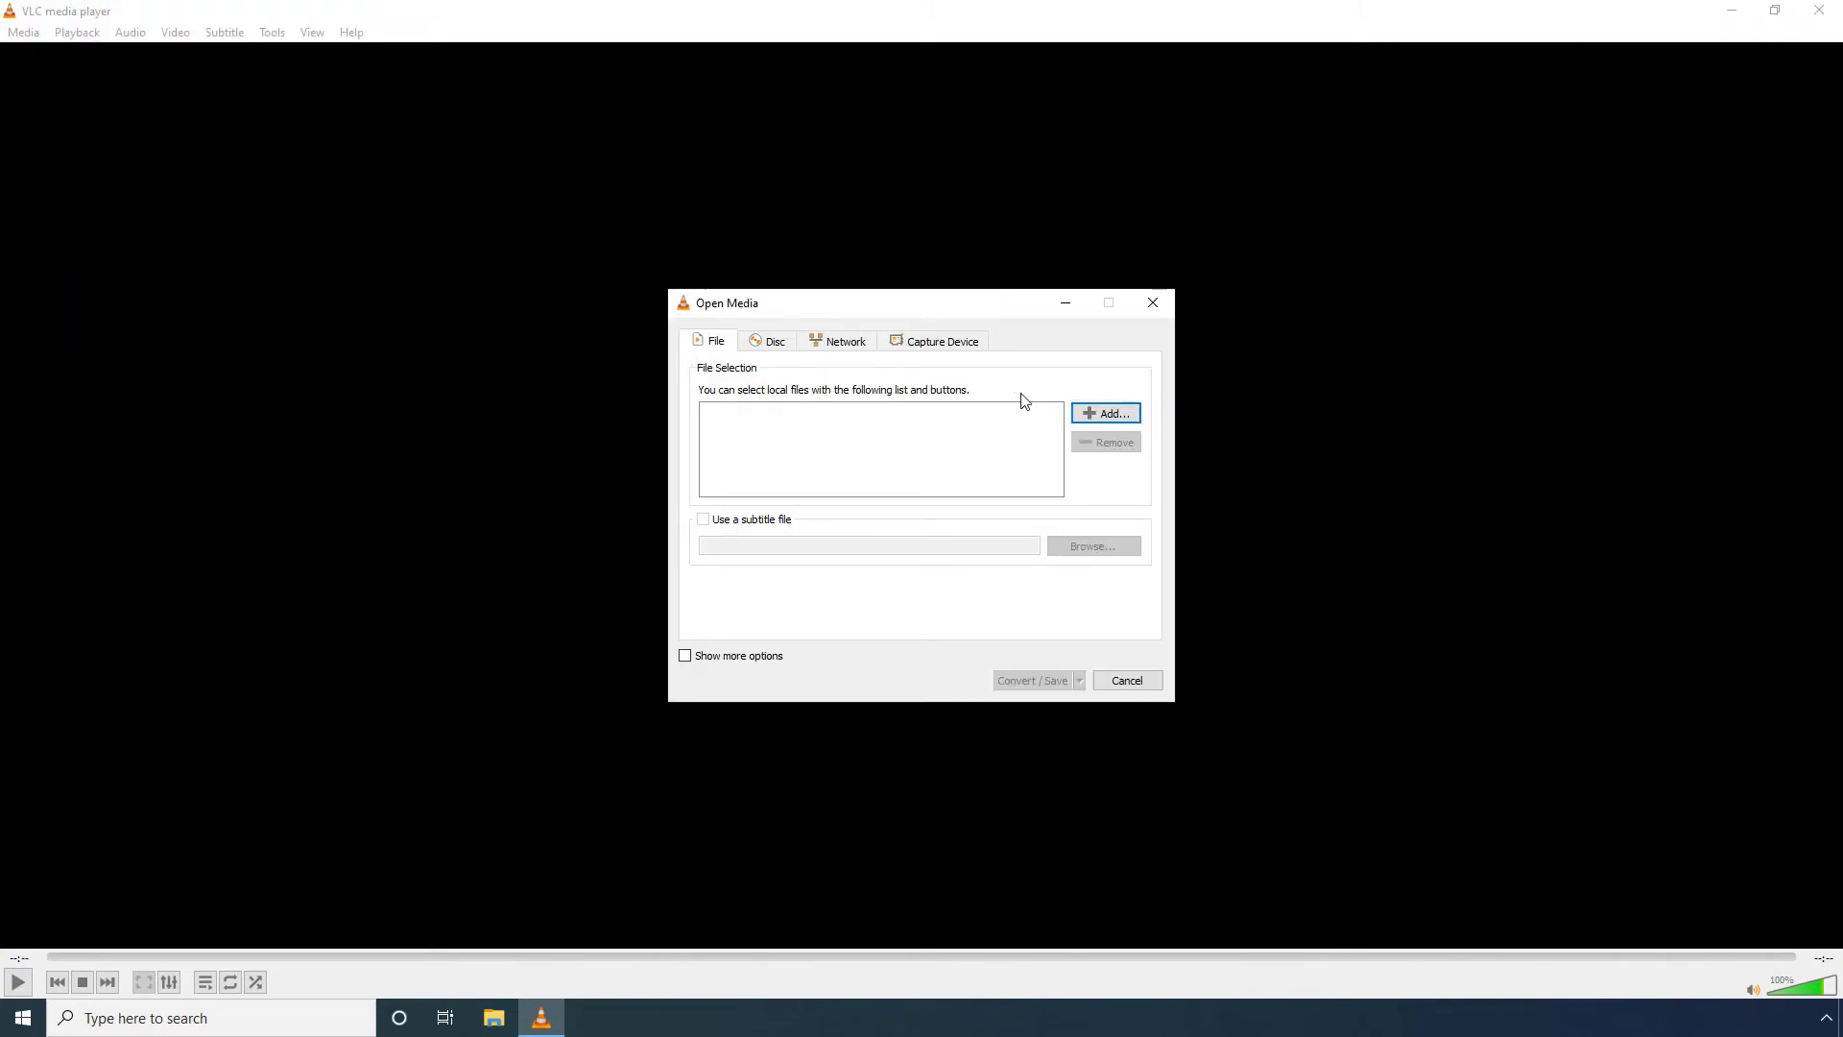
click(1098, 414)
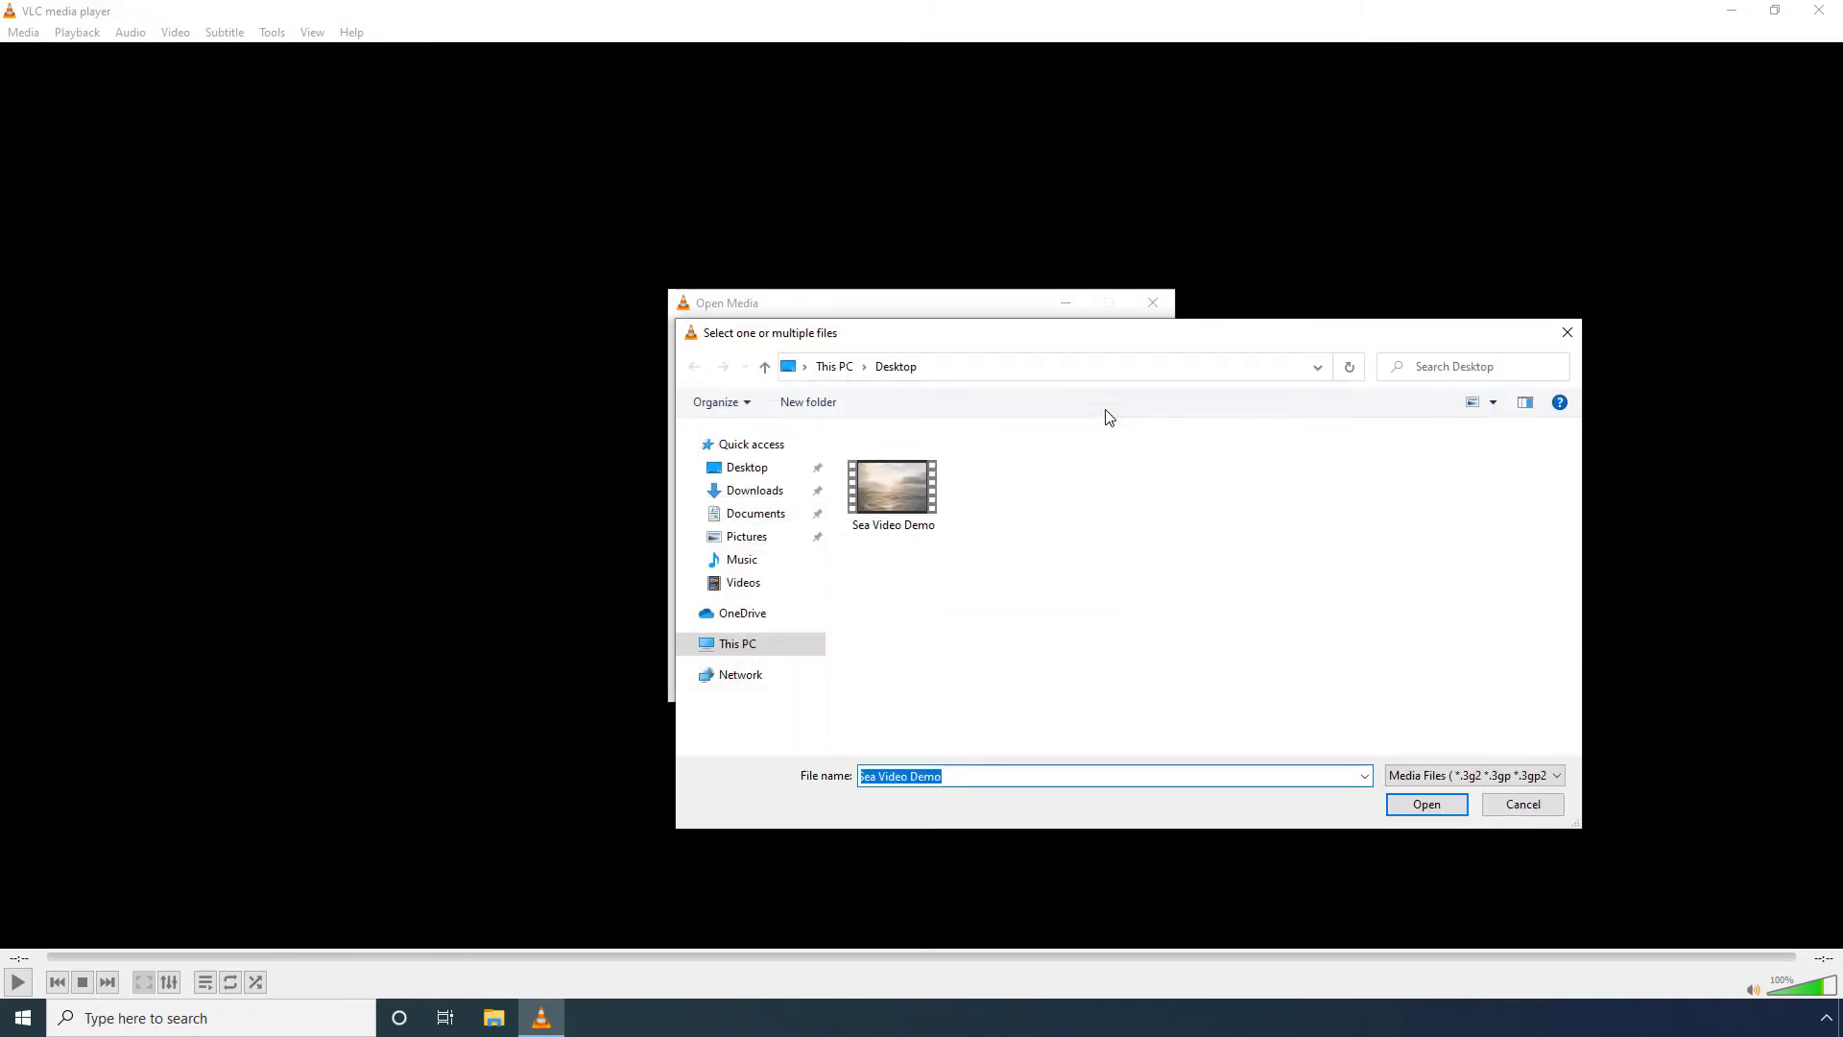
click(879, 479)
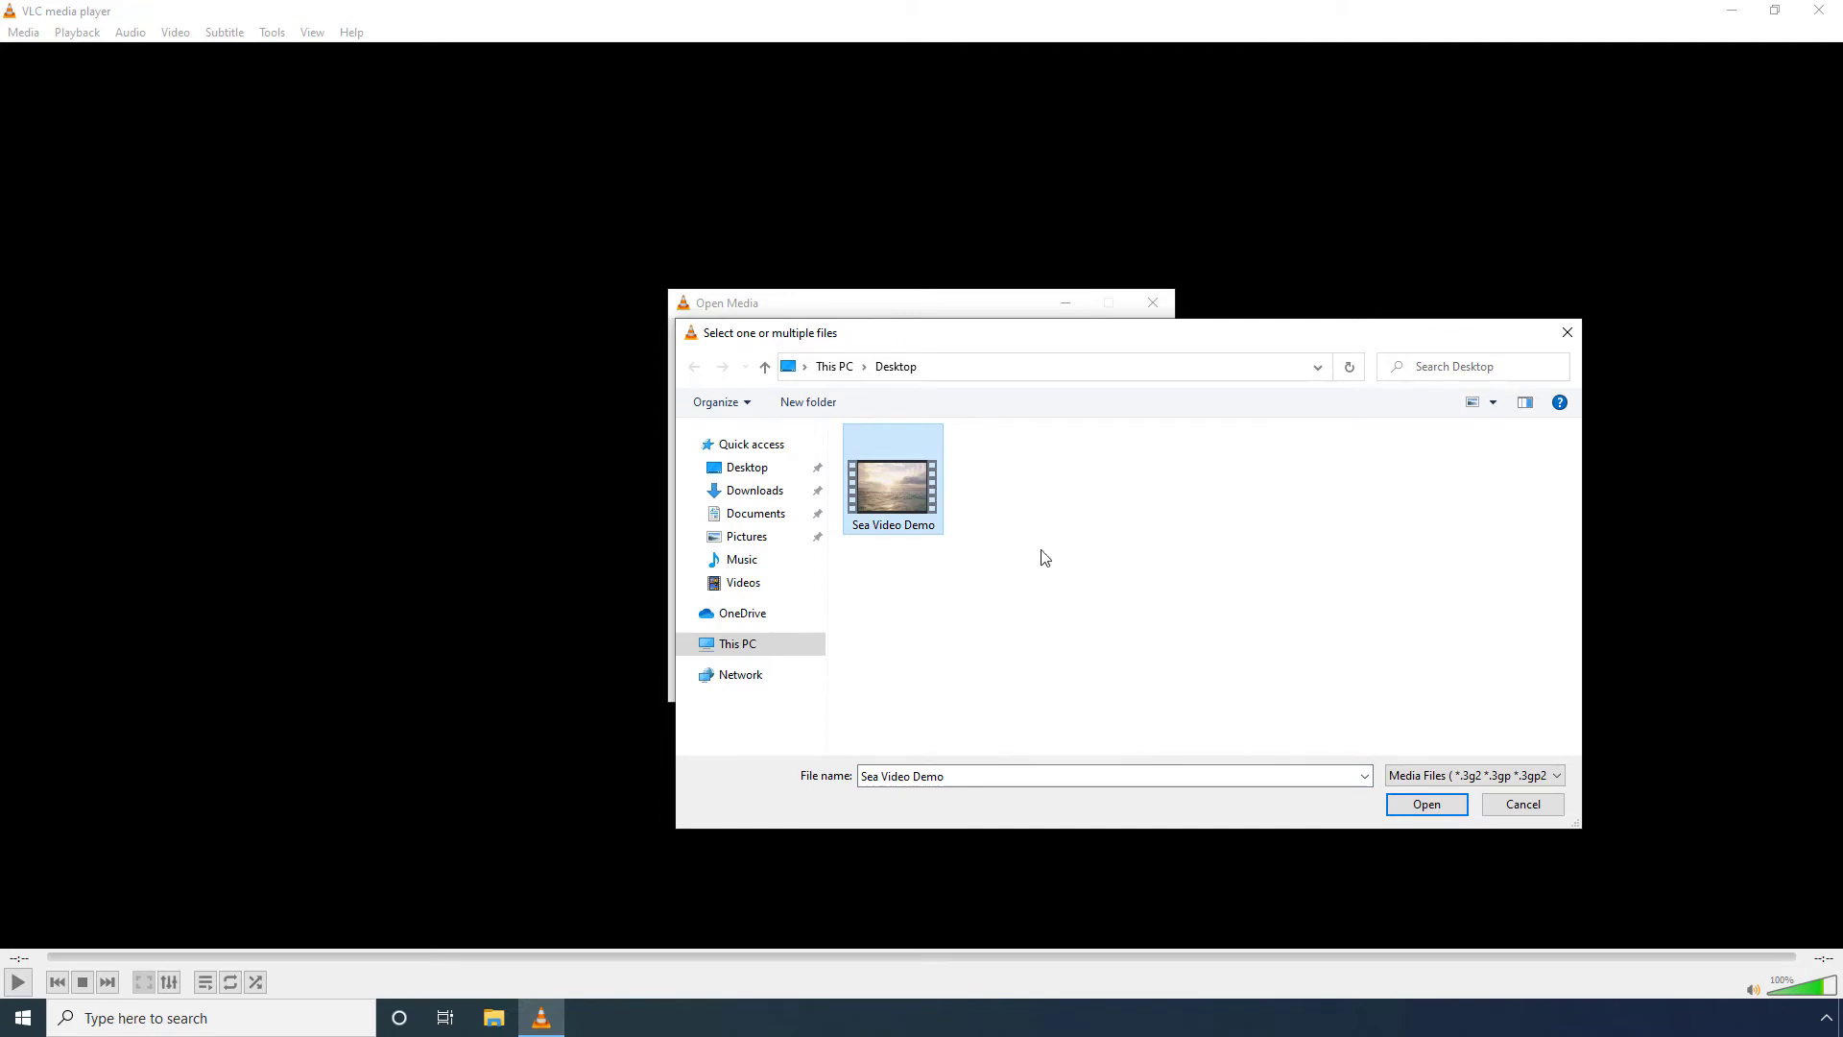
click(1431, 804)
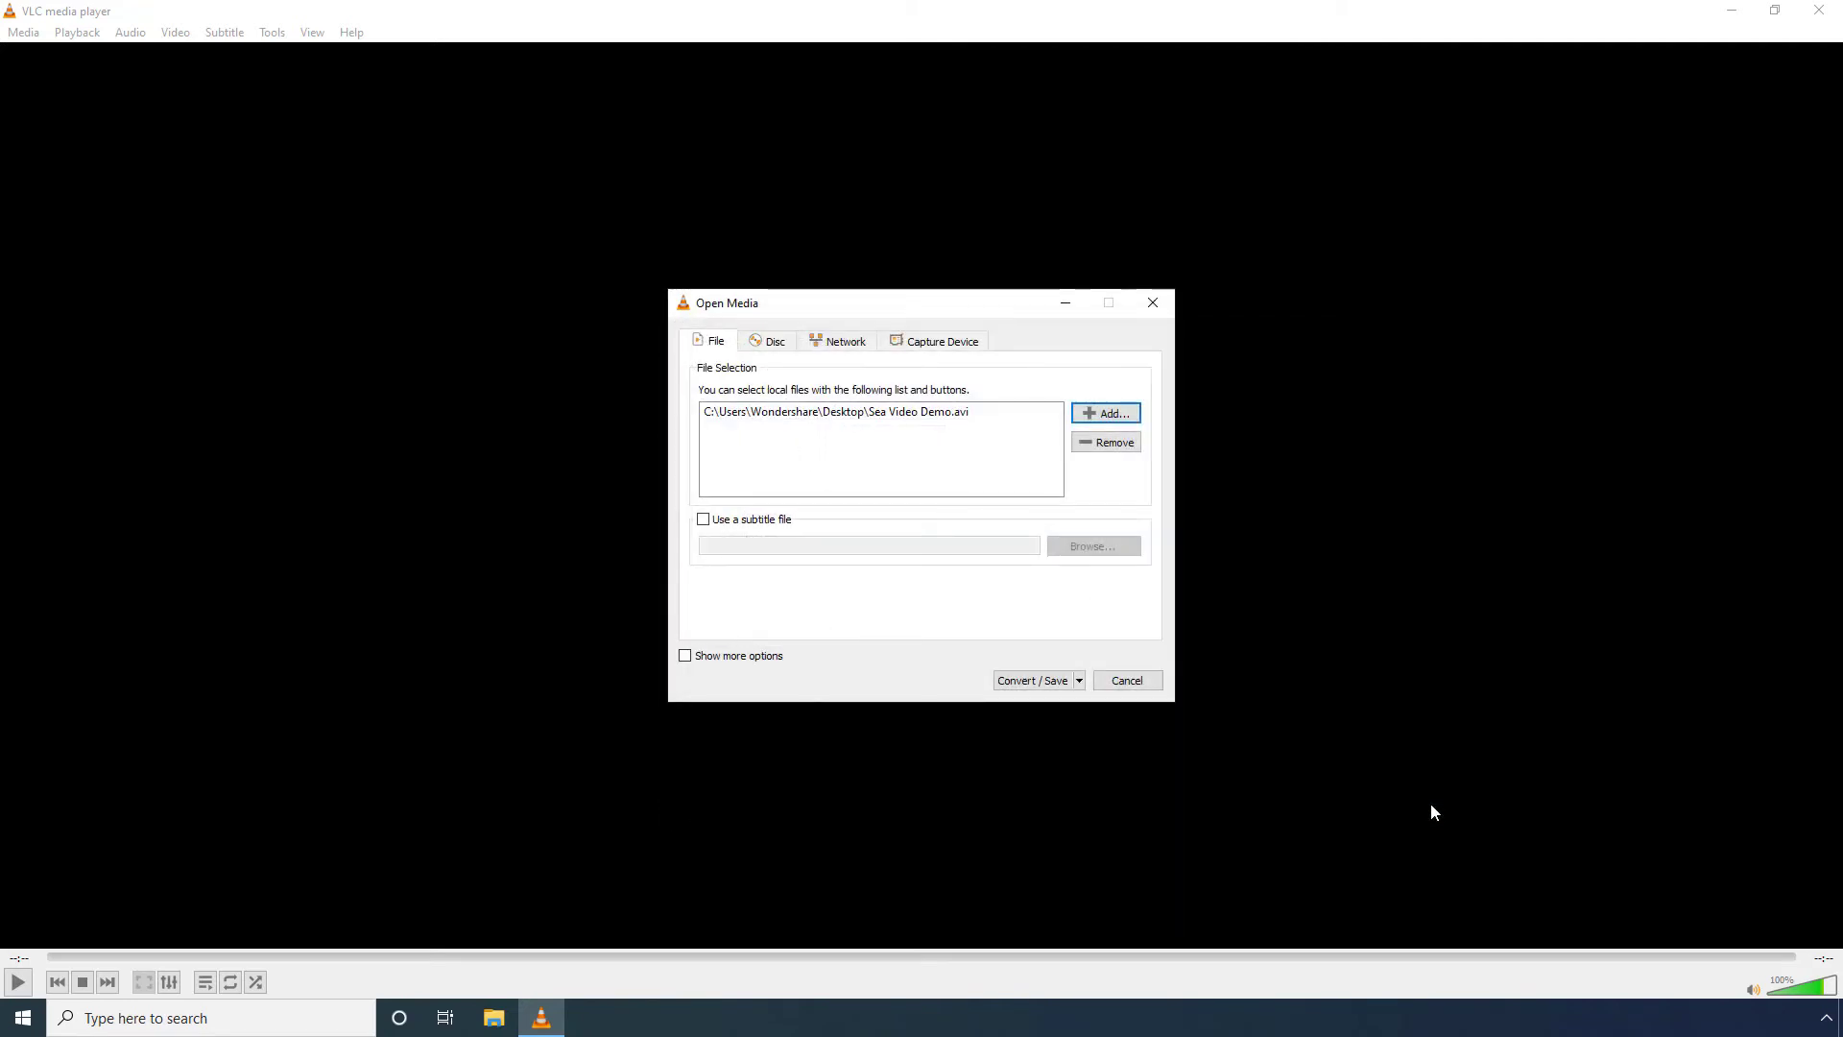
click(1050, 682)
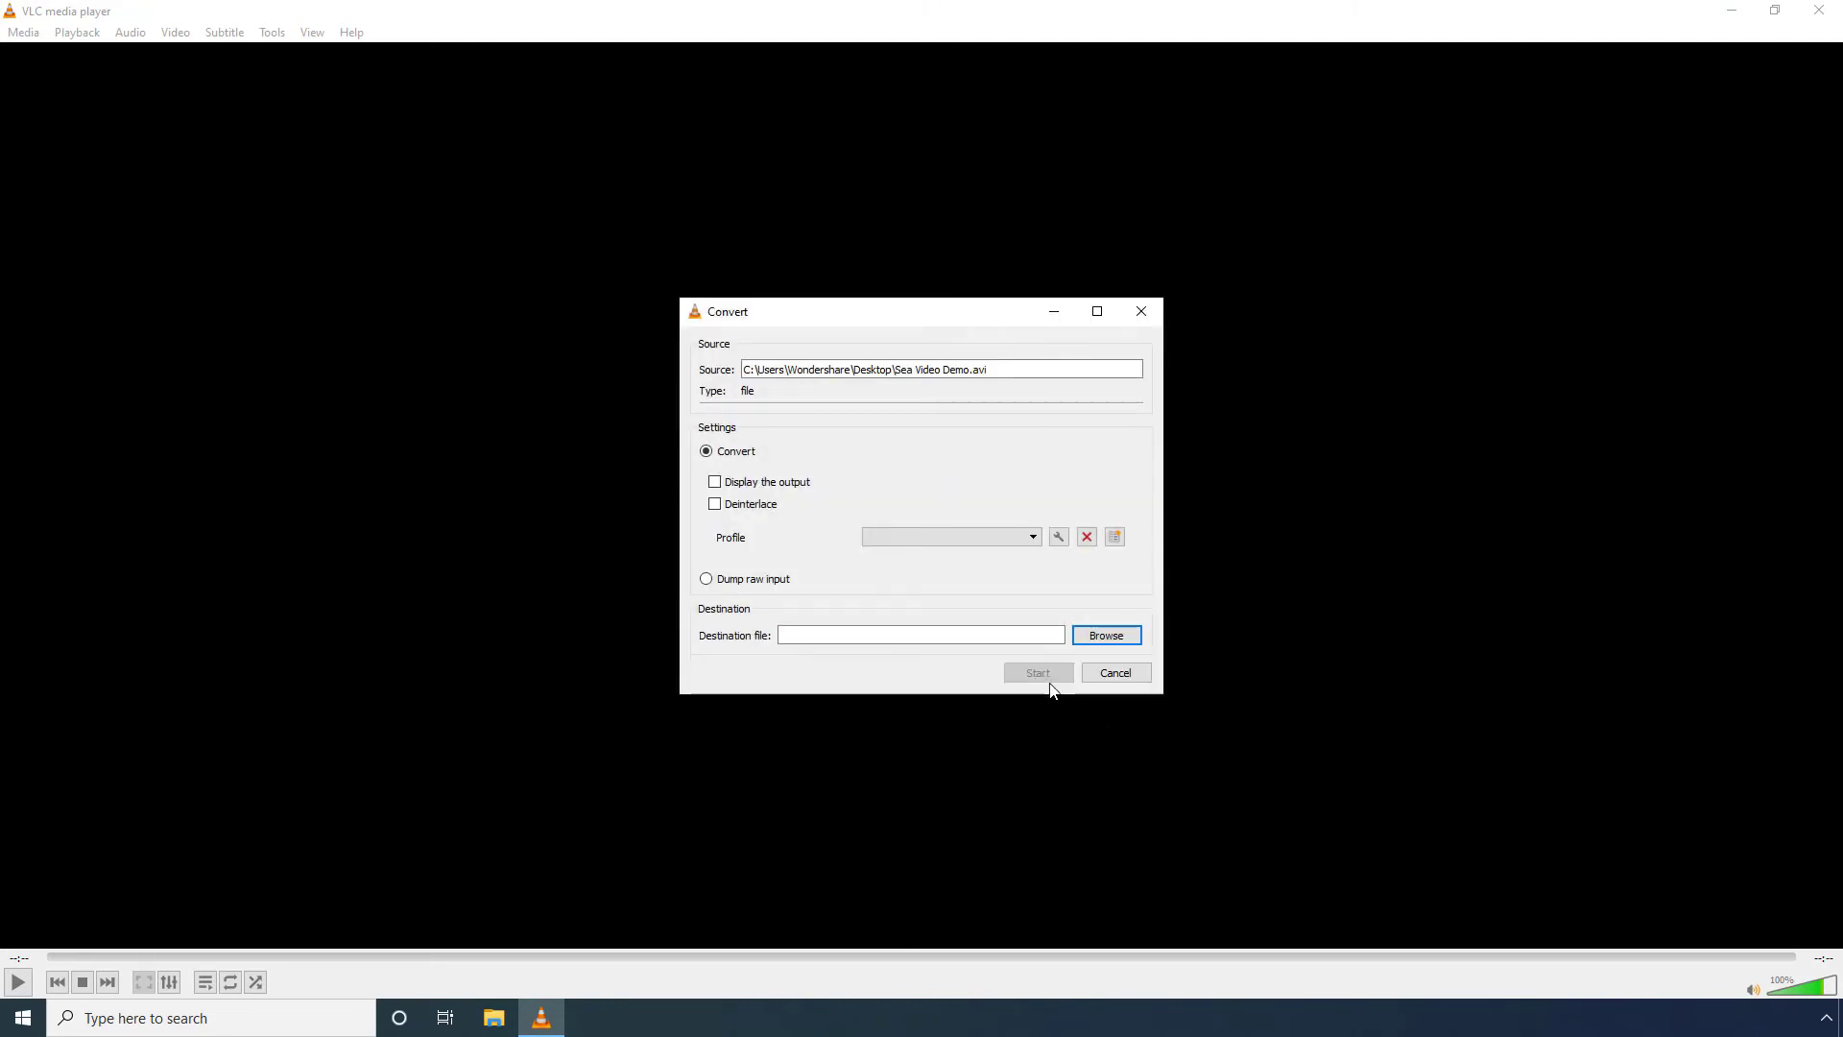
- Start a new conversion profile named CustomProf and enable video in its video codec settings
click(1059, 537)
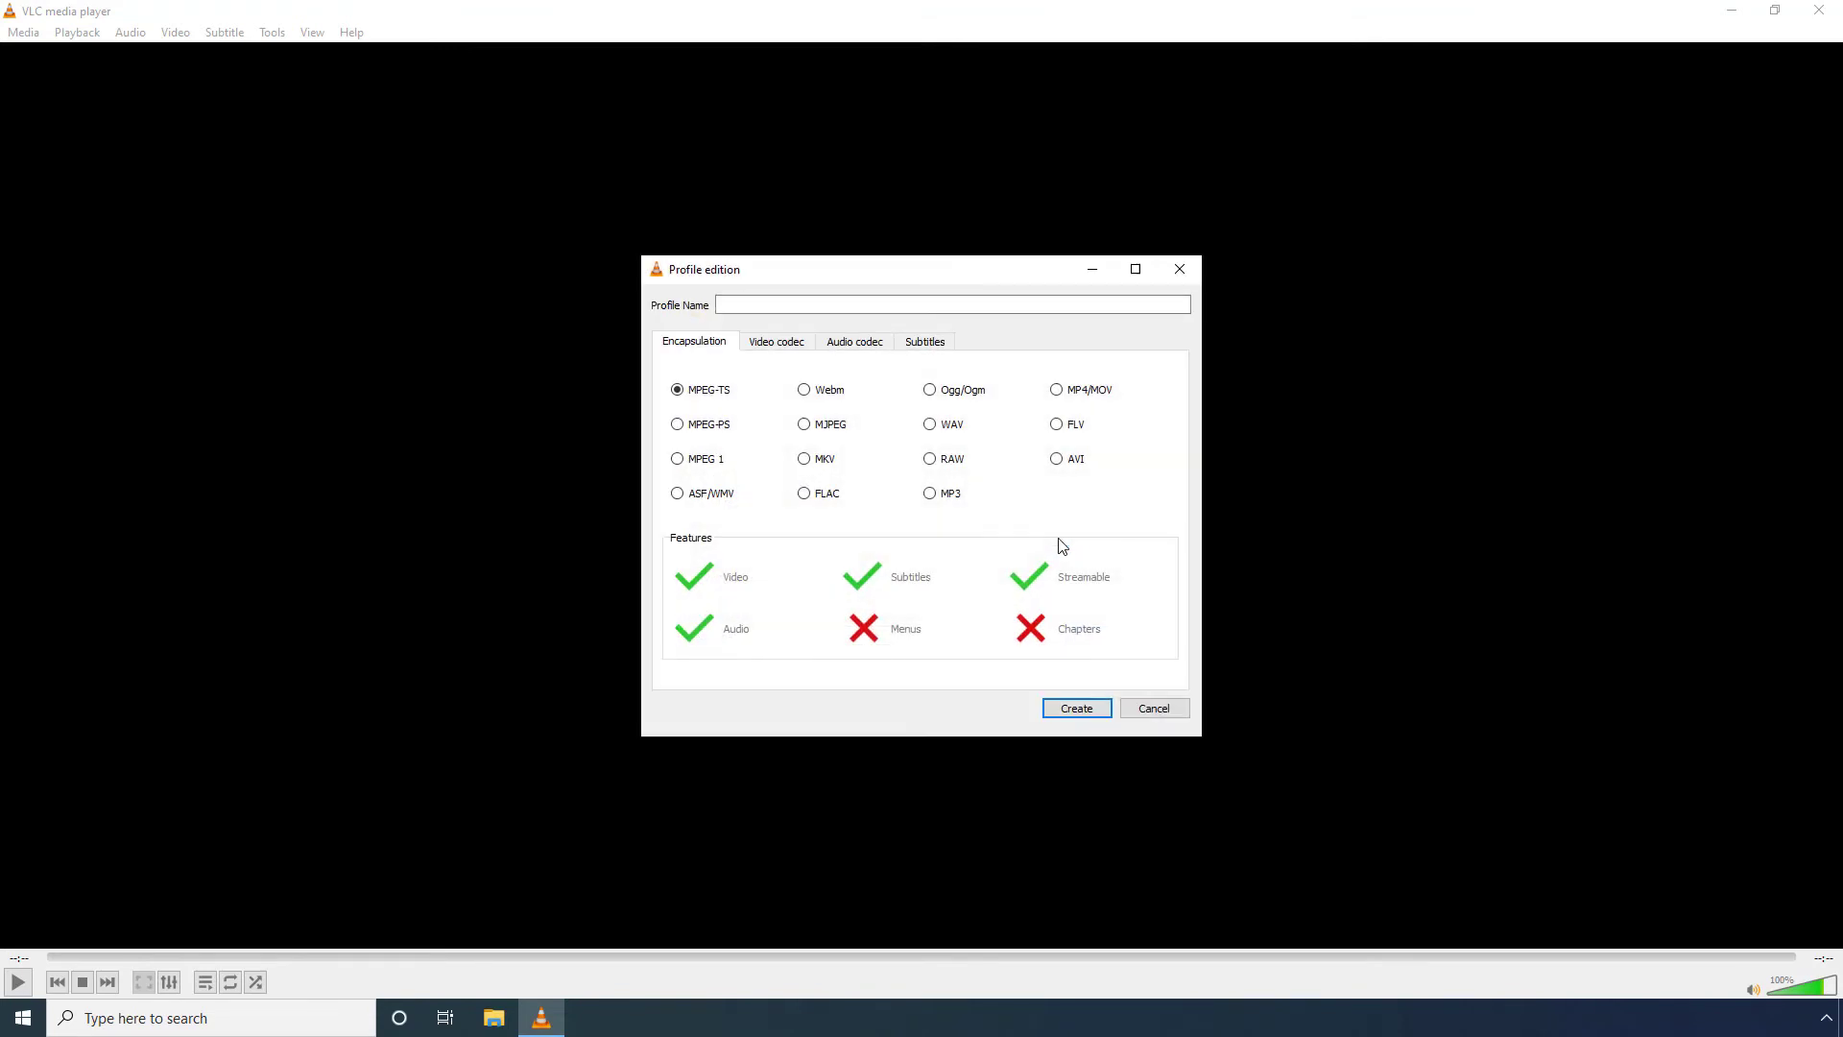
click(781, 351)
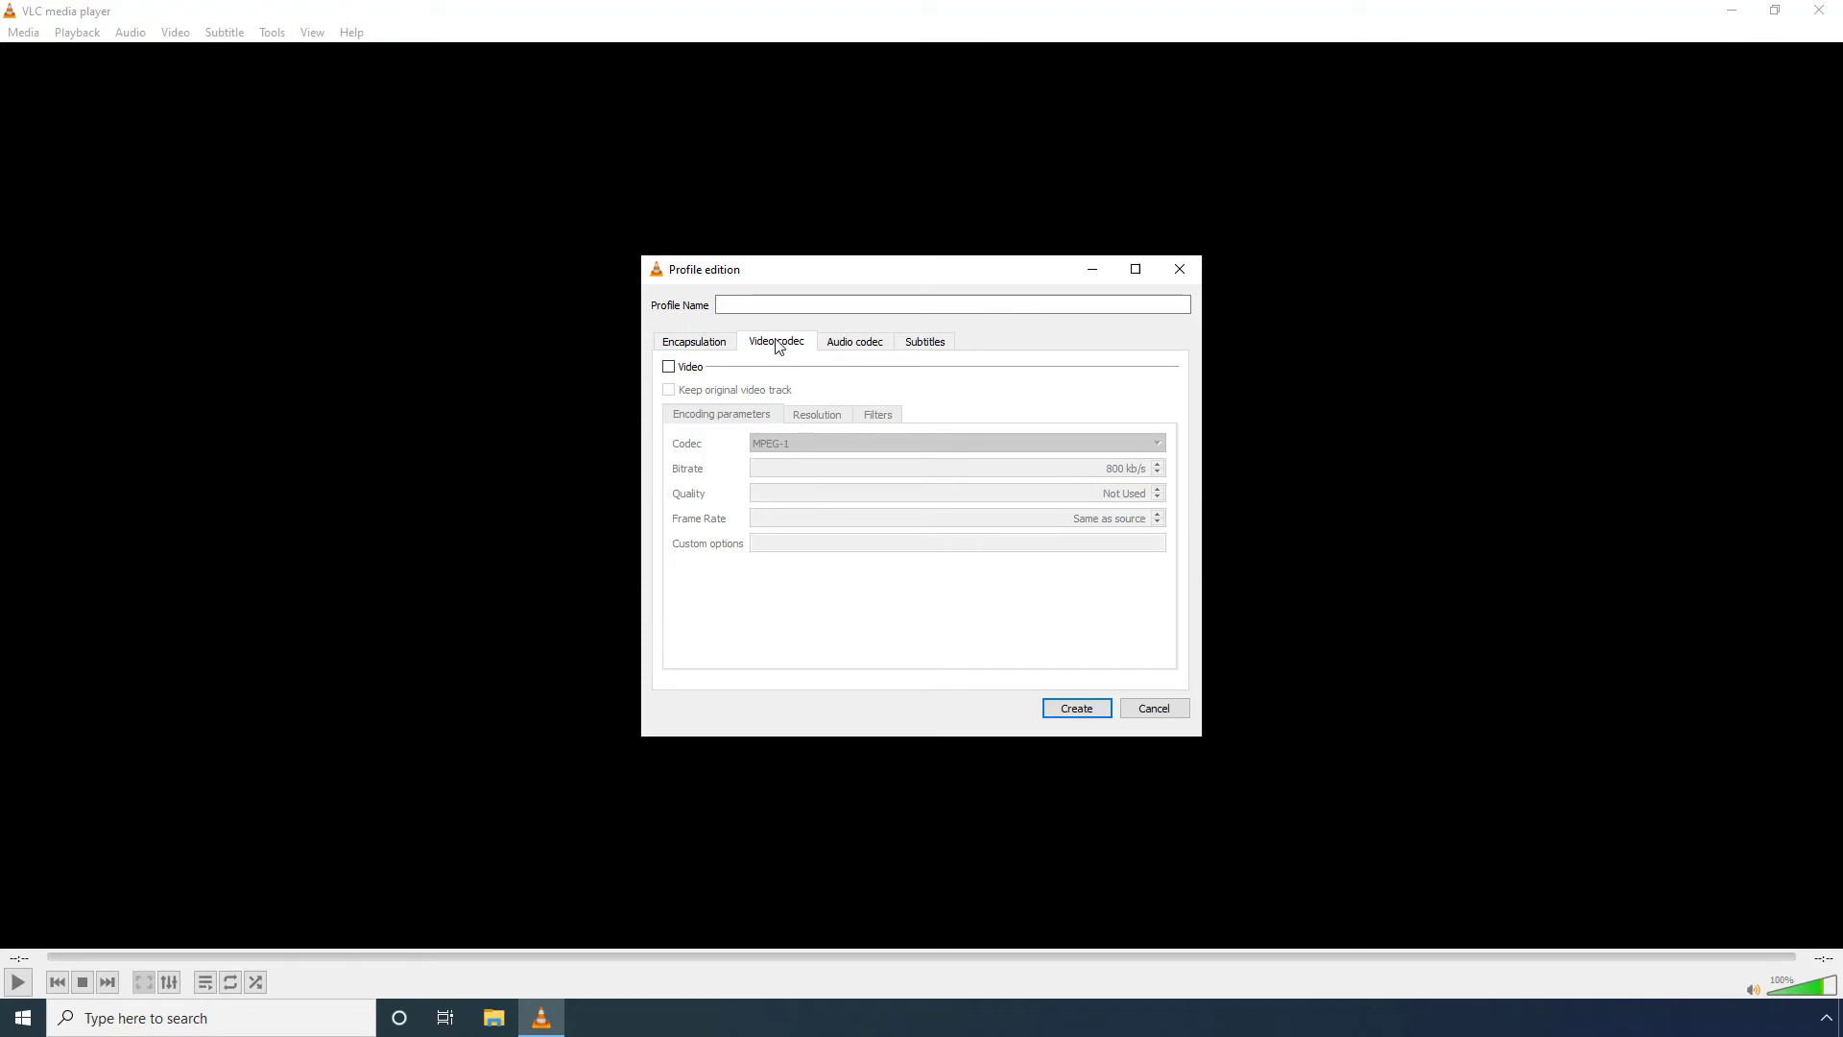
click(771, 309)
text(CustomProf)
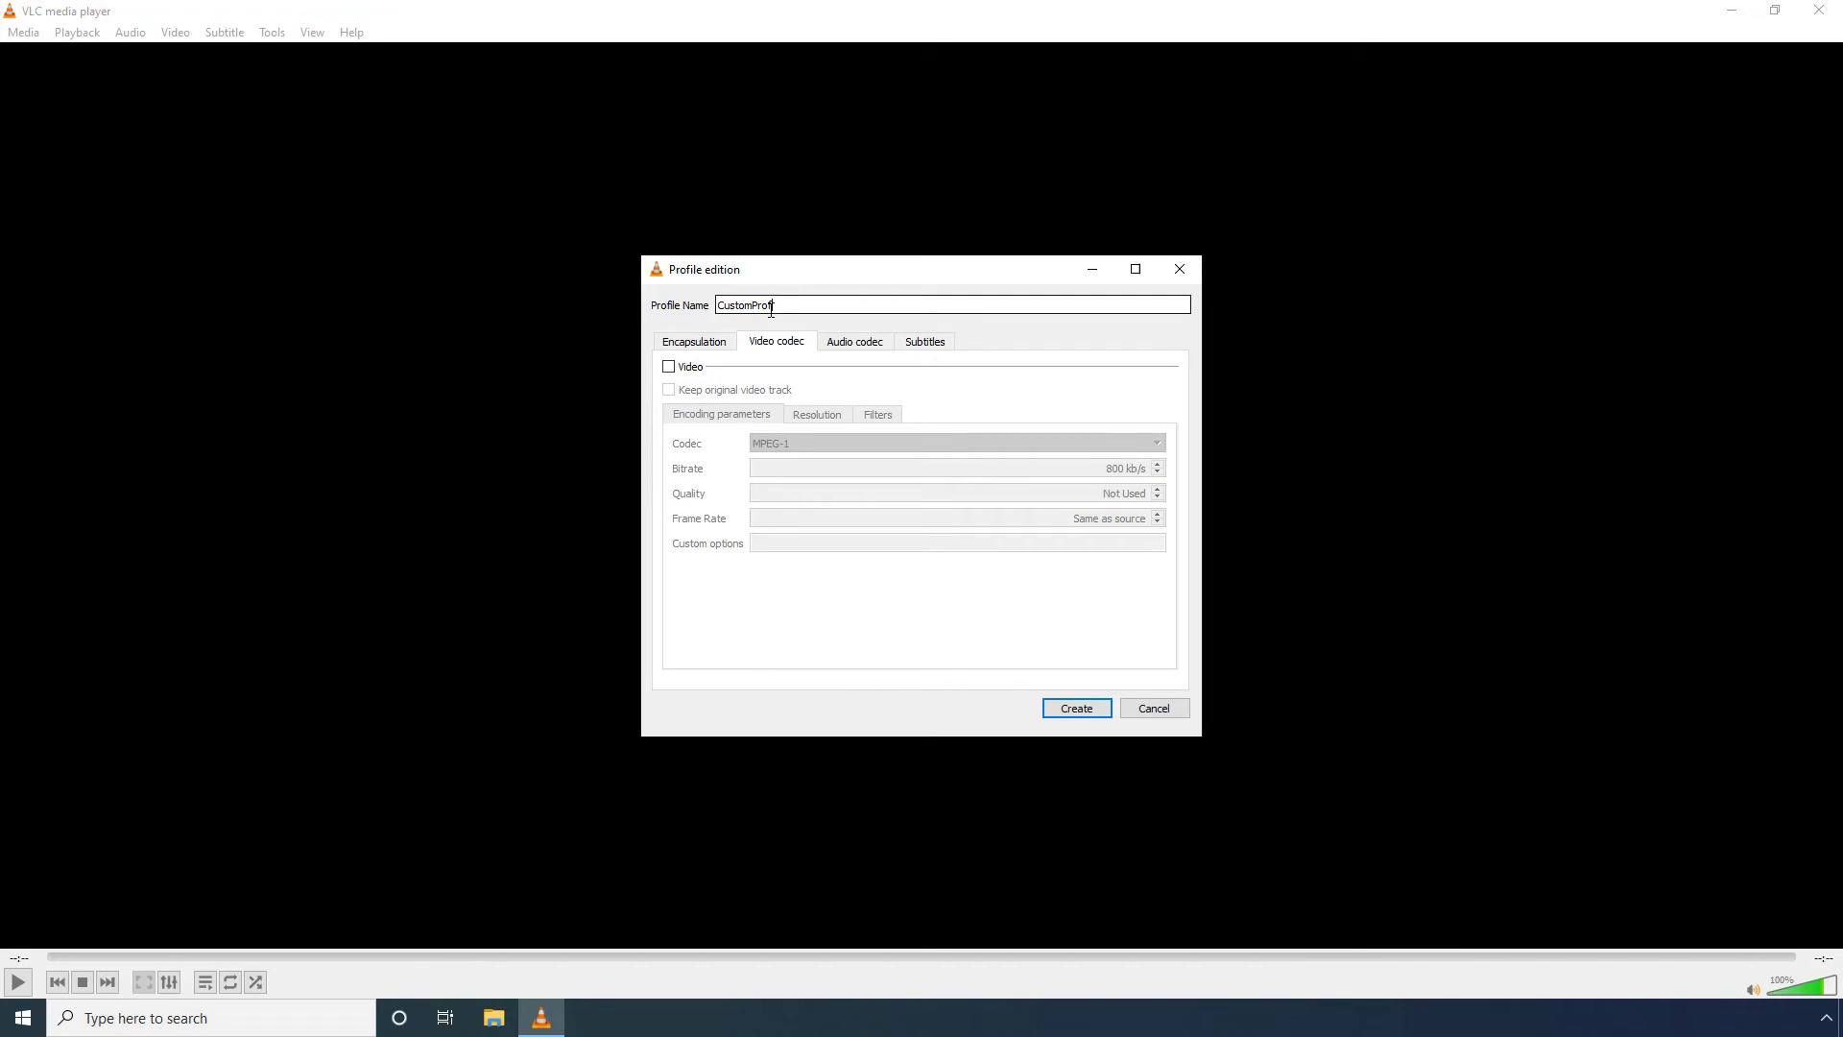
click(669, 368)
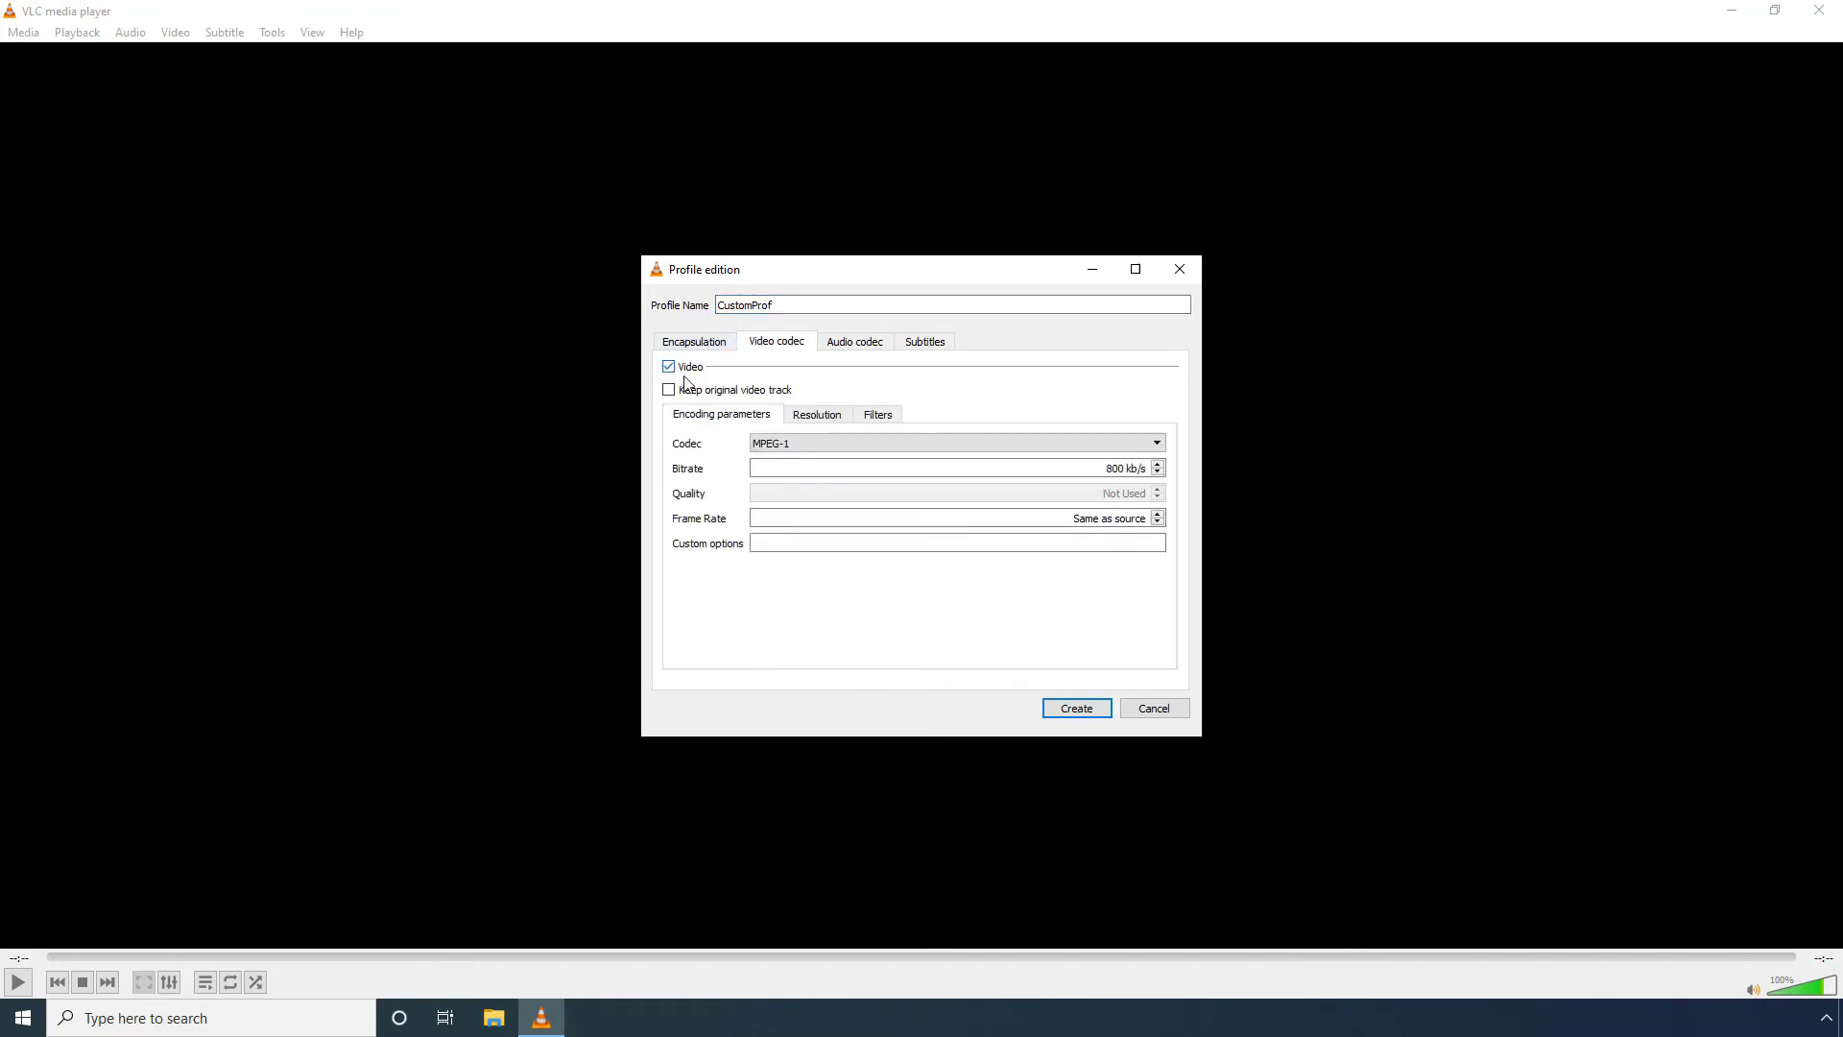
- Set the CustomProf video resolution to scale 1 with a frame size of 1920 by 1080, and create the profile
click(809, 423)
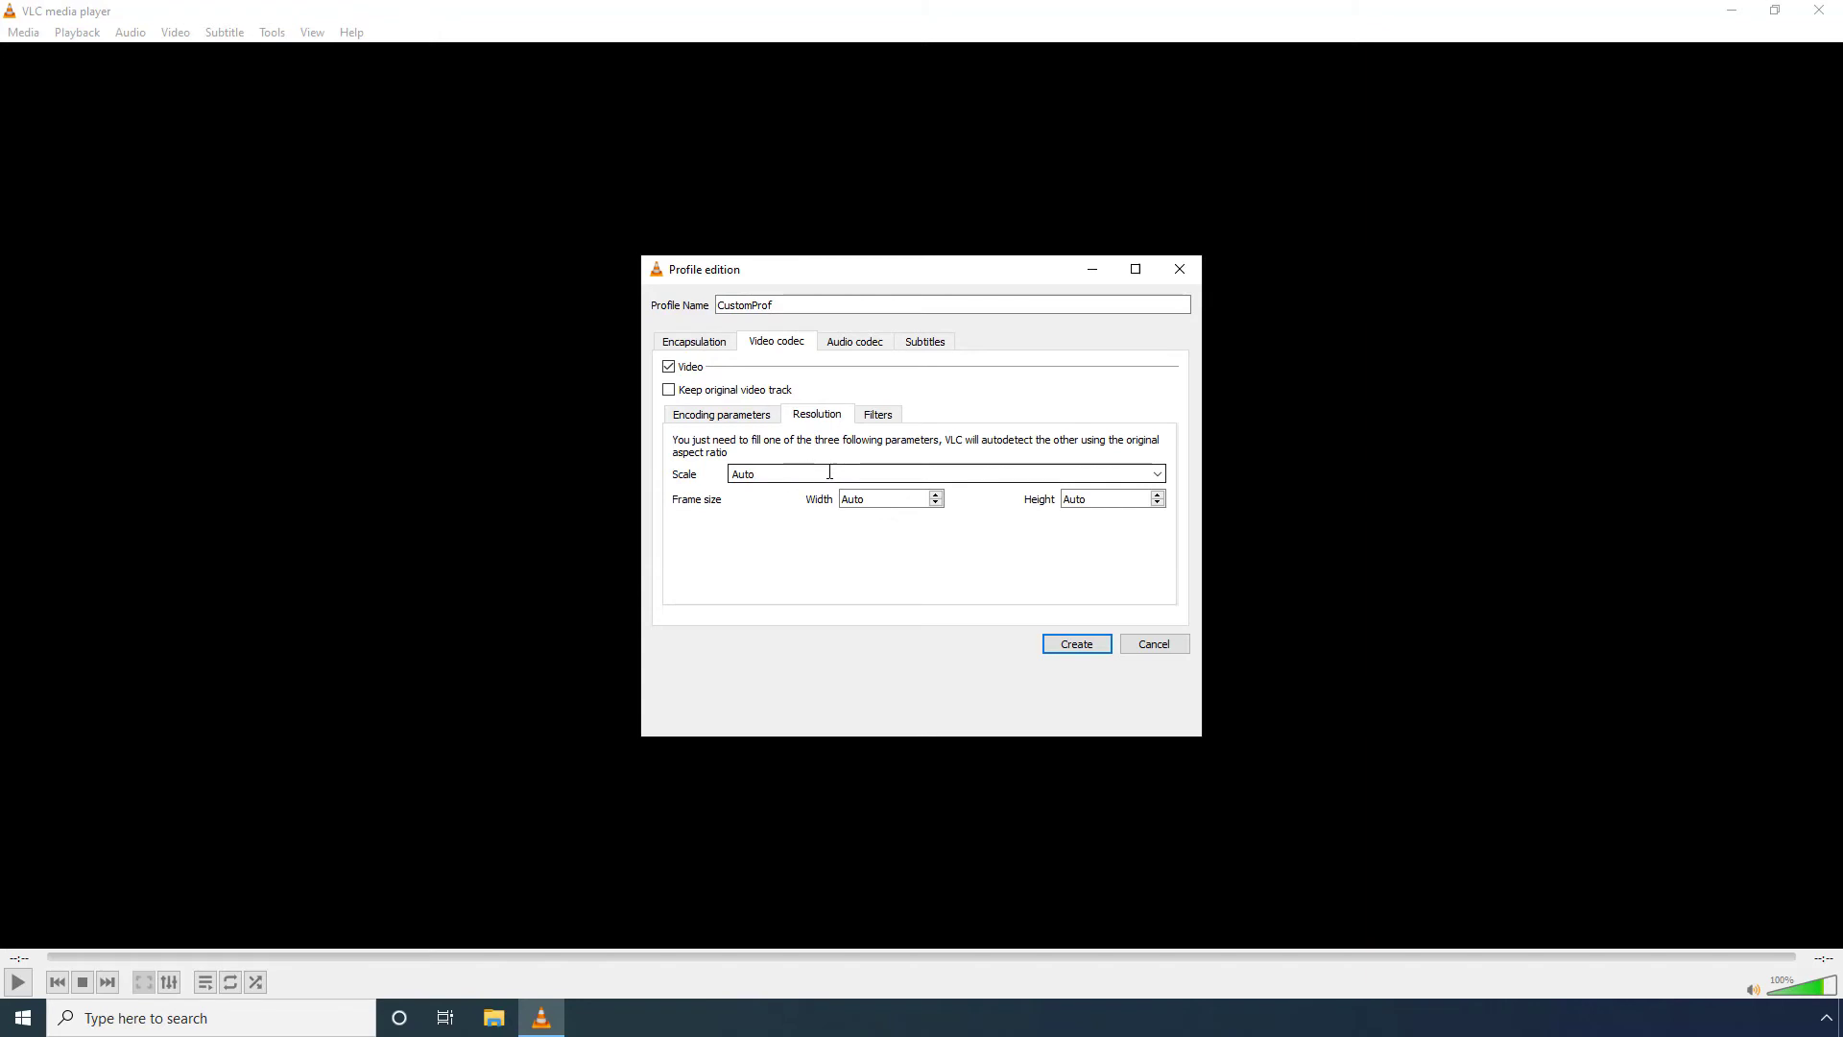
click(1122, 474)
click(1157, 475)
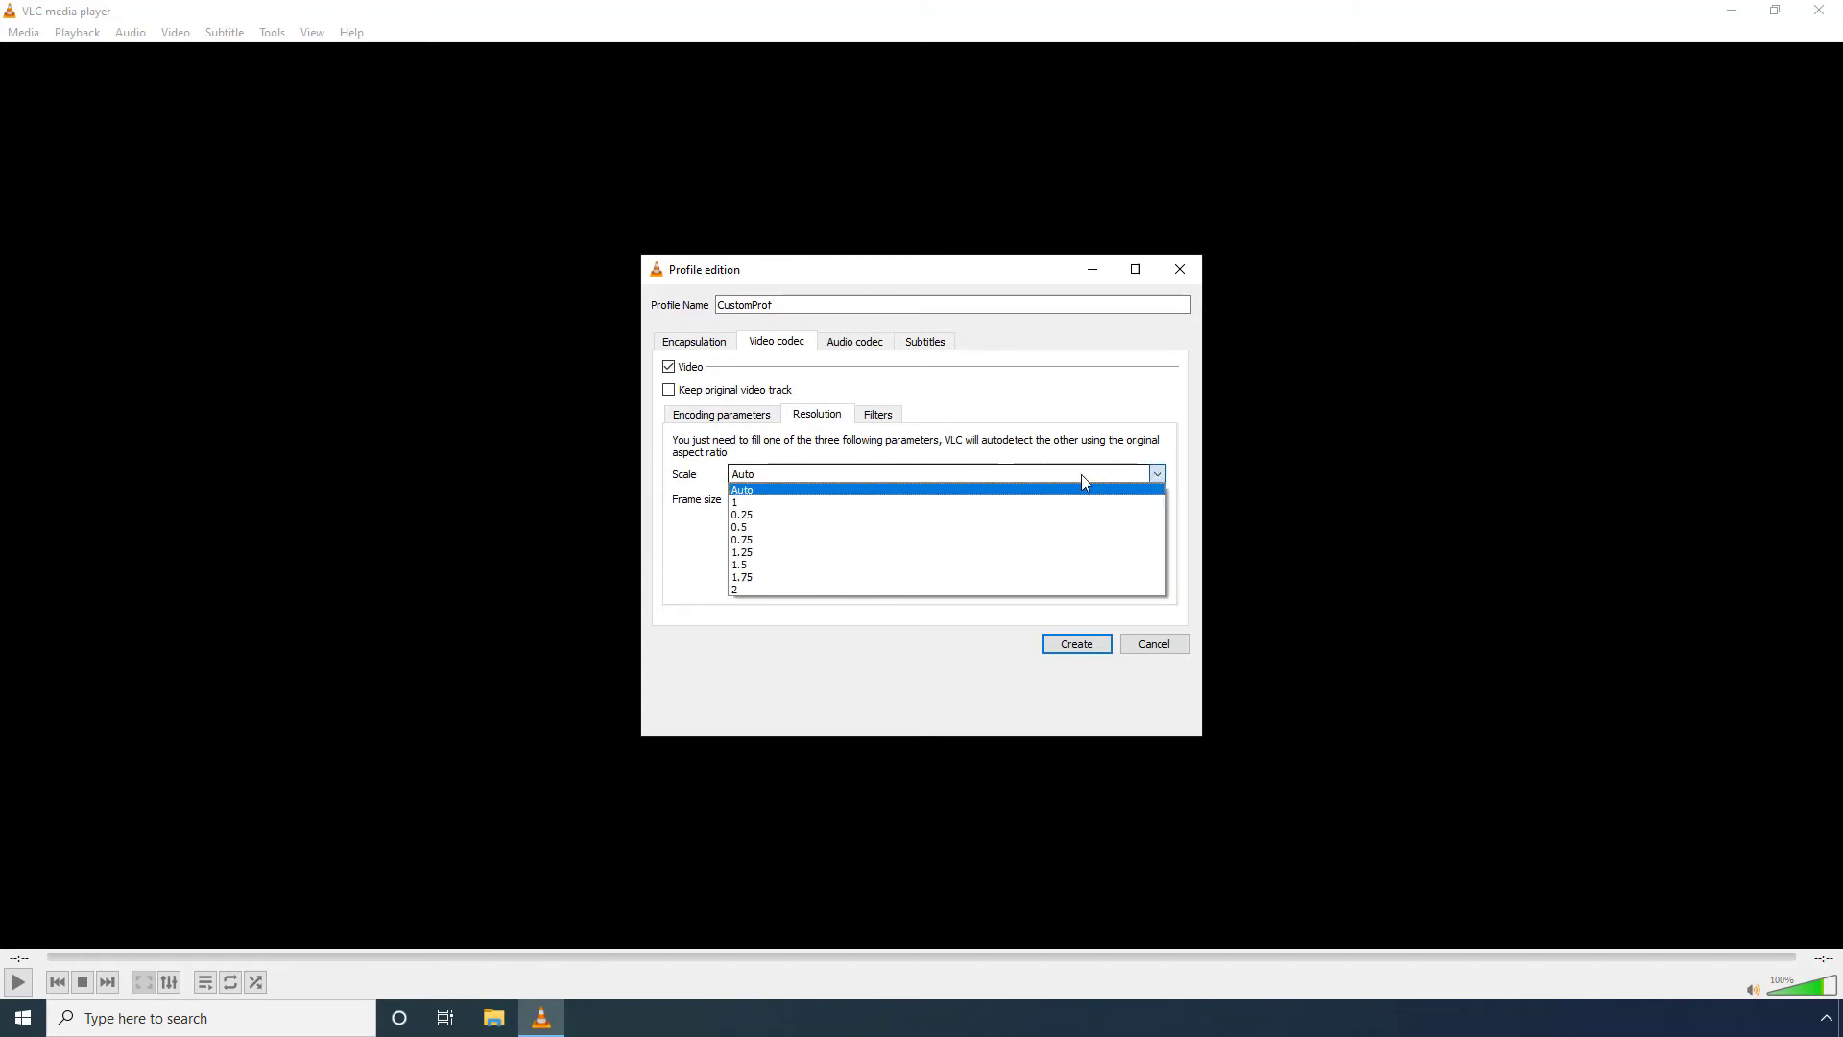
click(739, 502)
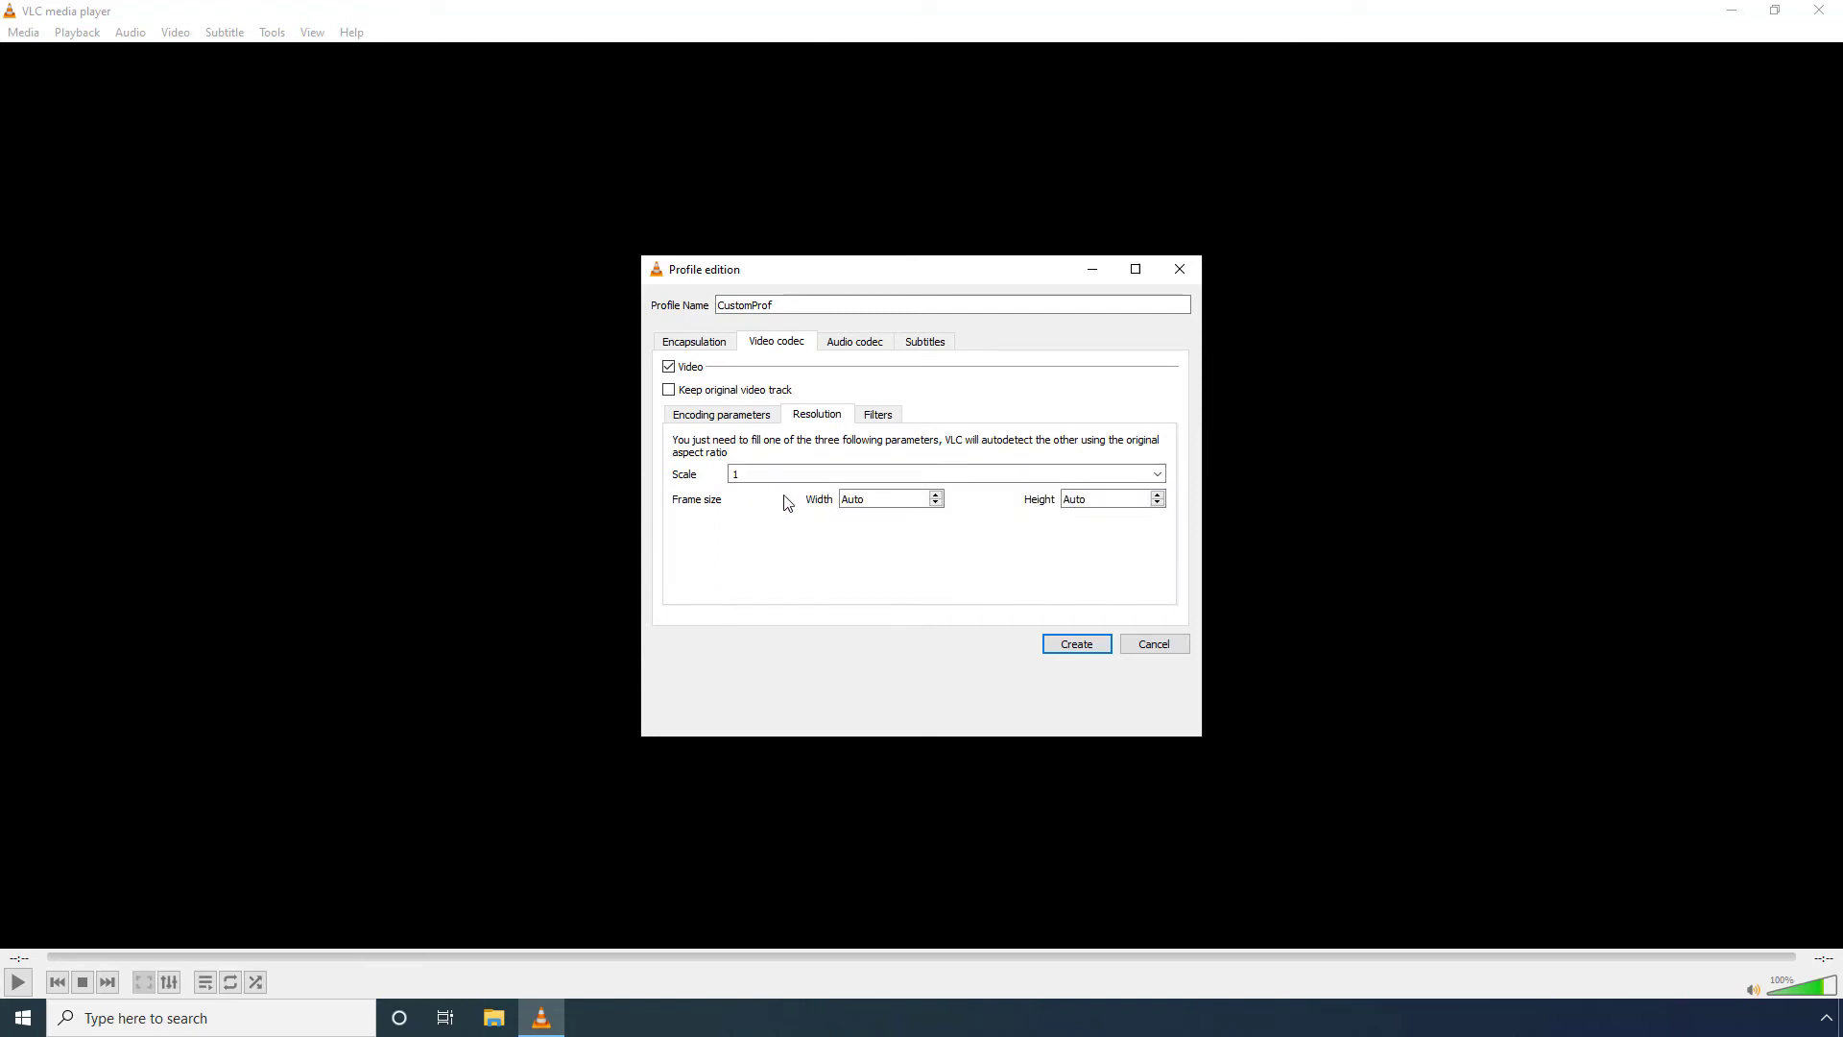
drag(855, 501, 842, 503)
text(1920)
drag(1094, 503, 1063, 506)
text(1080)
click(1082, 647)
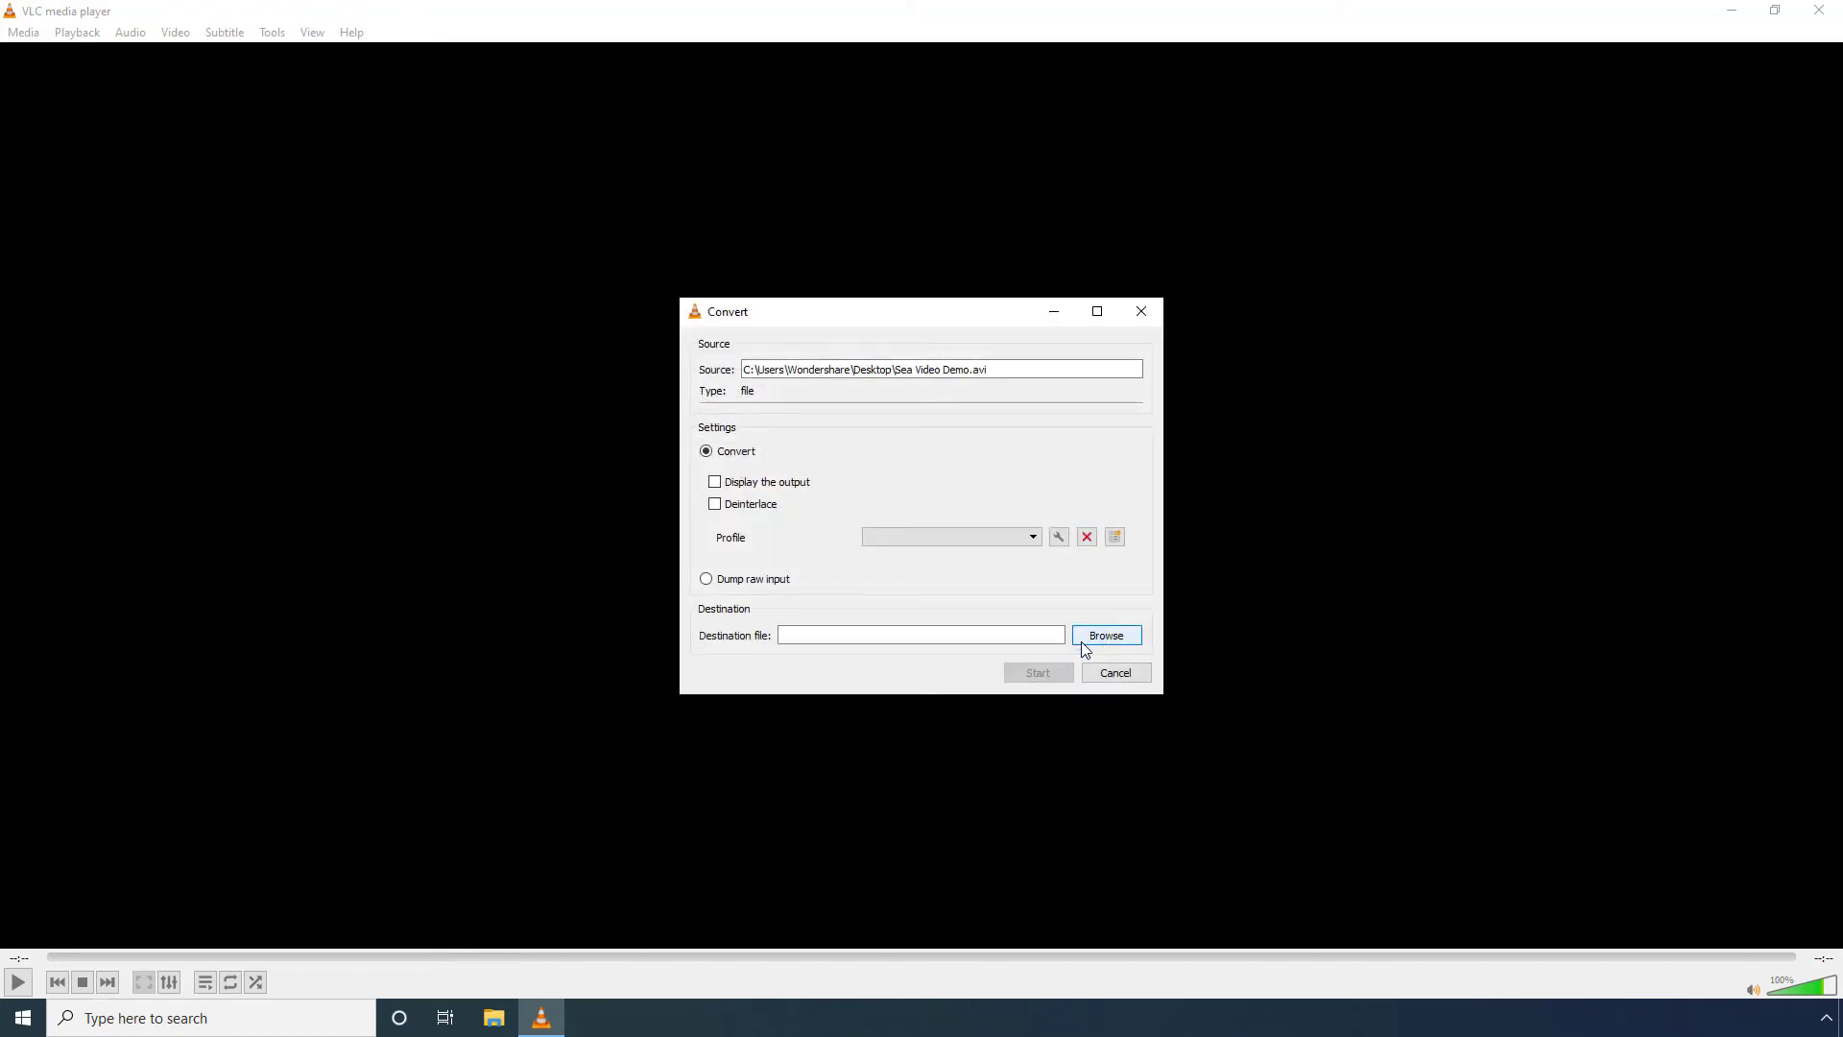
- Convert the source with the CustomProf profile, saving it to the Desktop as Sea Video Demo (Compressed).ts
click(1010, 539)
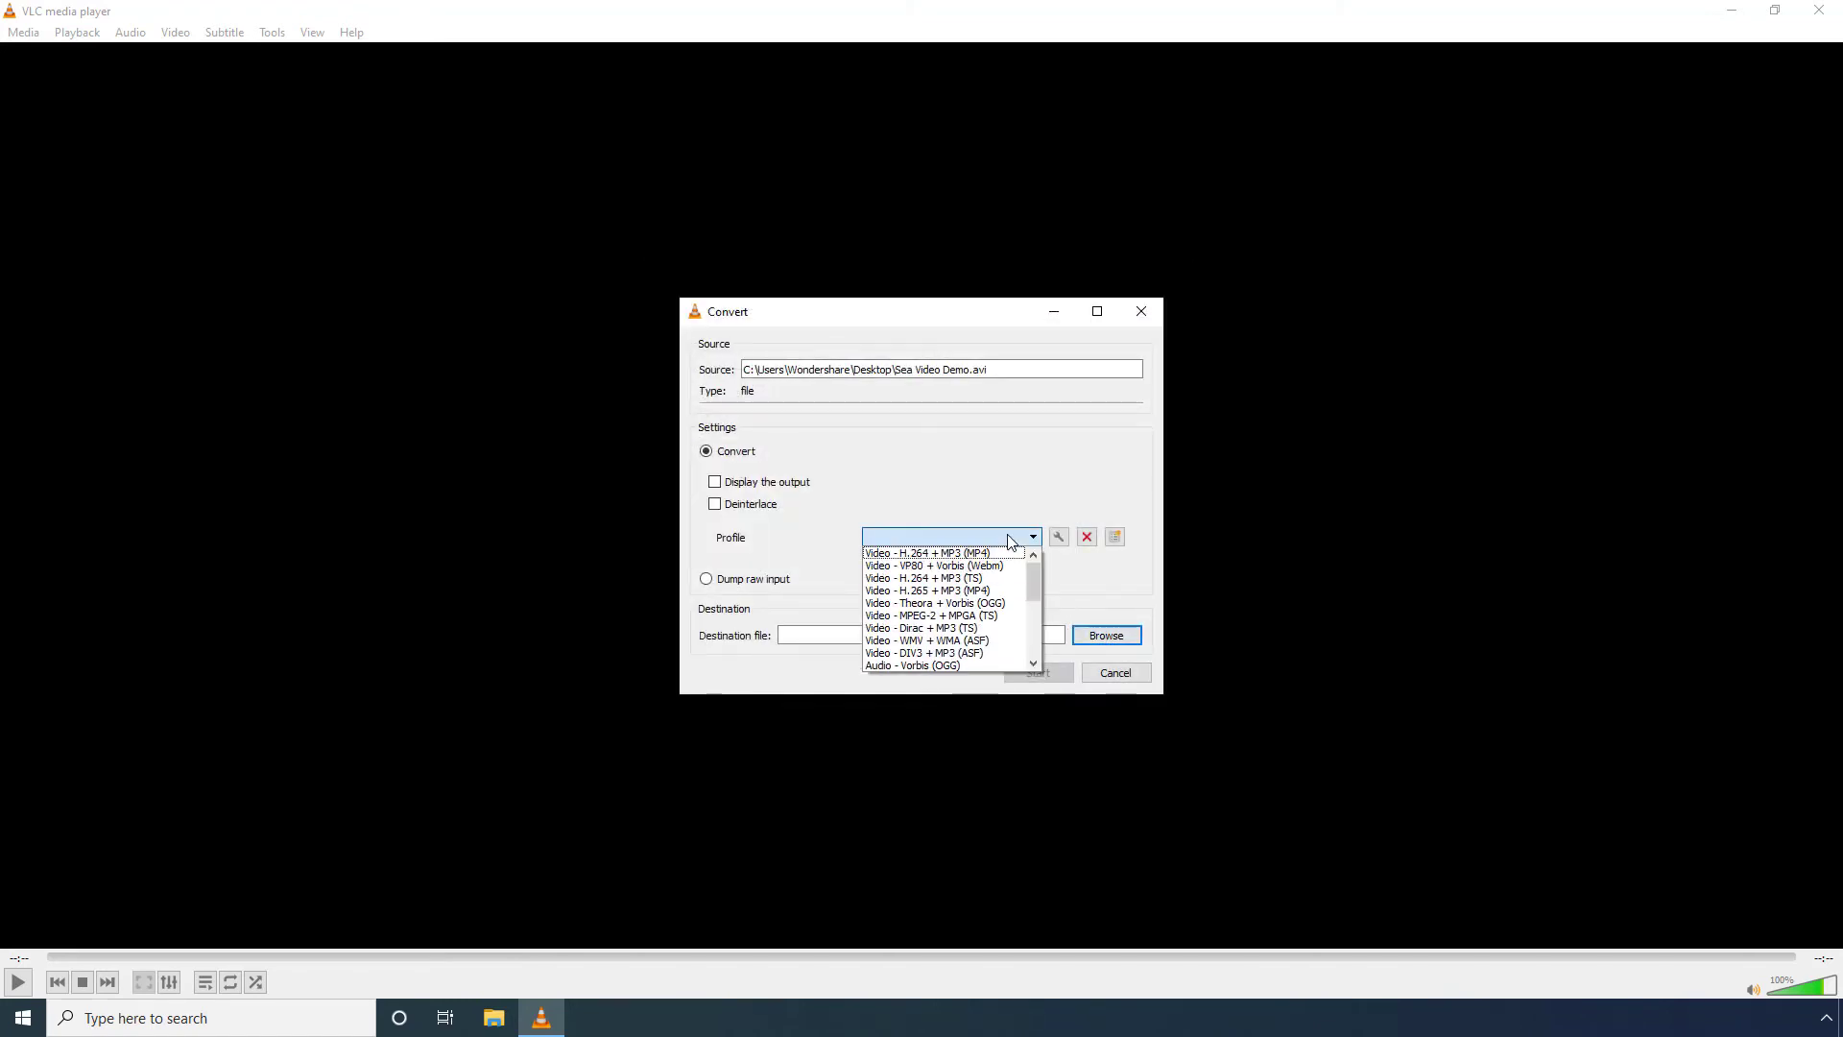
drag(1029, 568, 1033, 638)
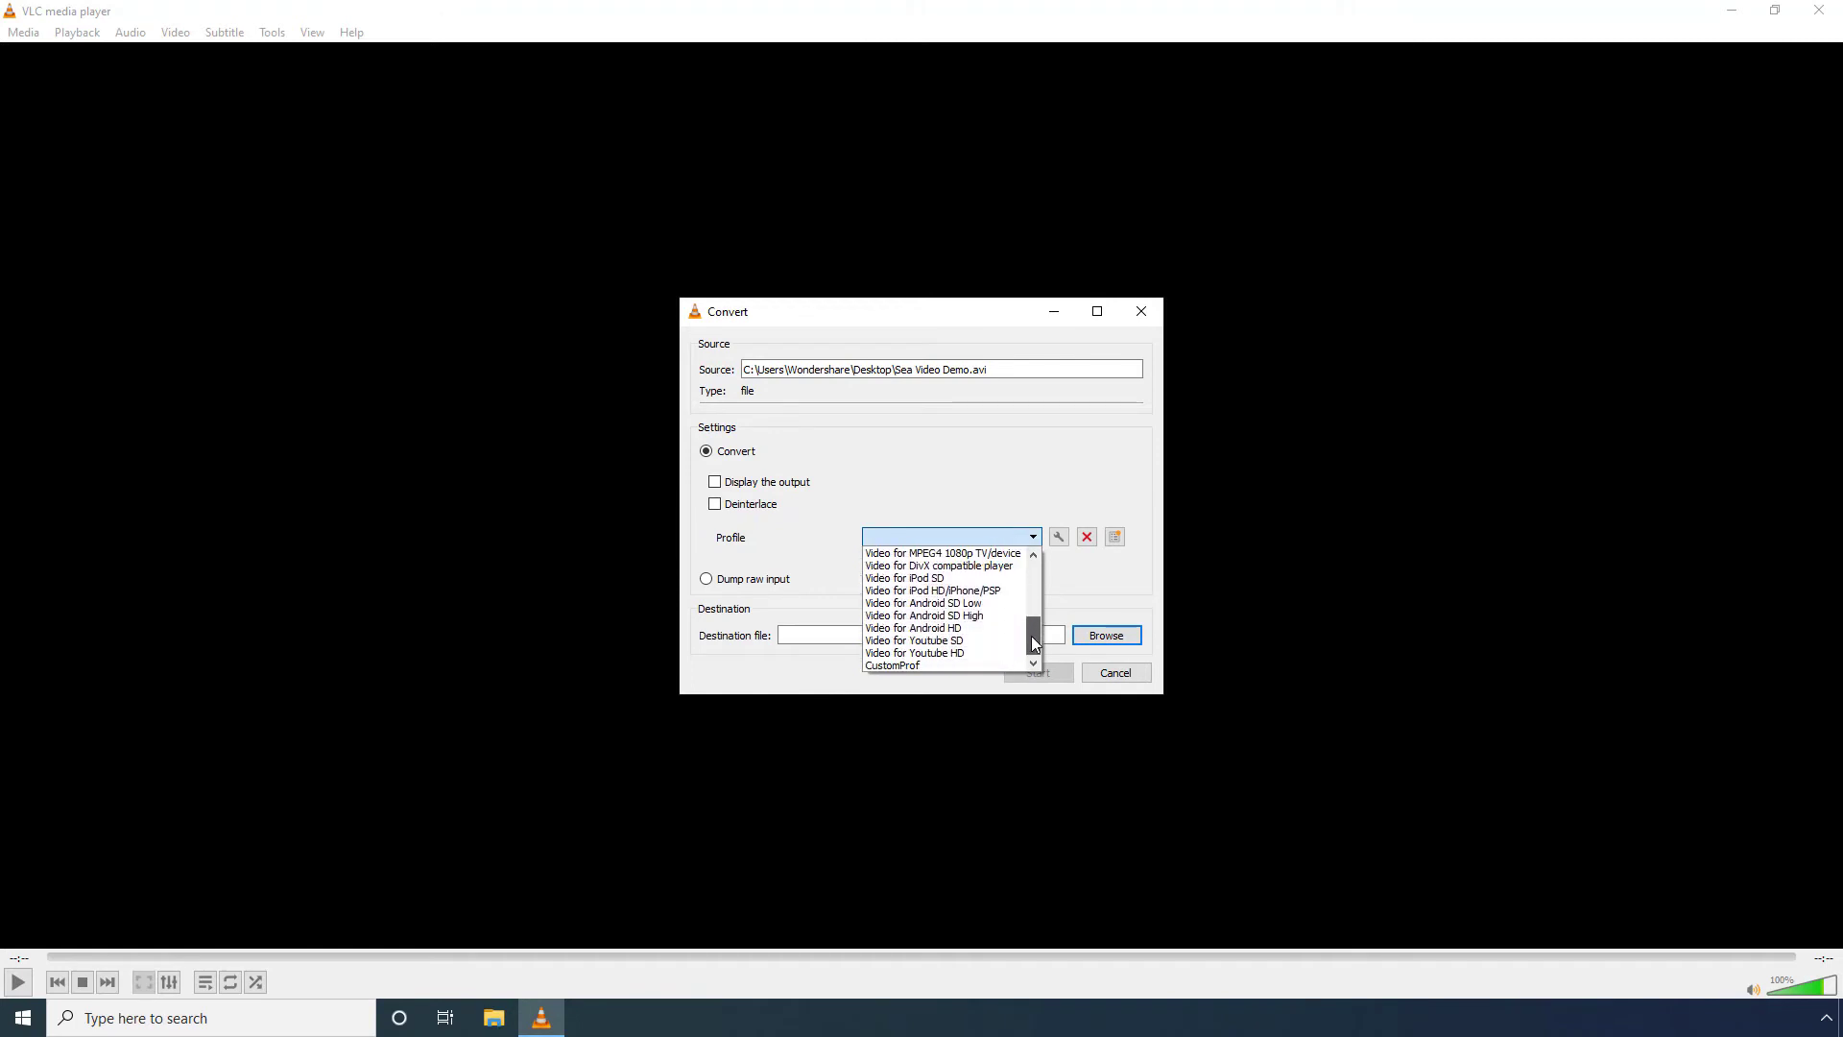
click(916, 664)
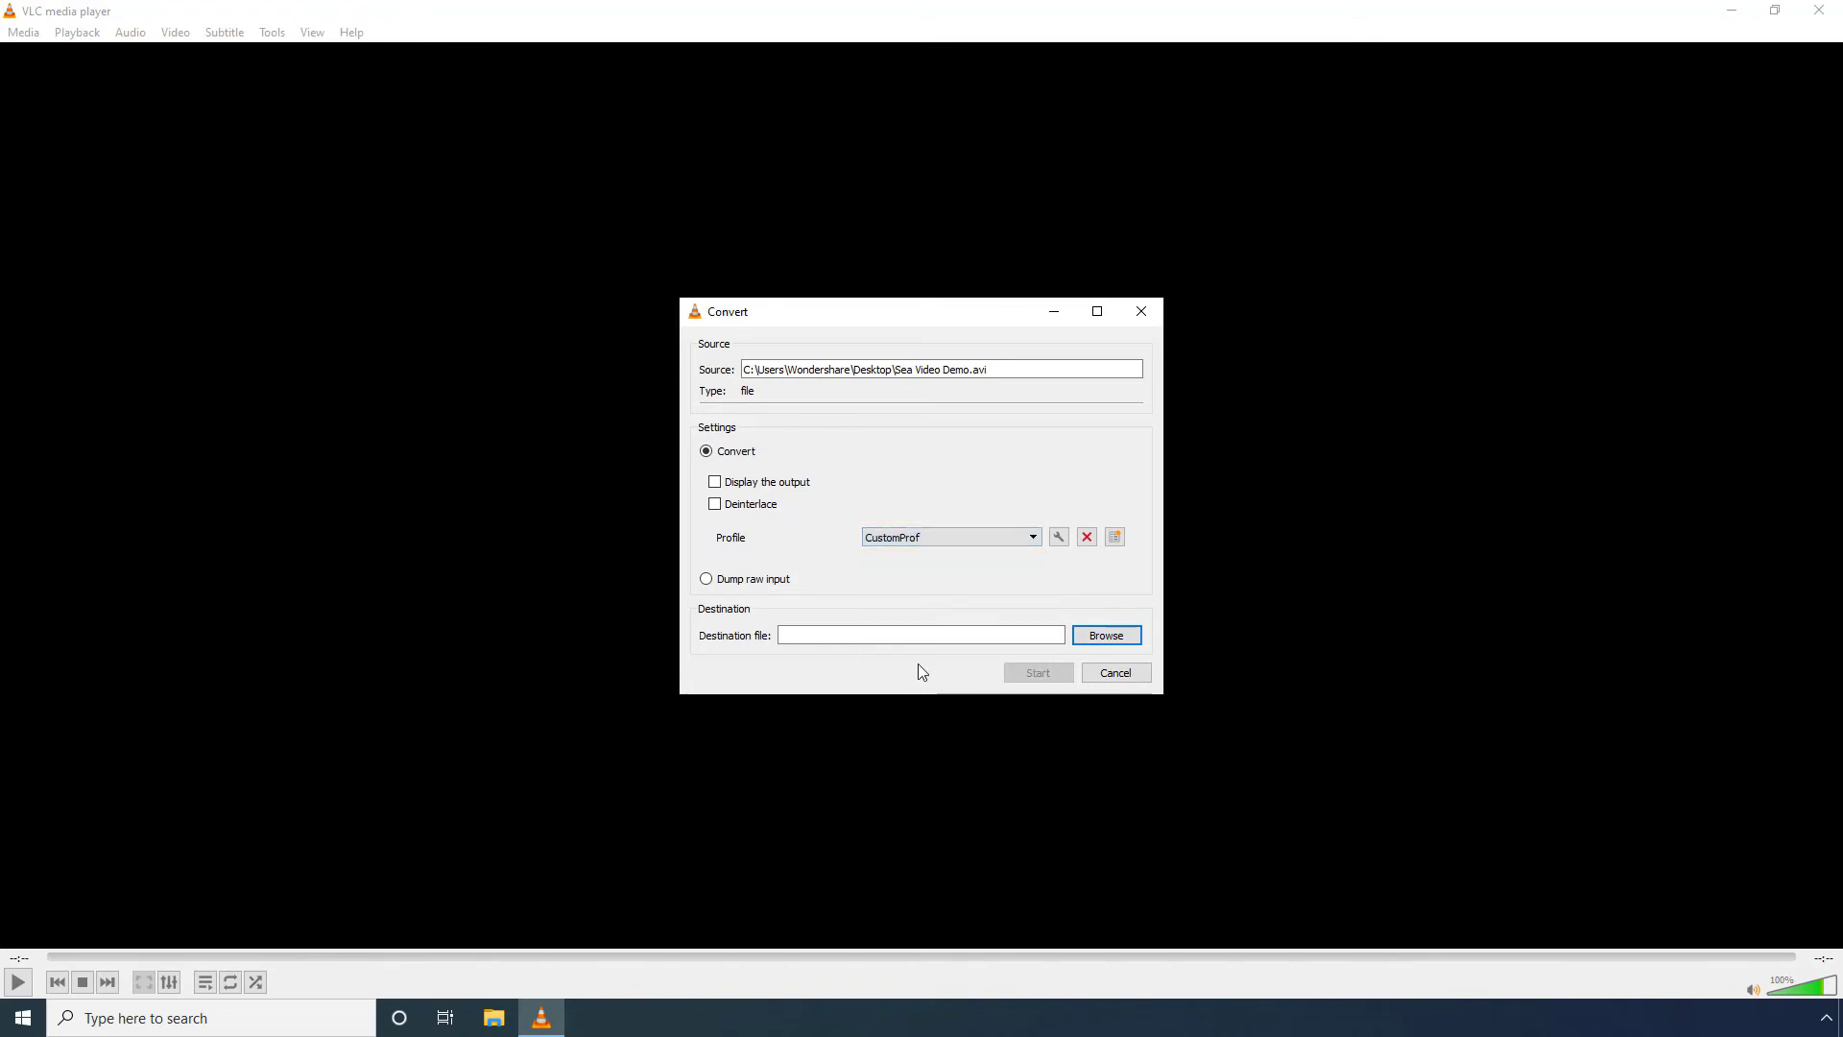
click(1087, 640)
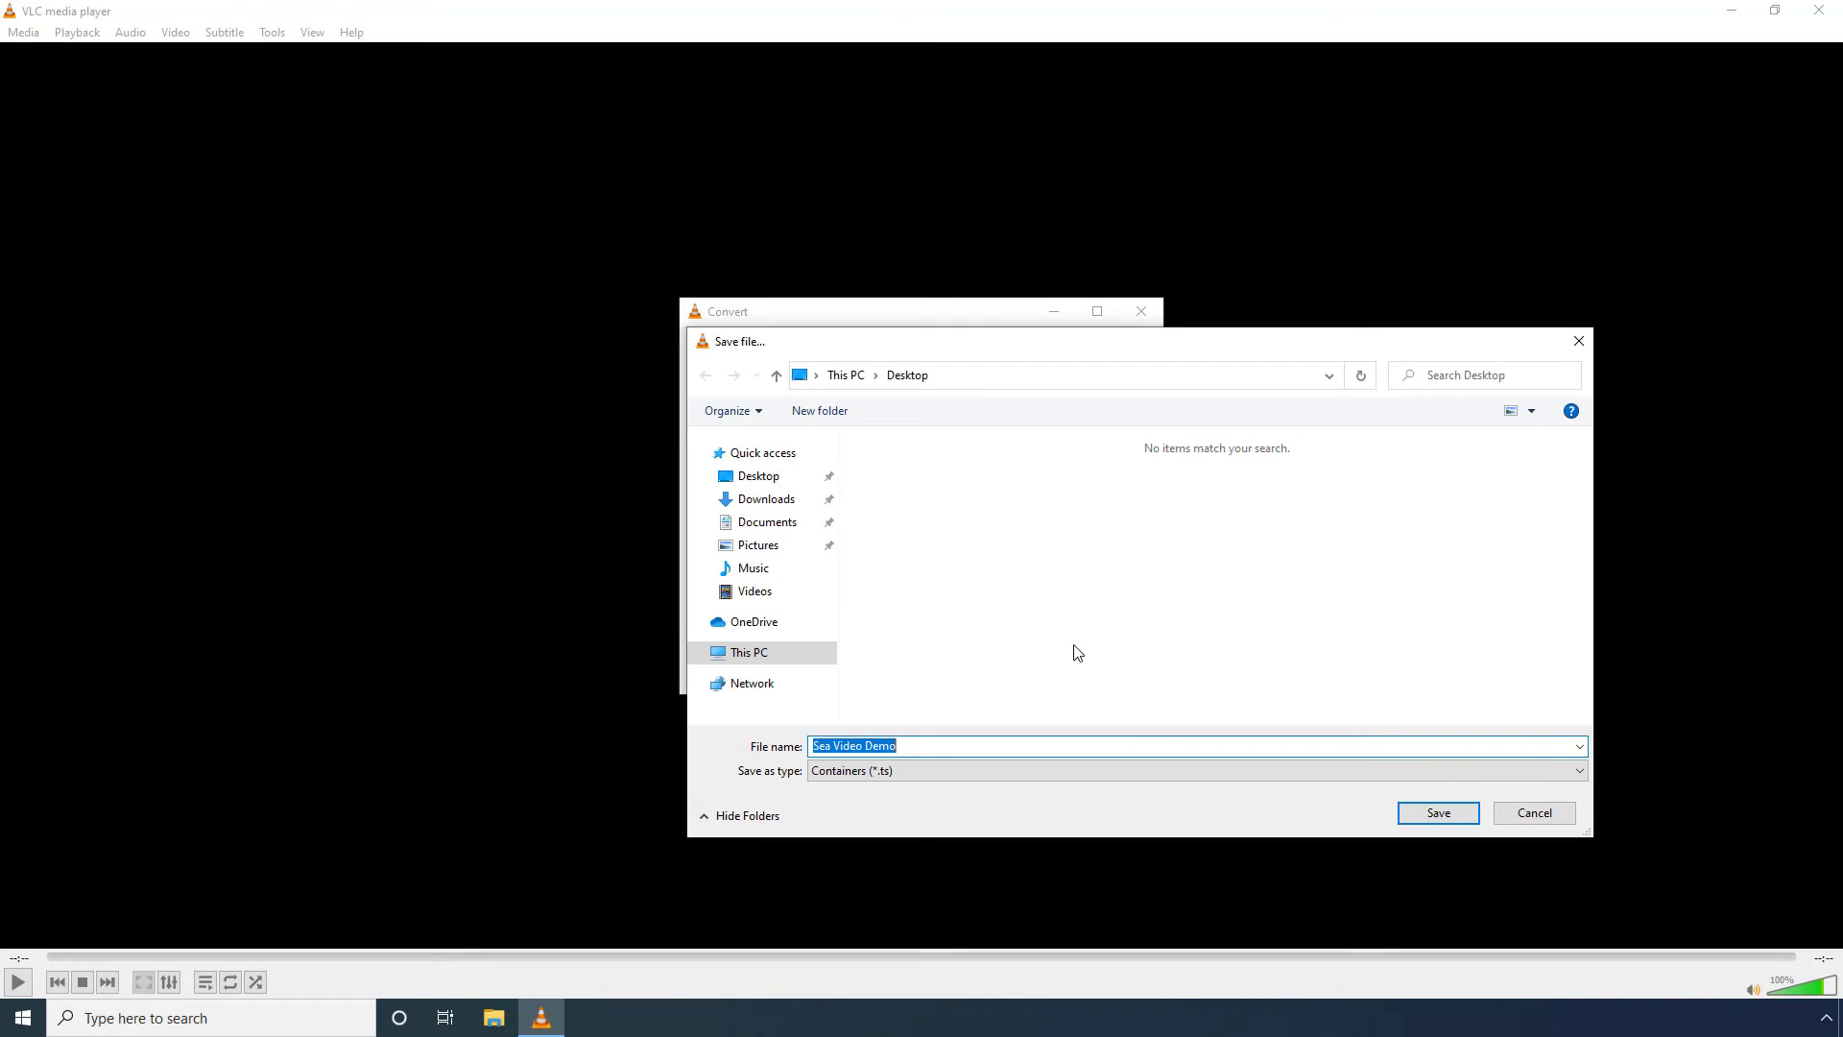
click(919, 746)
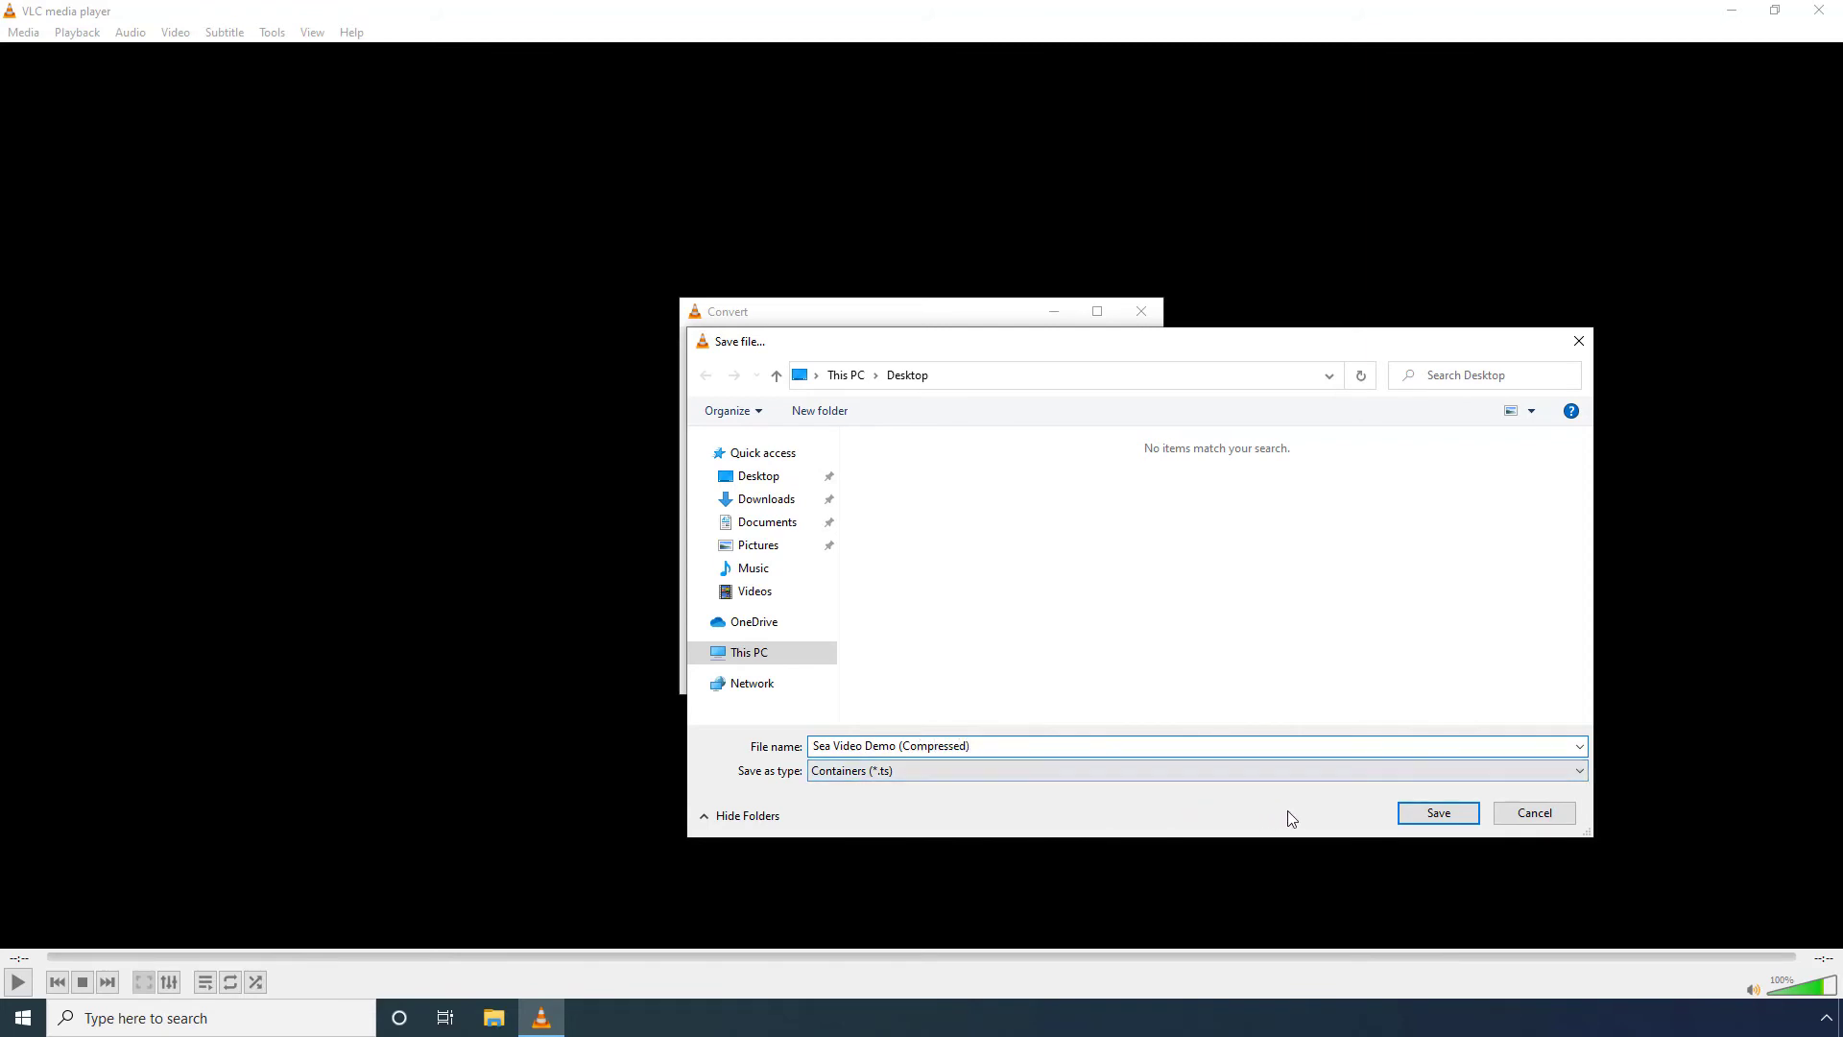
click(1439, 815)
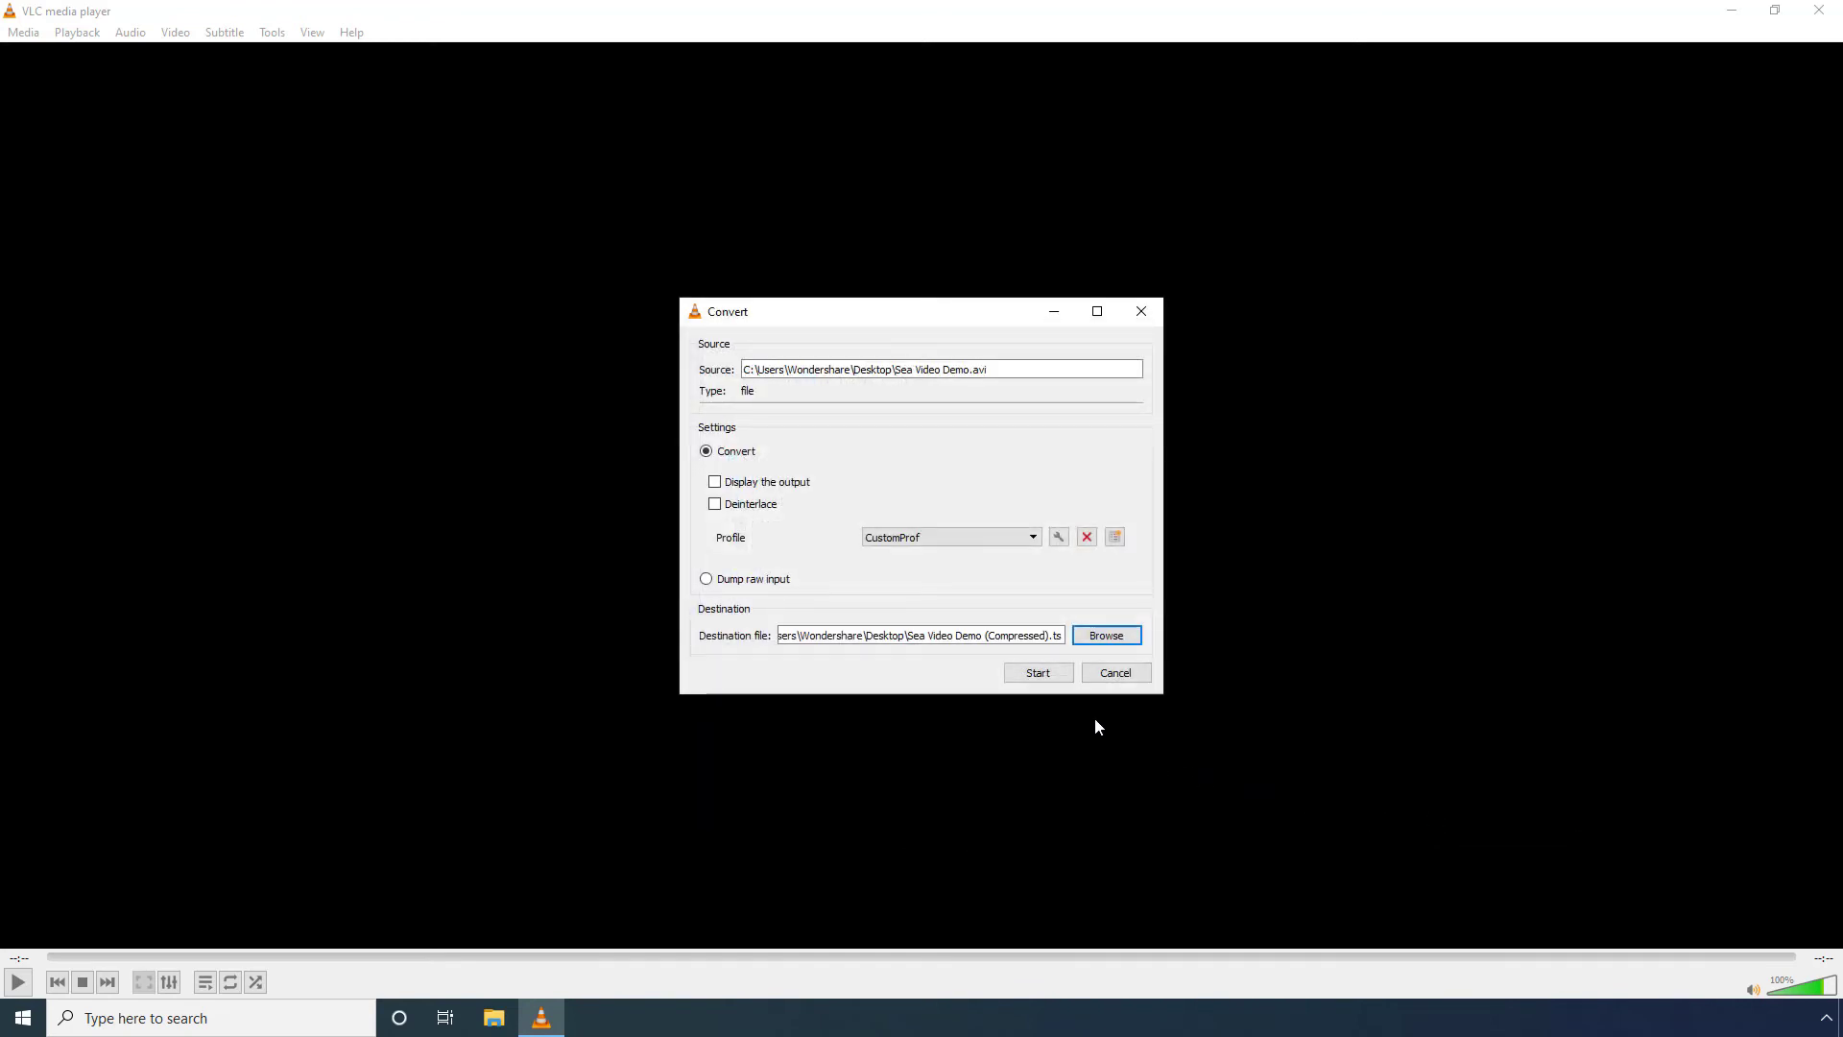
click(1040, 675)
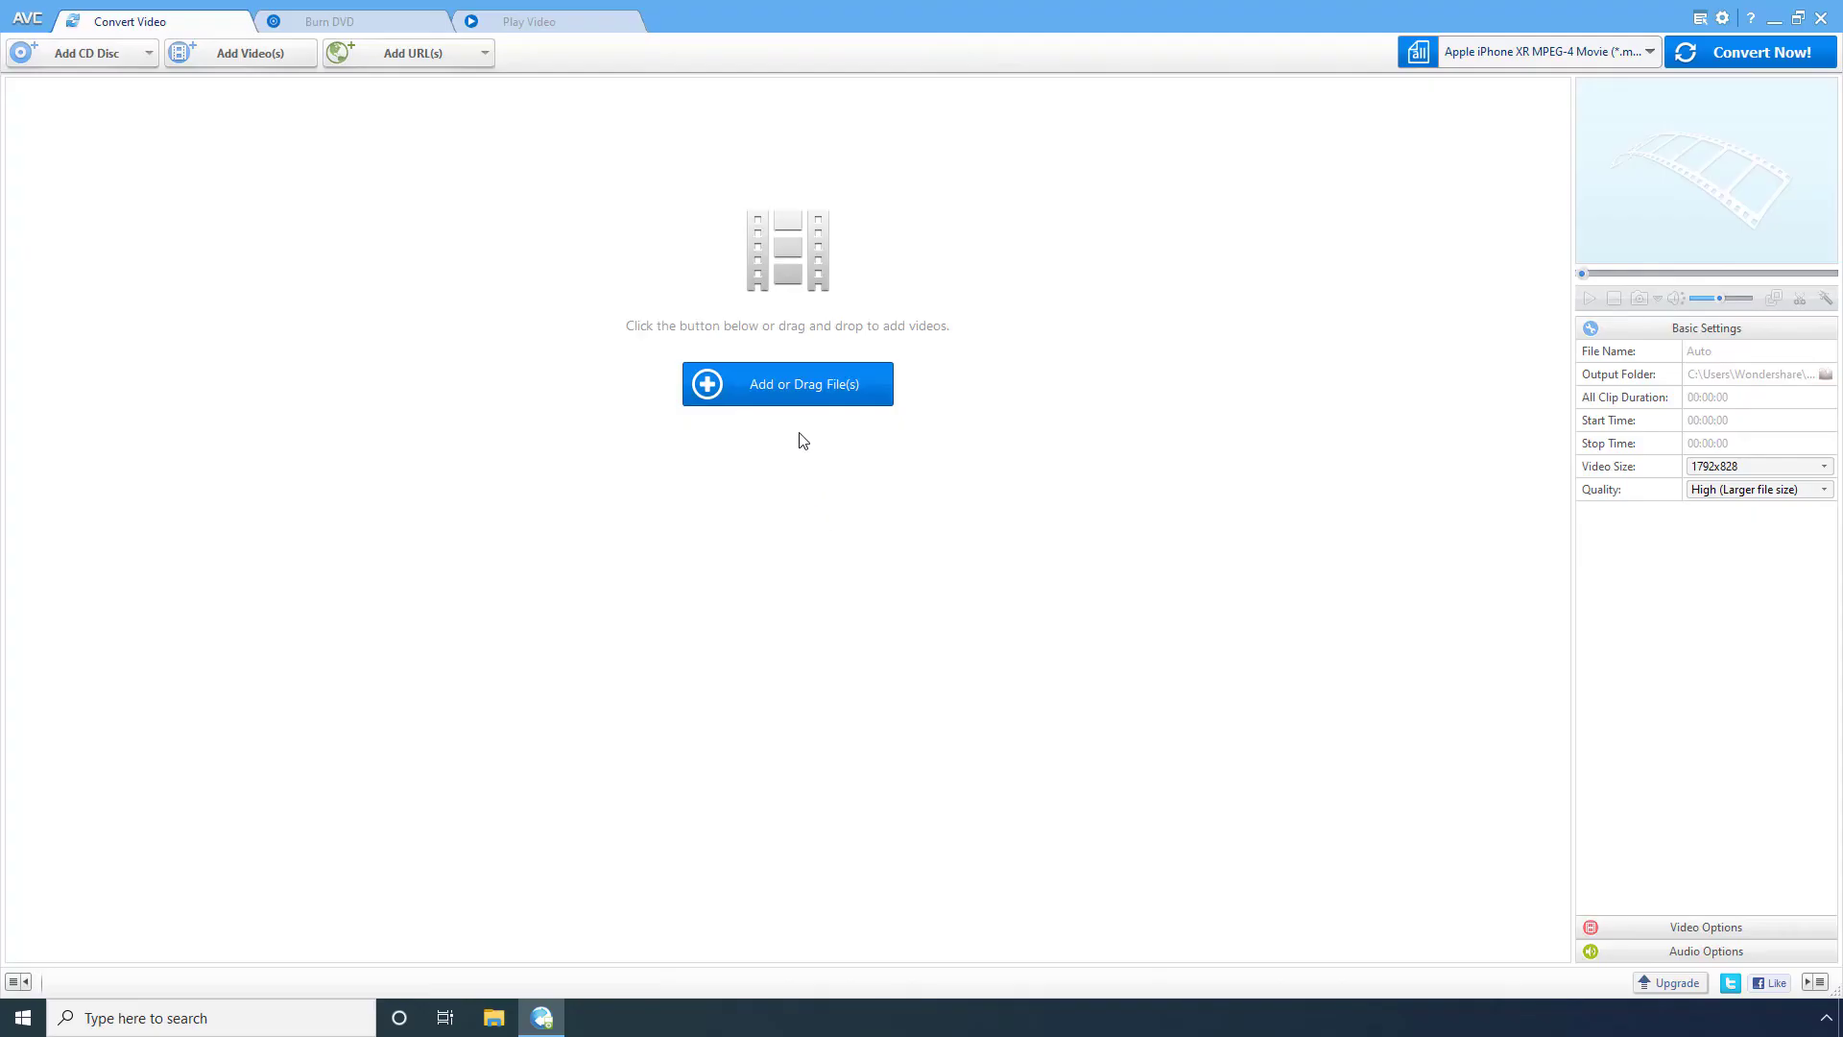
- Switch to Any Video Converter and add Sea Video Demo from the Documents folder
click(787, 391)
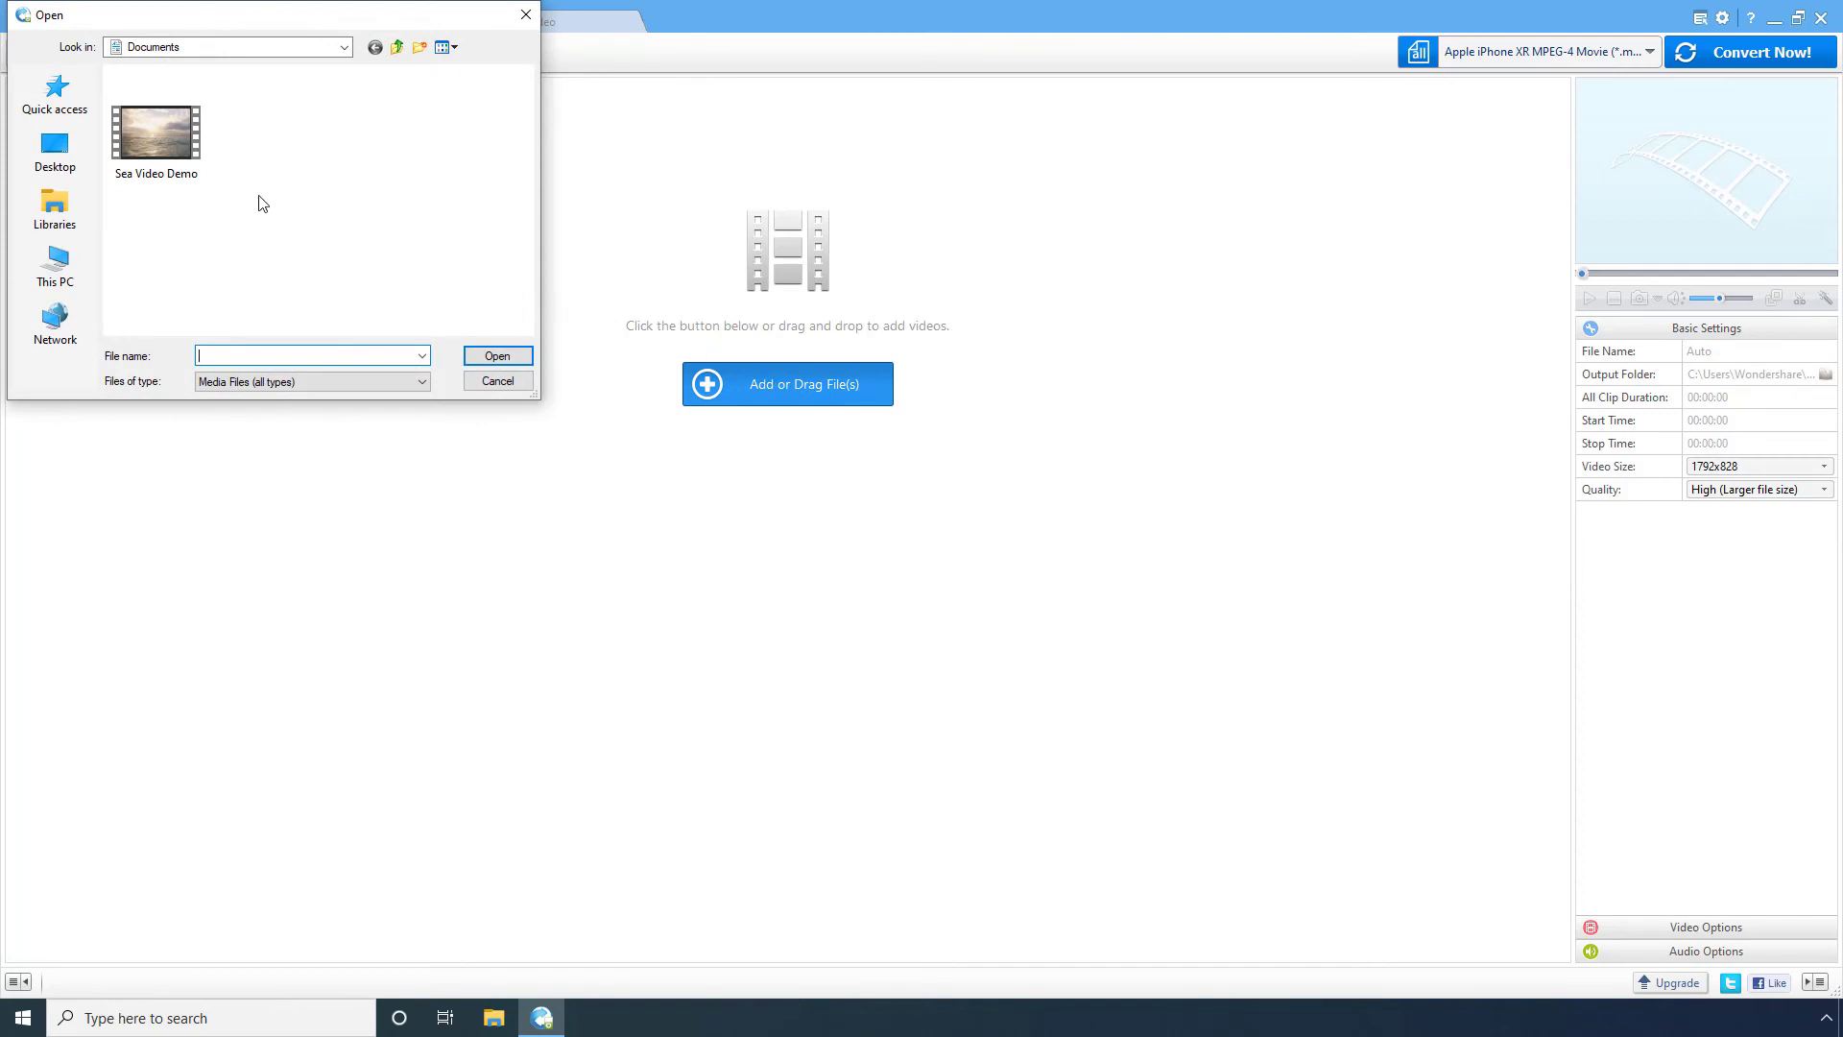
click(154, 134)
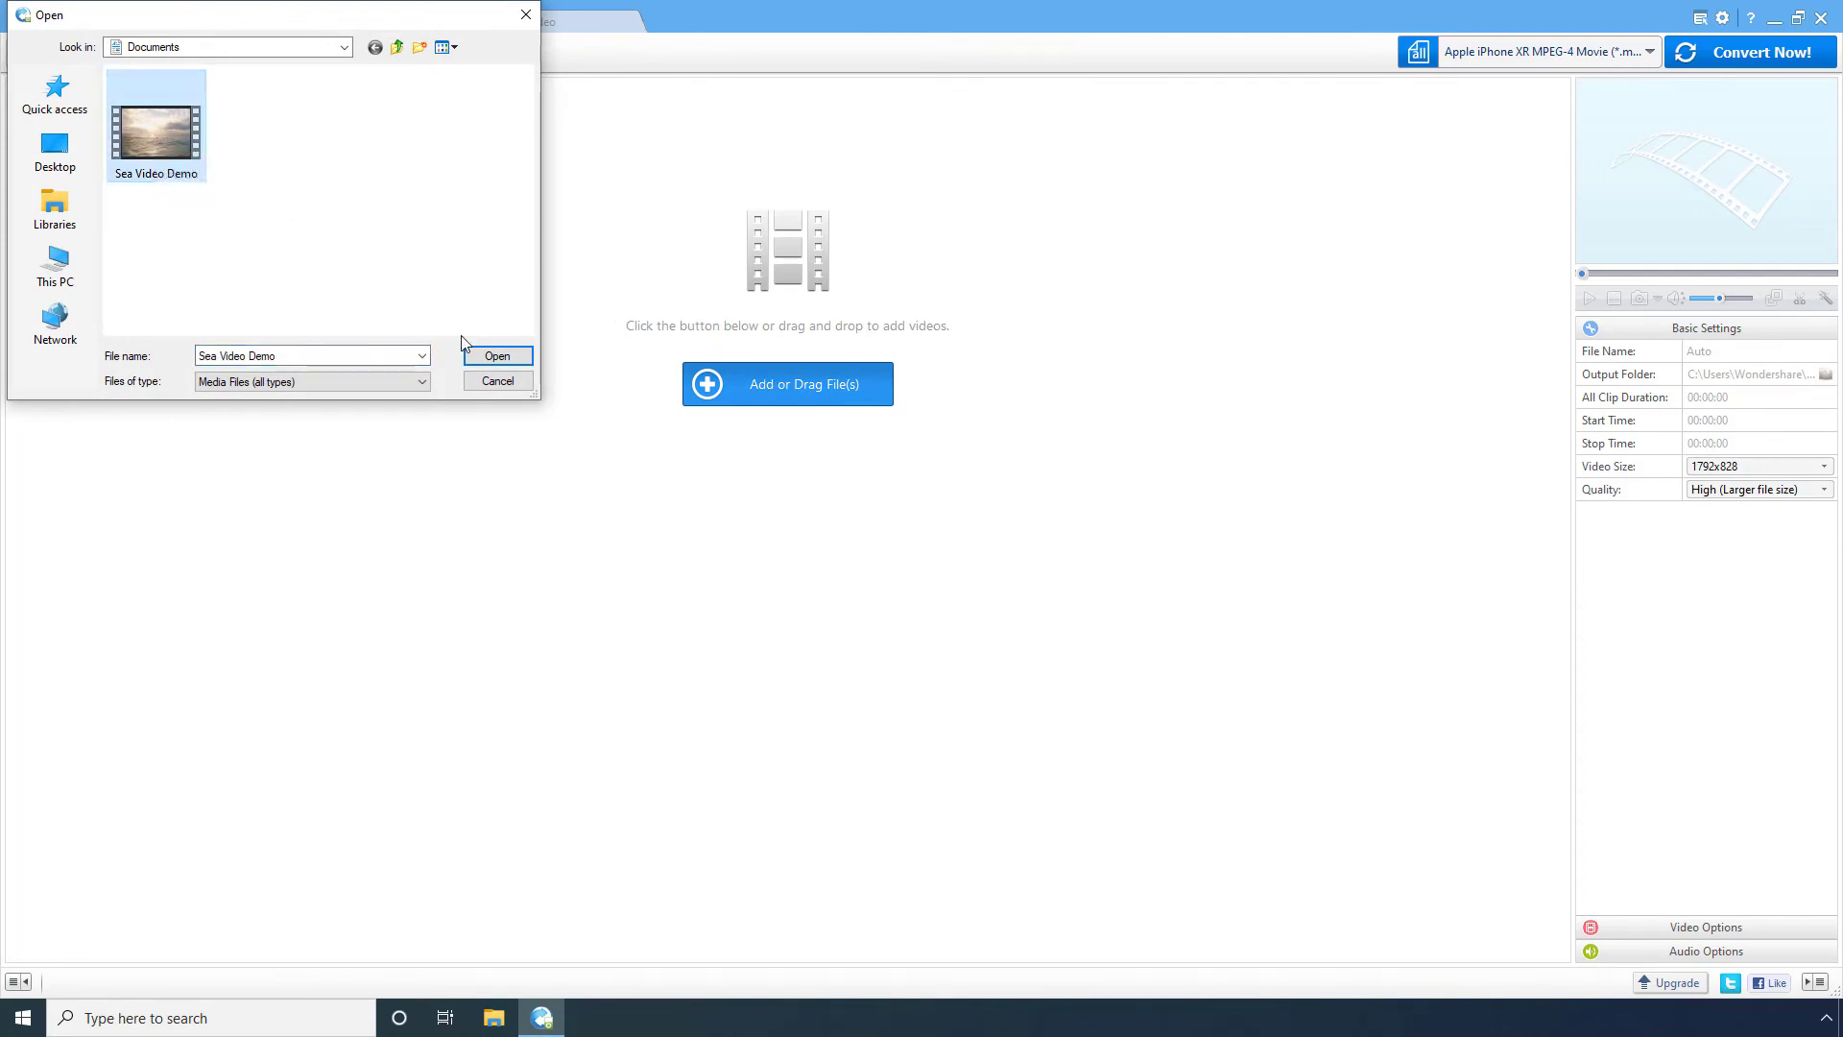
click(497, 357)
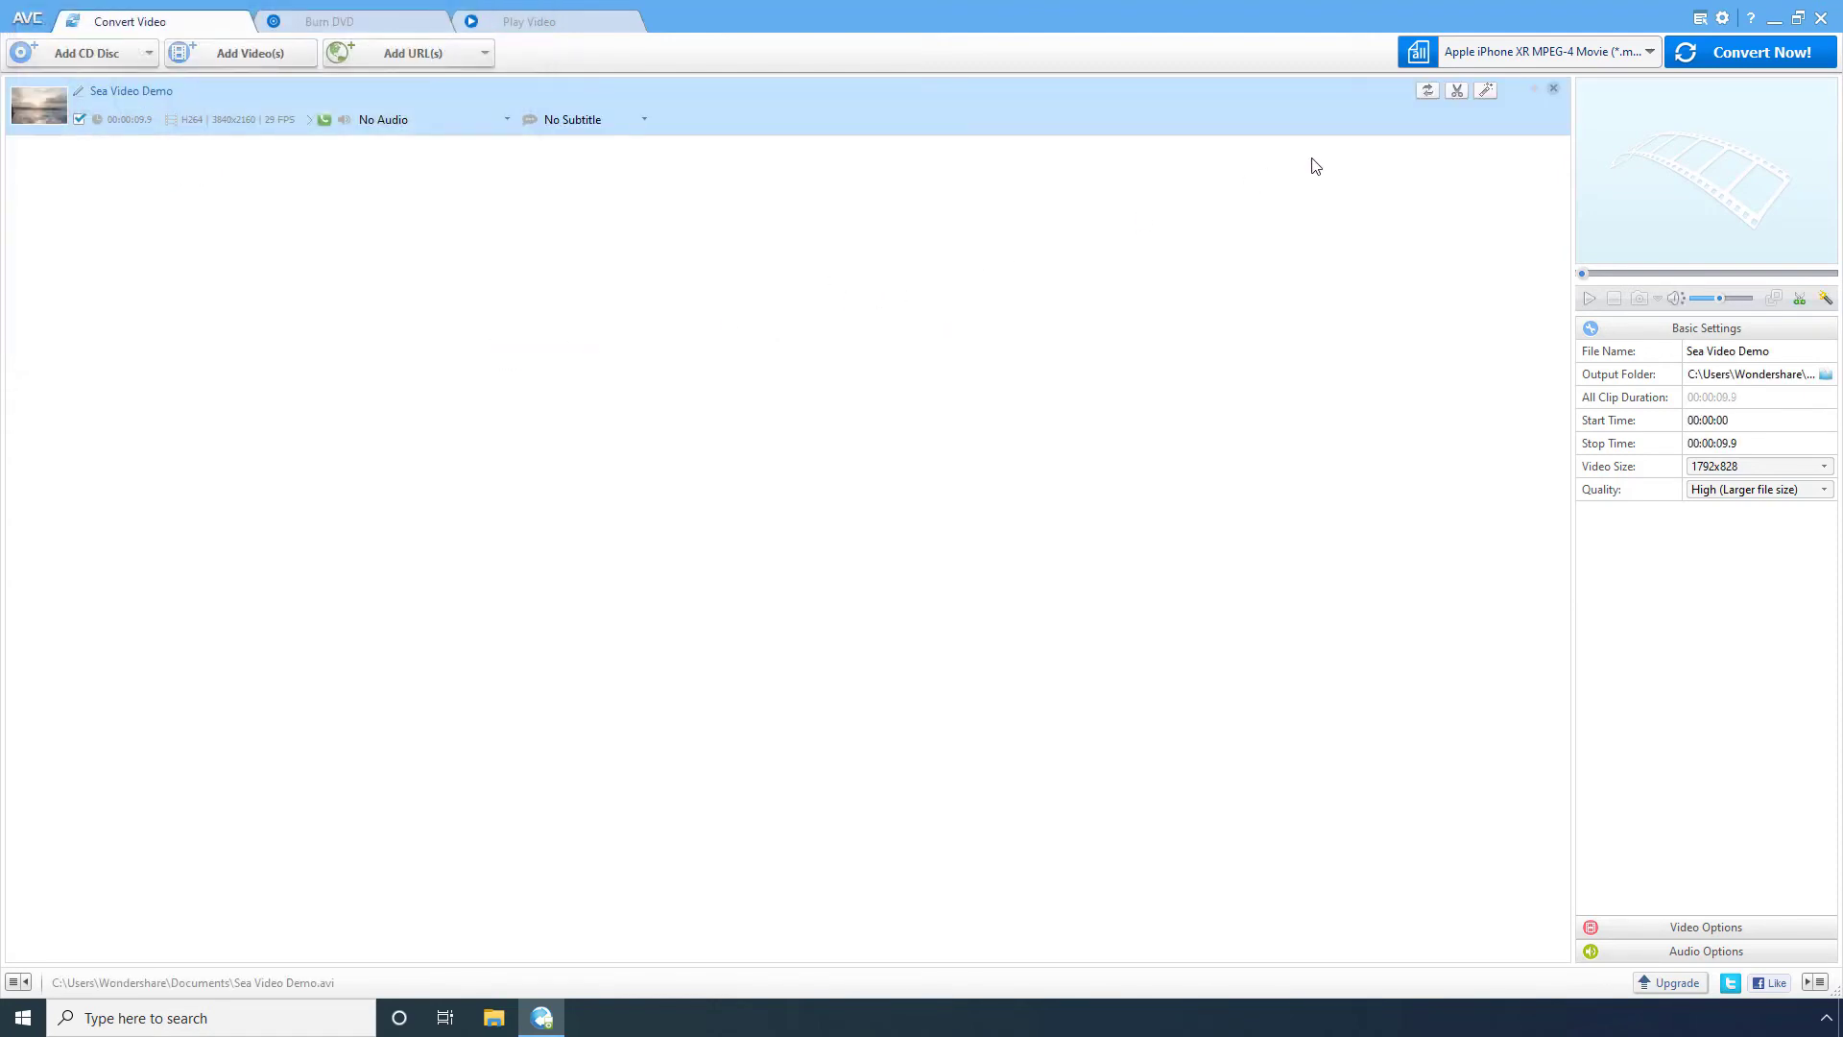
- Convert Sea Video Demo with the SONY TV H264 Movie (*.mp4) profile at a video size of 1280x720
click(1538, 59)
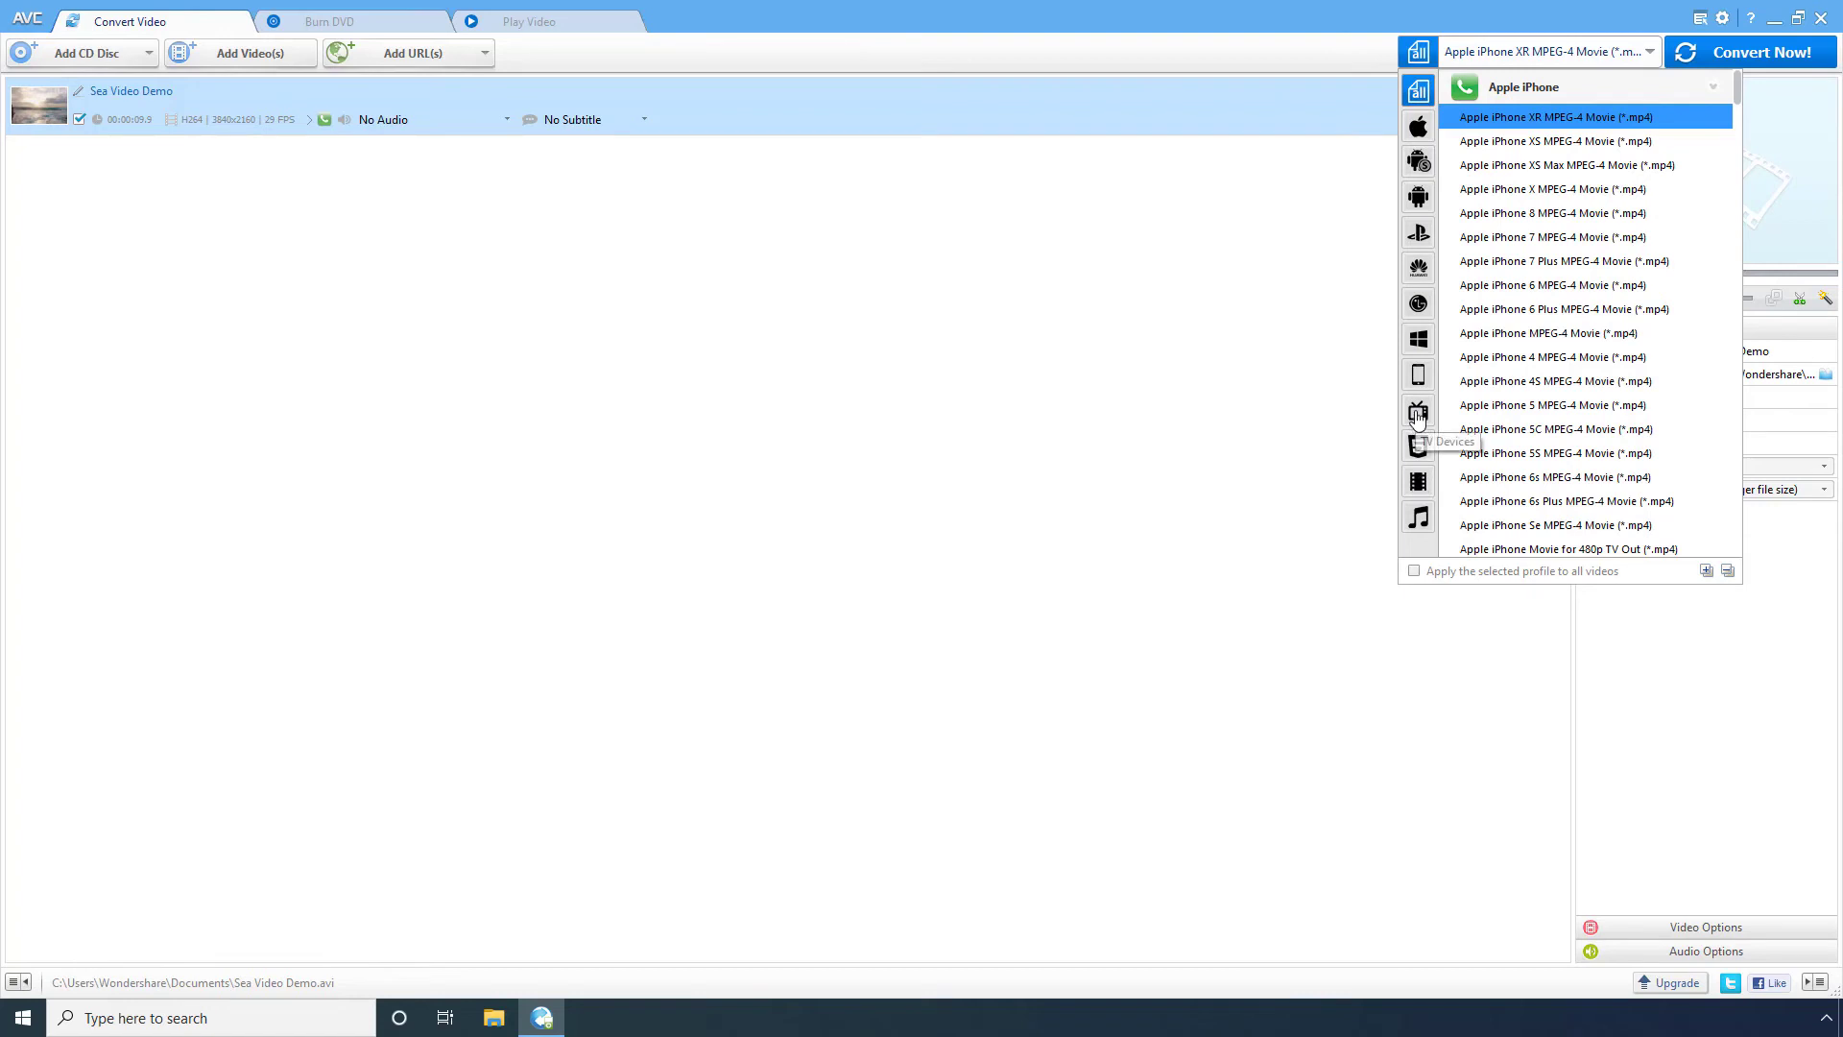
click(1418, 414)
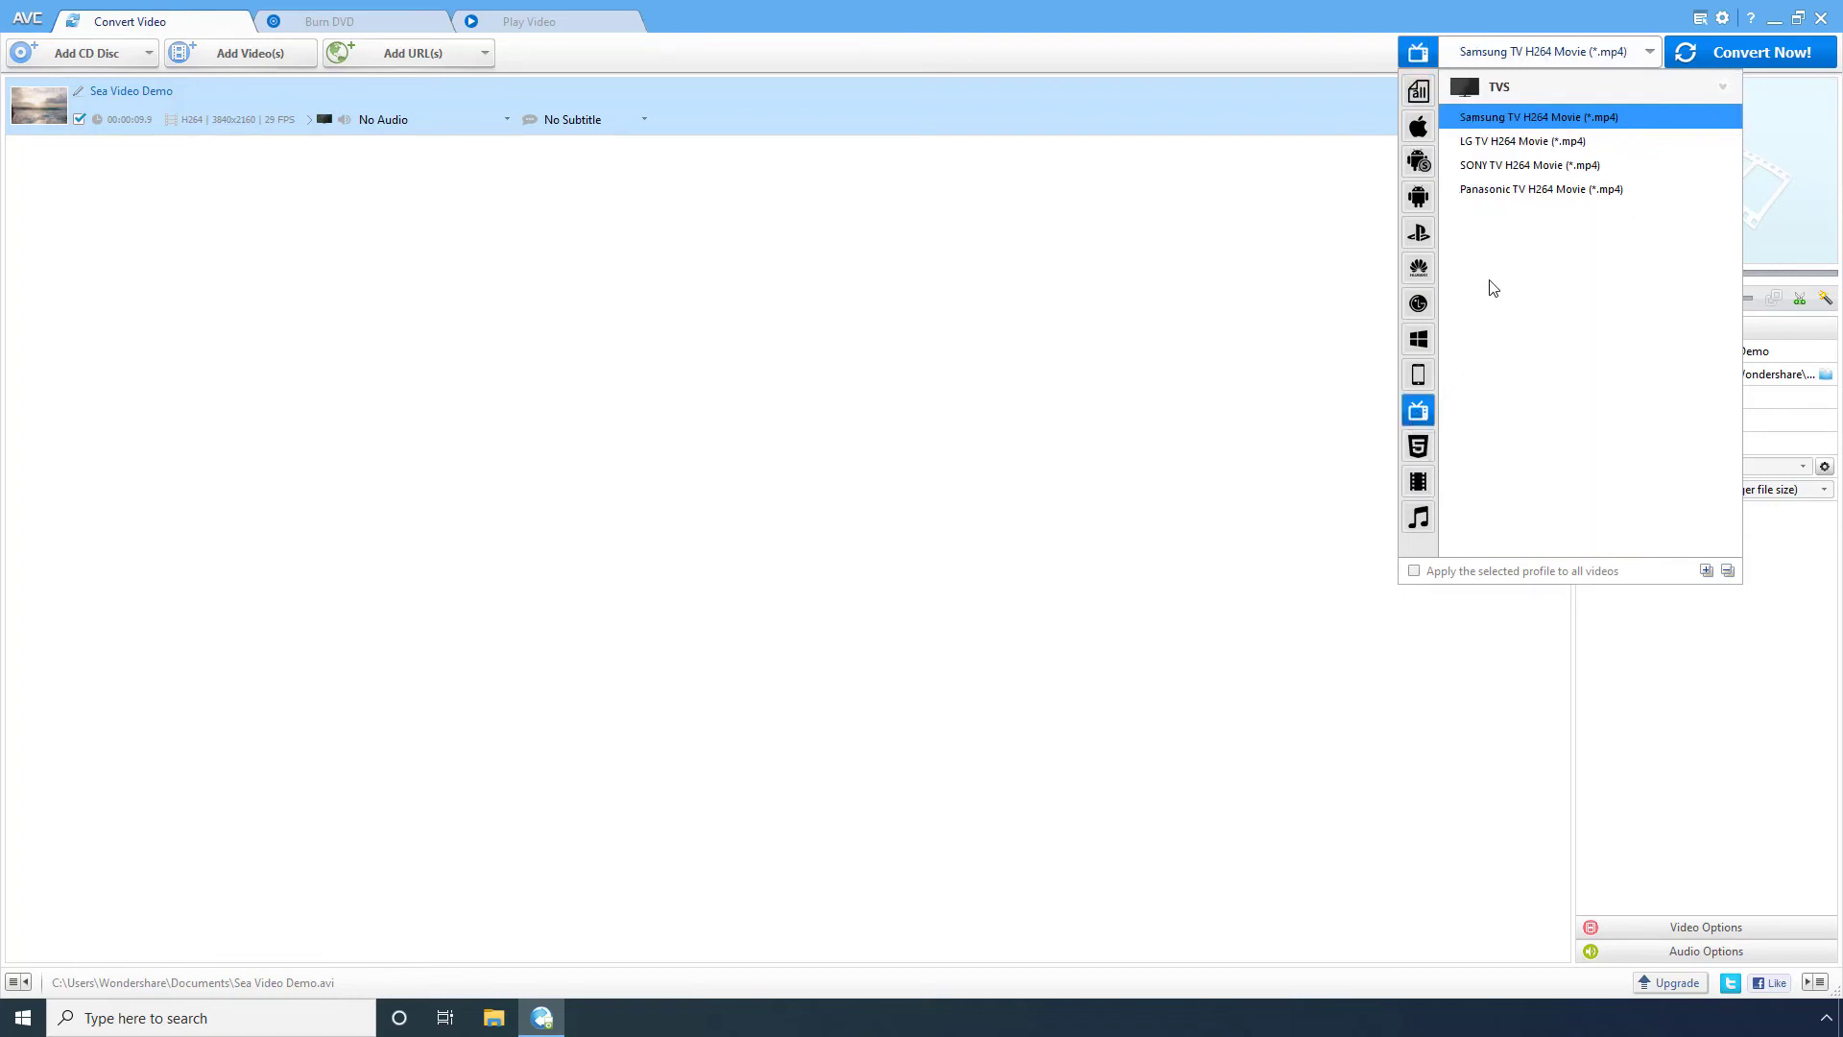
click(1499, 167)
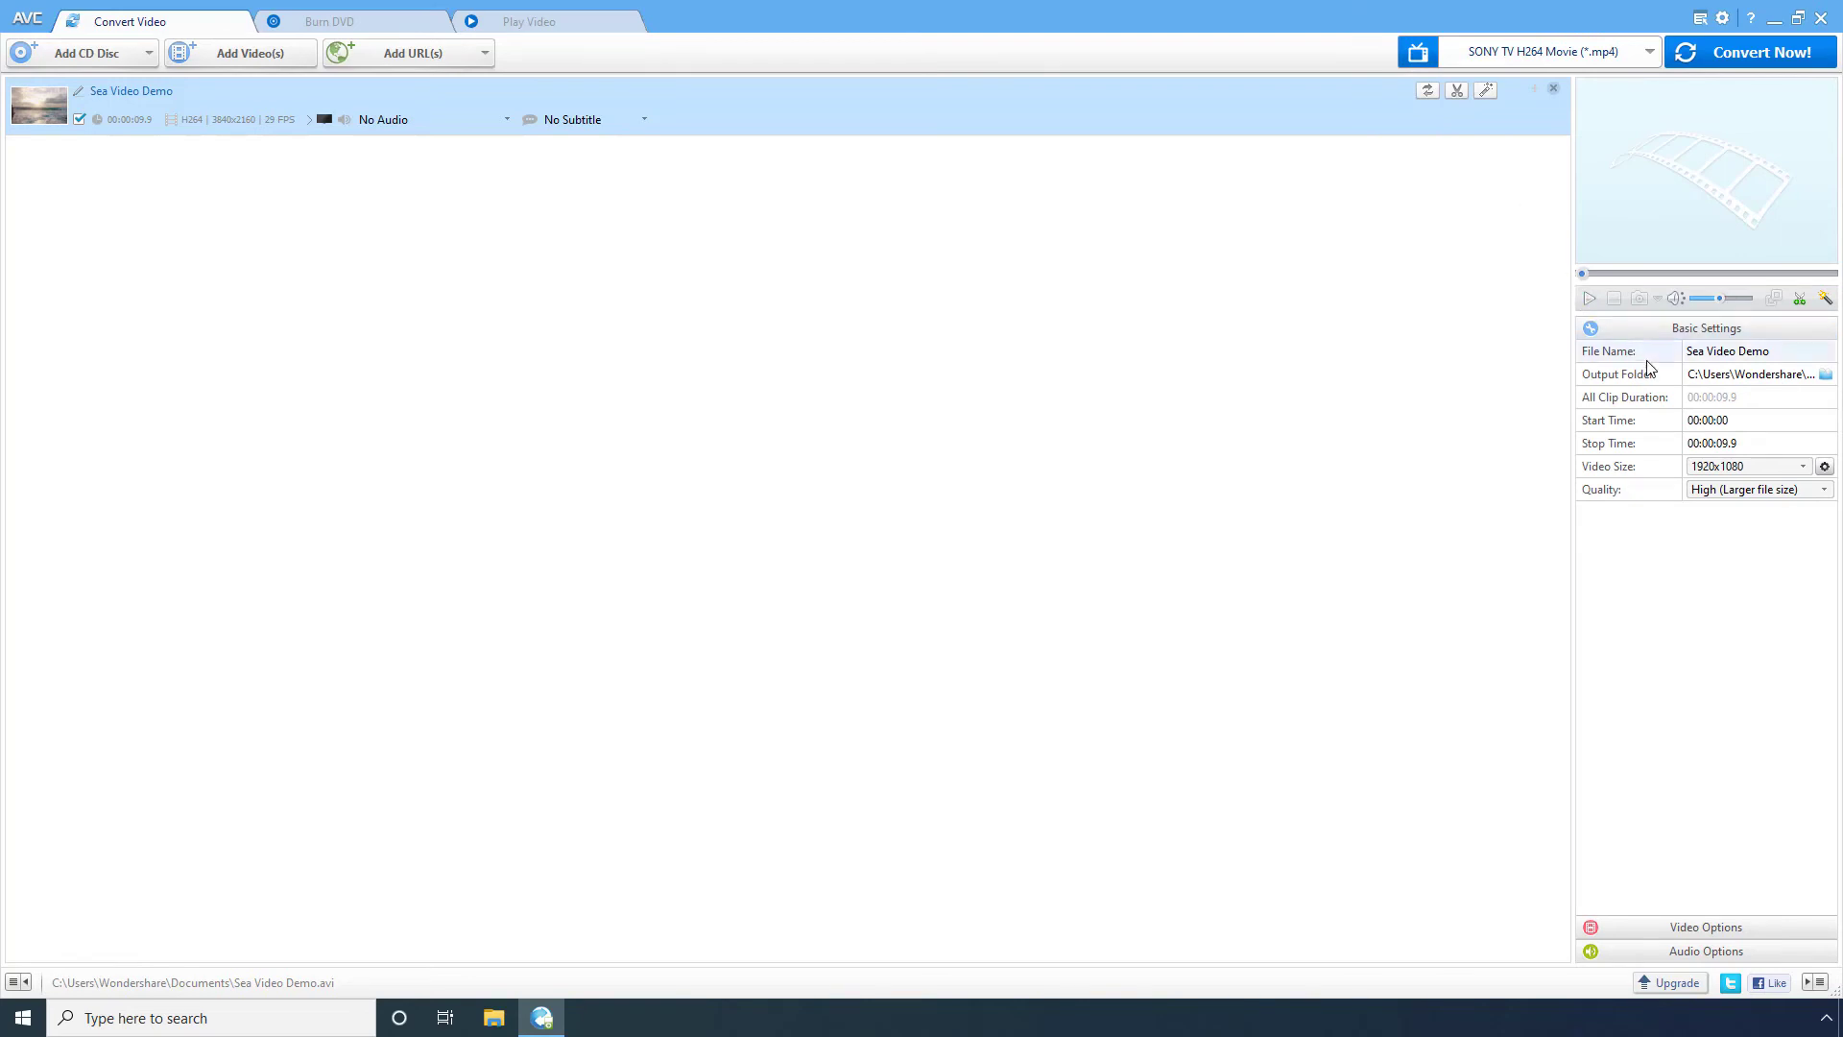
click(1718, 467)
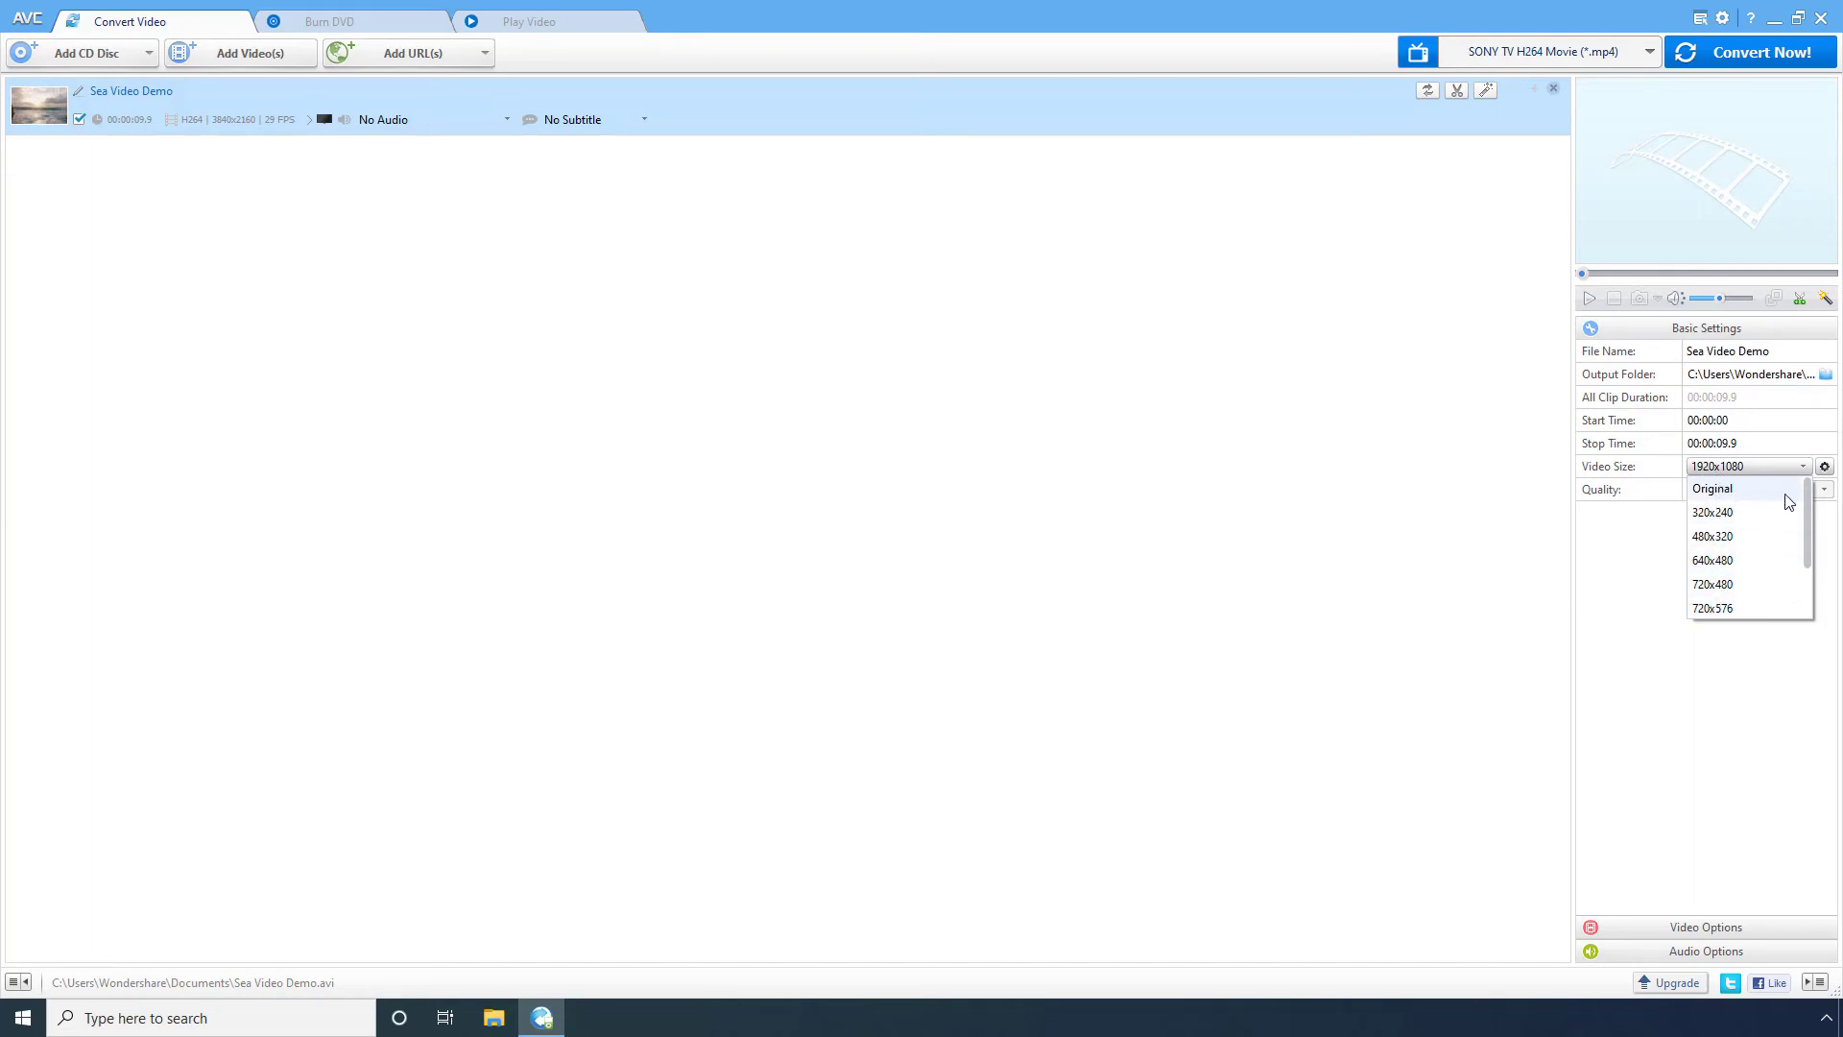
drag(1810, 504, 1802, 535)
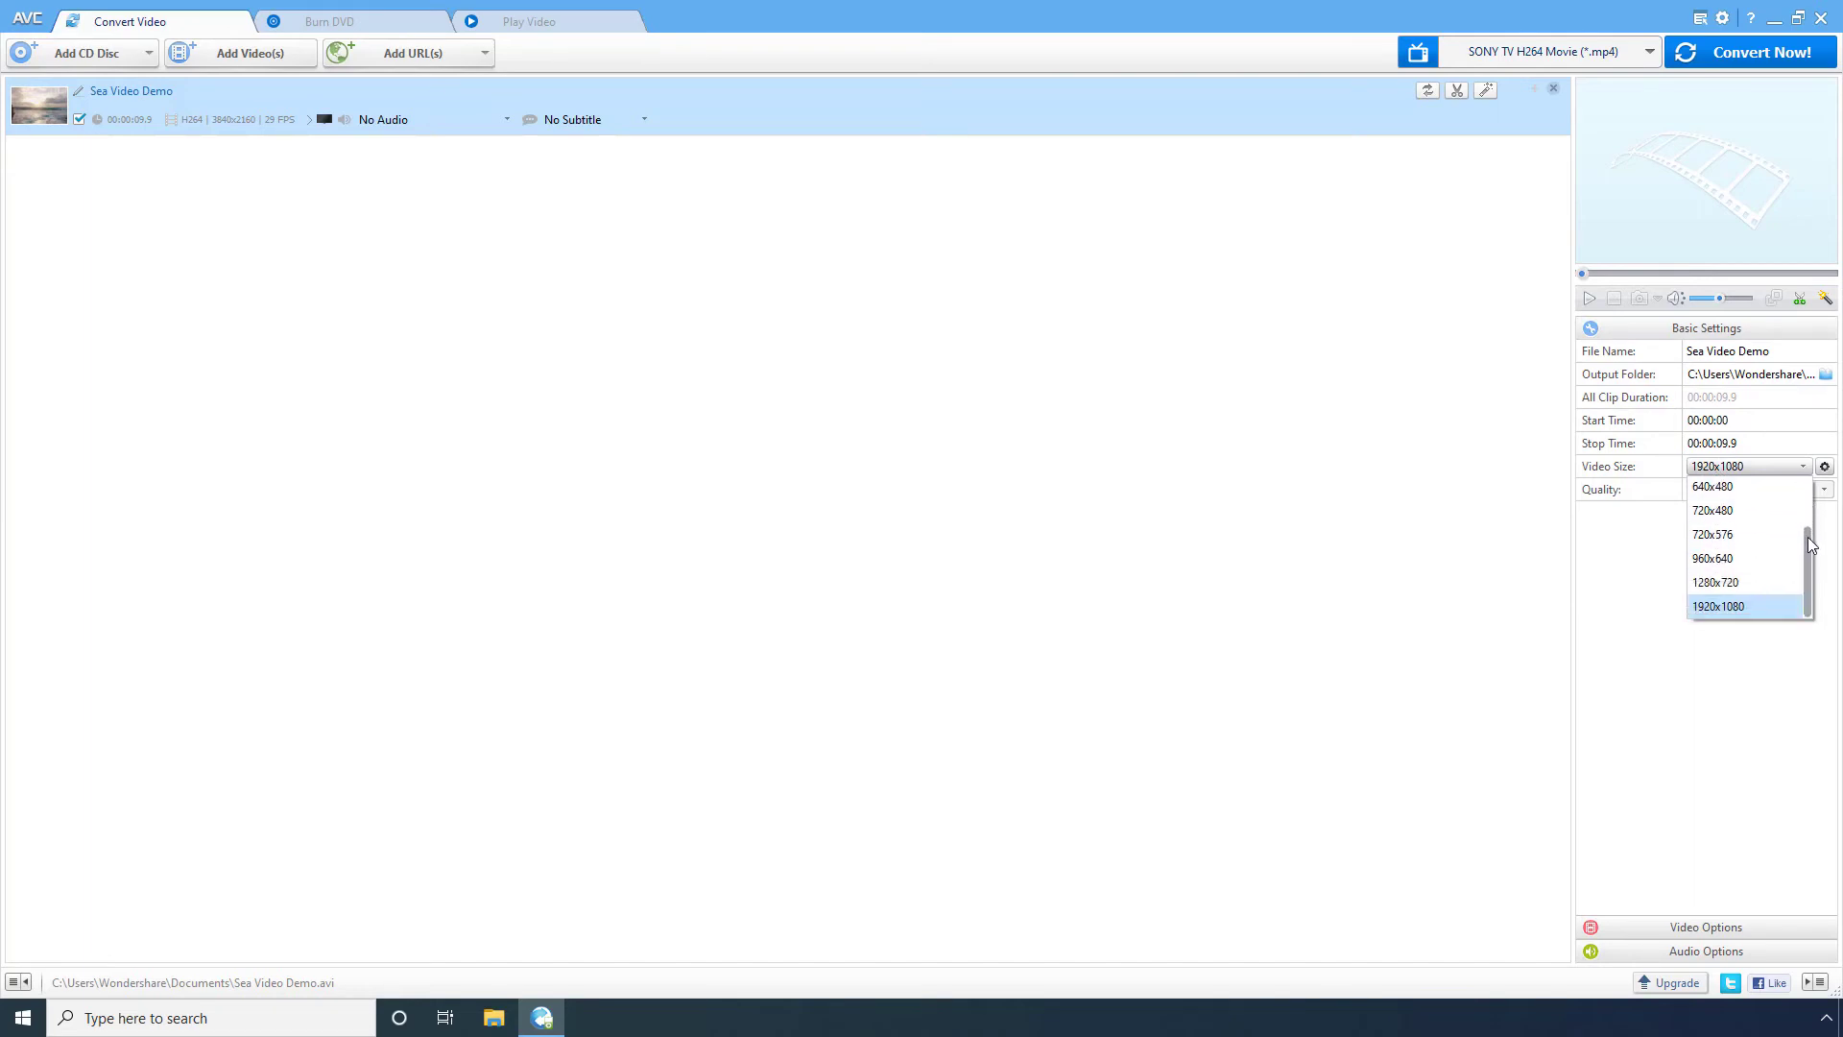
click(1709, 582)
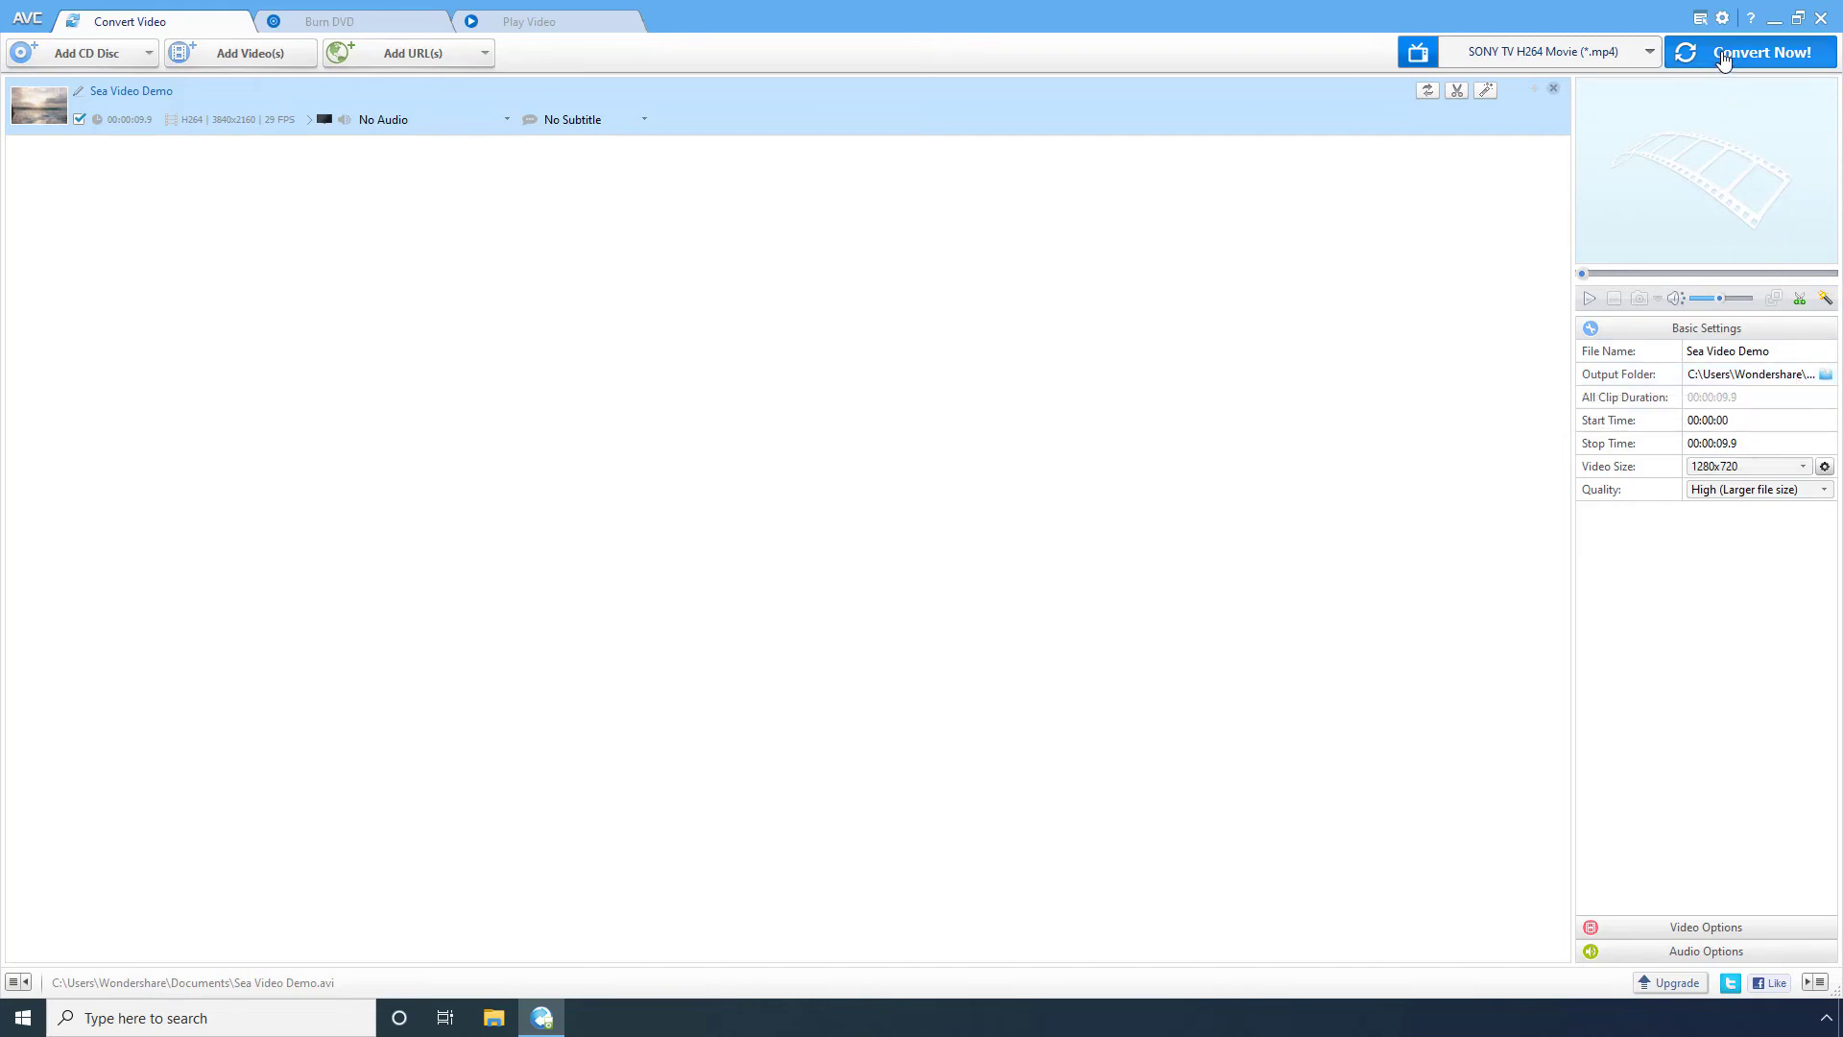
click(1722, 58)
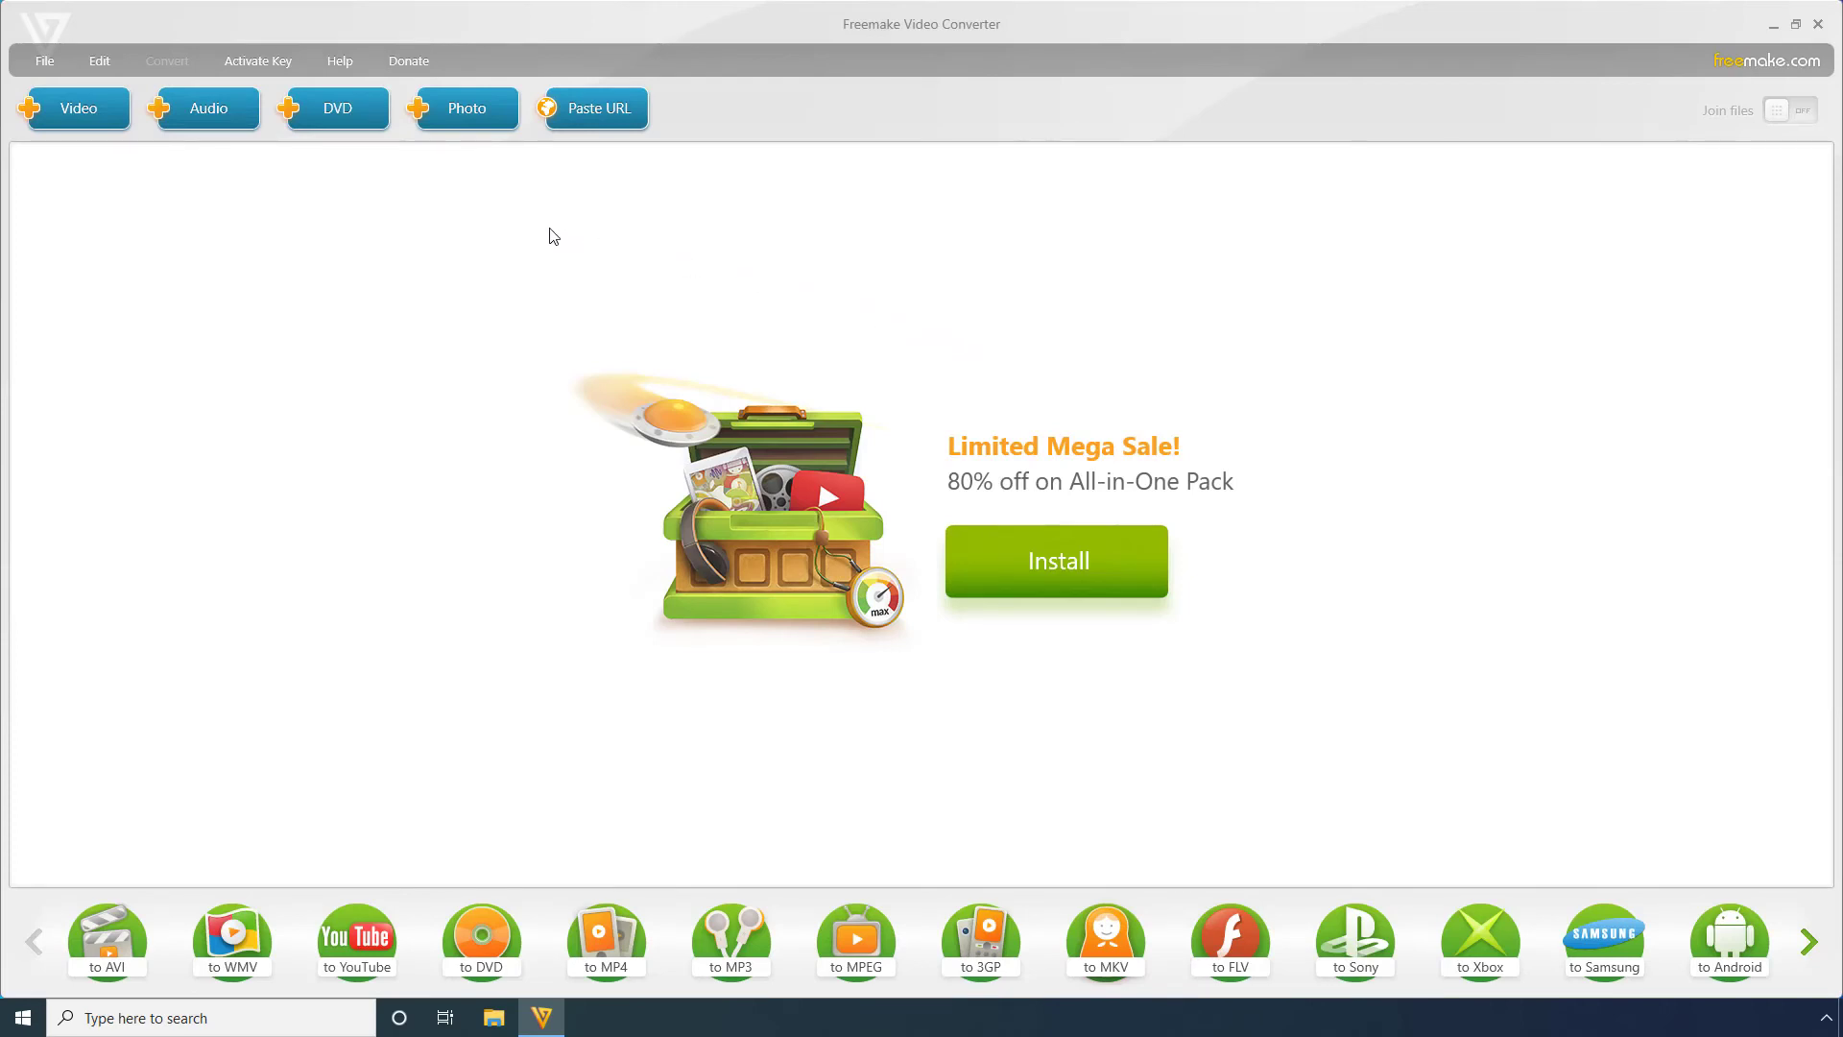
- Switch to Freemake Video Converter and add the Sea Video Demo video from the Desktop
click(85, 109)
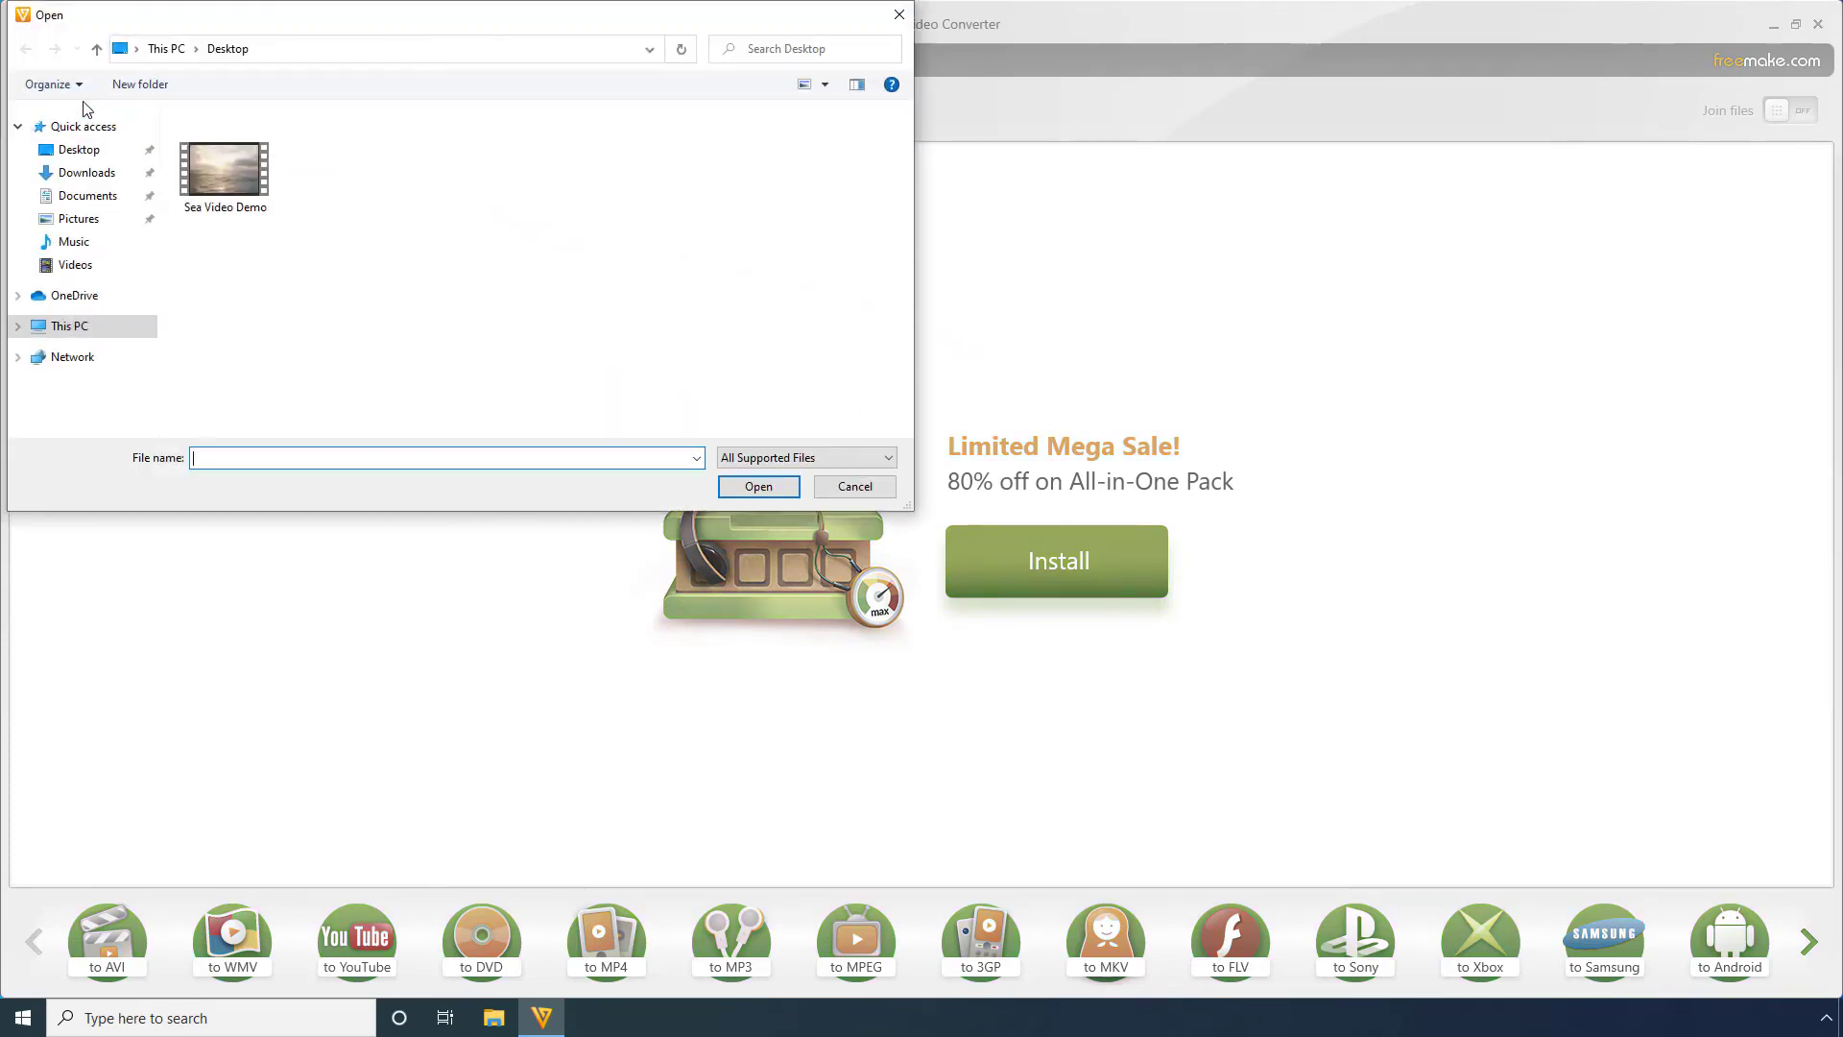
click(211, 165)
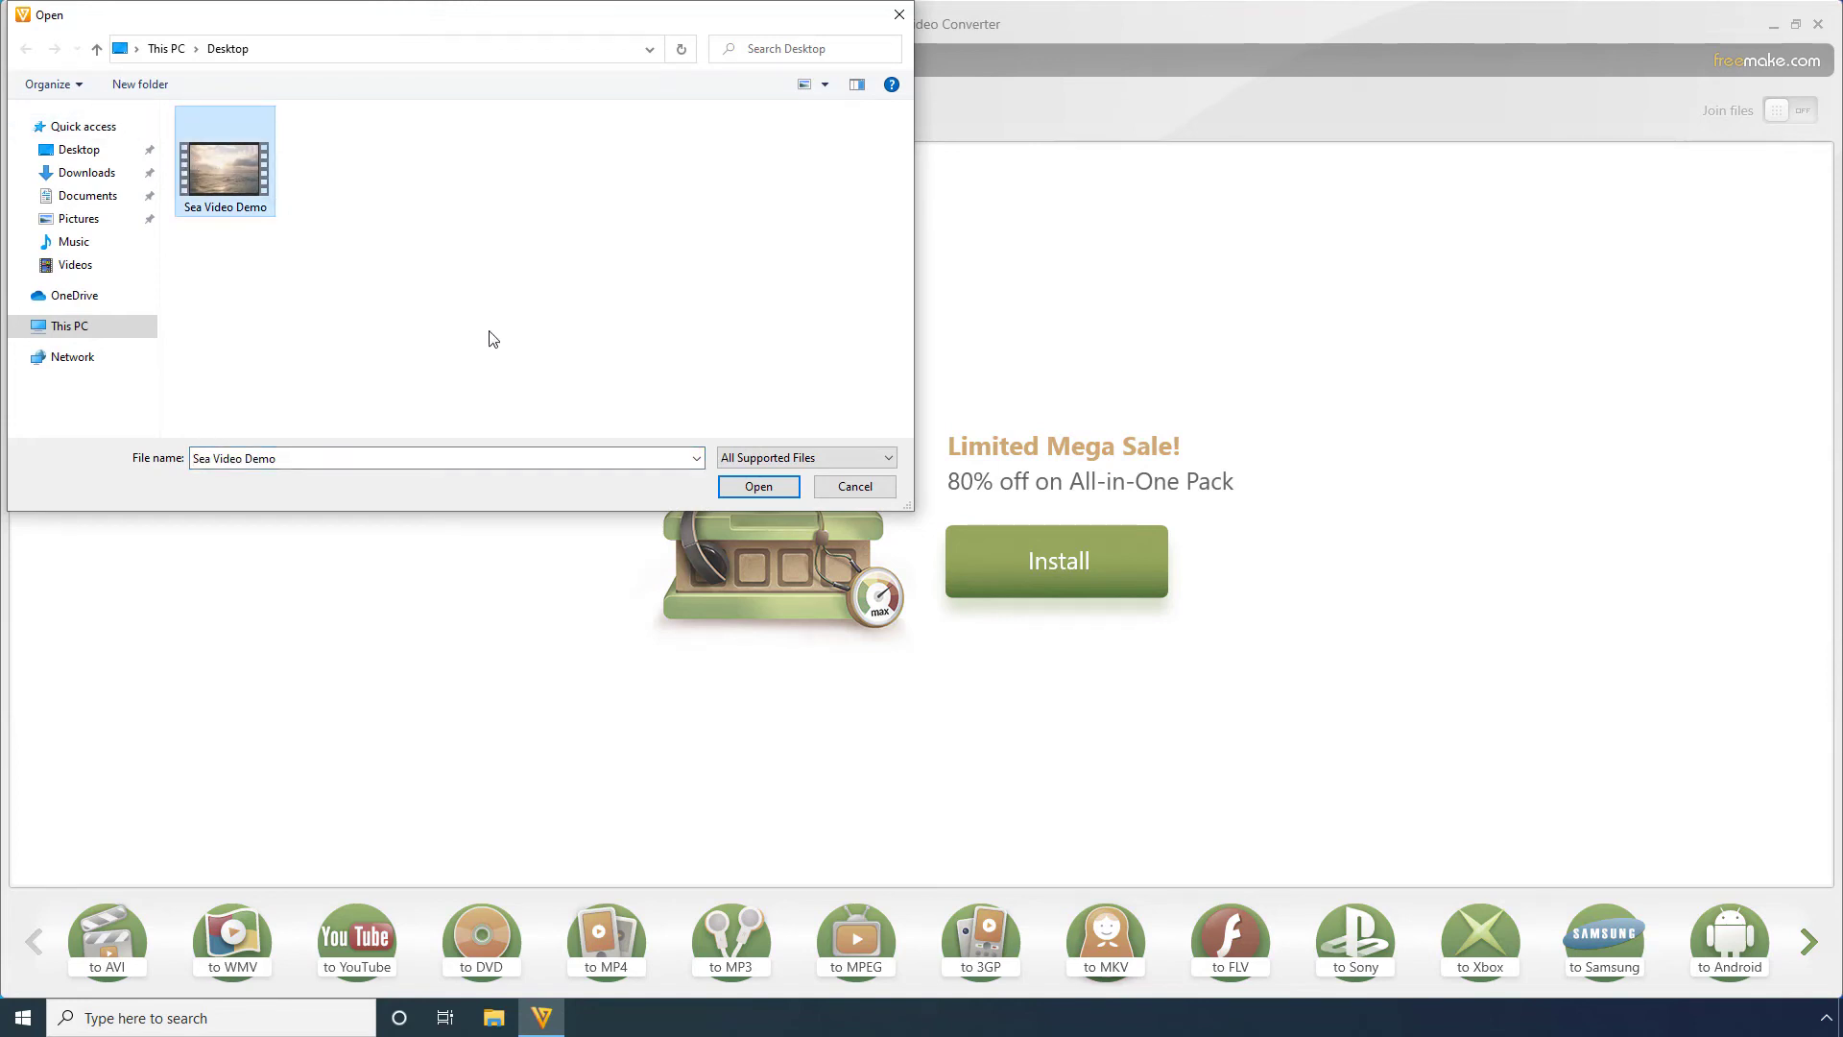
click(744, 486)
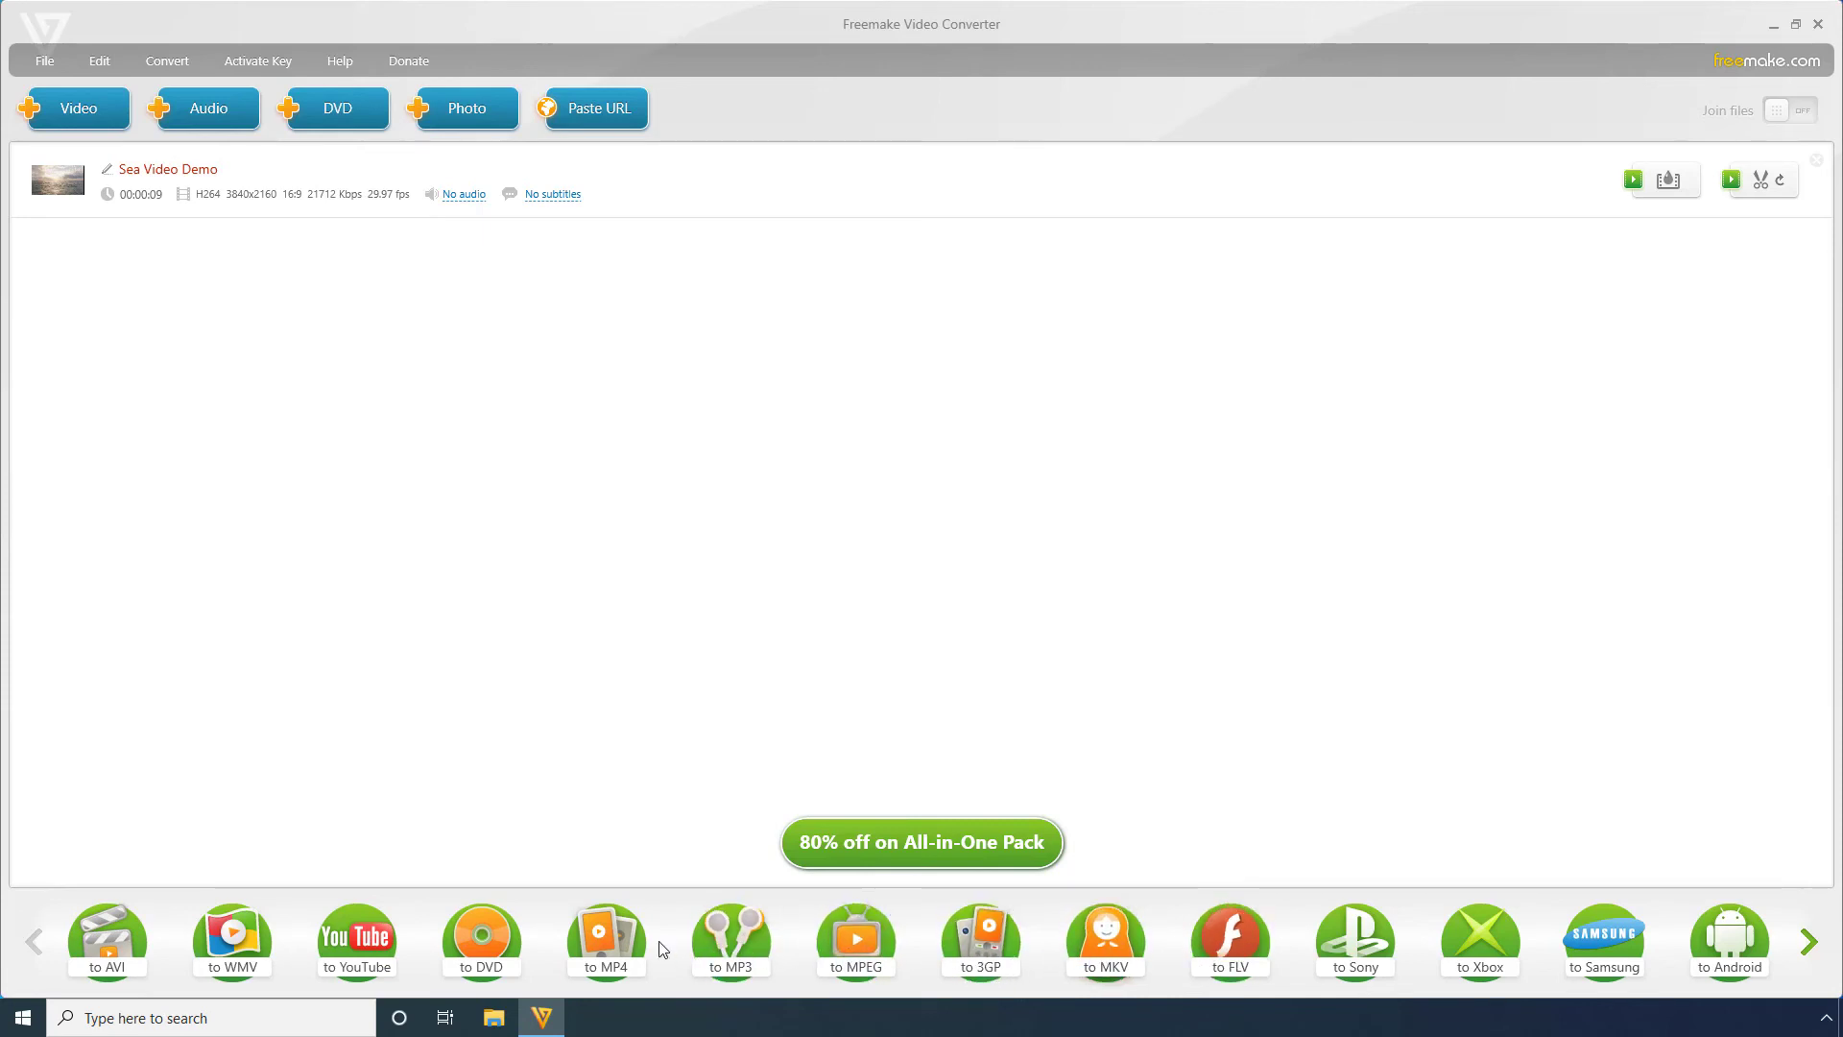
- Choose MP4 as the output format and define a Custom preset with a 1280 x 720 frame size
click(606, 946)
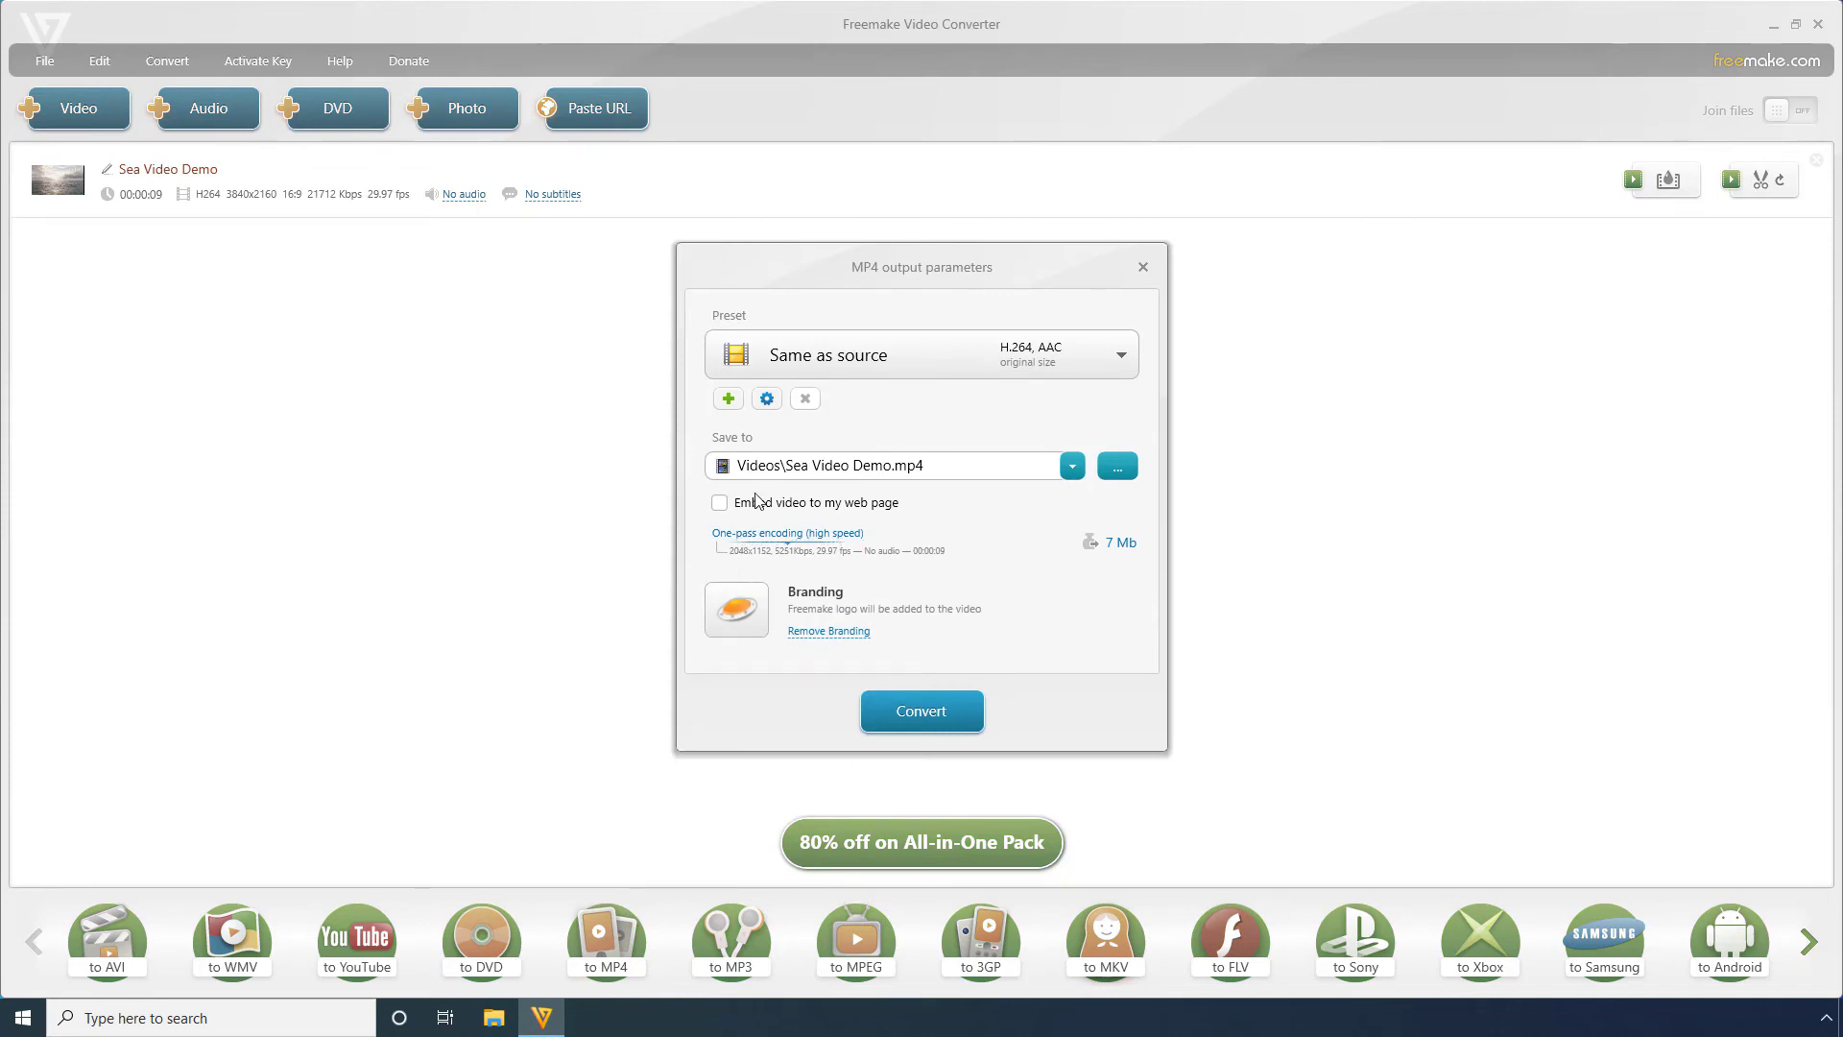
click(767, 399)
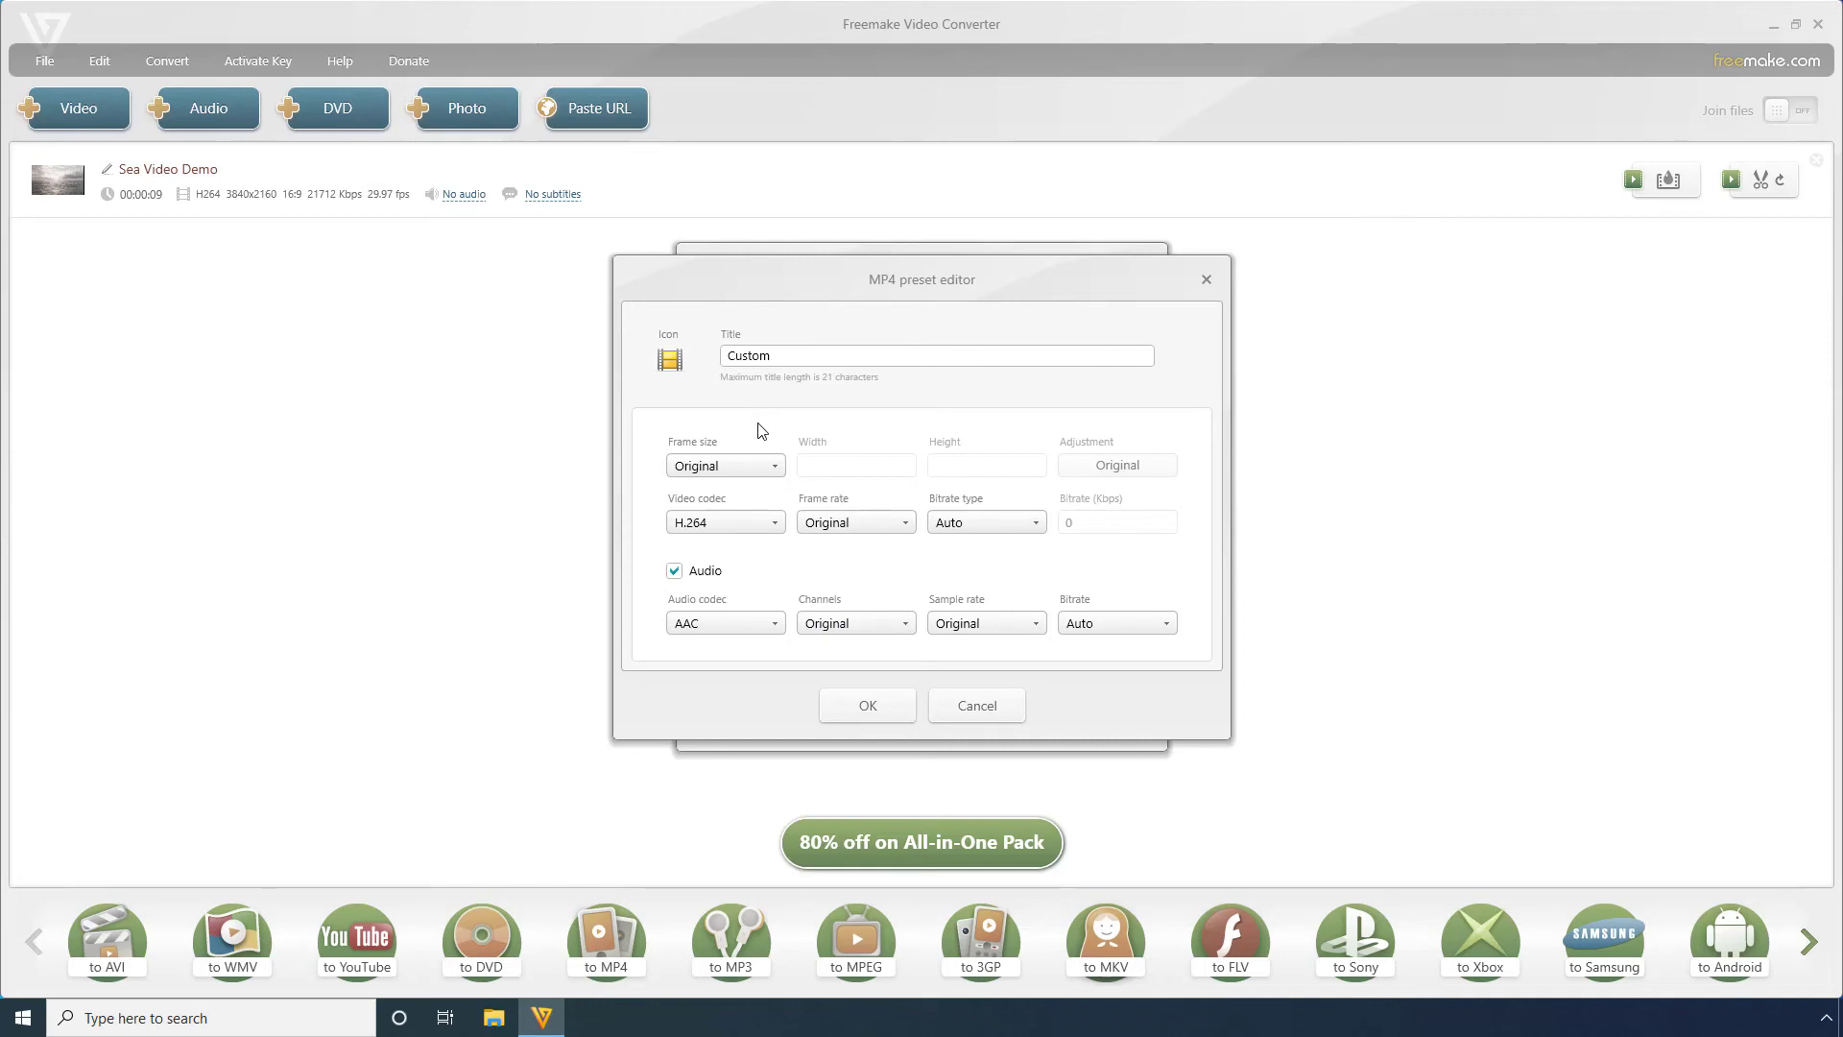
click(748, 470)
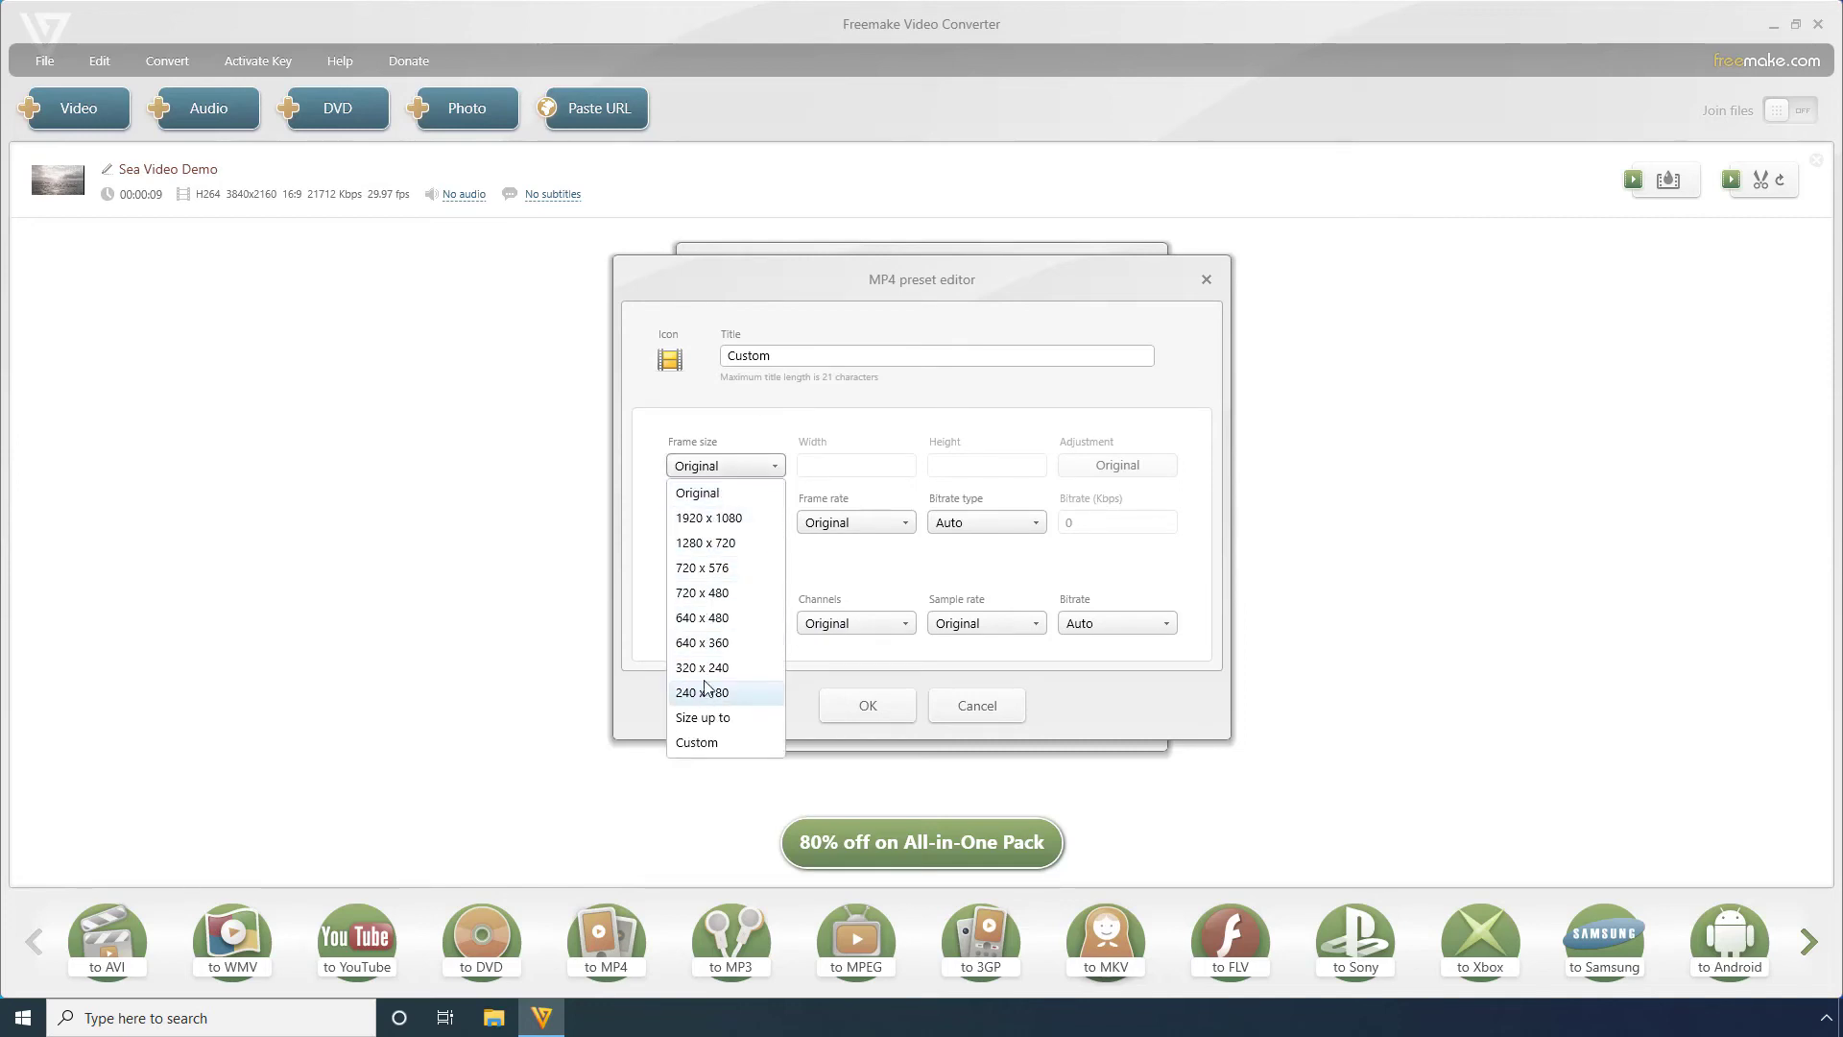
click(710, 542)
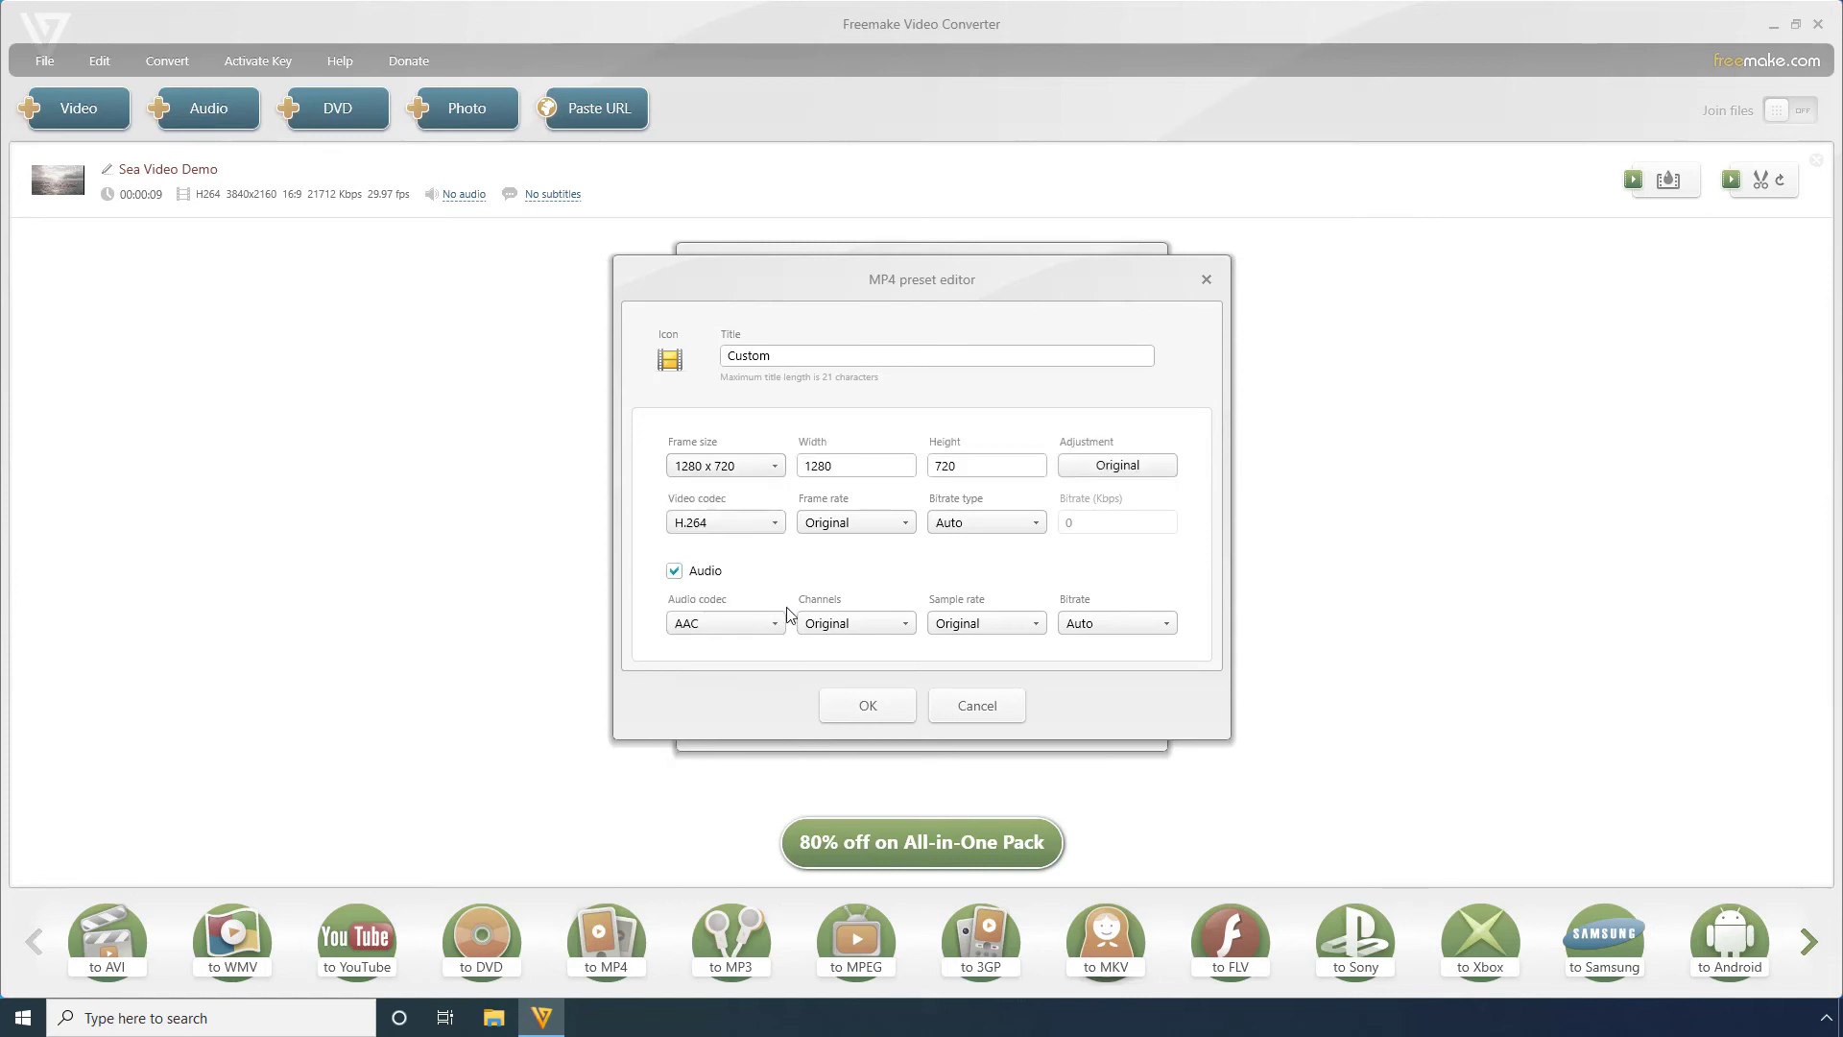
click(869, 706)
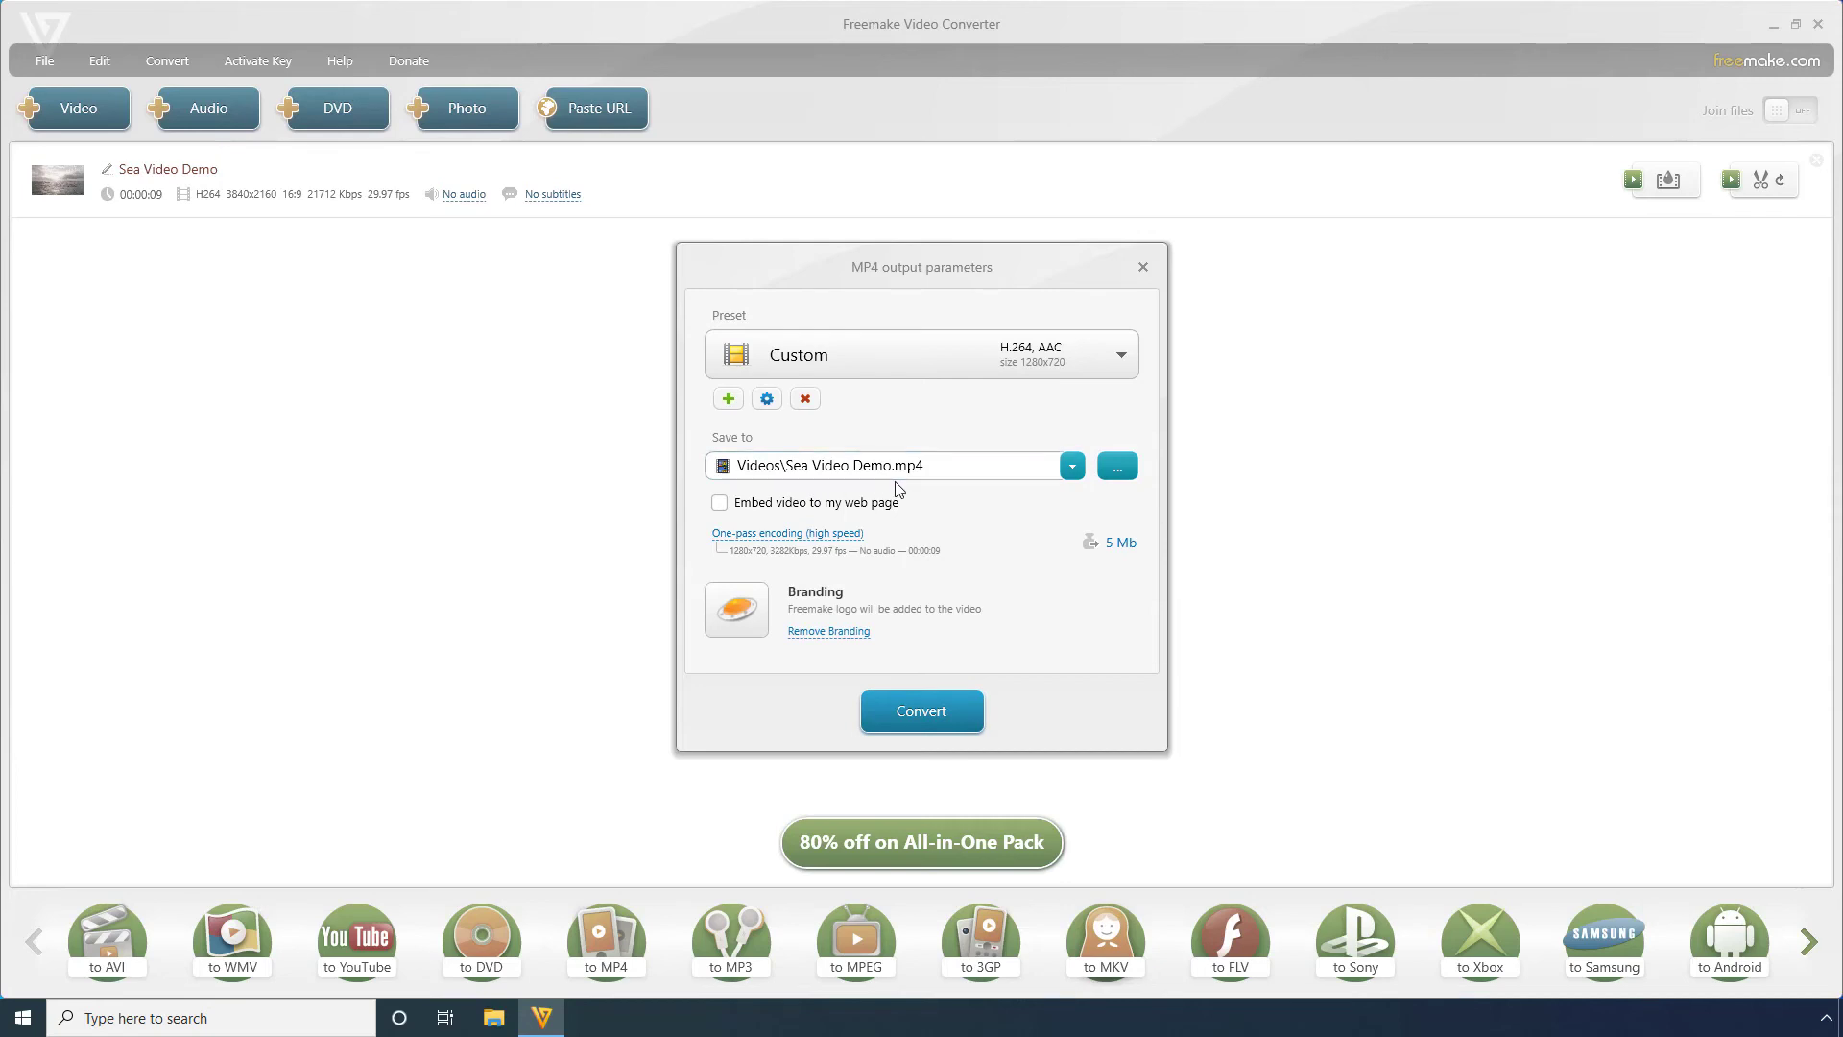
- Save the output as Sea Video Demo.mp4 in Documents and convert it, continuing with the Freemake logo
click(1072, 467)
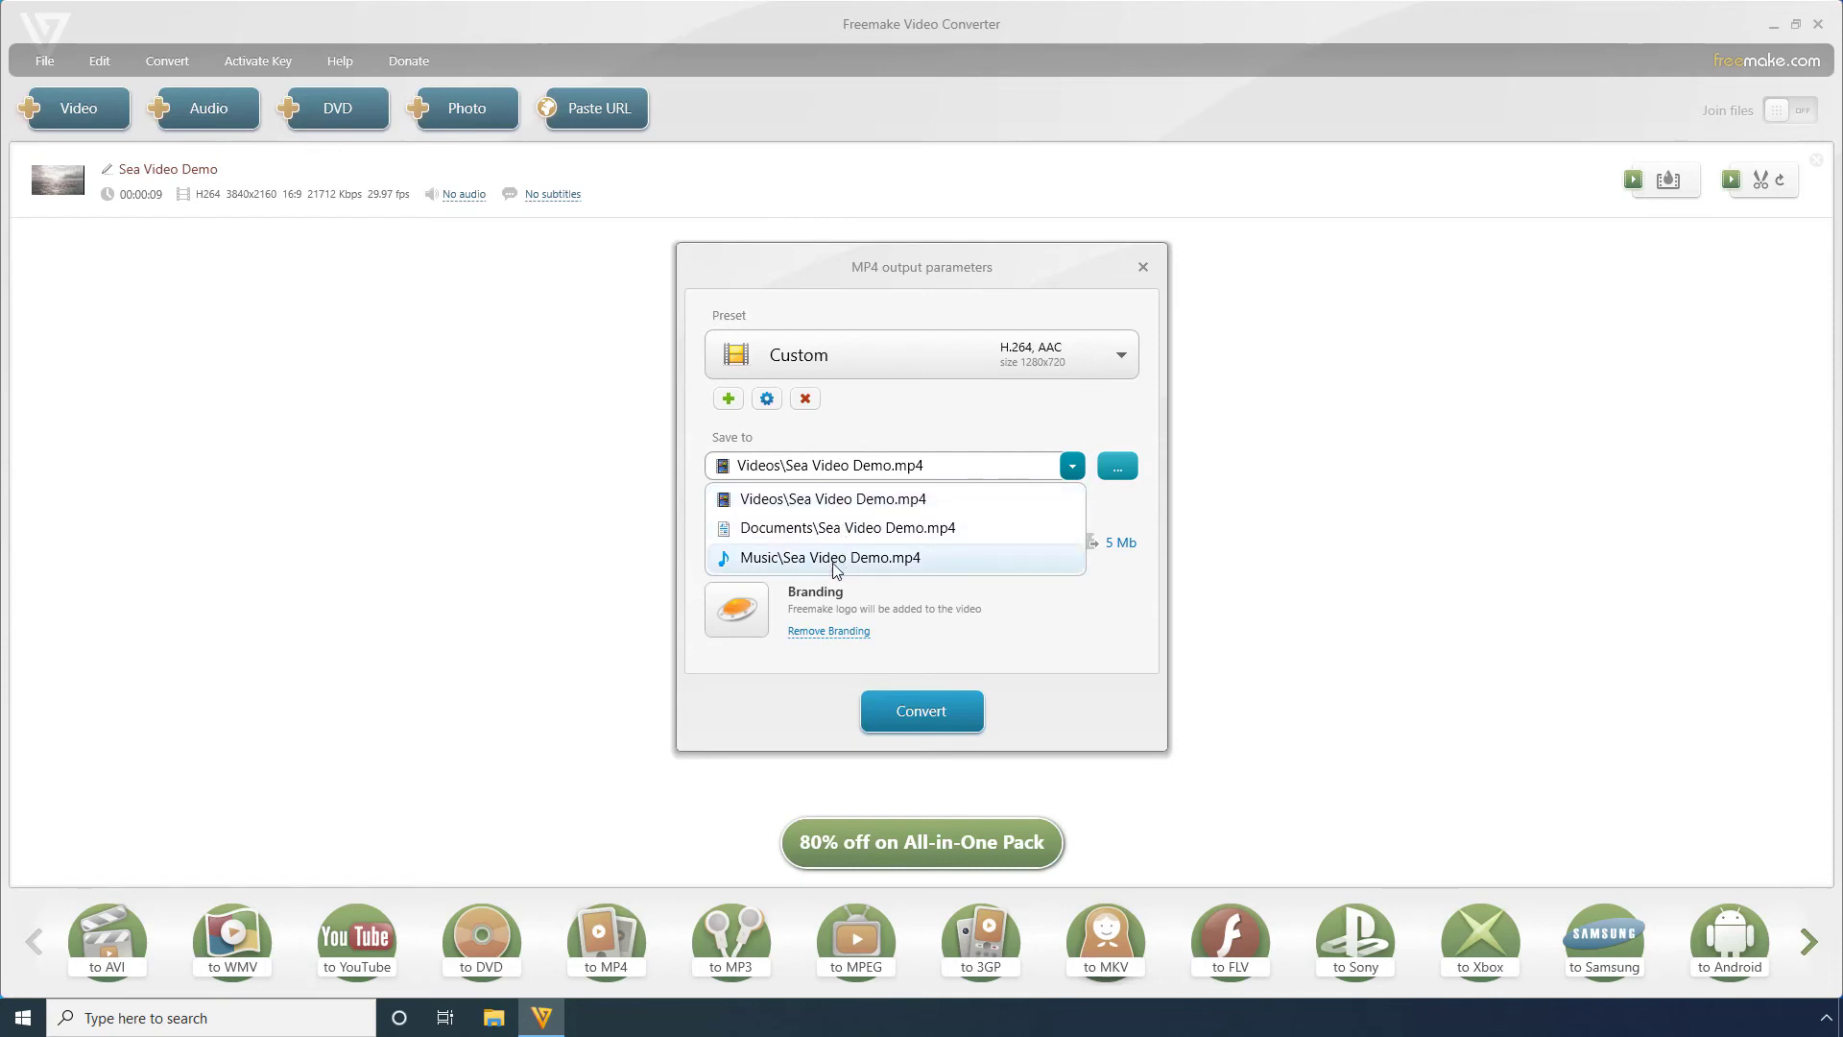
click(841, 527)
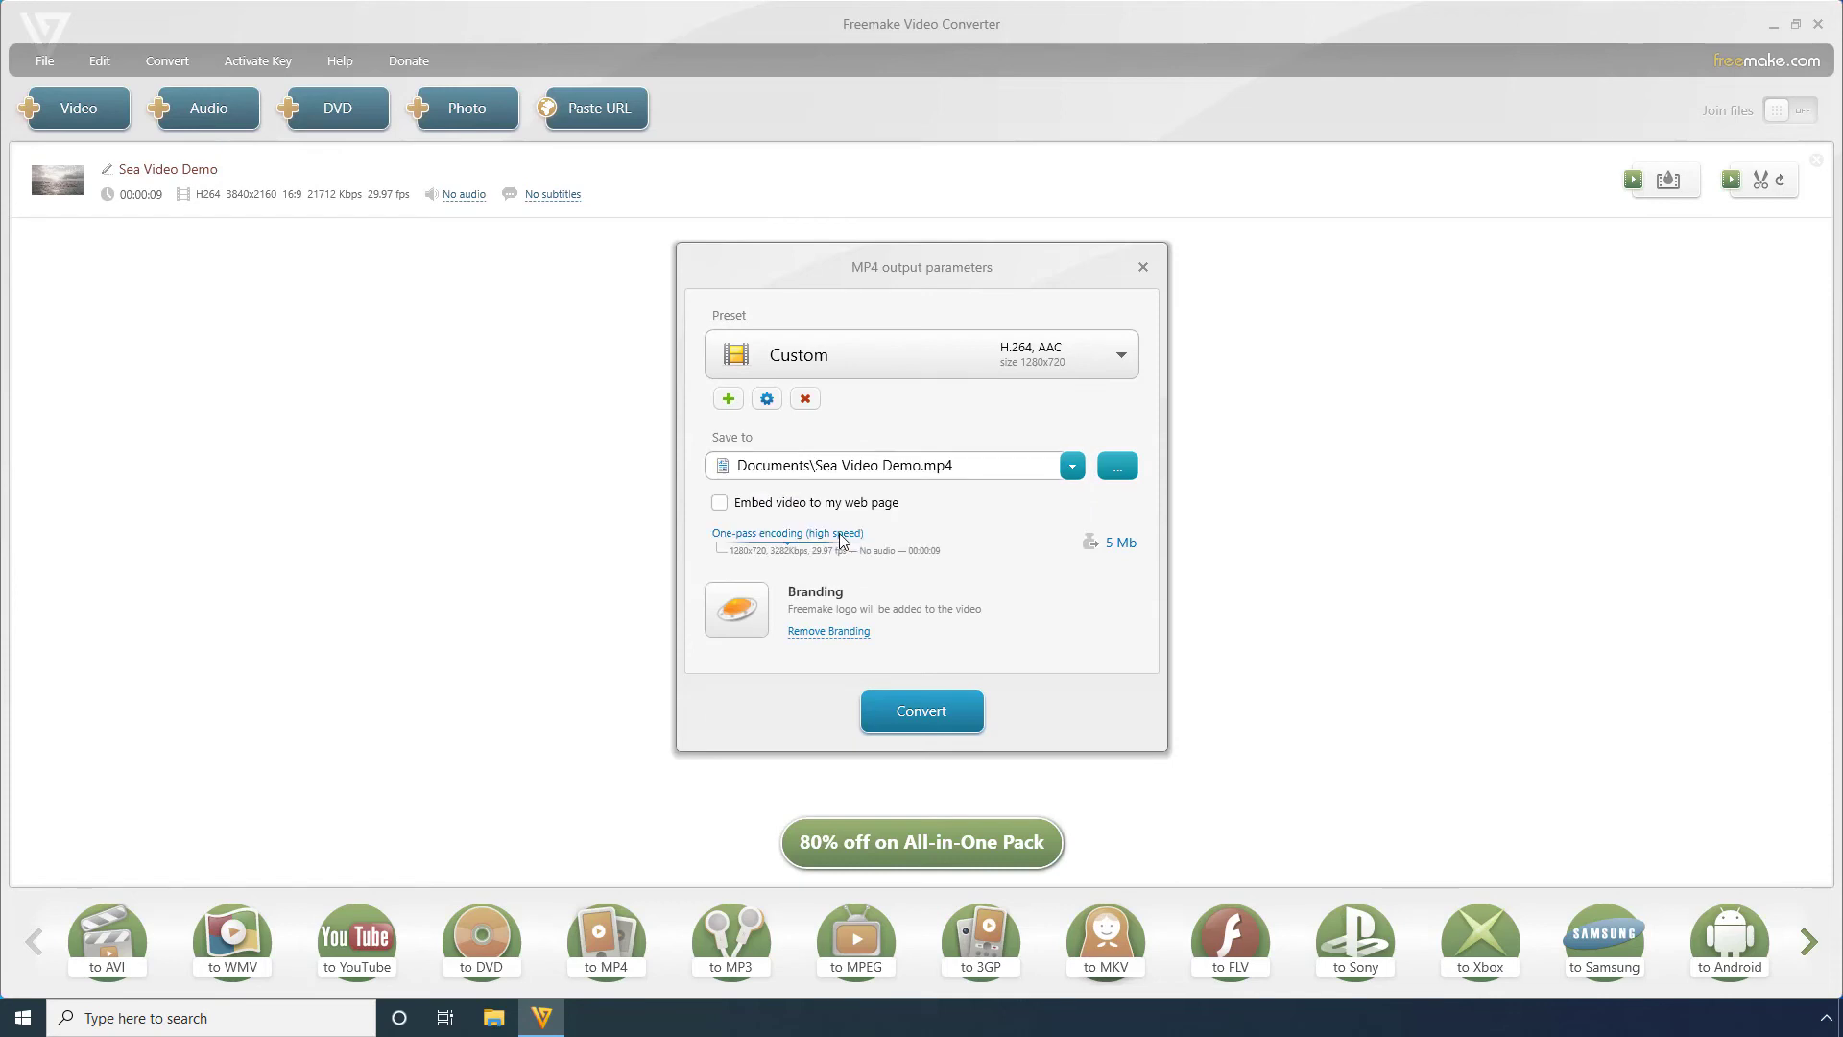
click(919, 714)
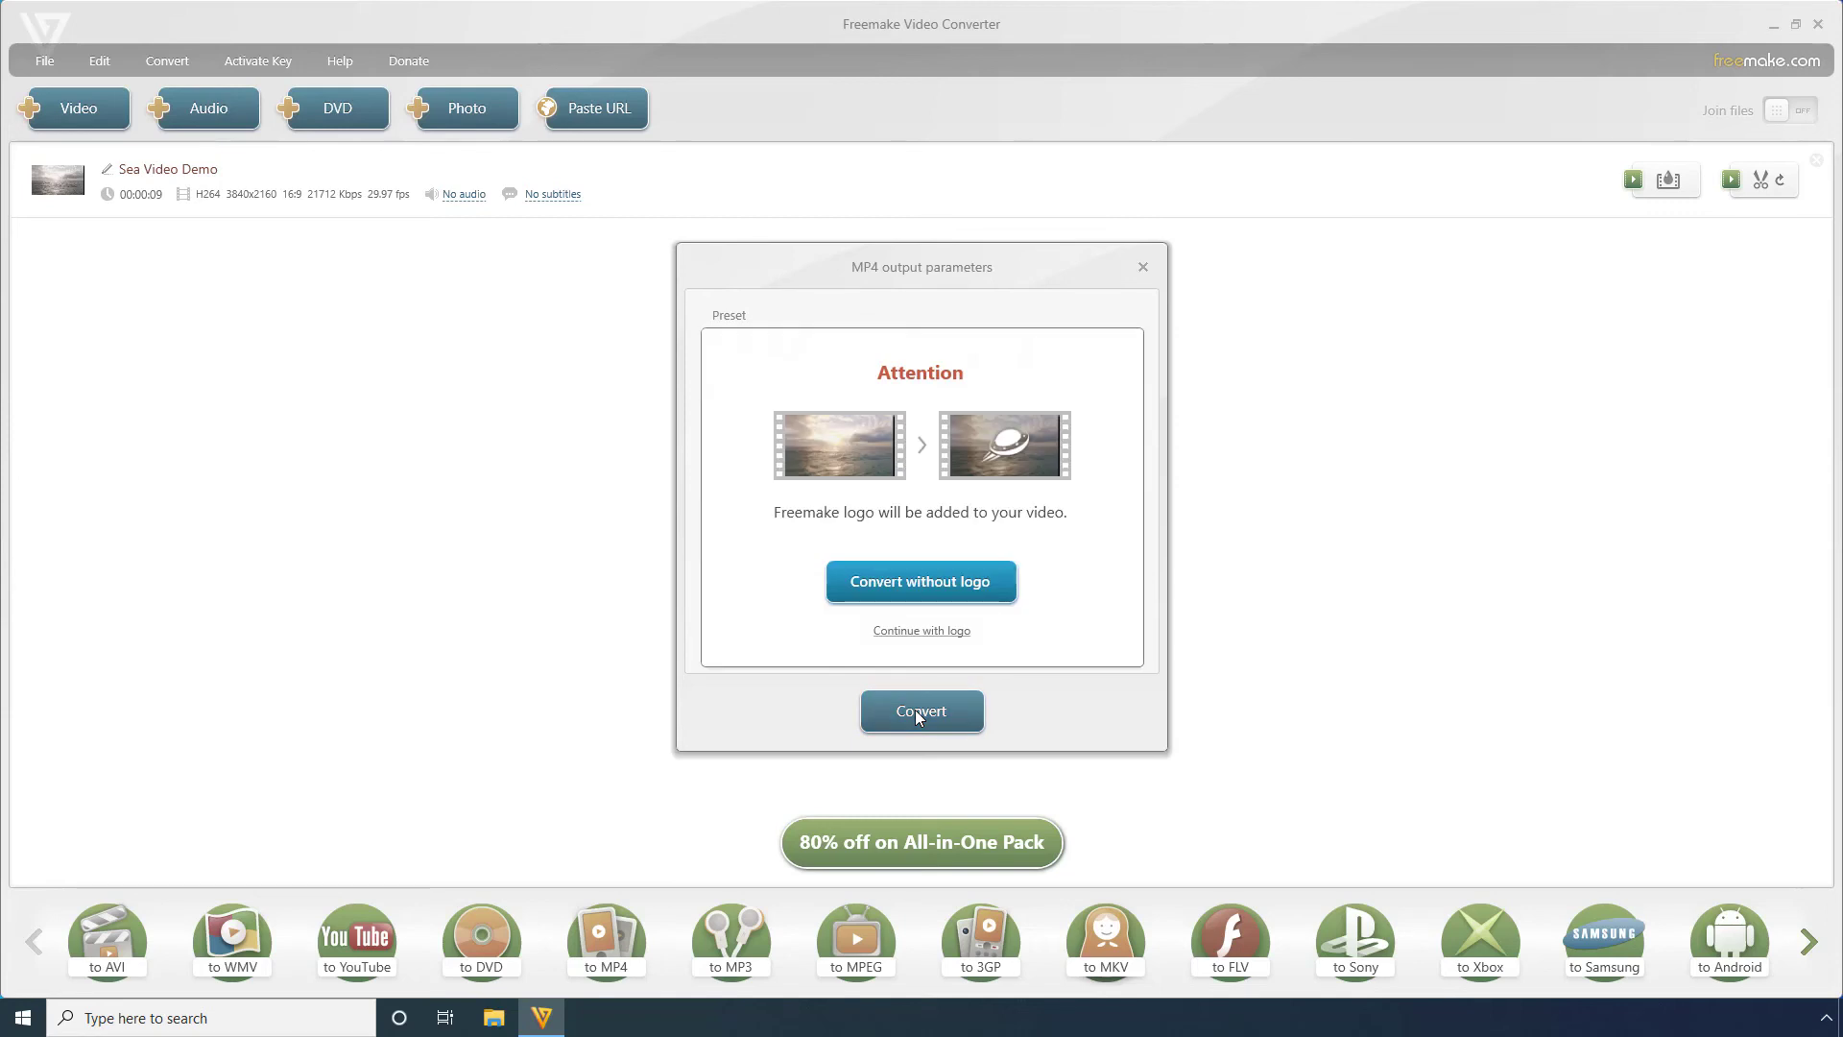
click(909, 633)
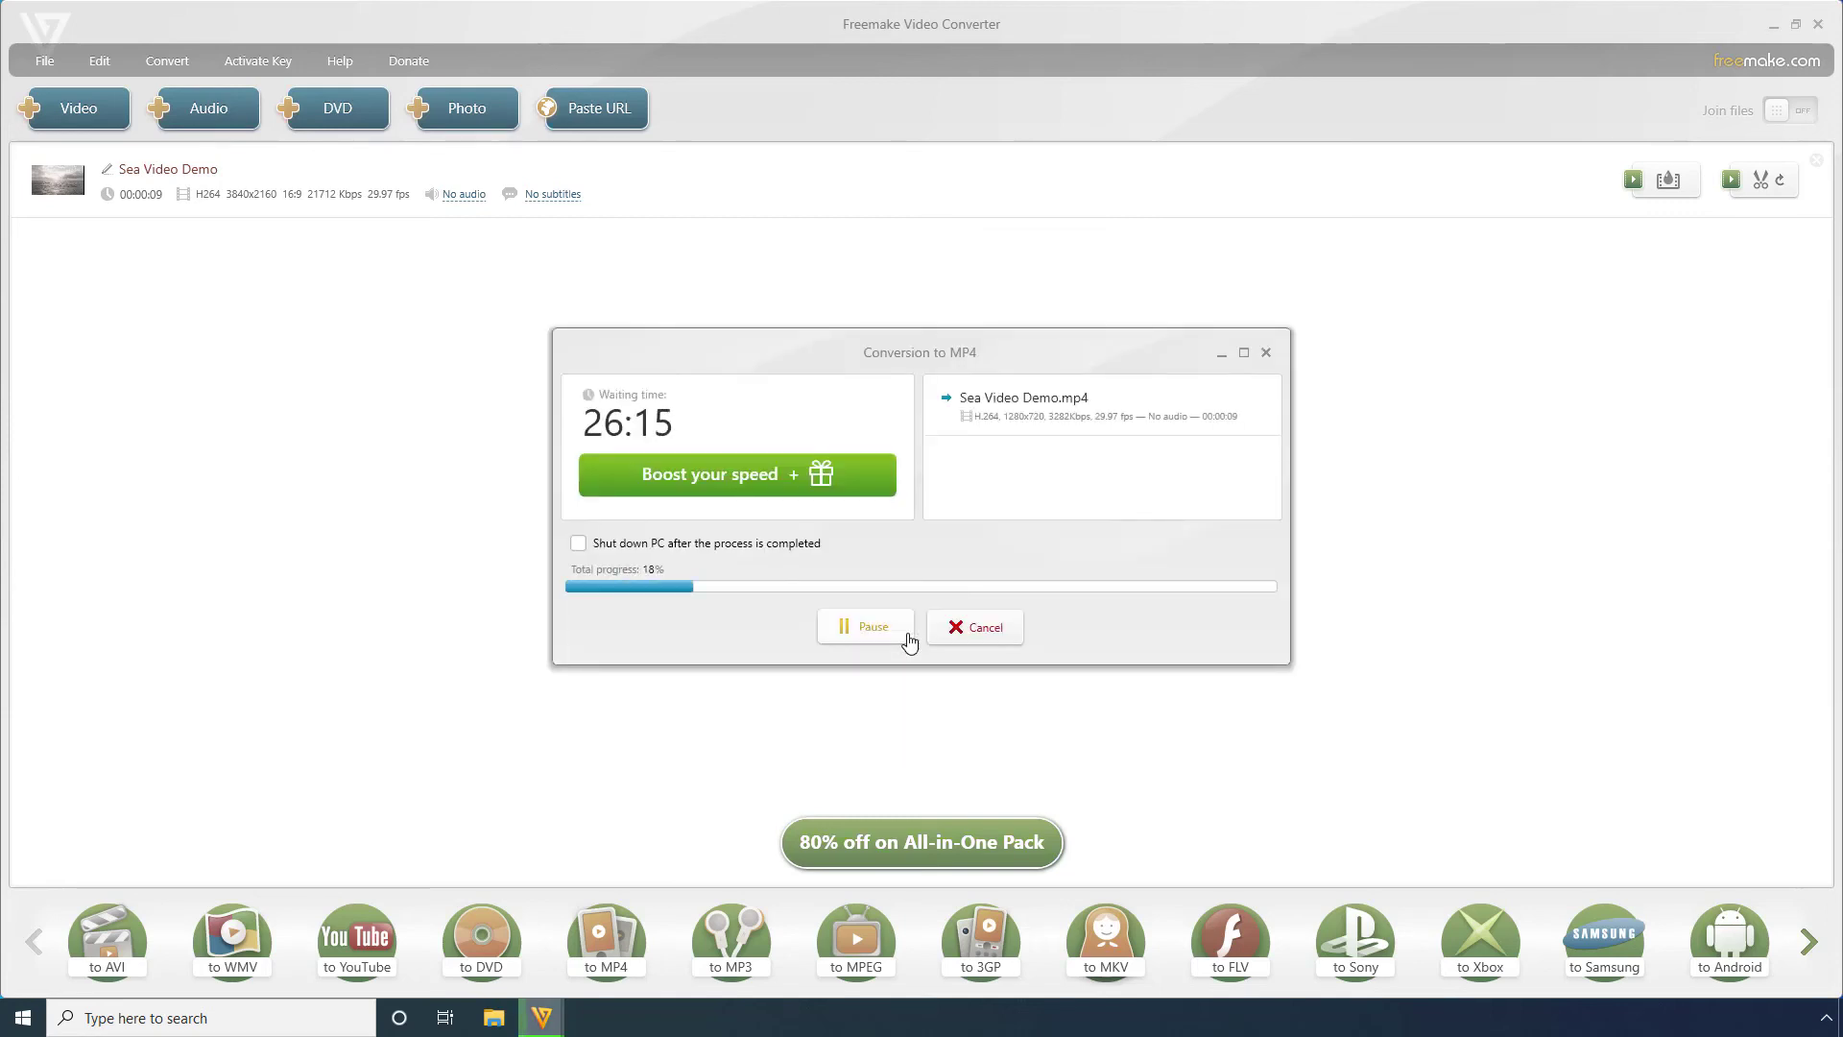
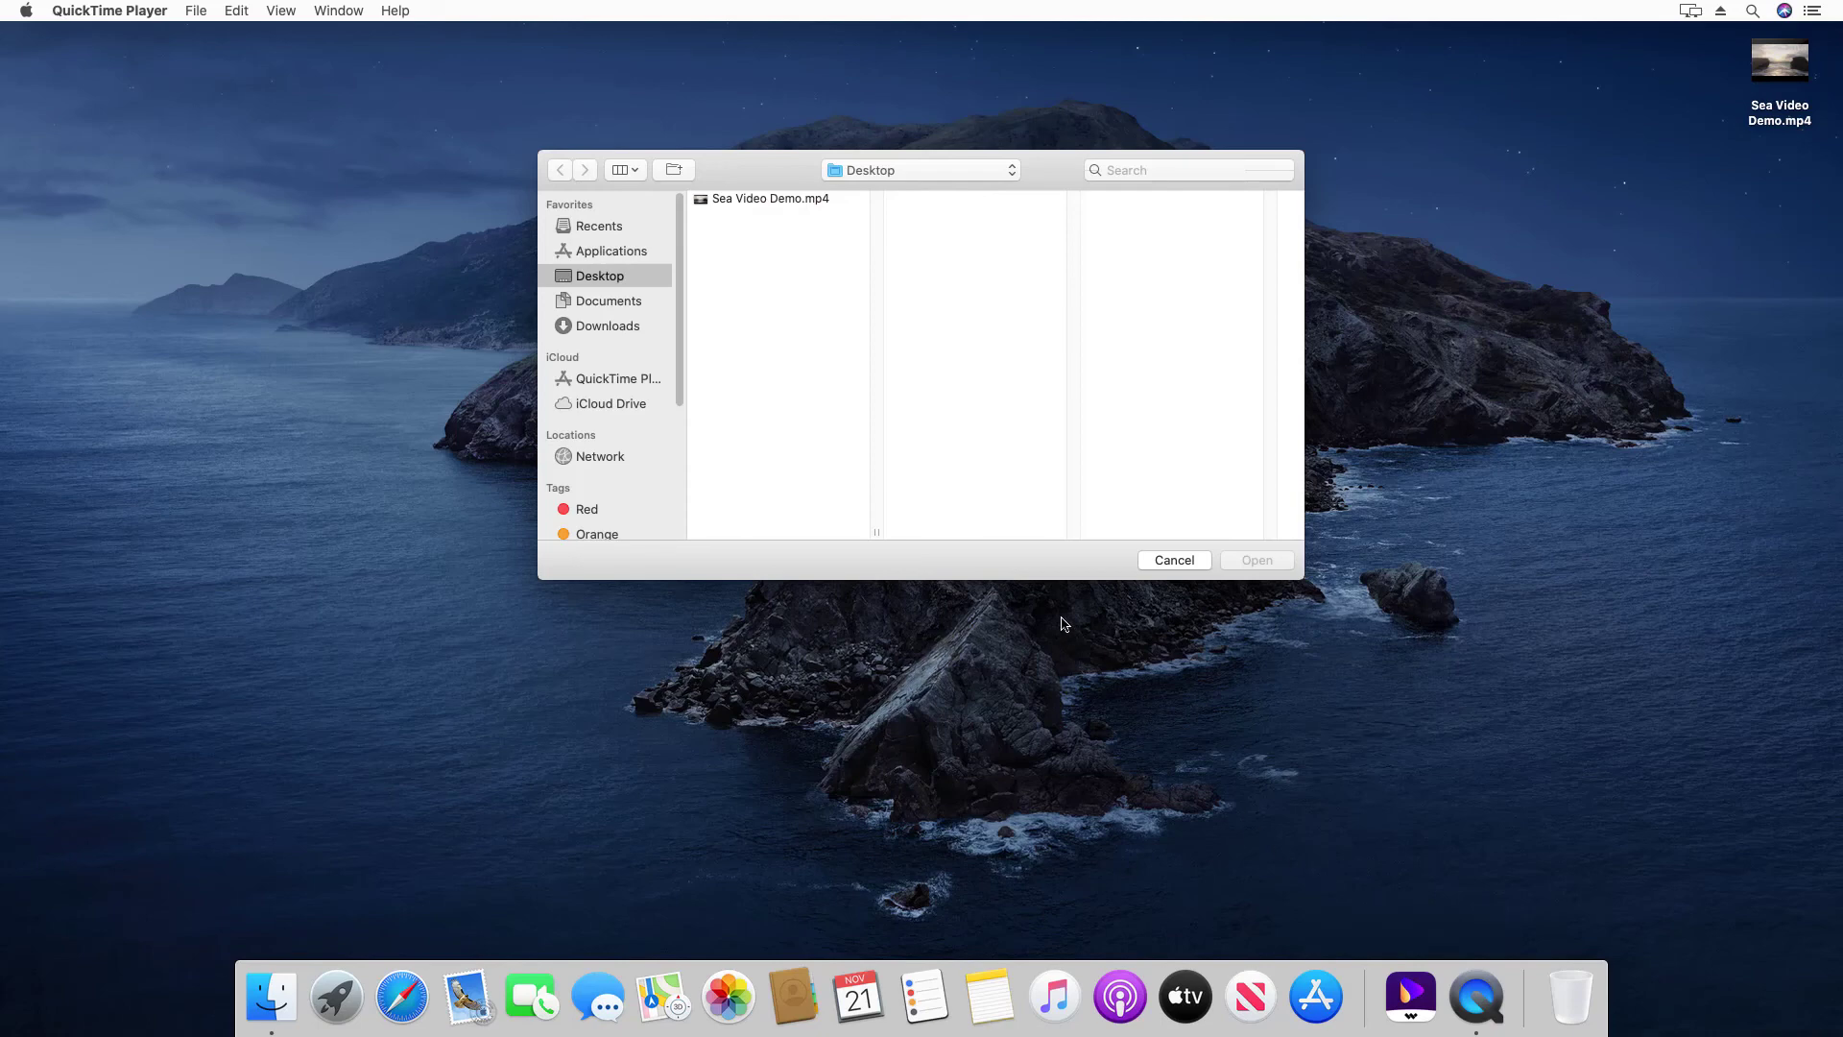
- Switch to QuickTime Player, open Sea Video Demo.mp4 from the Desktop and trim a short piece off its start and end
click(756, 198)
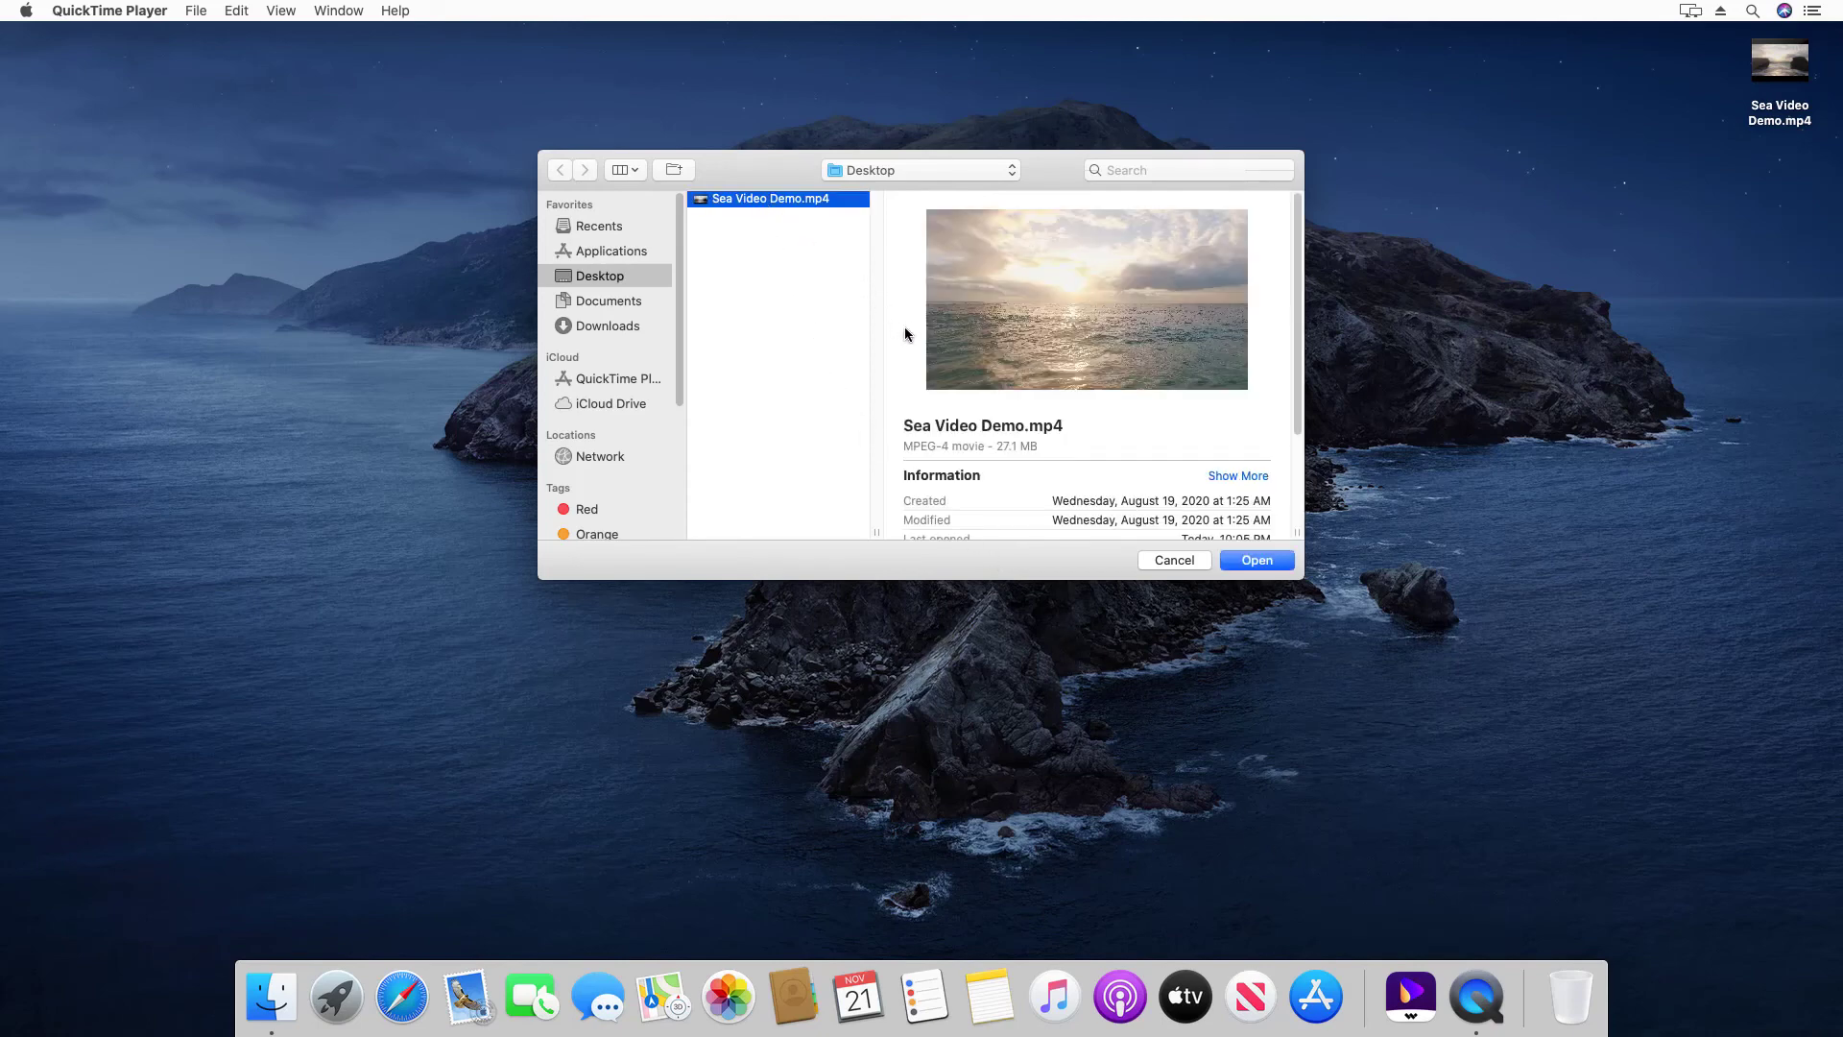
click(1249, 563)
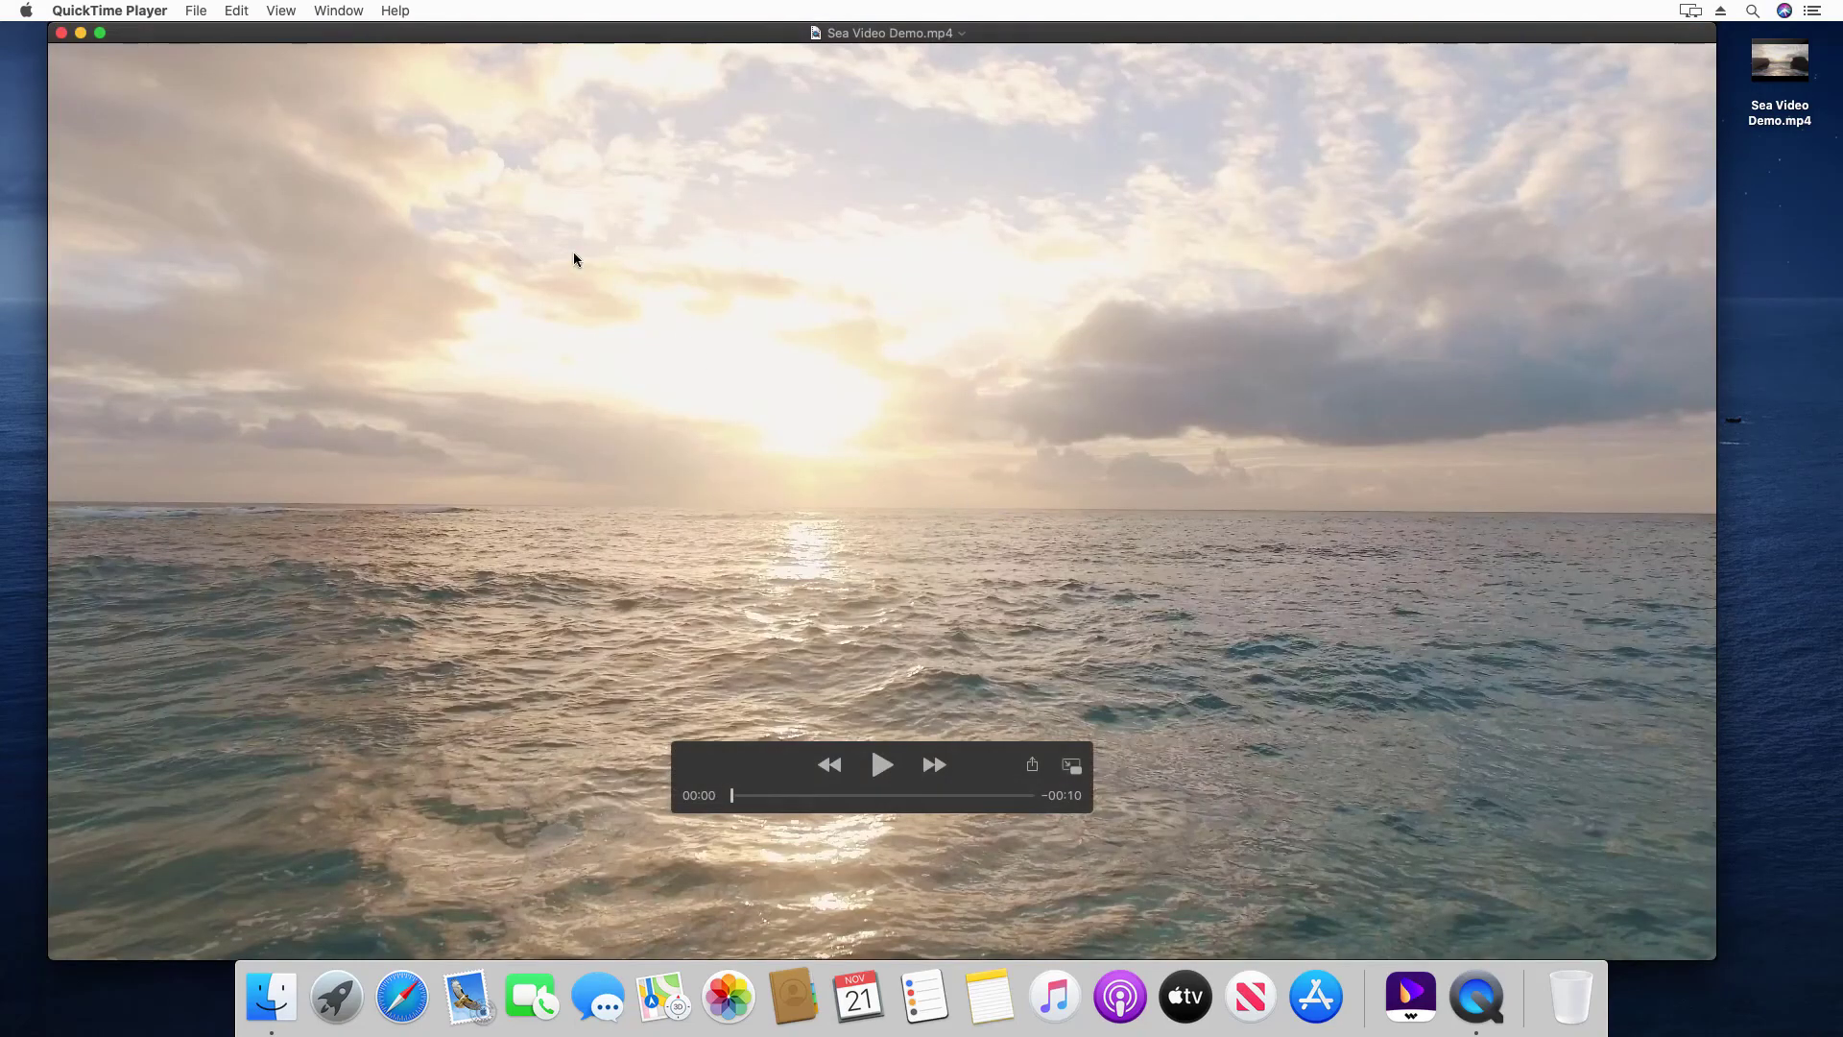
click(237, 12)
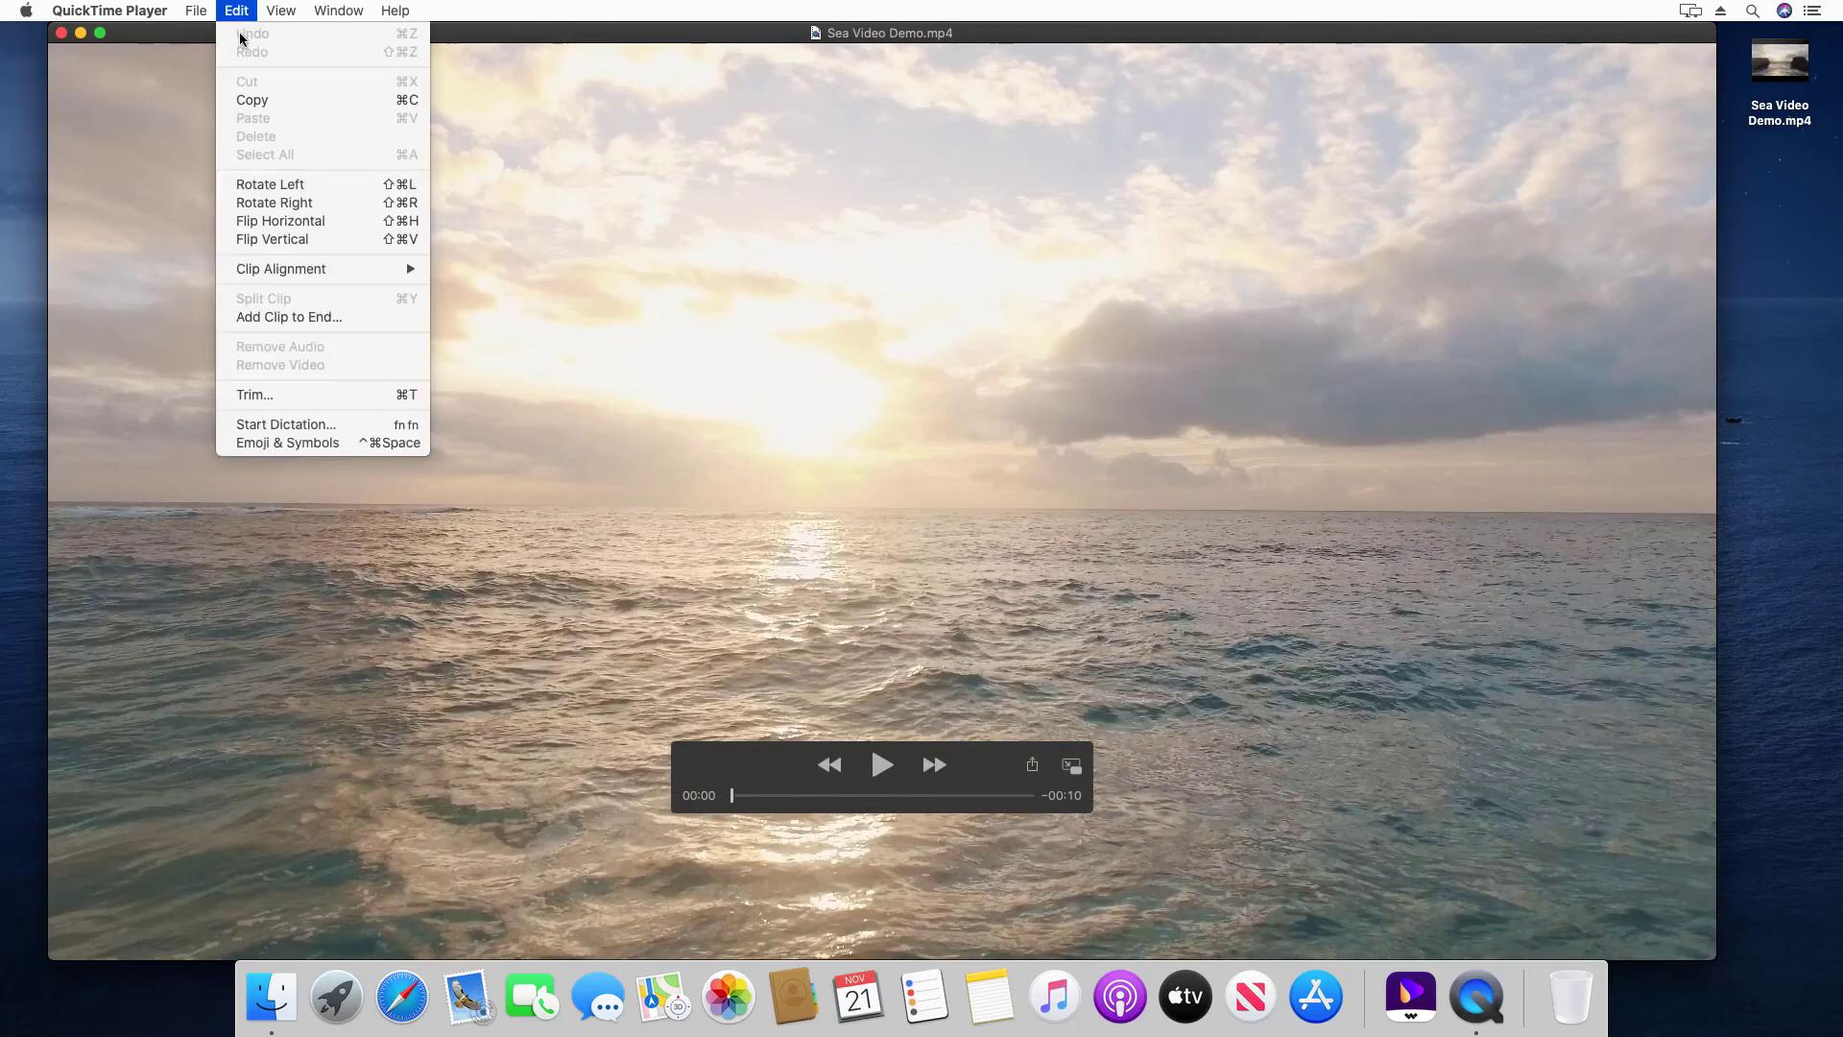
click(250, 390)
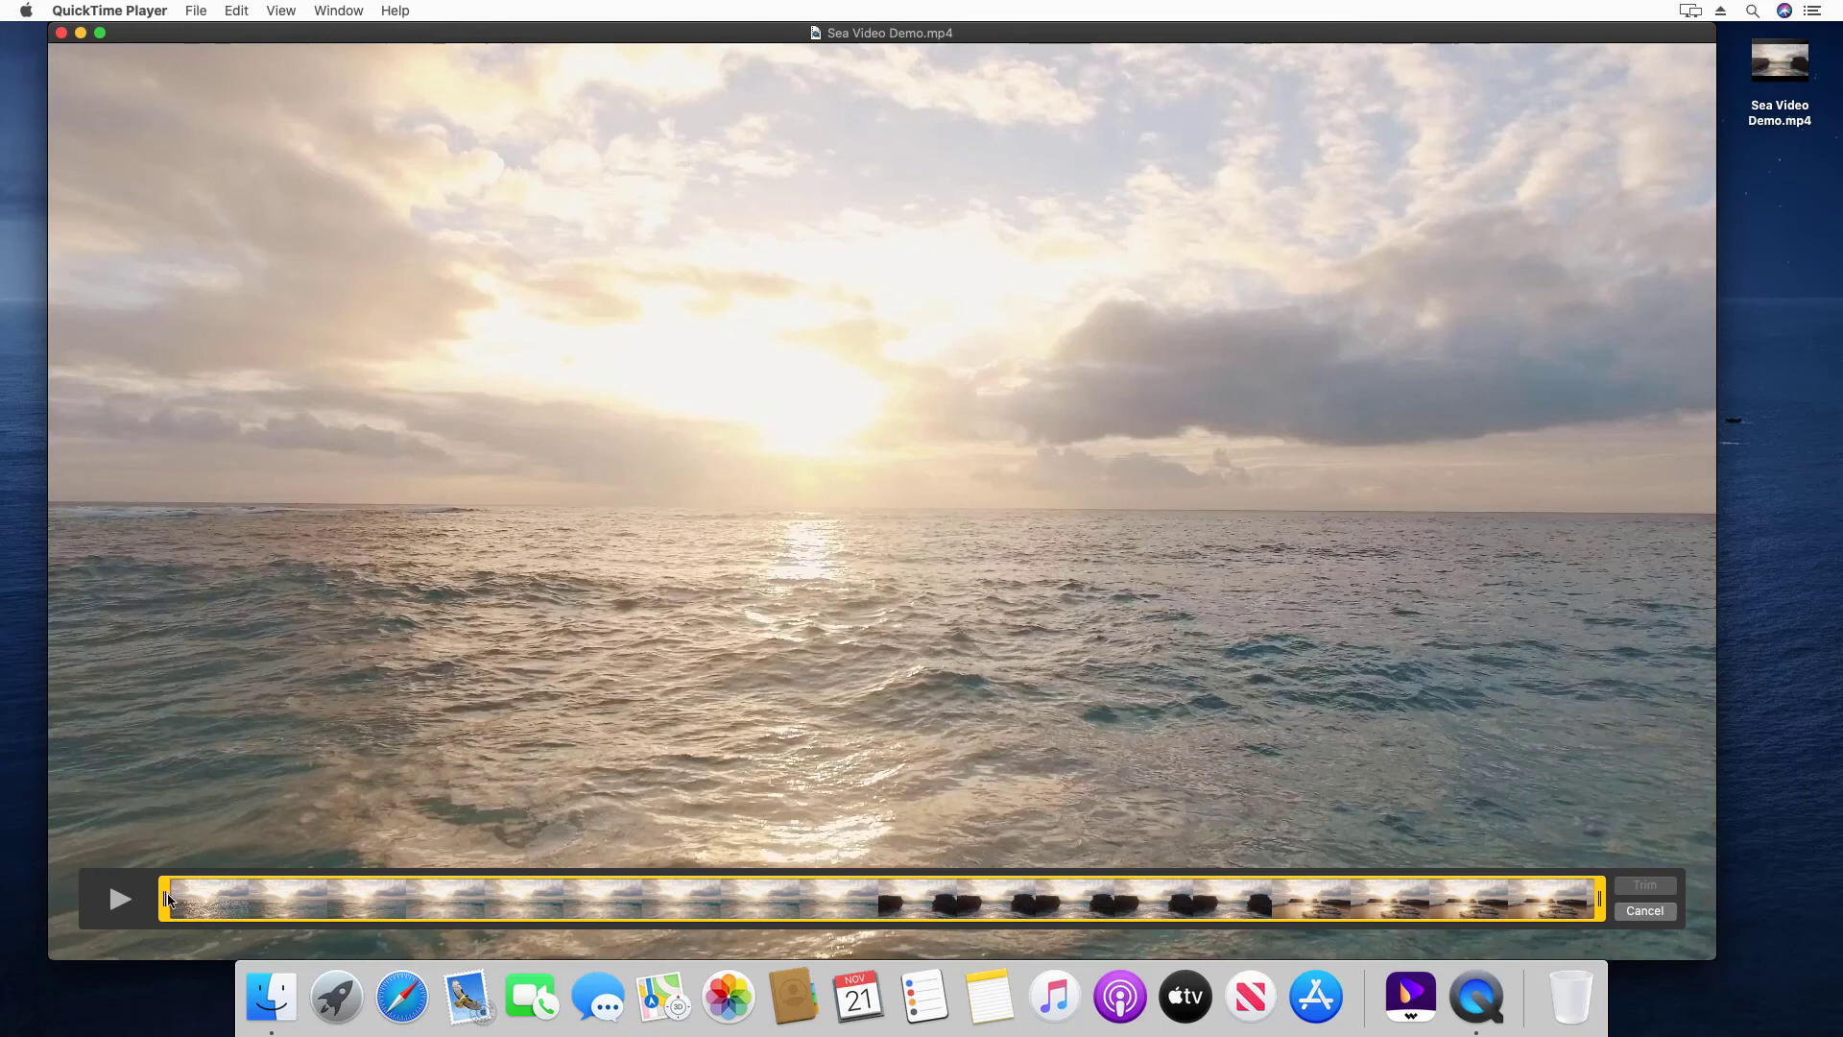
drag(167, 899, 255, 902)
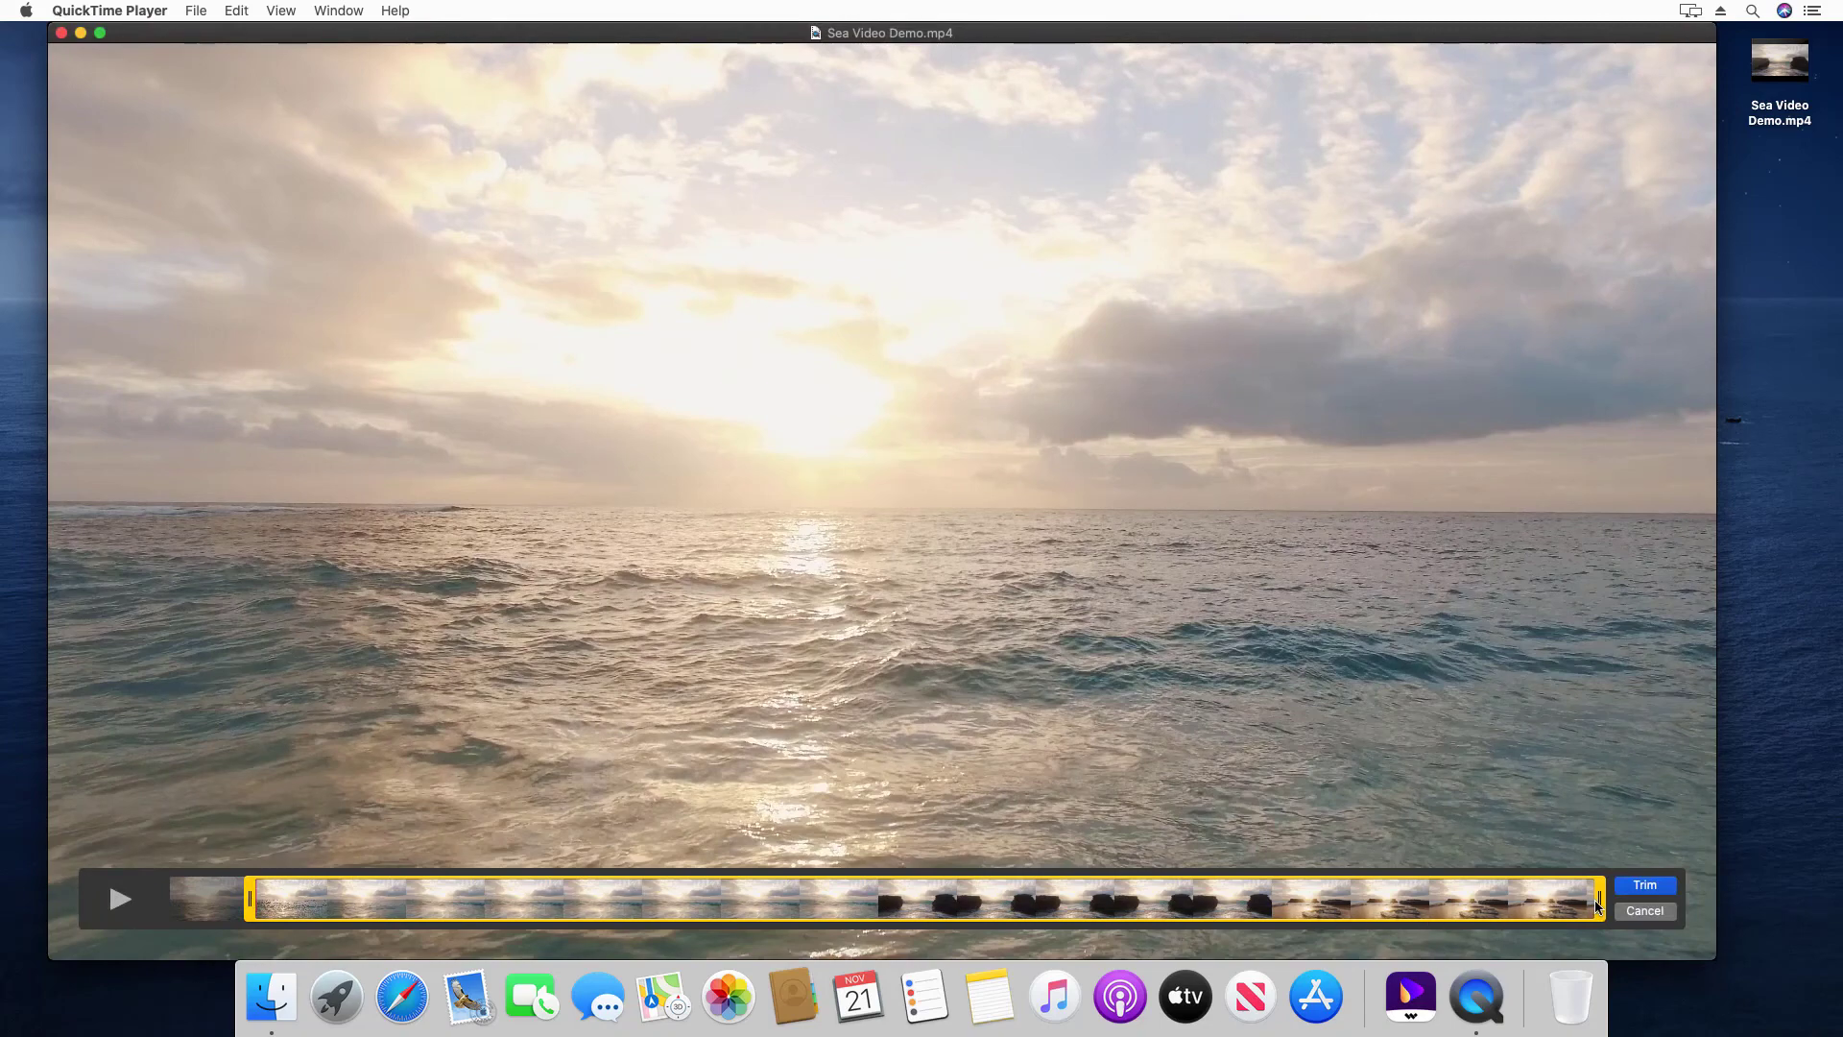
drag(1601, 902, 1532, 907)
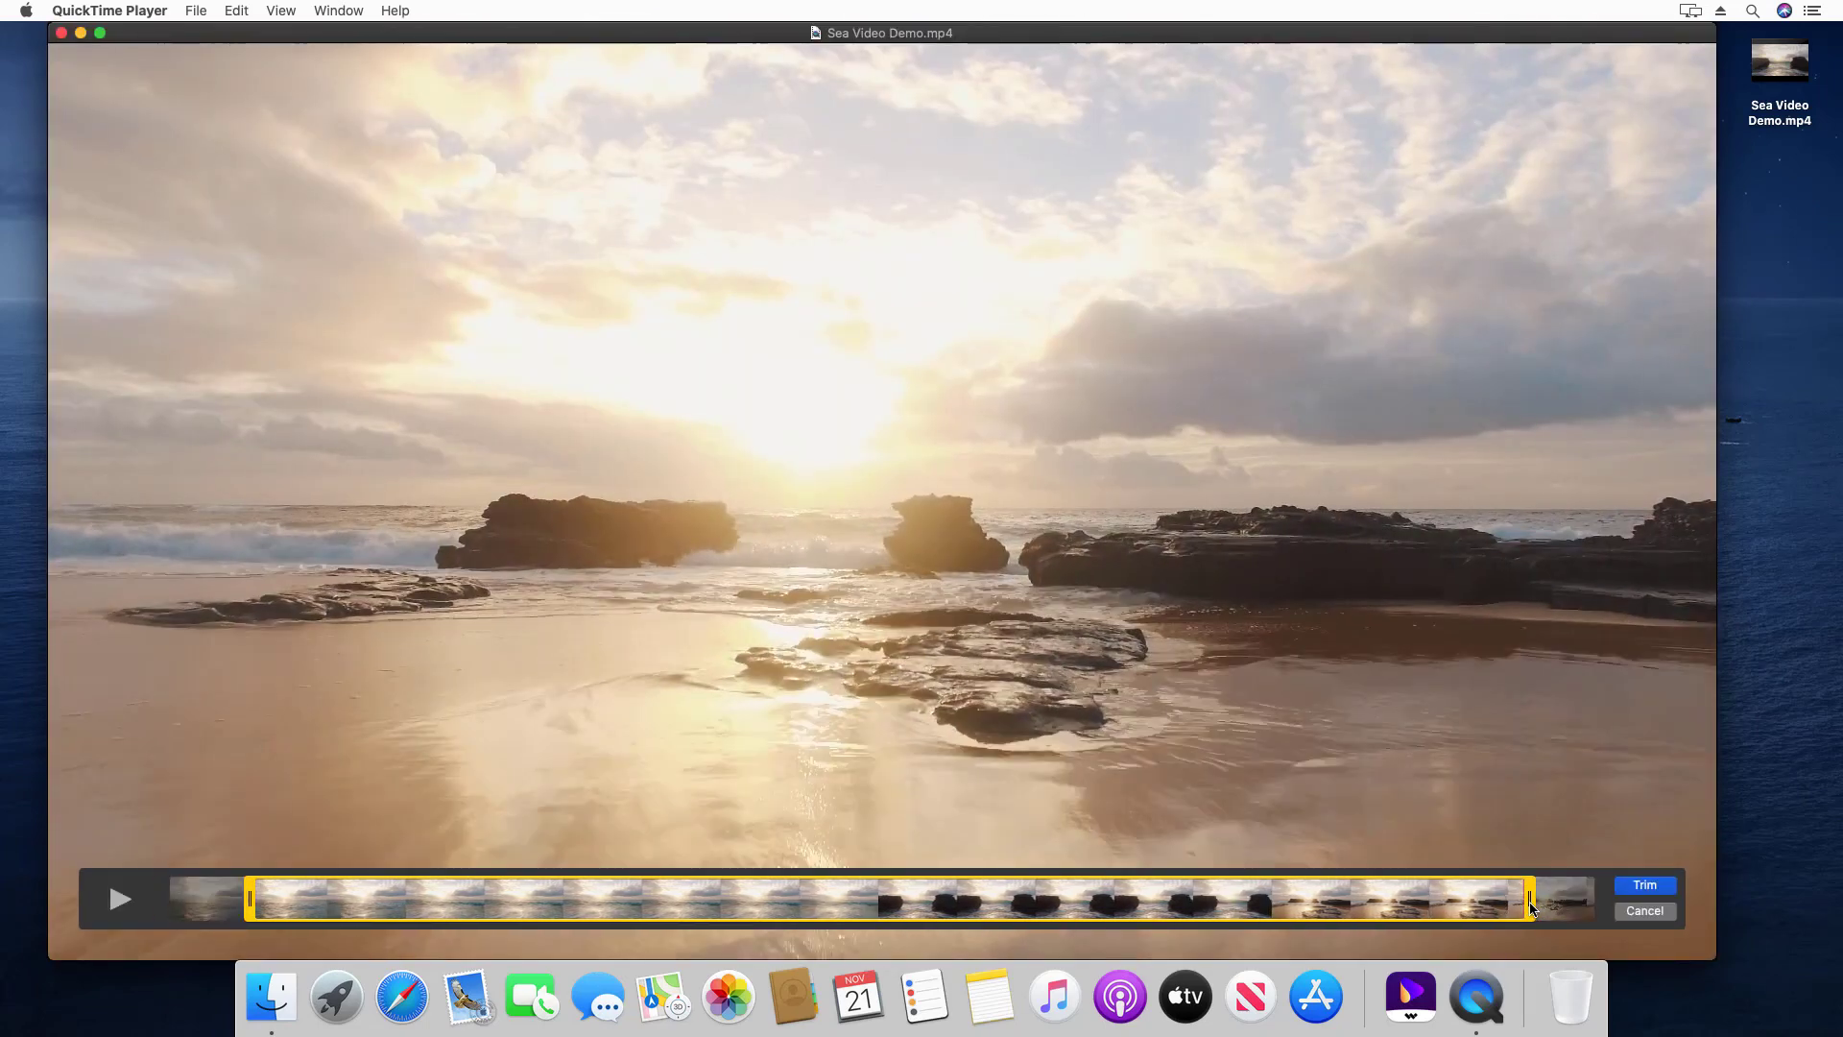
click(1644, 887)
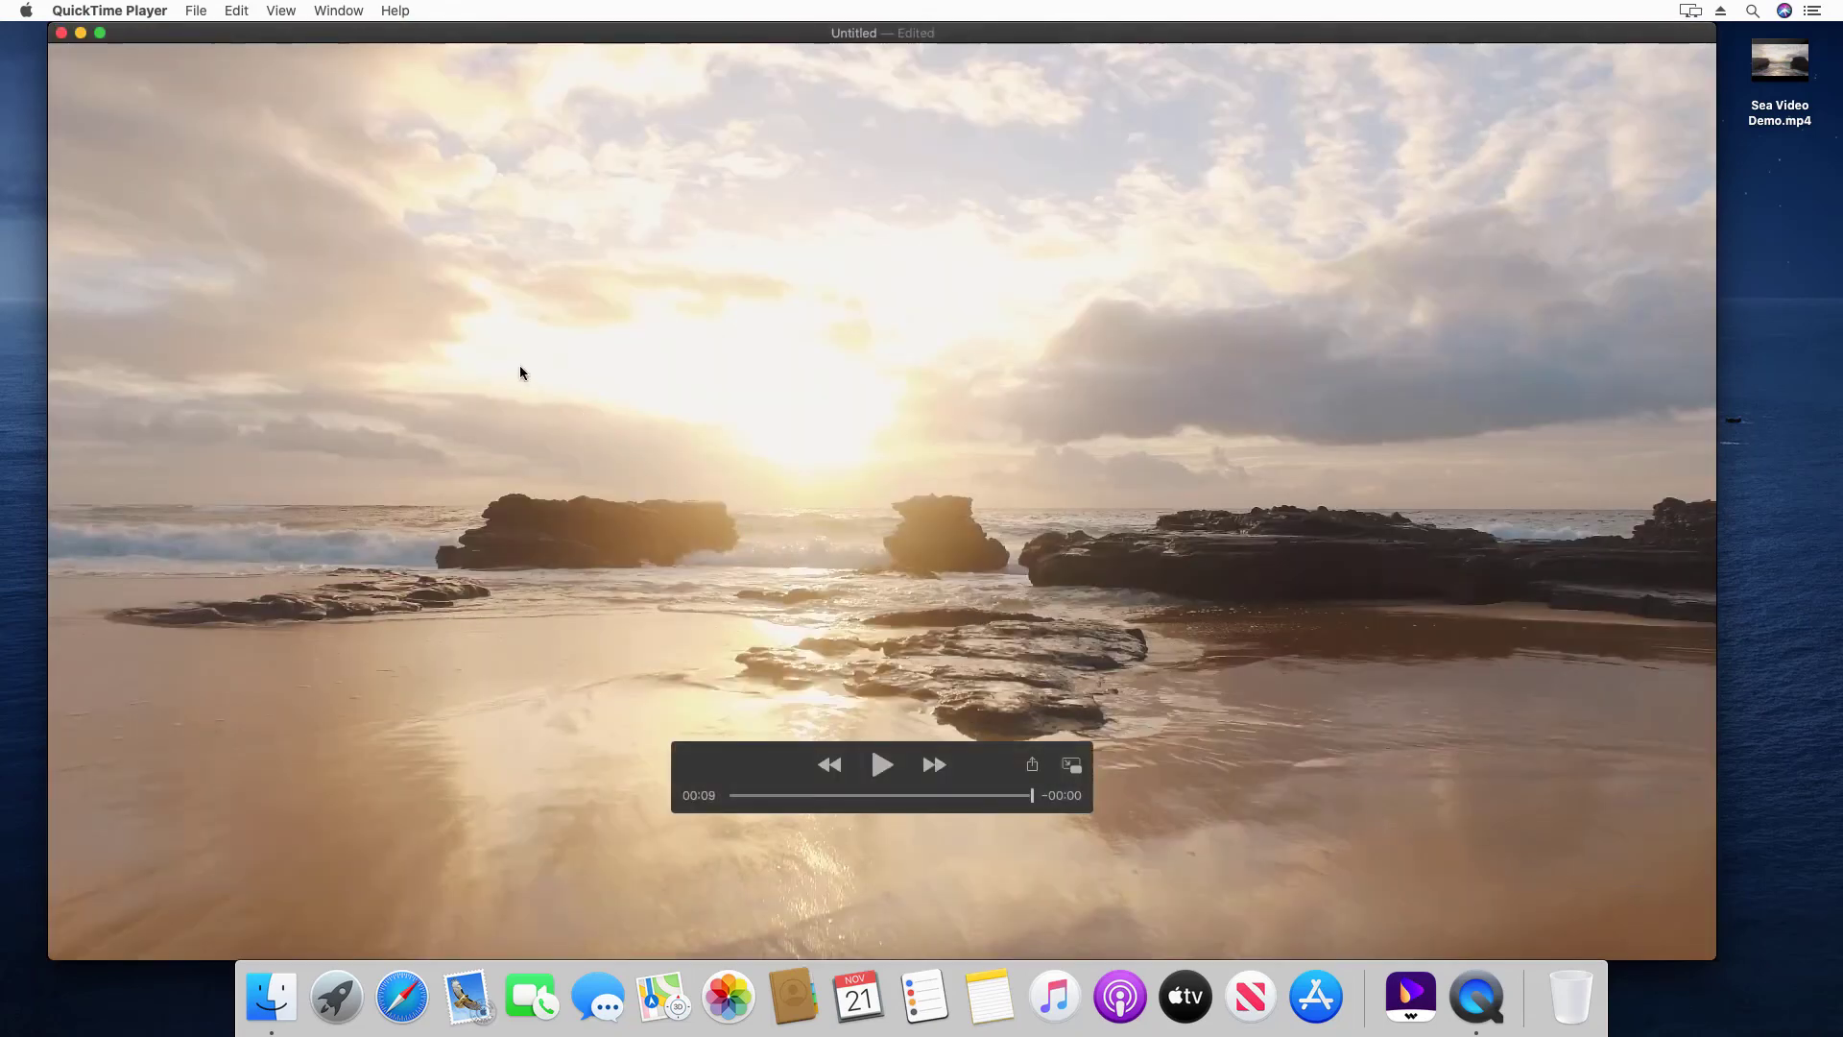
- Save the trimmed video to the Desktop under the name Compressed
click(207, 12)
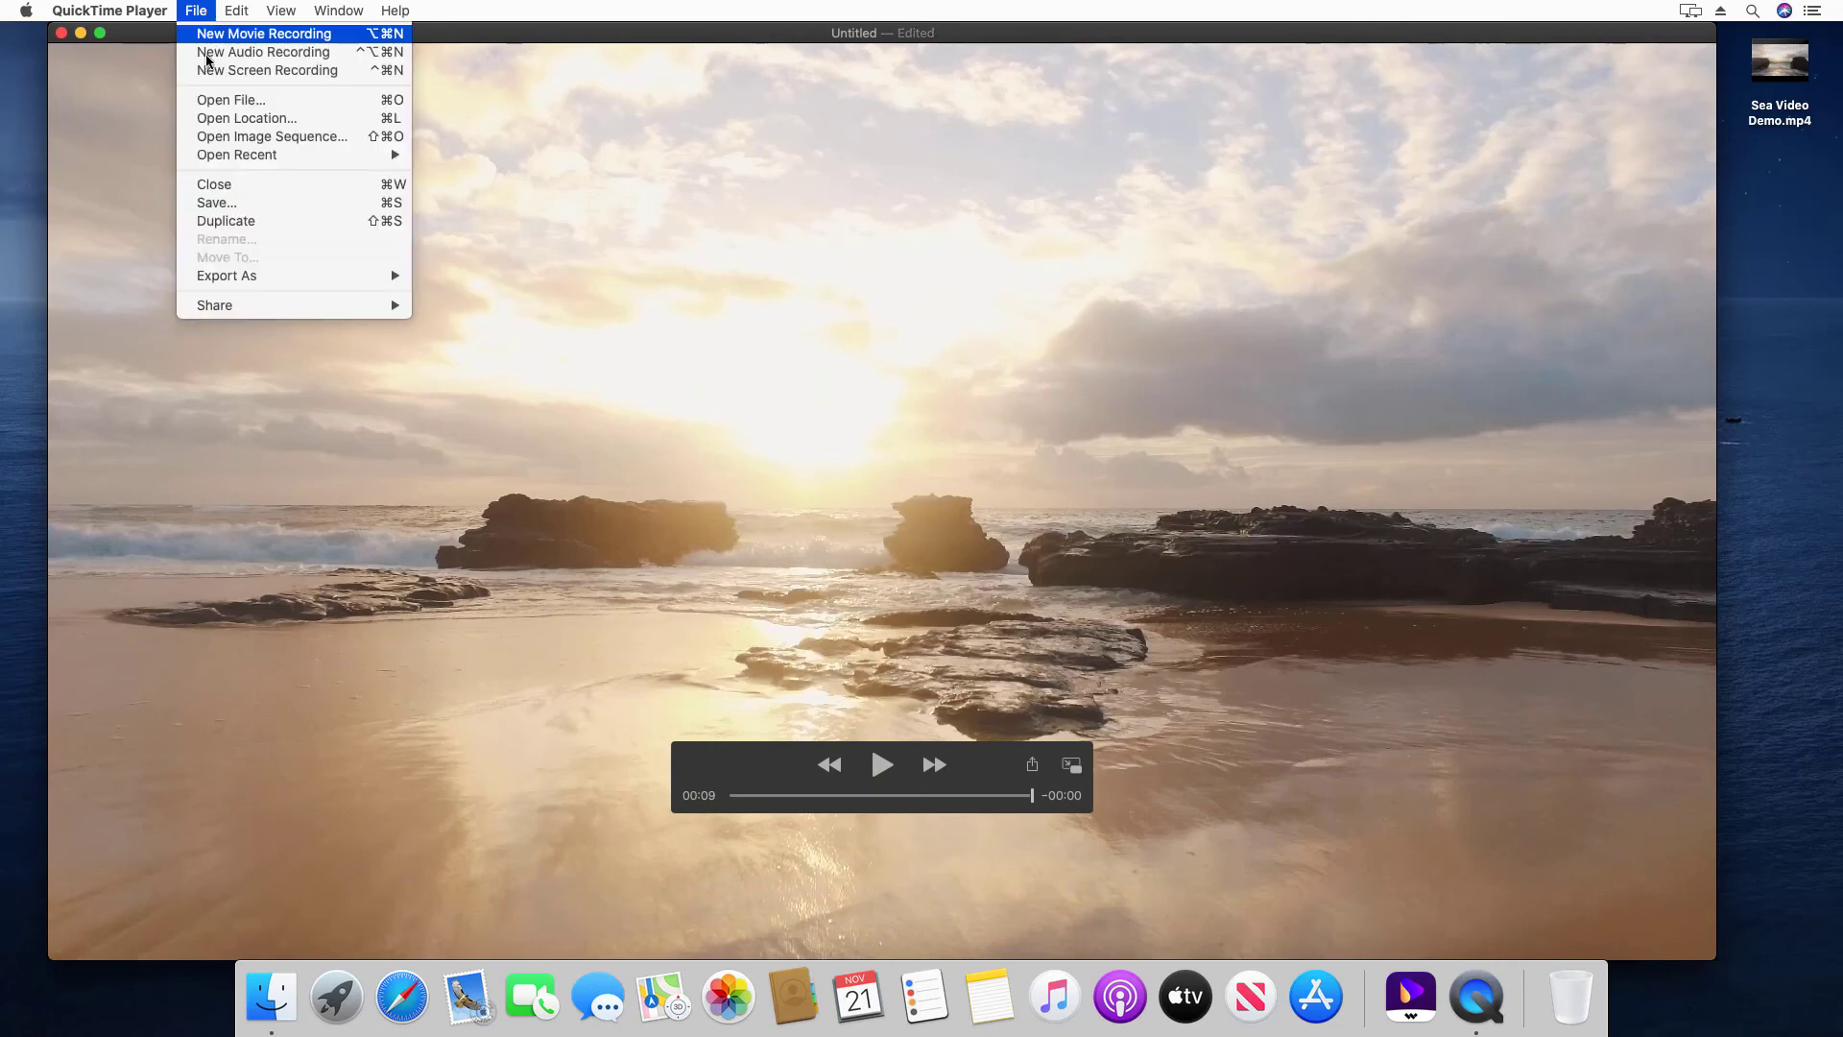
click(227, 204)
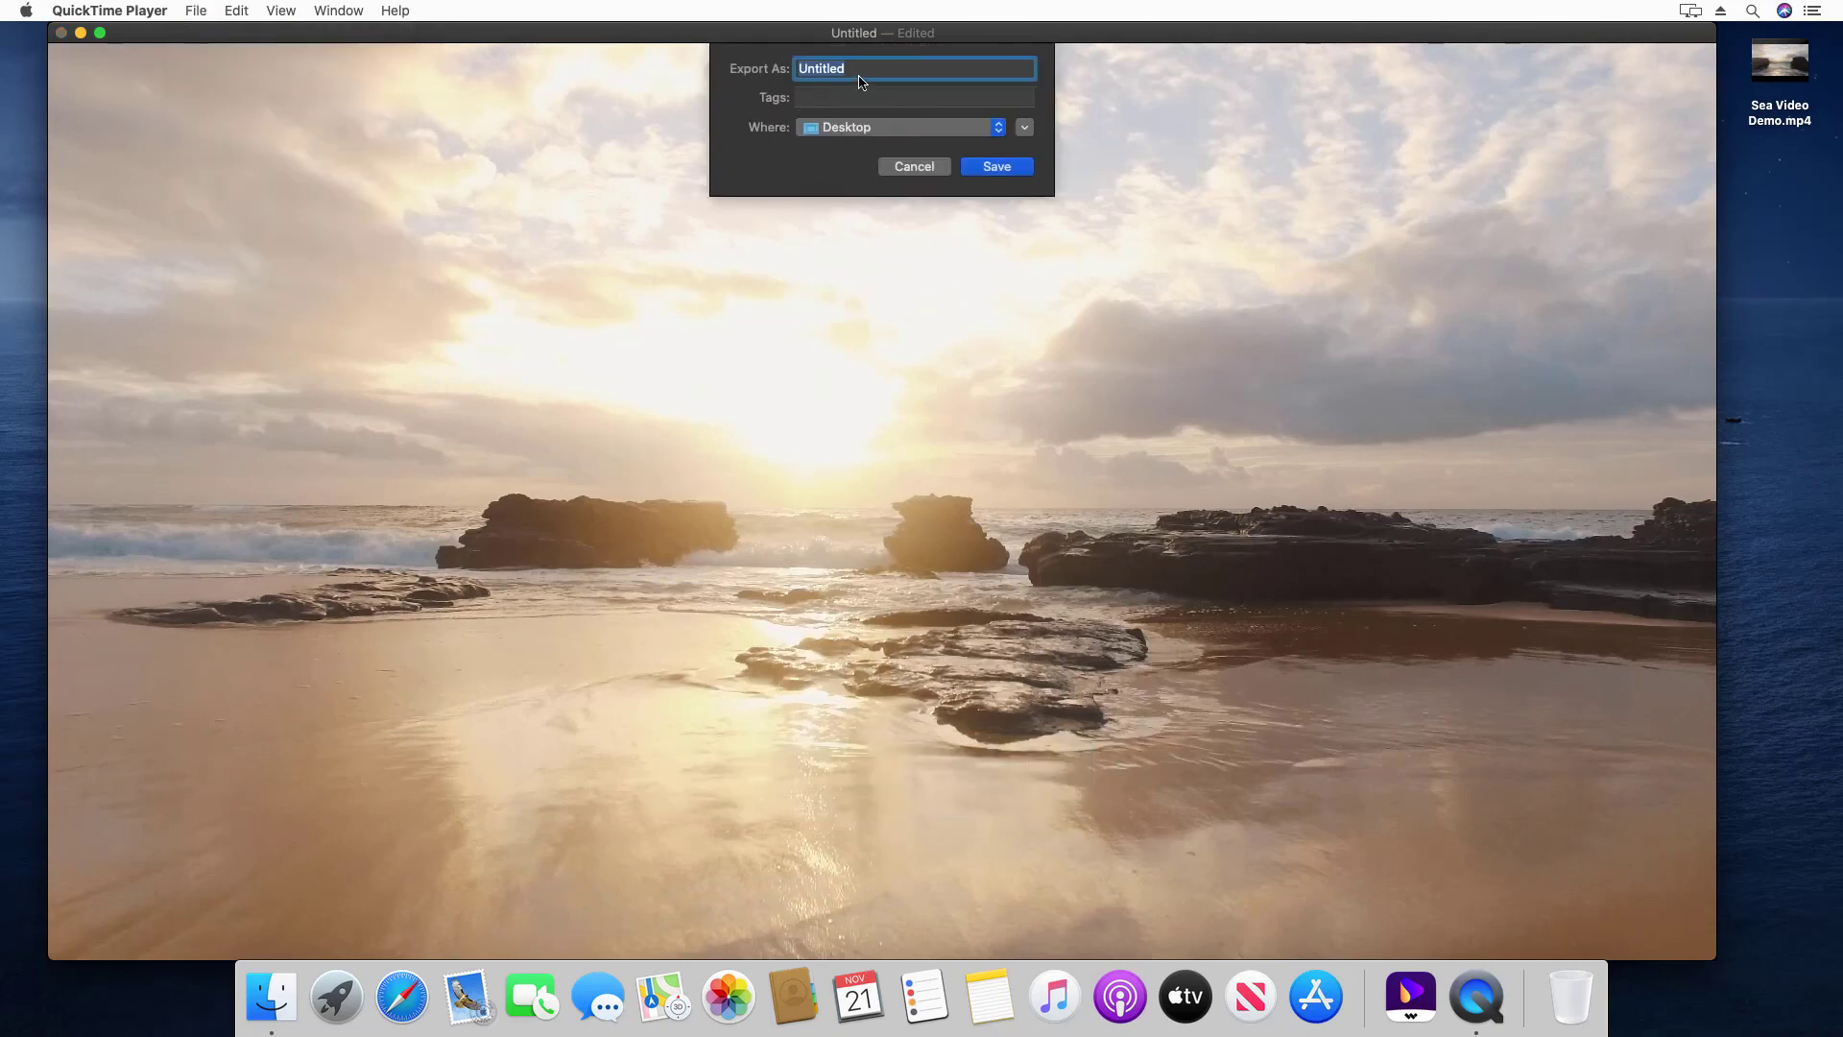
key(BackSpace)
text(Compressed)
click(1003, 169)
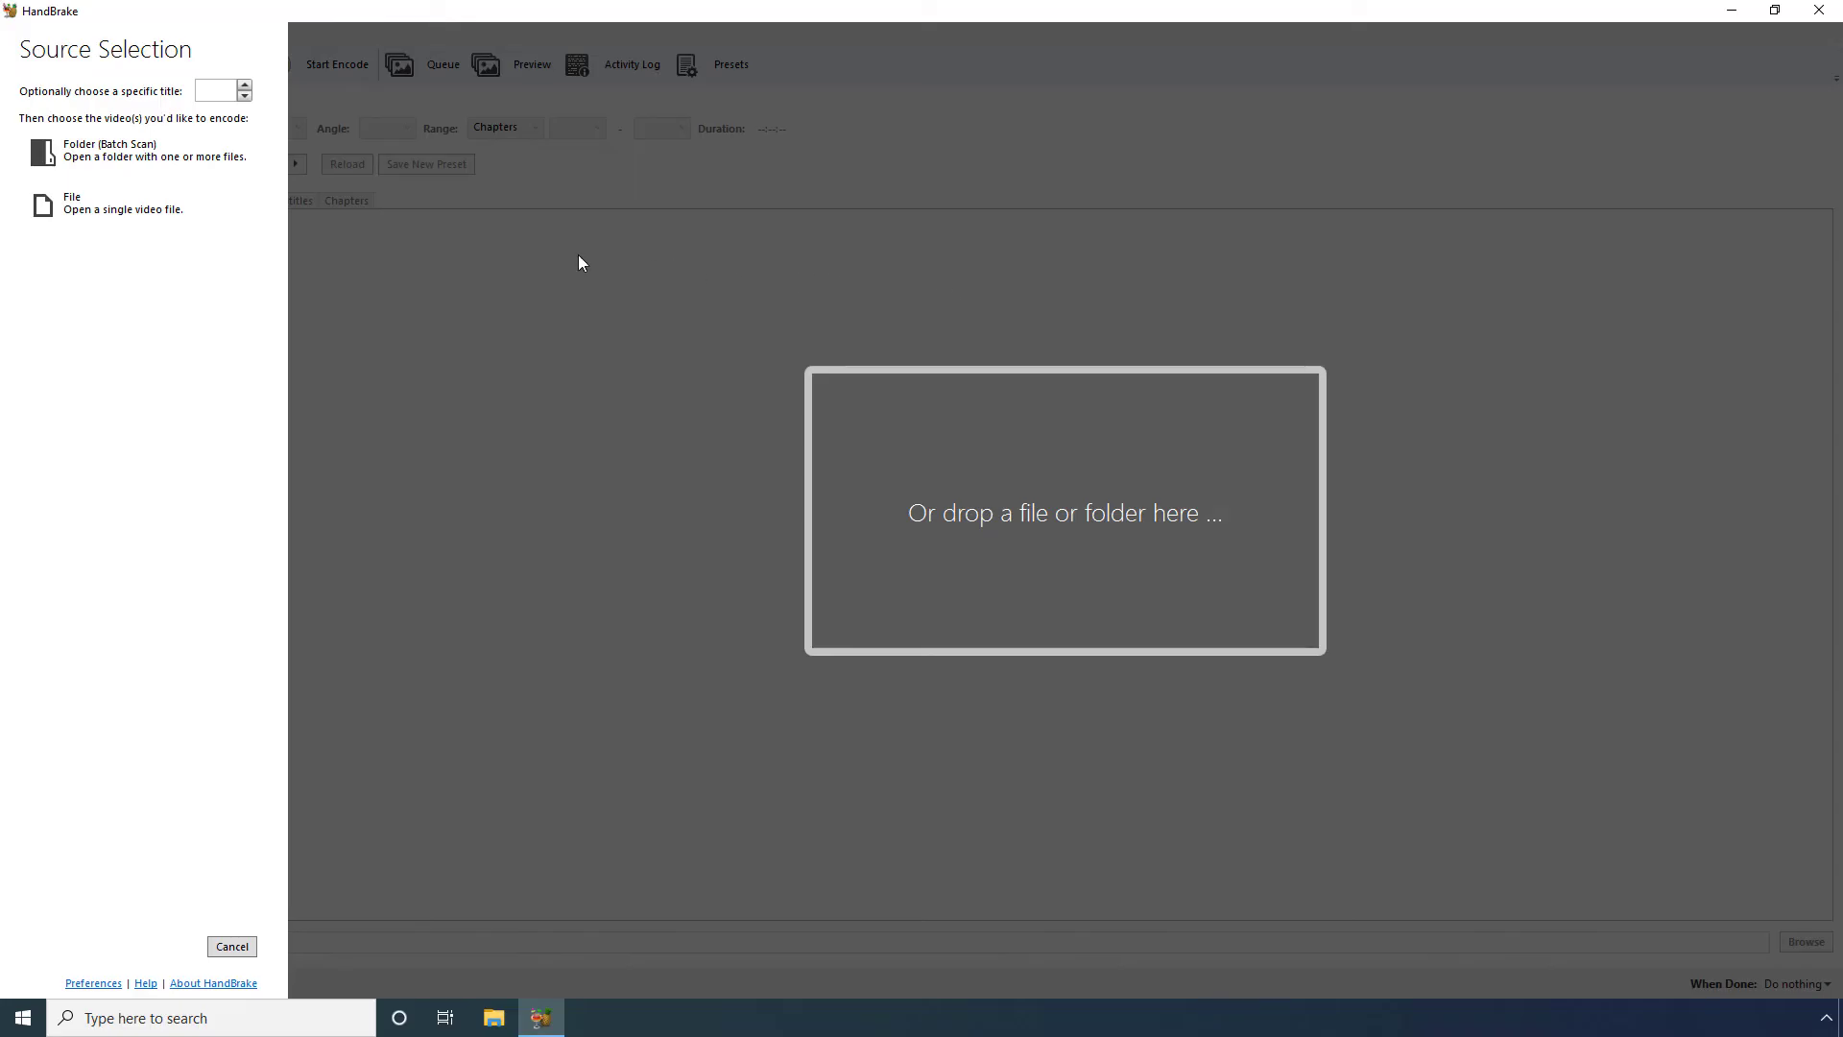
- Switch to HandBrake and open the single video file Sea Video Demo from the Desktop as the source
click(79, 200)
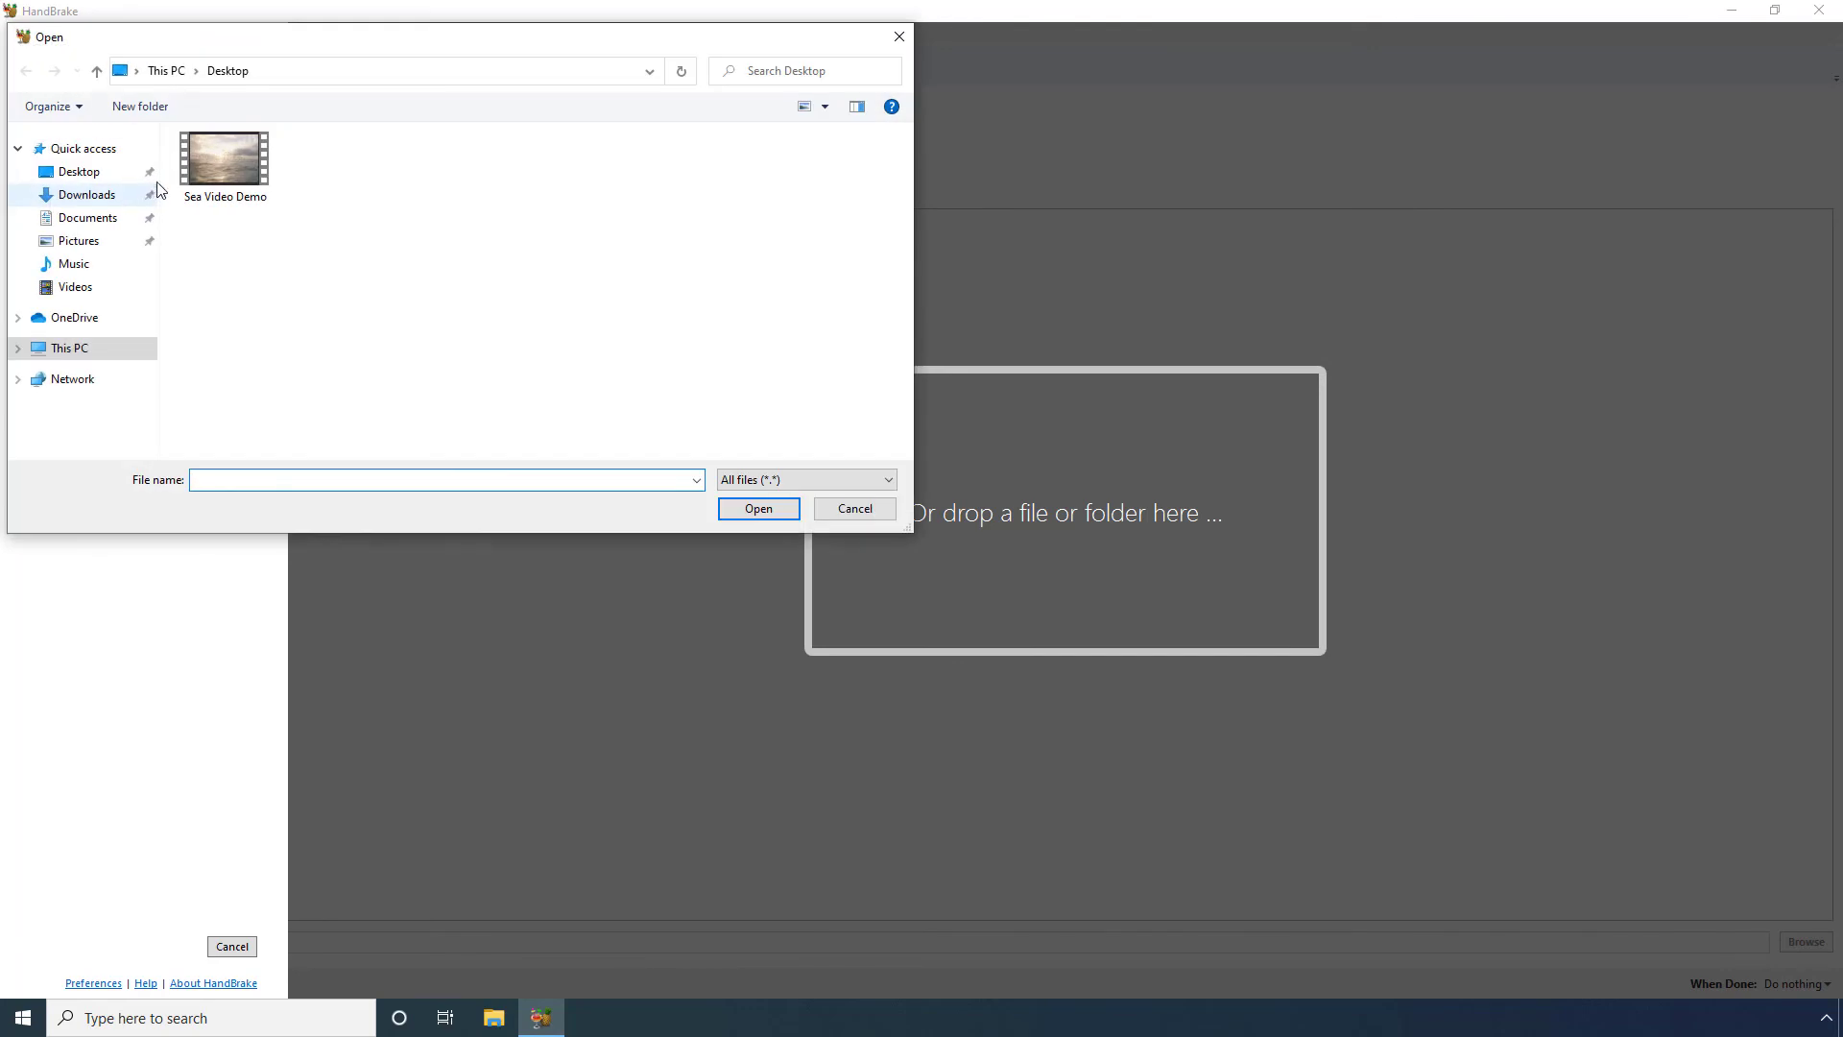
click(215, 173)
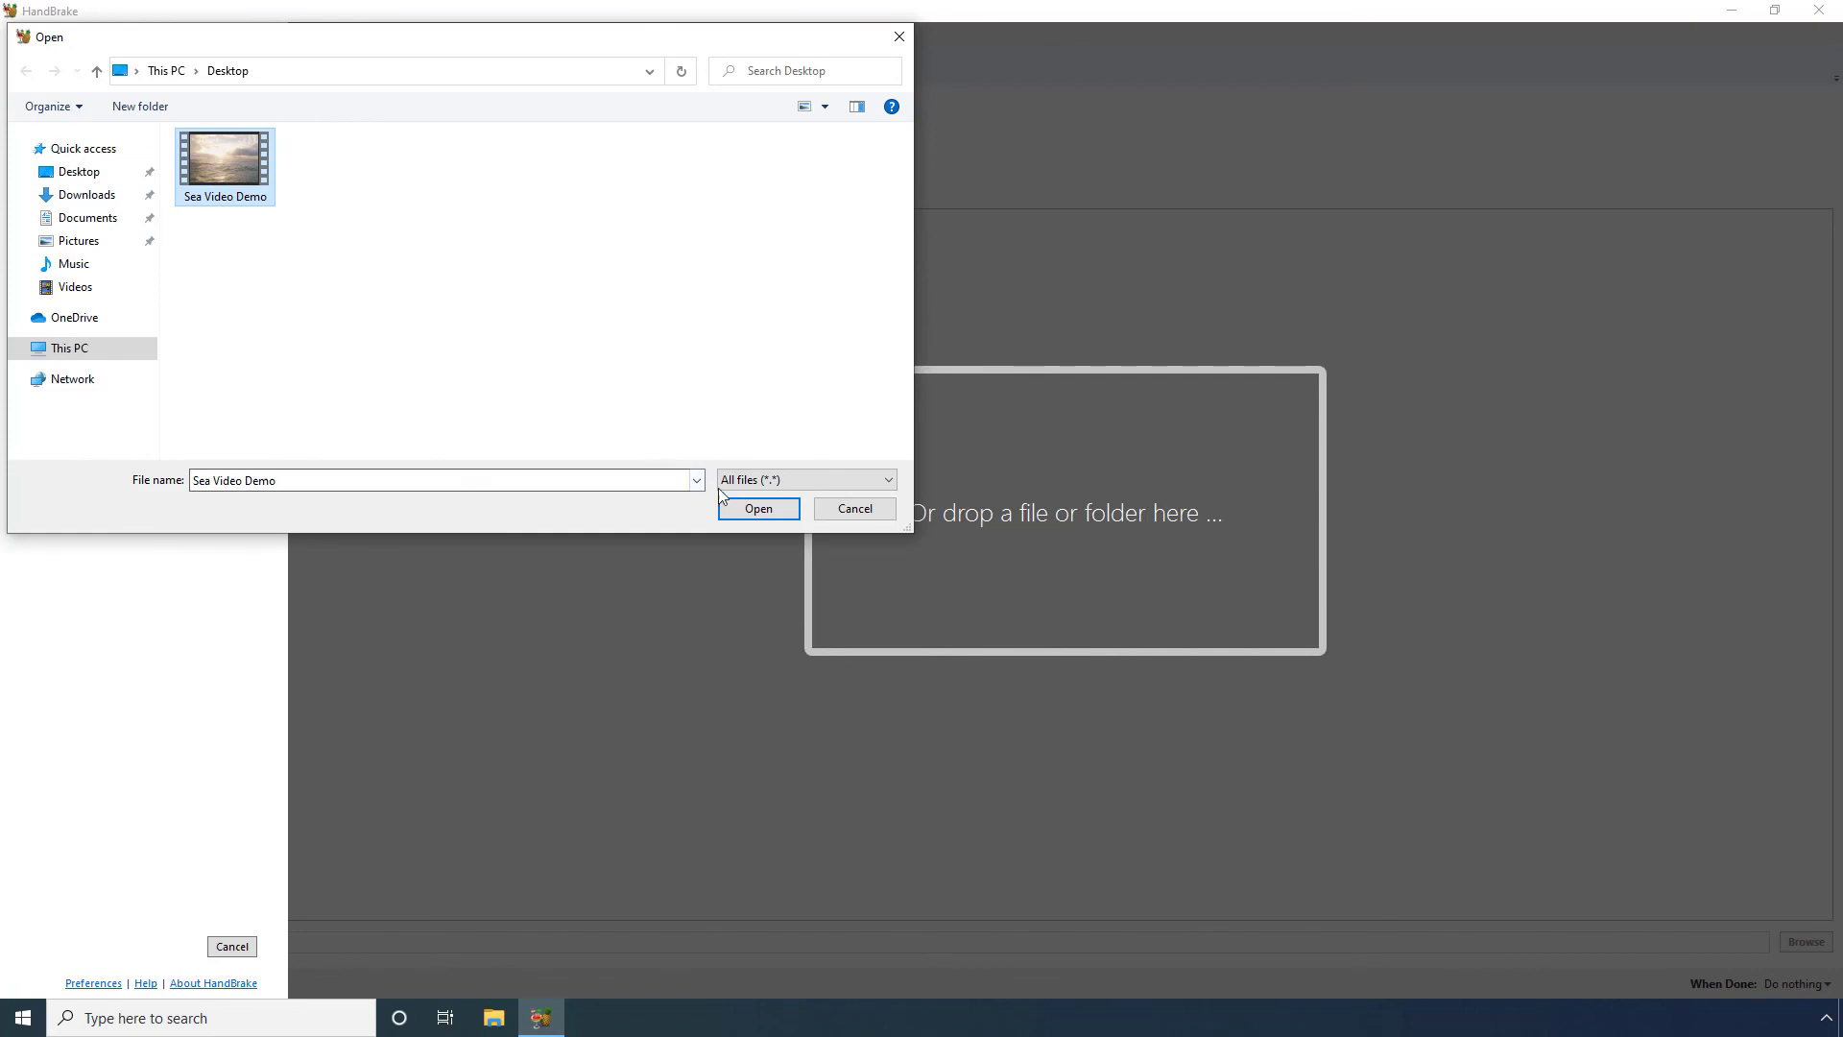
click(753, 510)
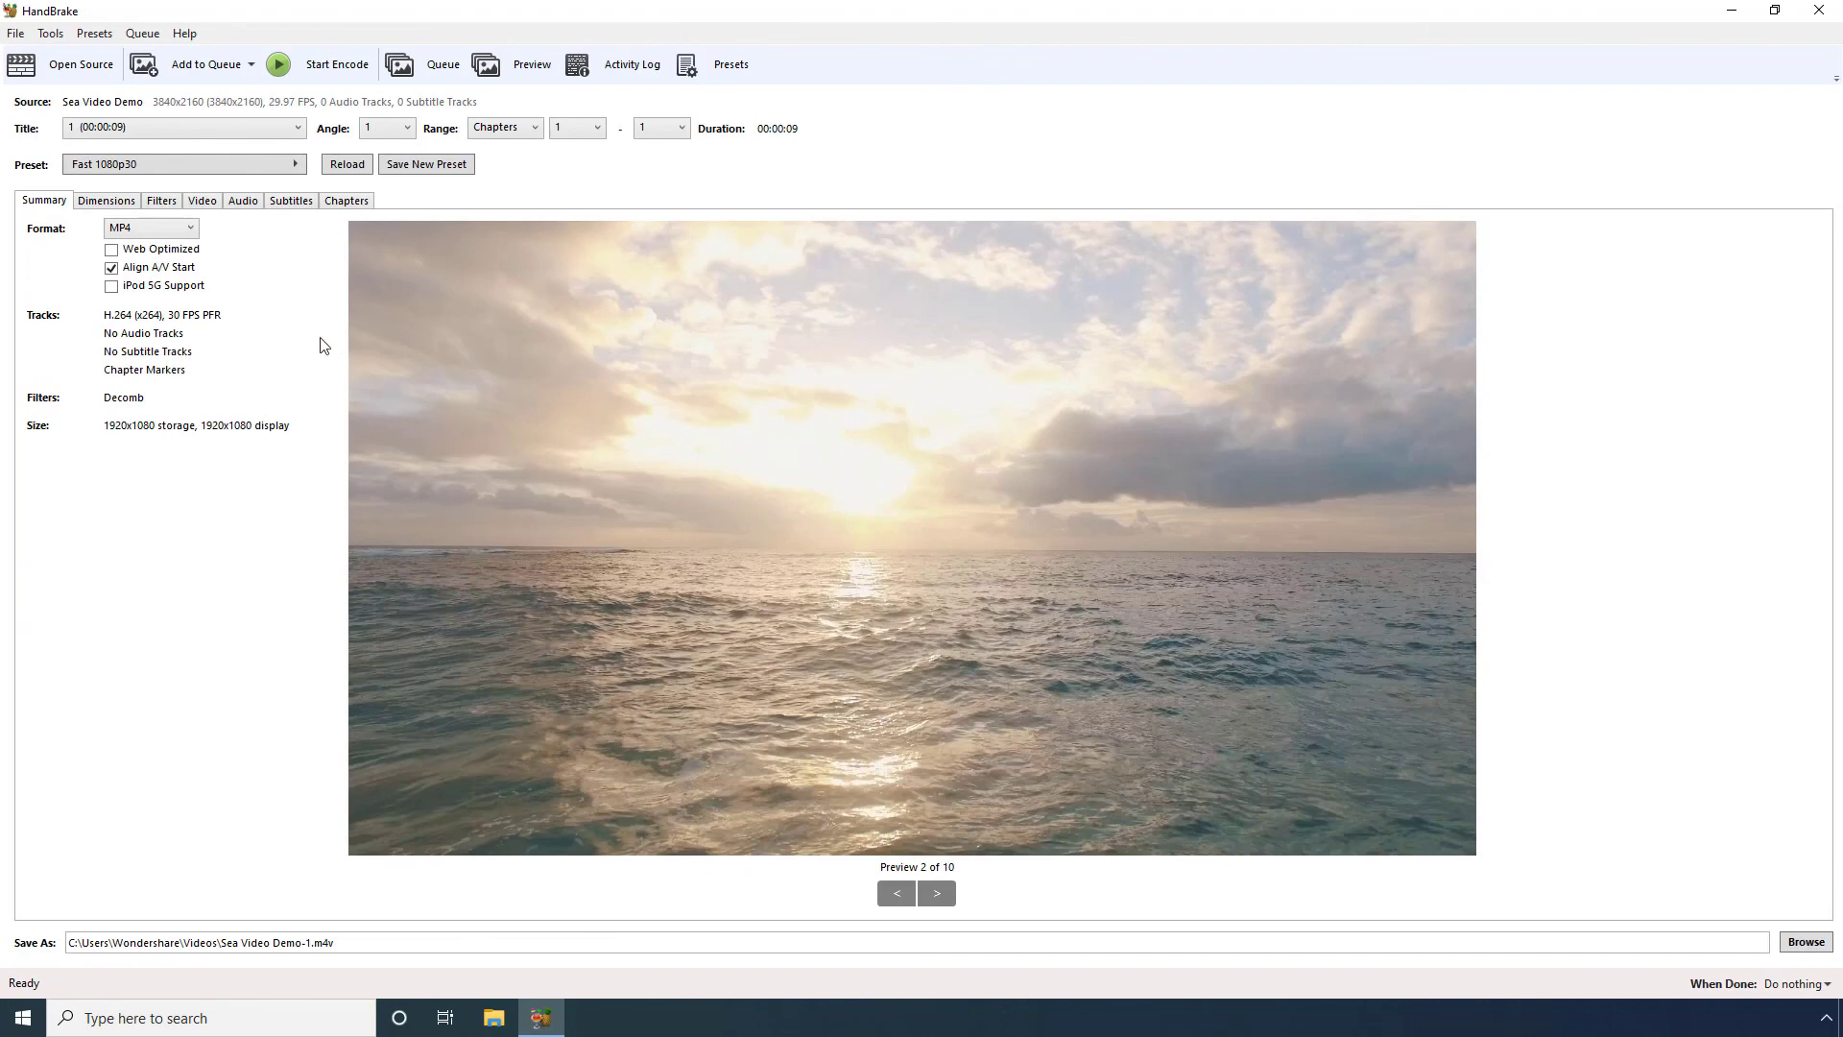
- Set the output format to MP4 and apply the general preset Fast 720p30
click(168, 231)
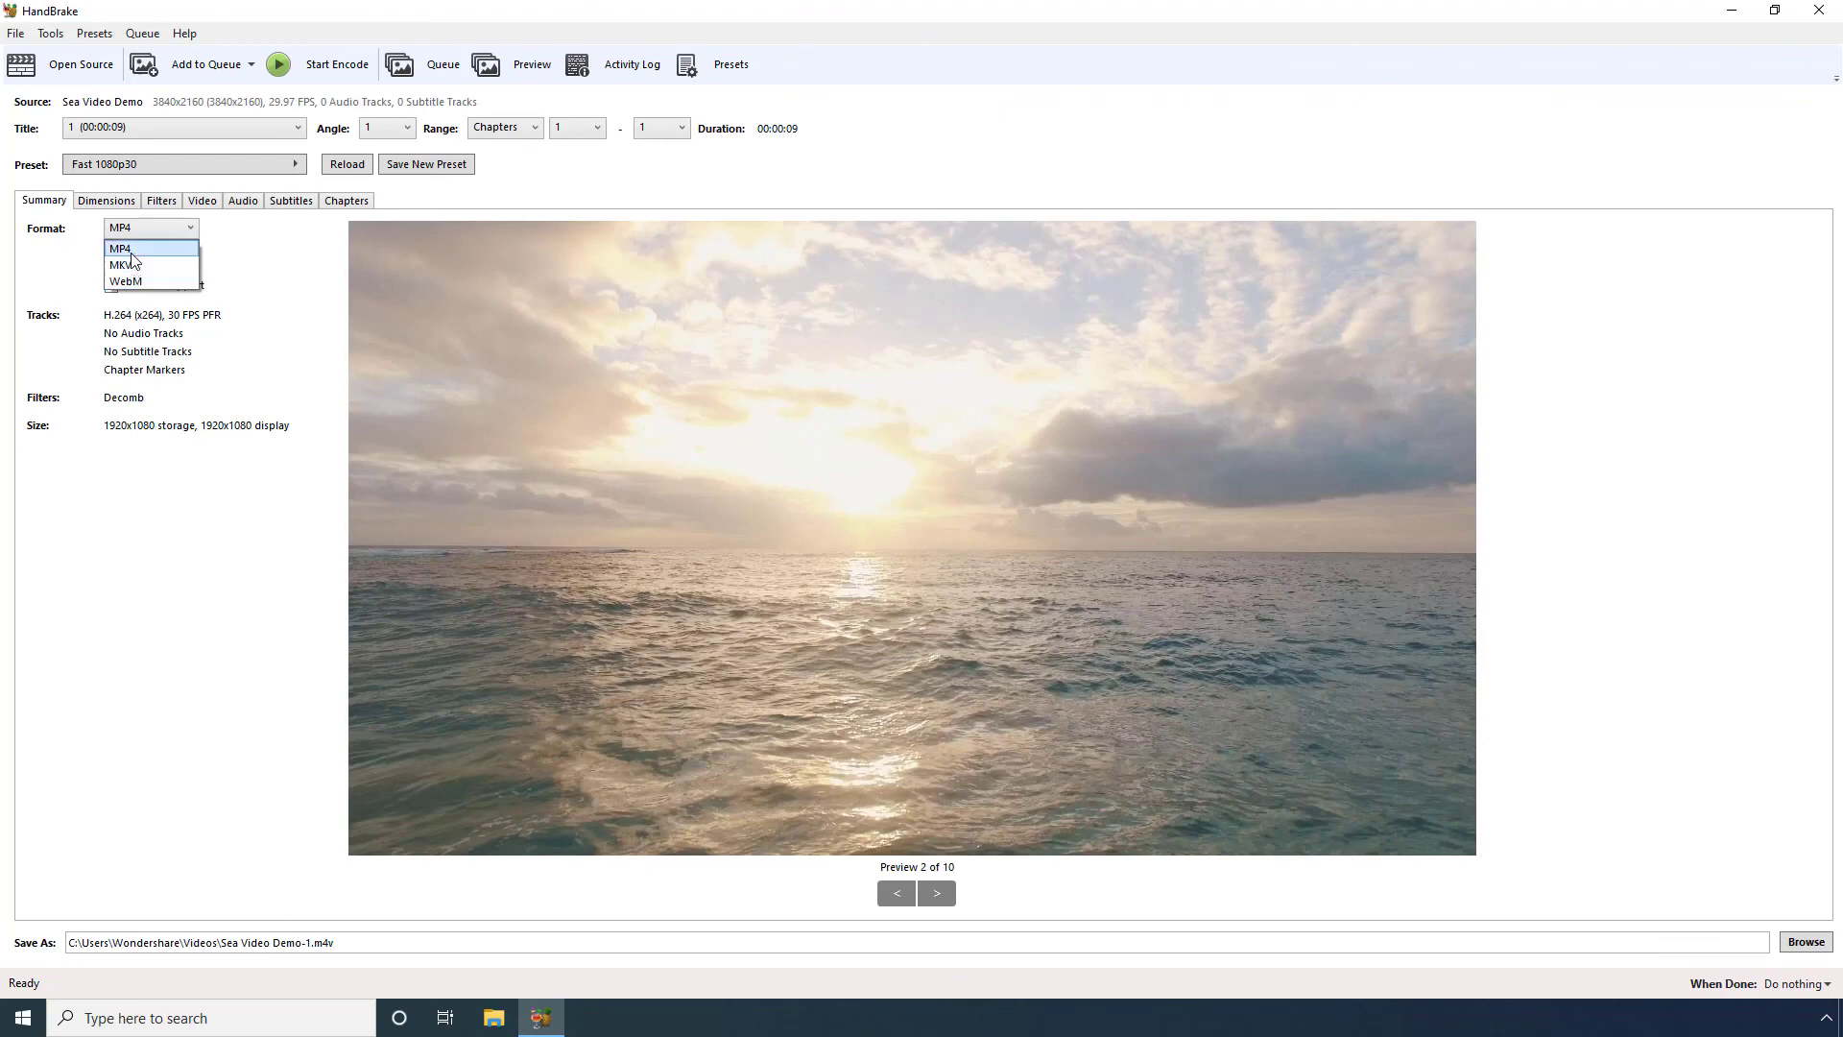
click(132, 251)
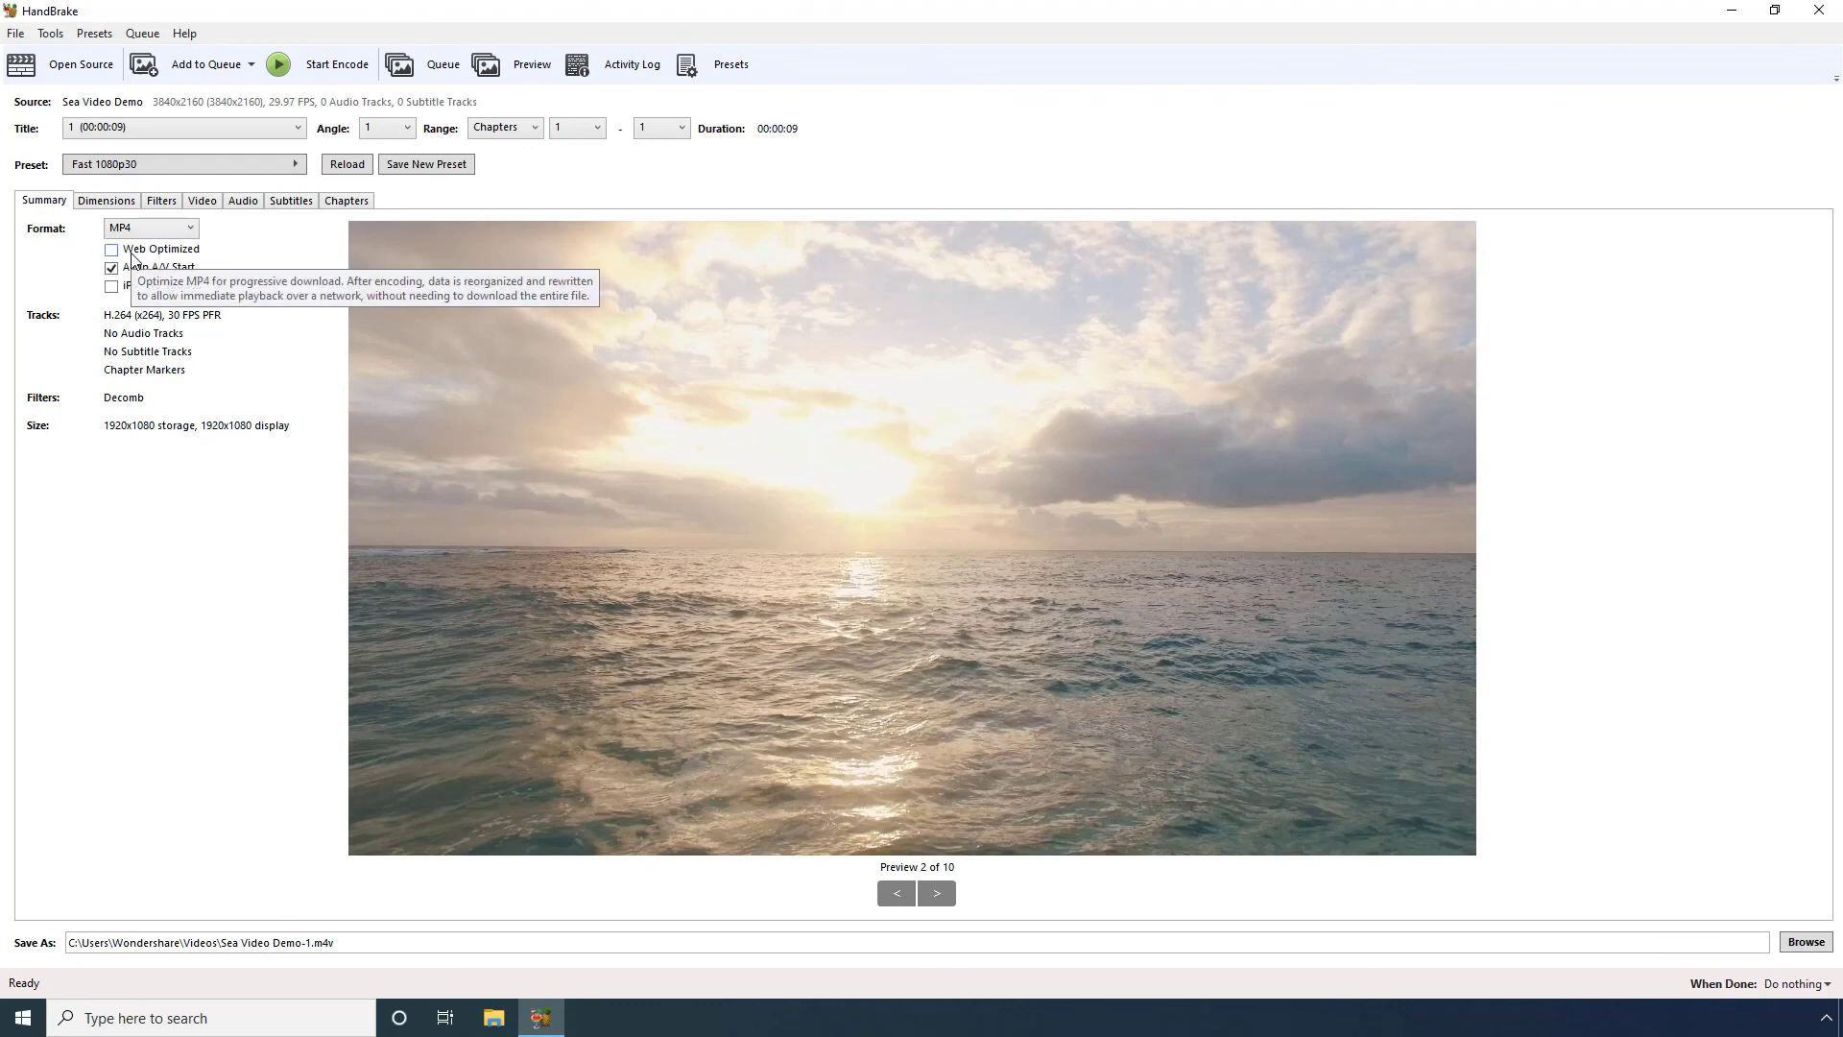
click(188, 172)
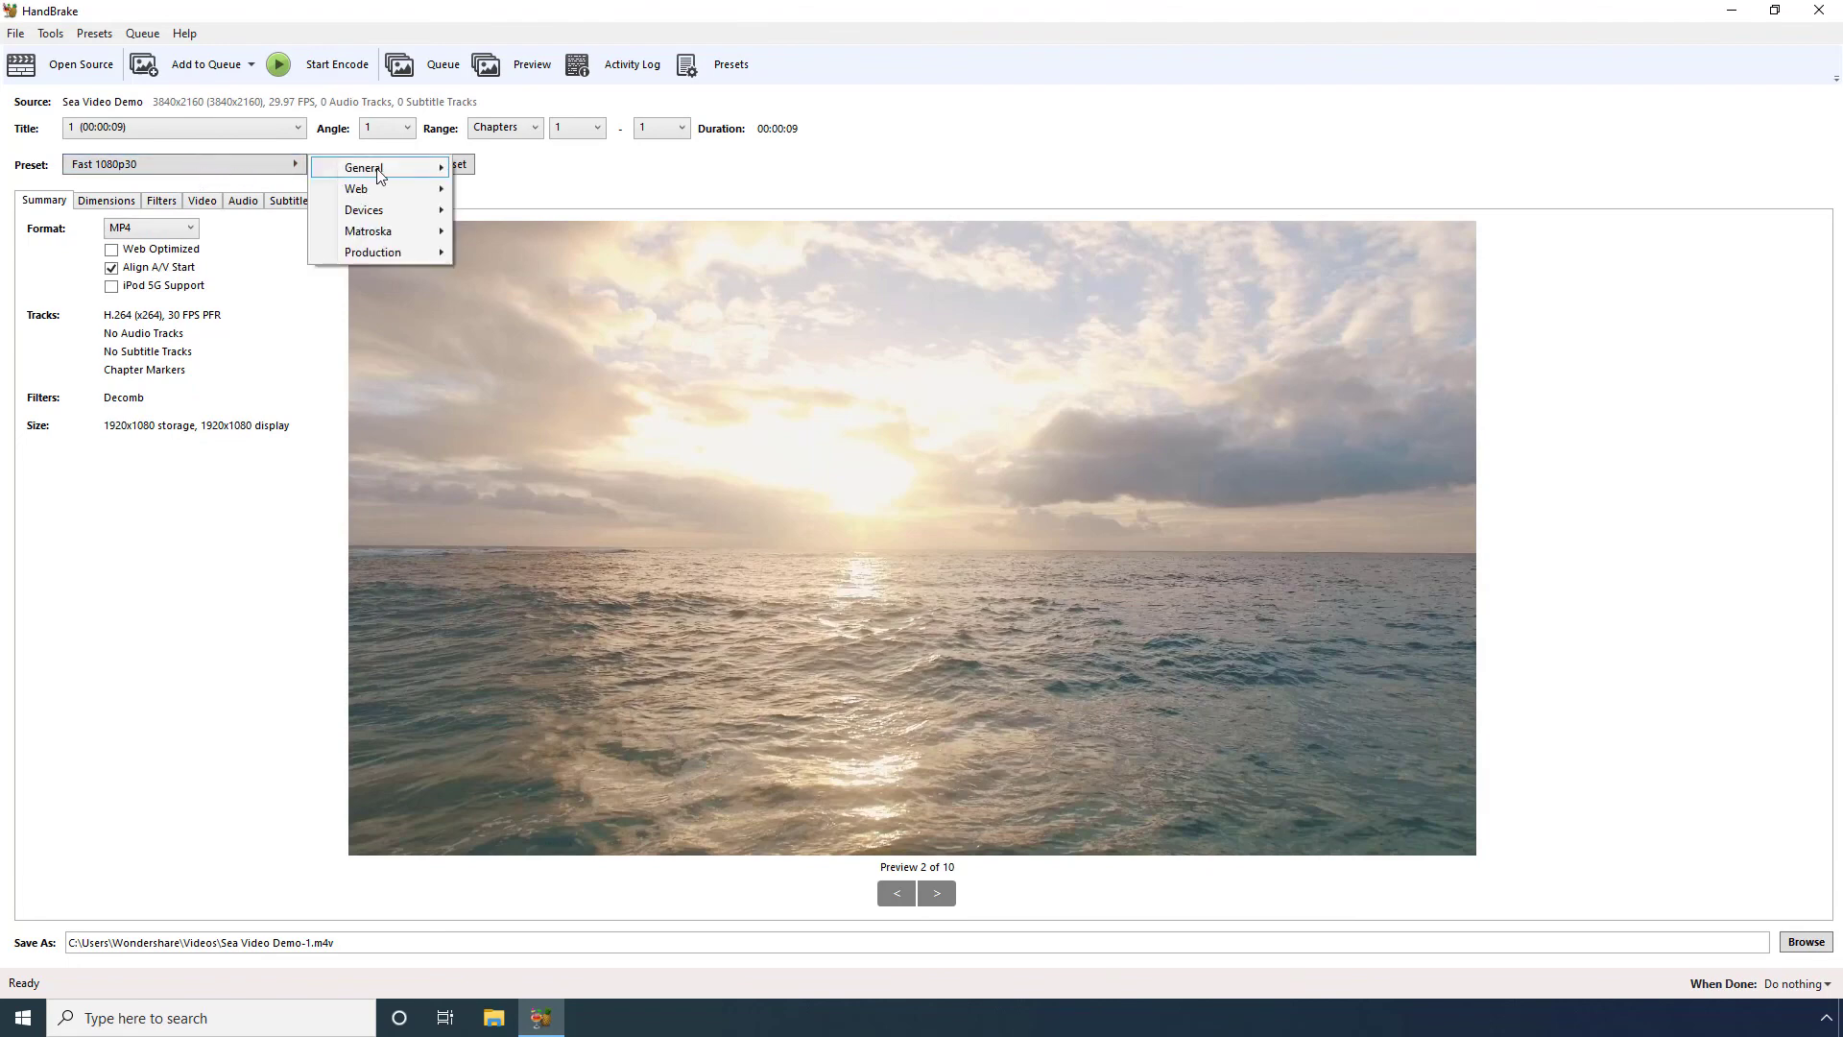
mouse_move(399, 176)
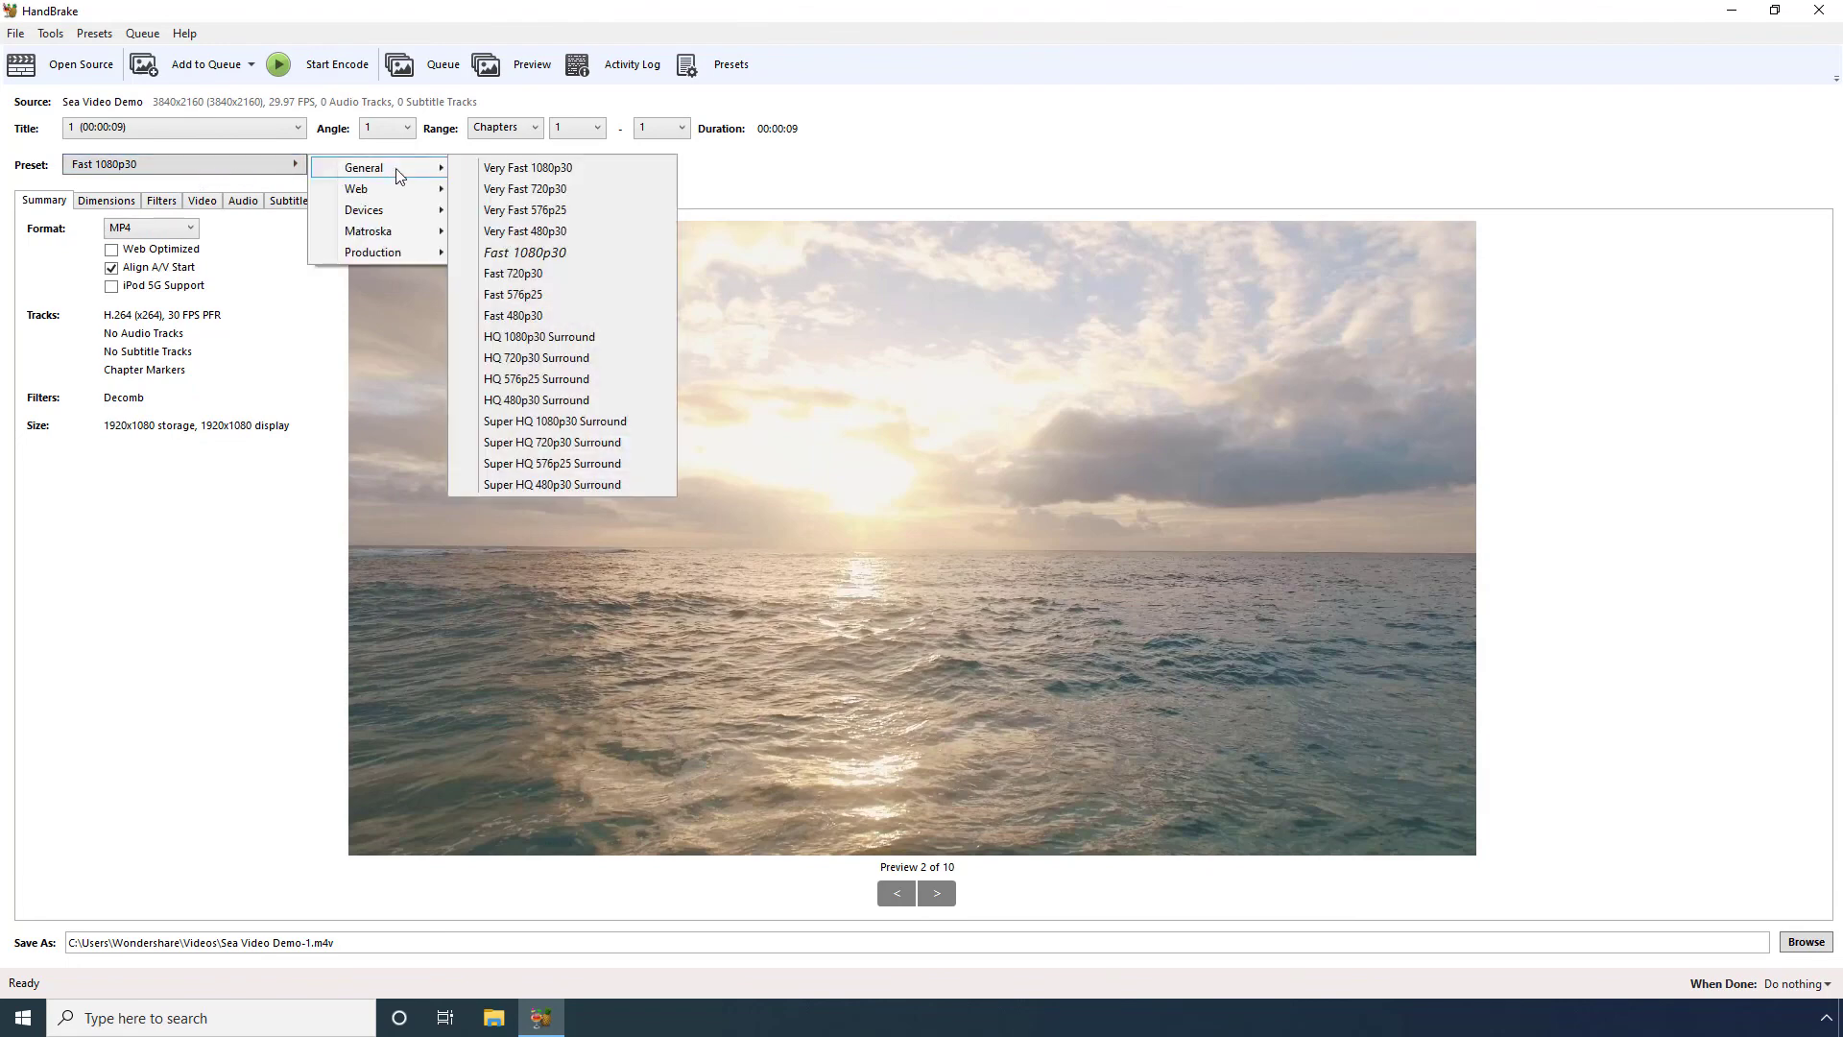
click(523, 274)
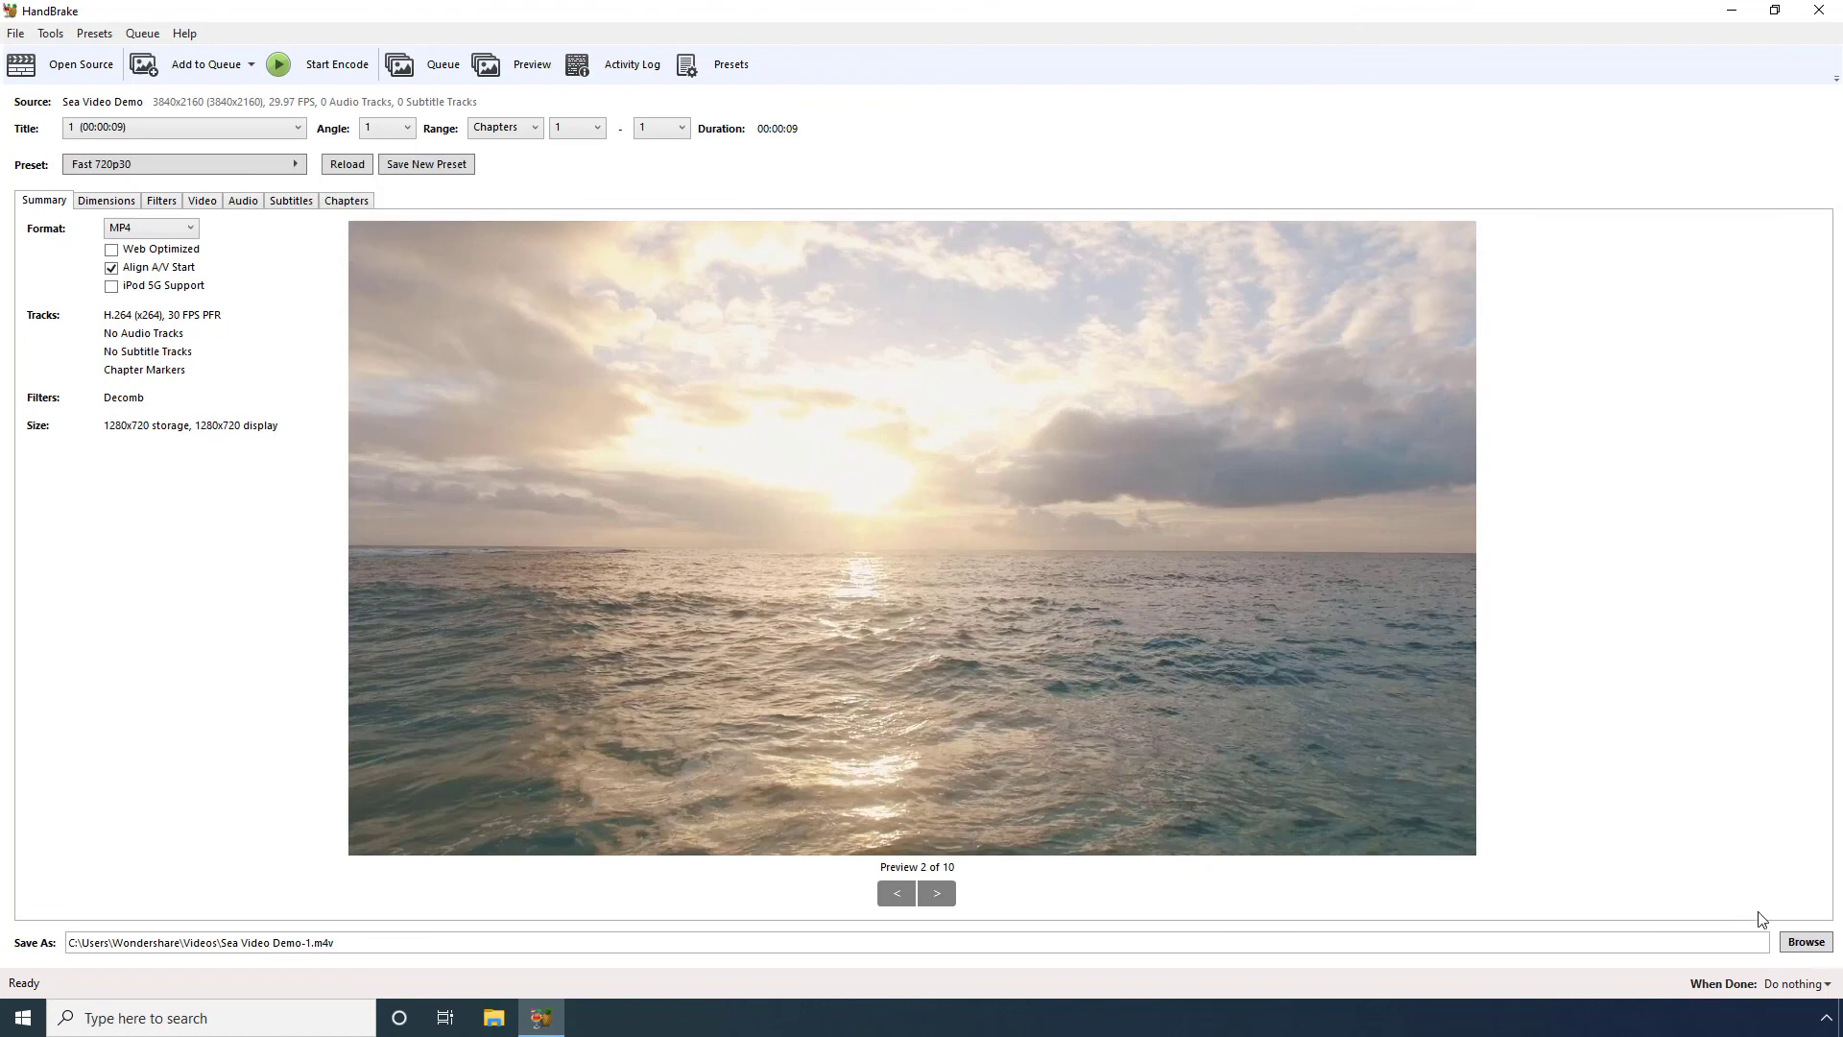
- Set the output file to Sea Video Demo (Compressed) on the Desktop and start the encode
click(1805, 941)
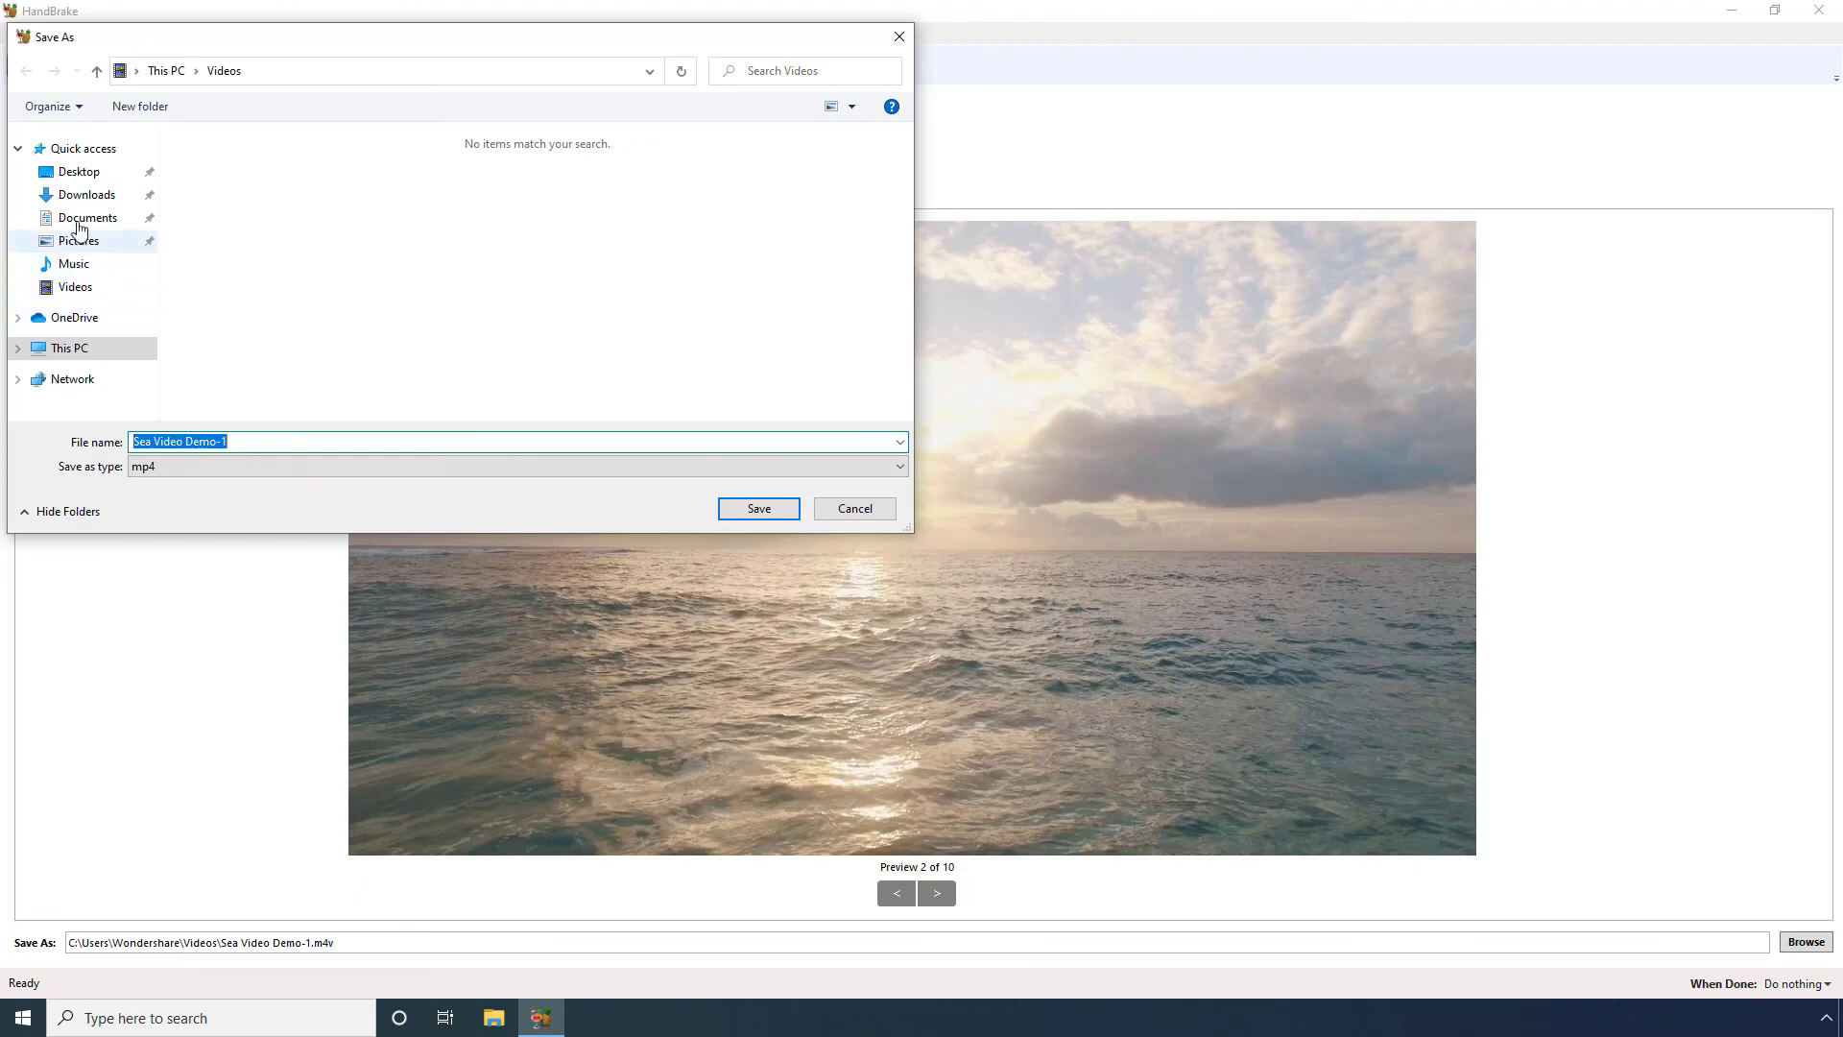
click(82, 182)
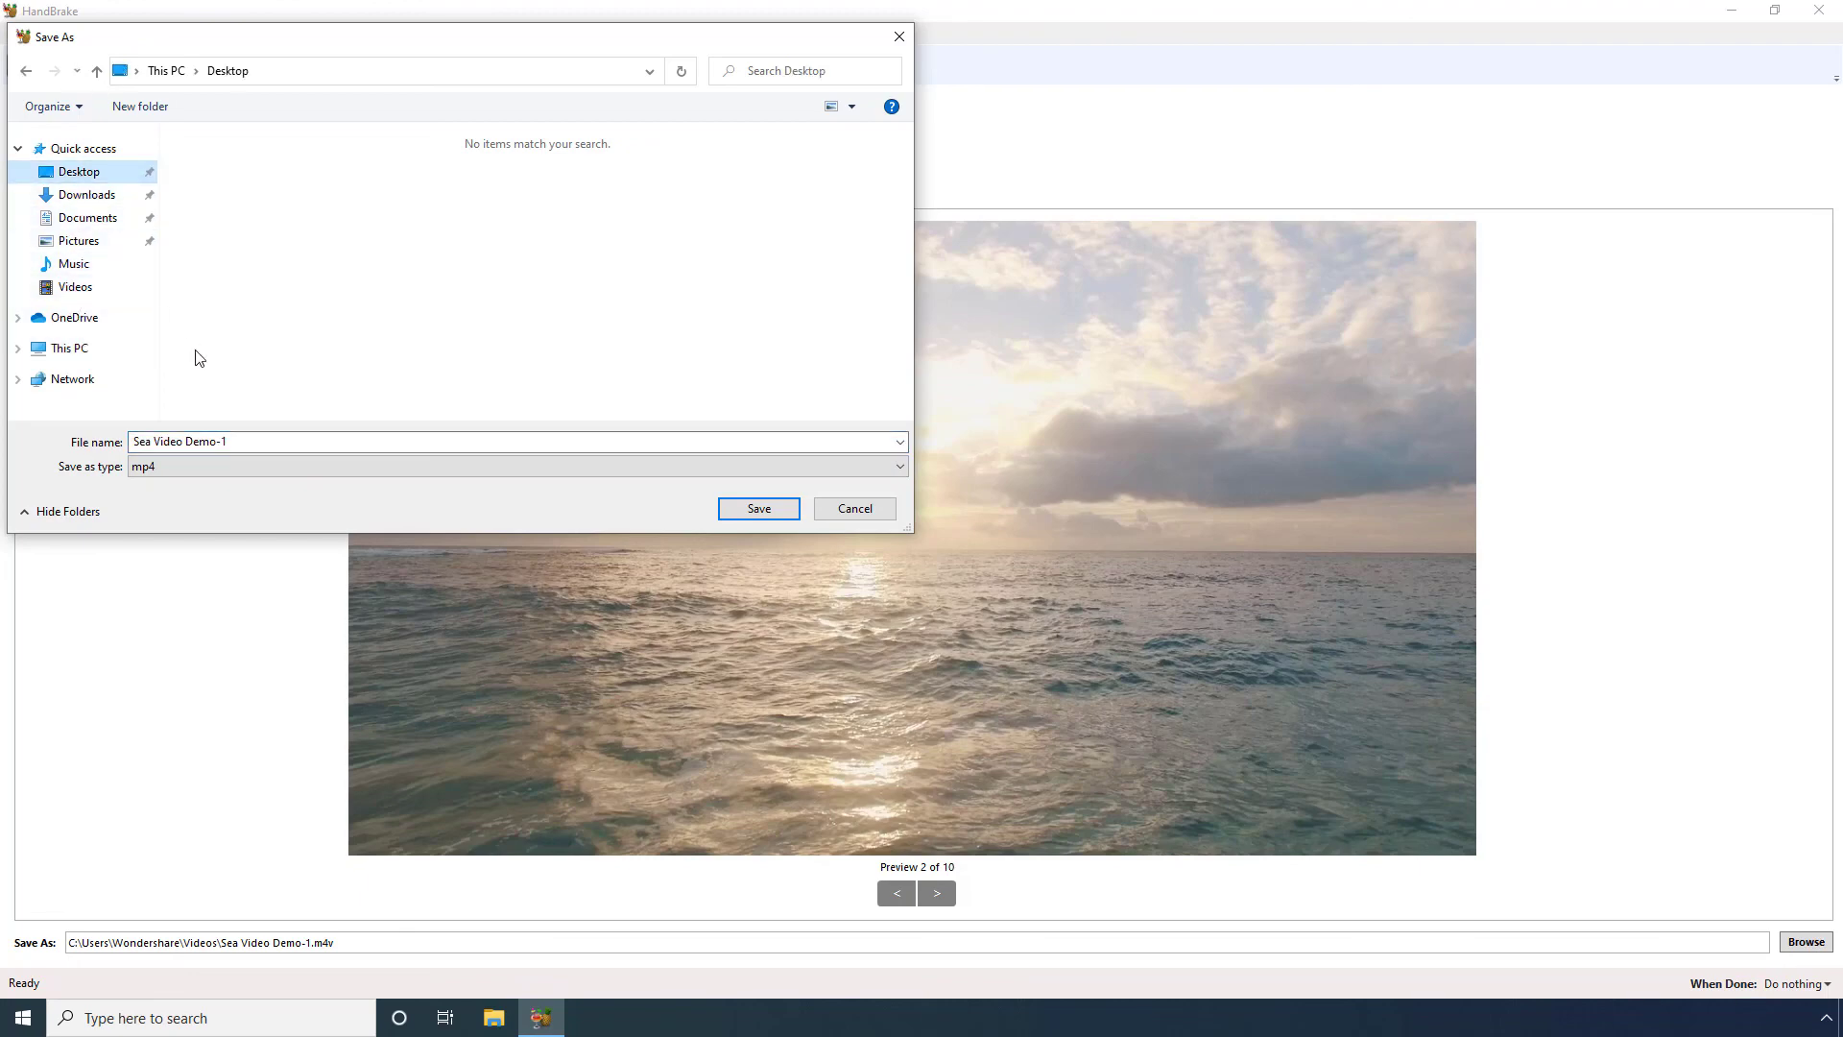
click(247, 438)
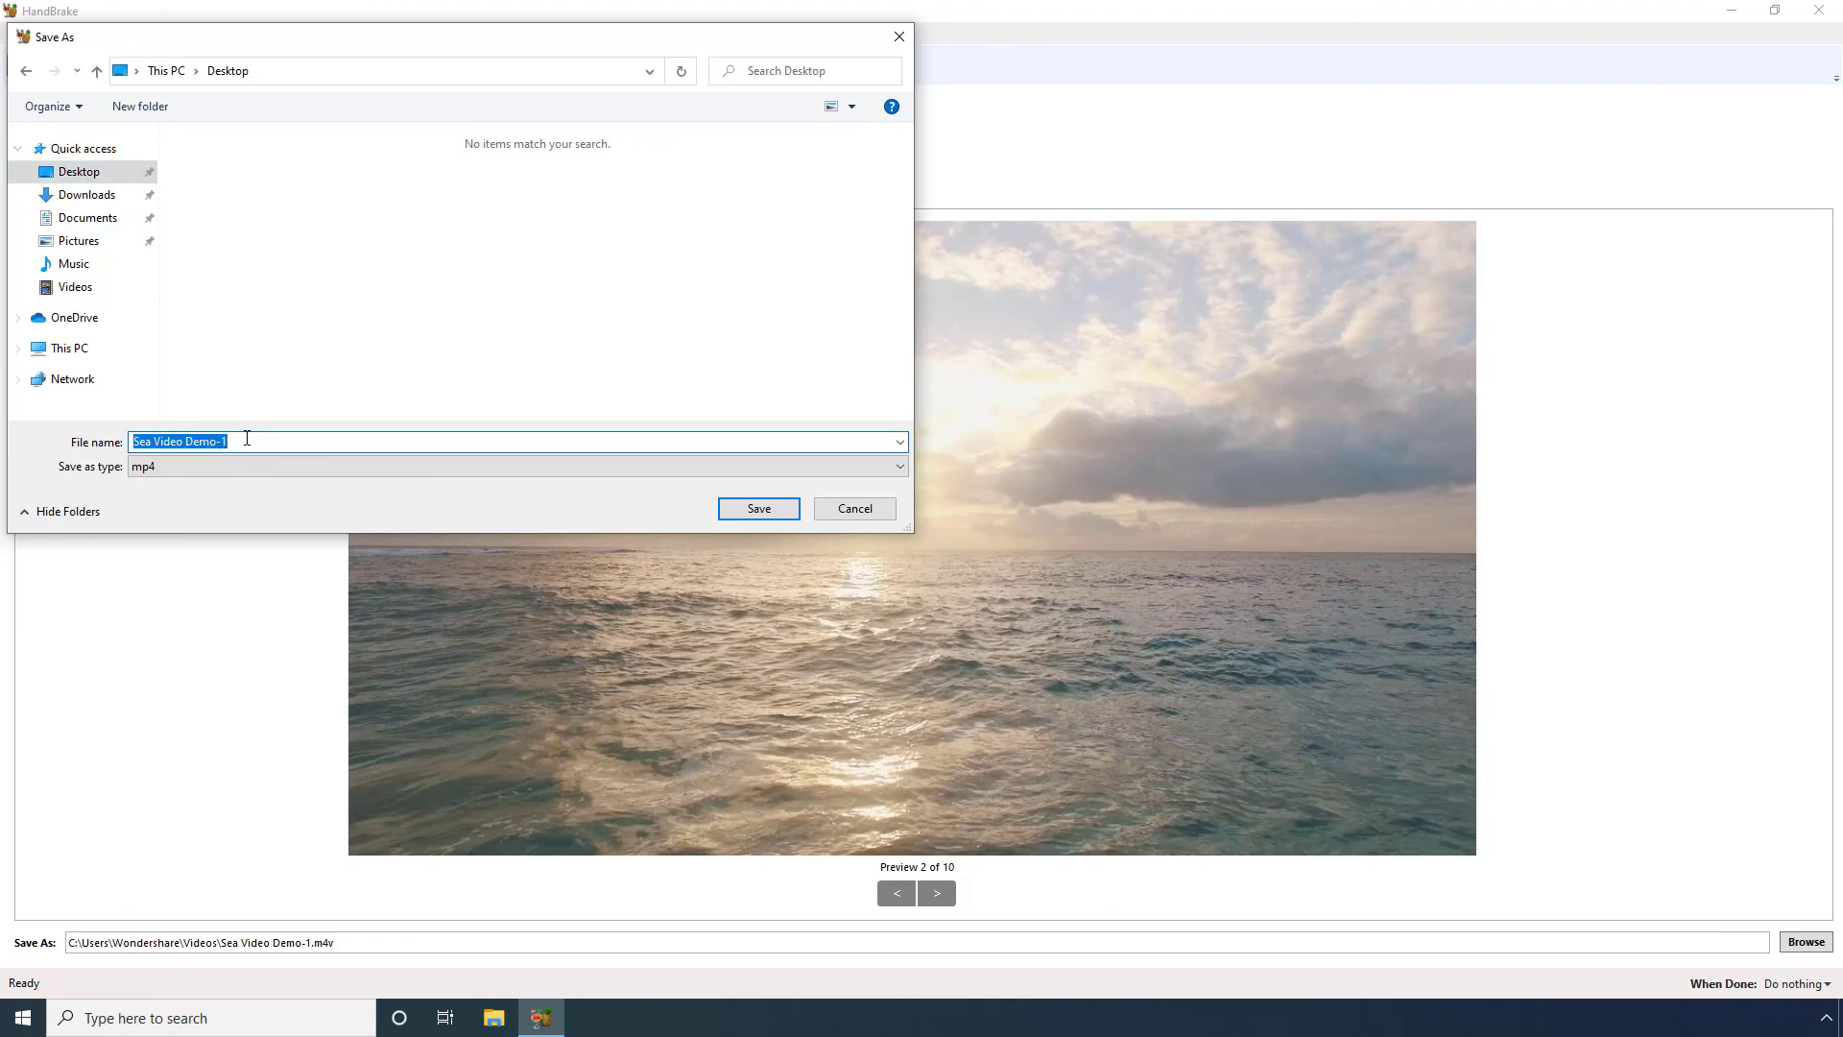
click(247, 438)
key(BackSpace)
key(BackSpace)
text((Compressed)
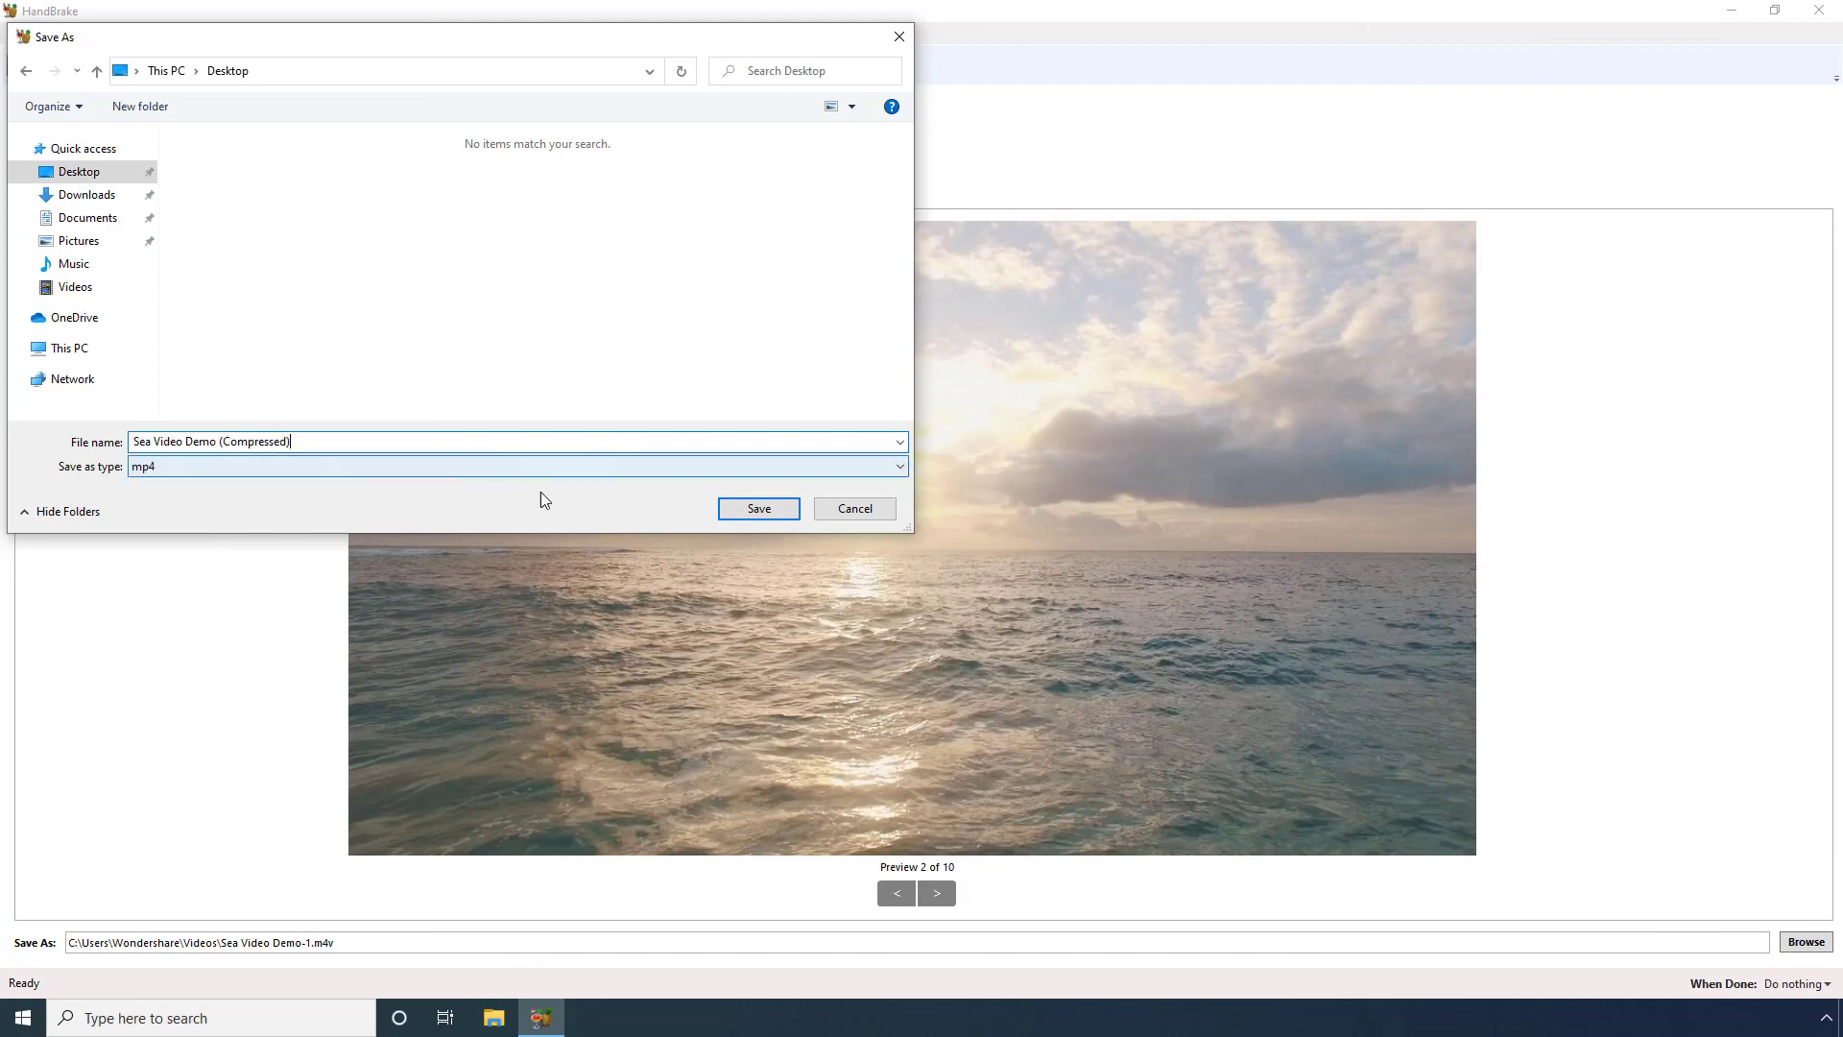
click(758, 509)
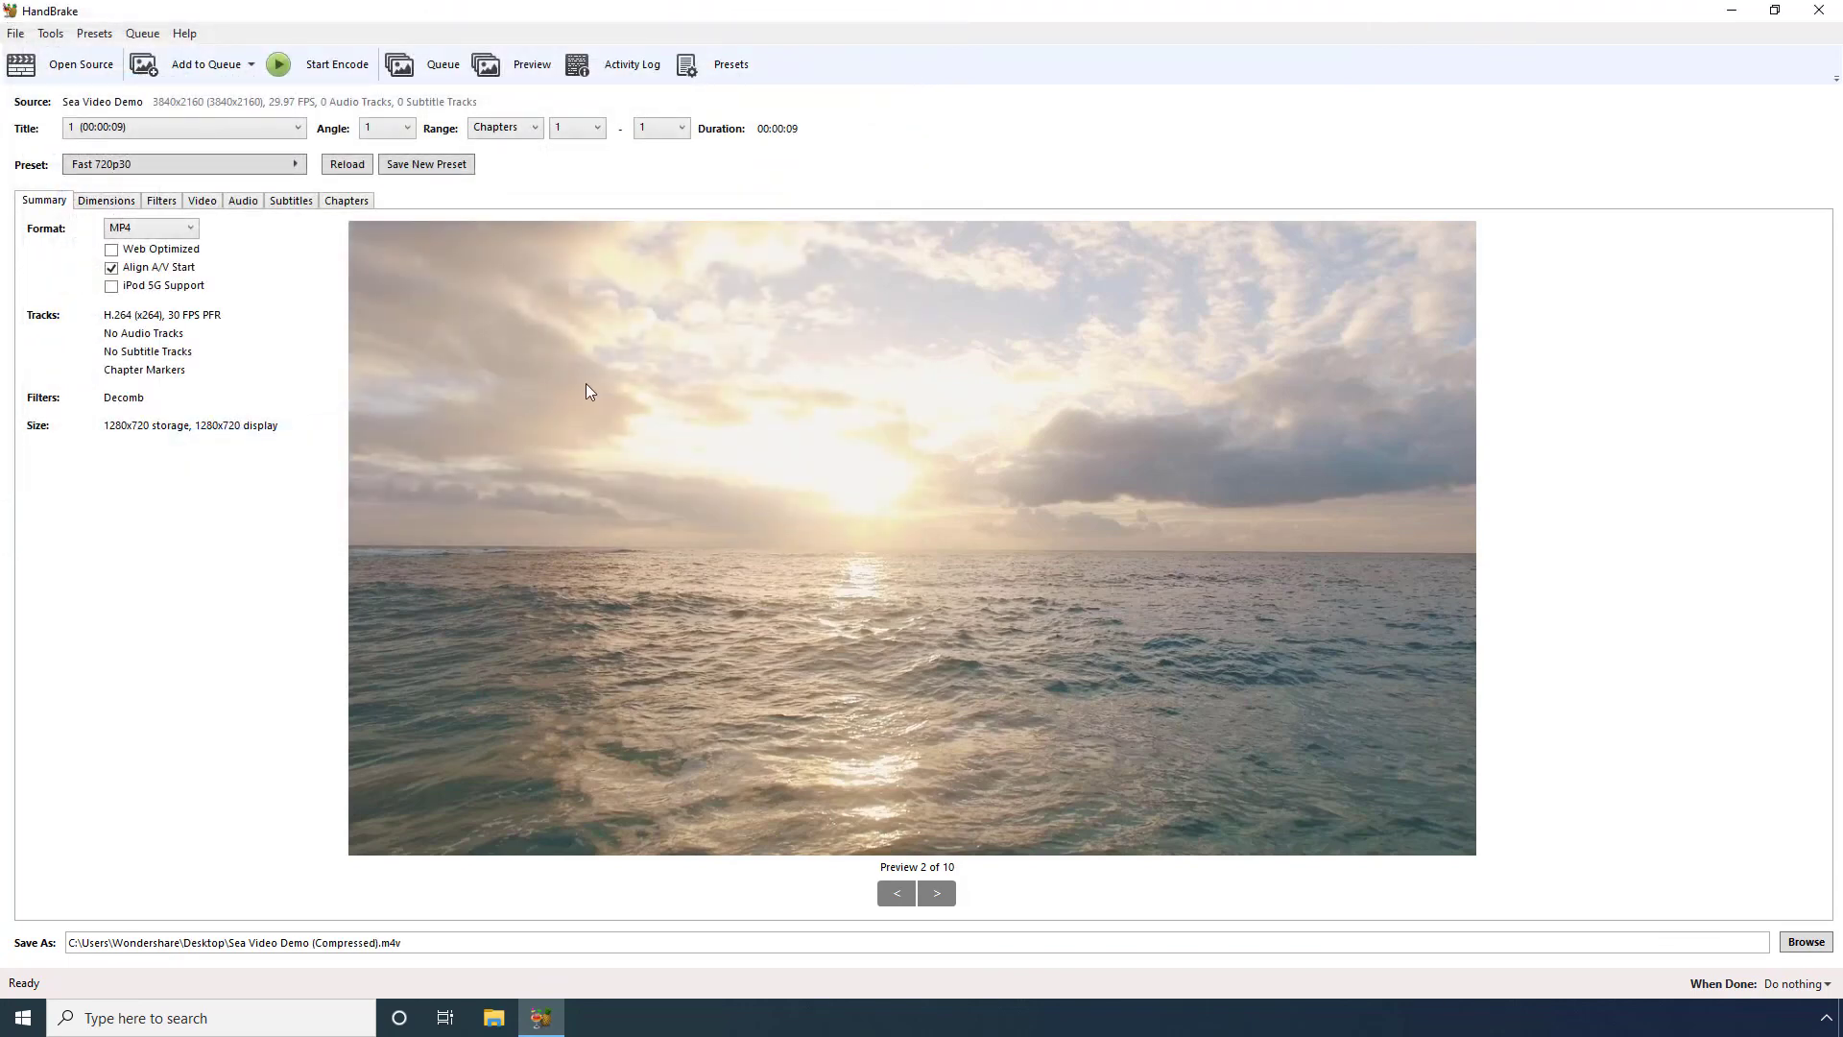
click(328, 65)
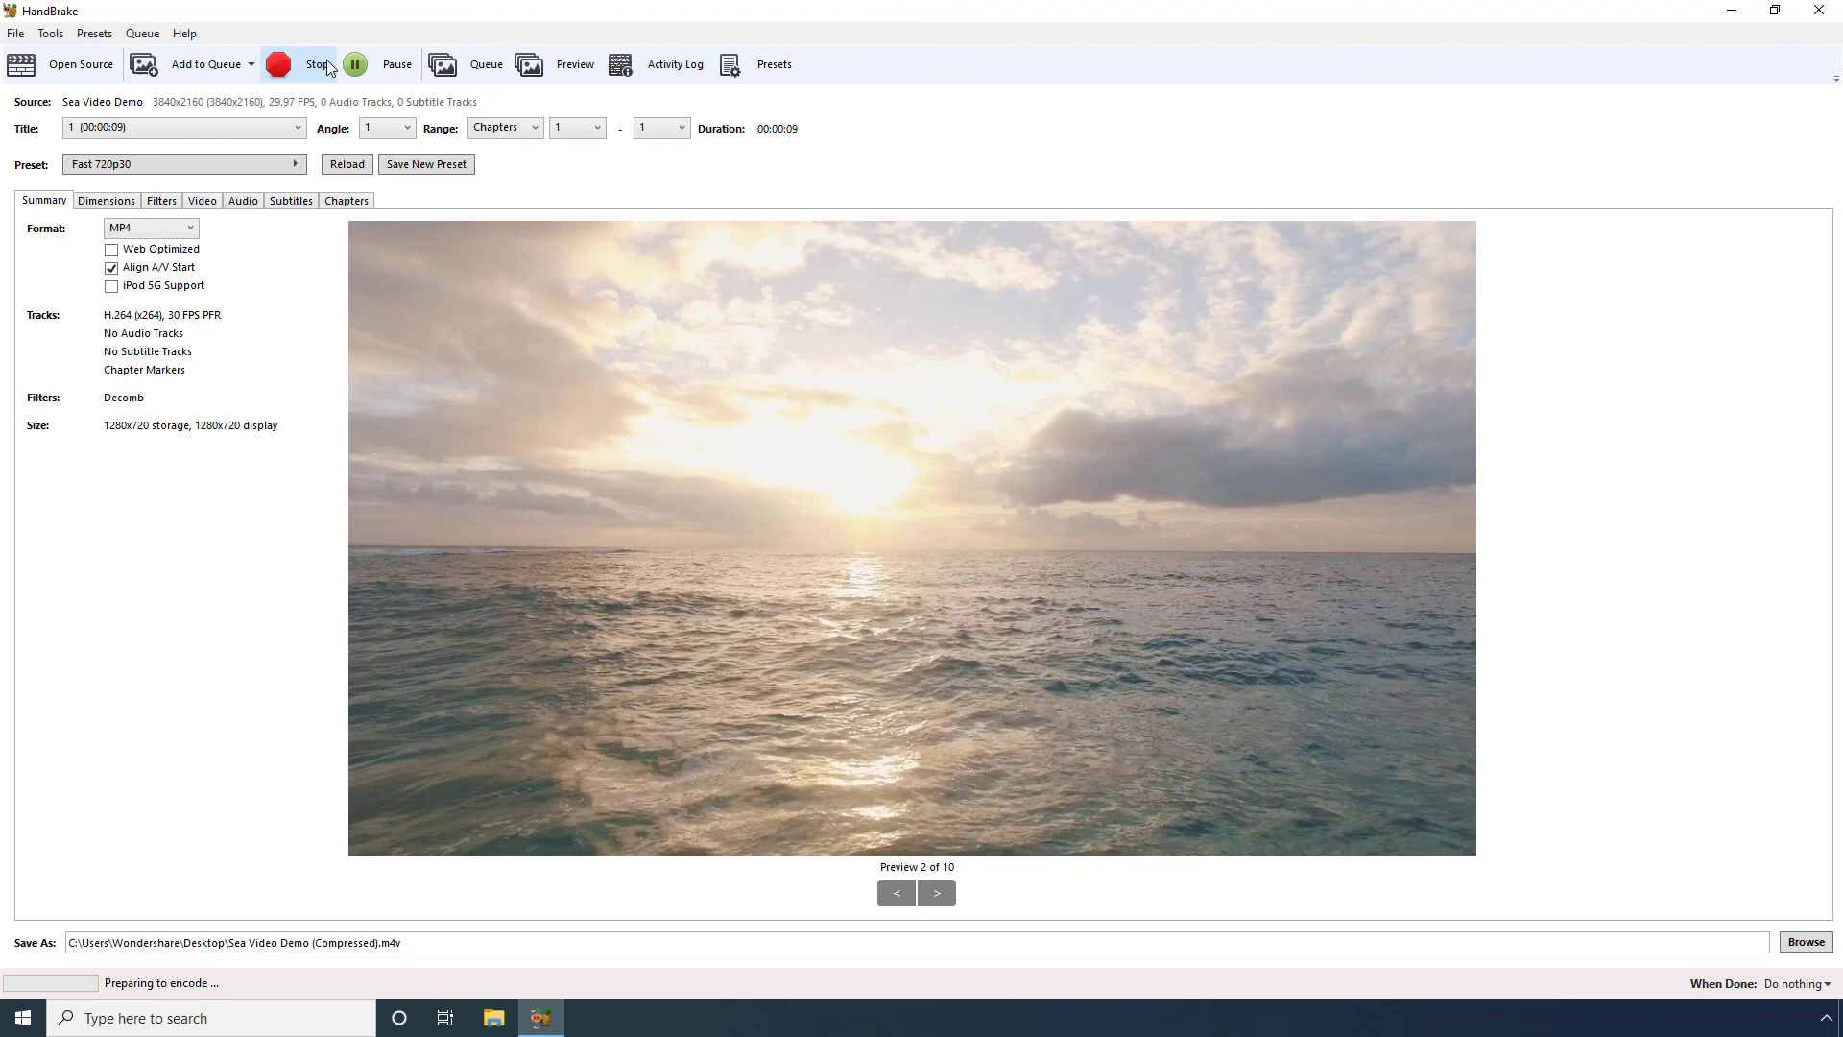